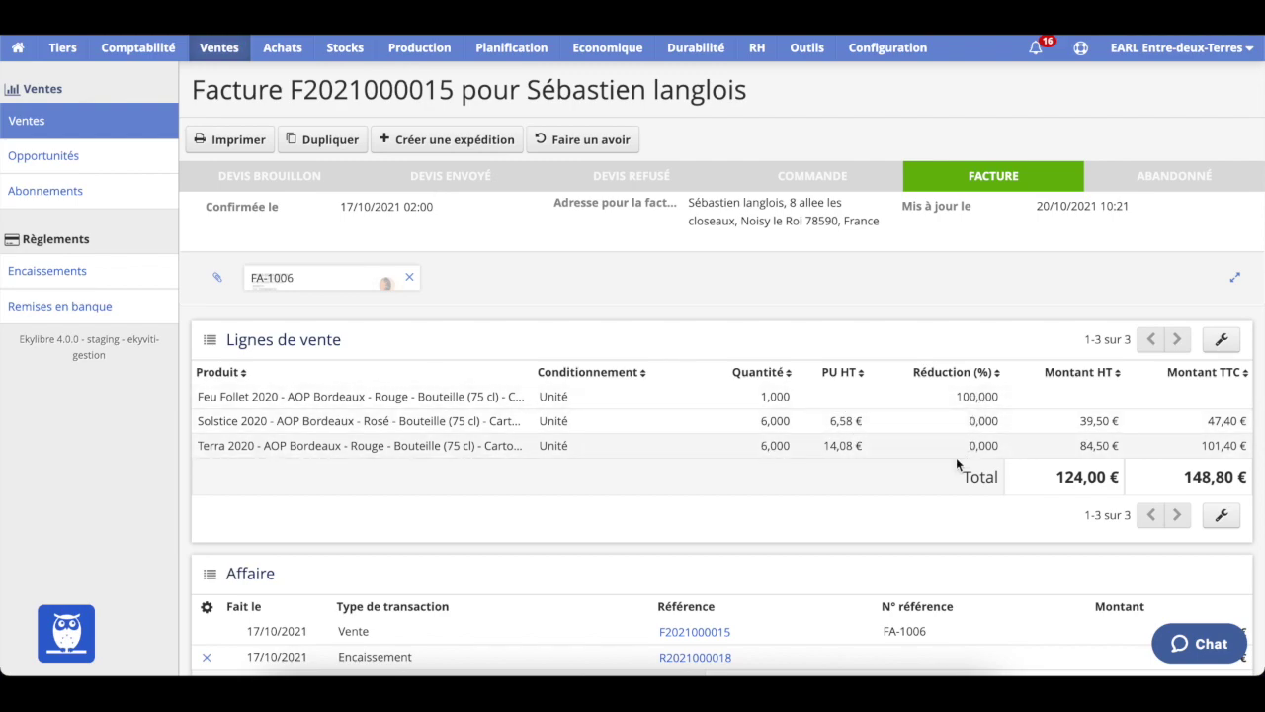
{"action": "scroll", "coordinate": [890, 513], "scroll_direction": "down", "scroll_amount": 1}
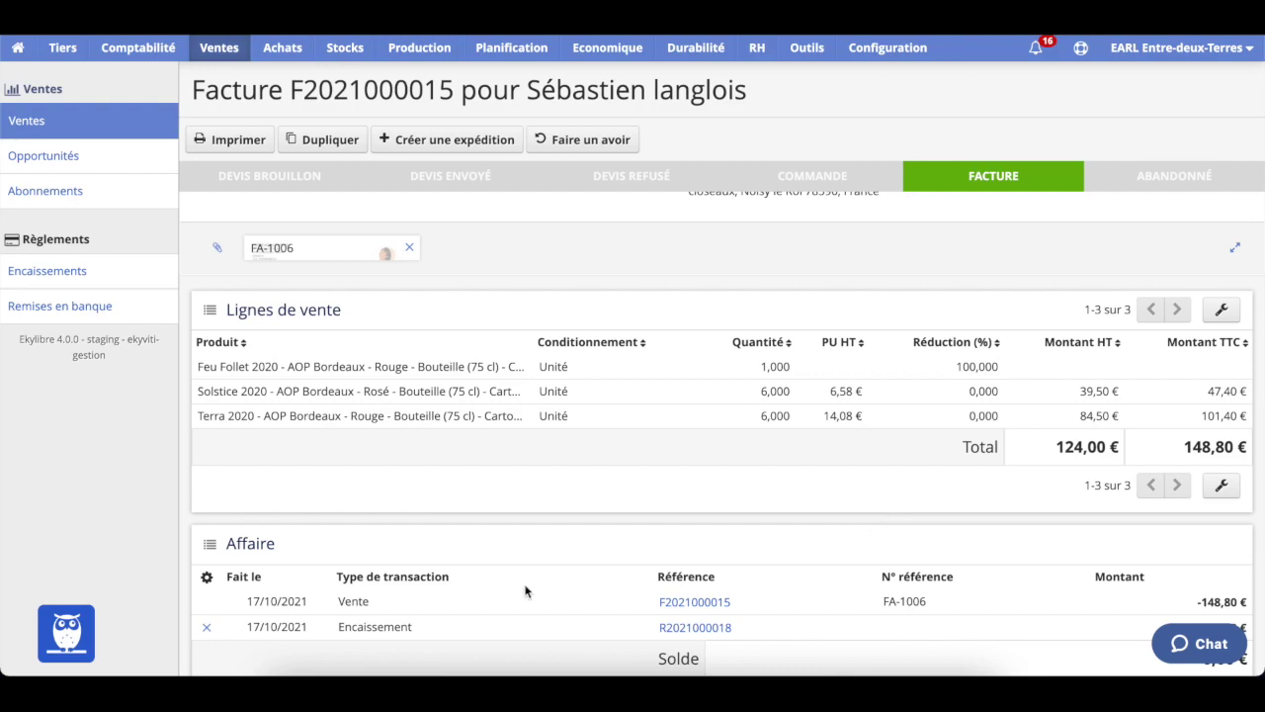
{"action": "scroll", "coordinate": [605, 504], "scroll_direction": "up", "scroll_amount": 1}
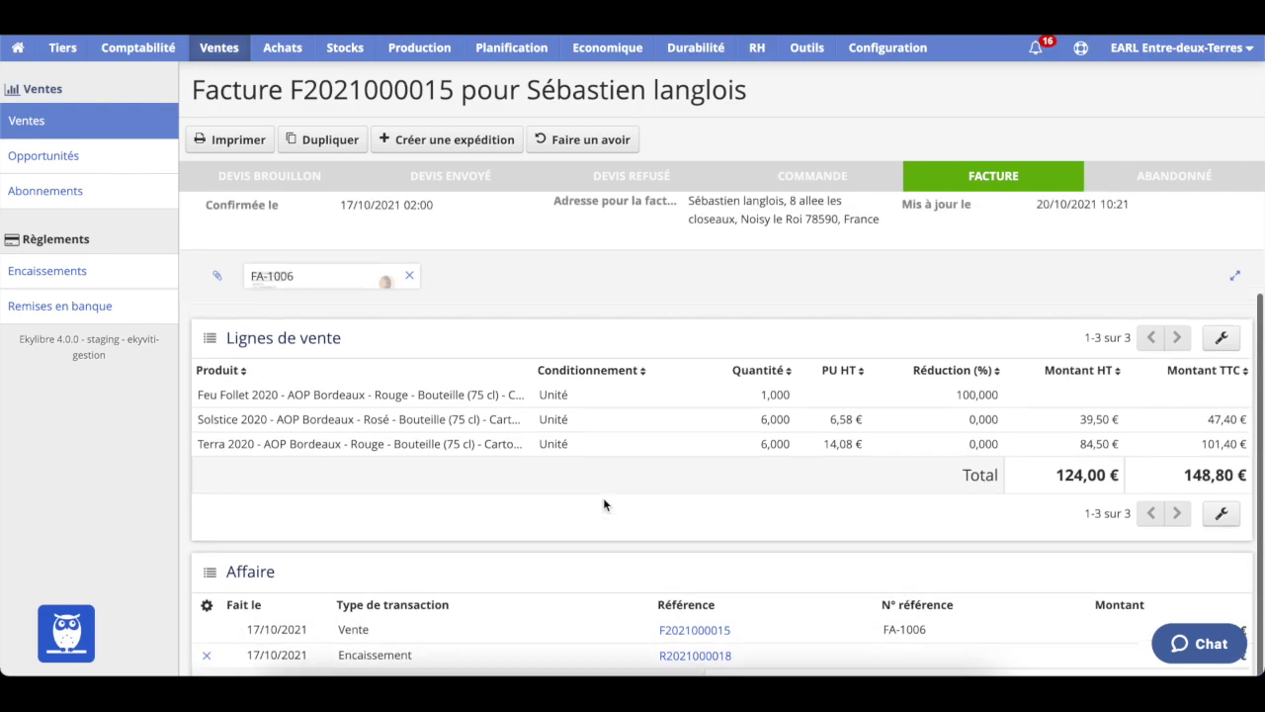
{"action": "scroll", "coordinate": [603, 504], "scroll_direction": "up", "scroll_amount": 3}
{"action": "left_click", "coordinate": [211, 49]}
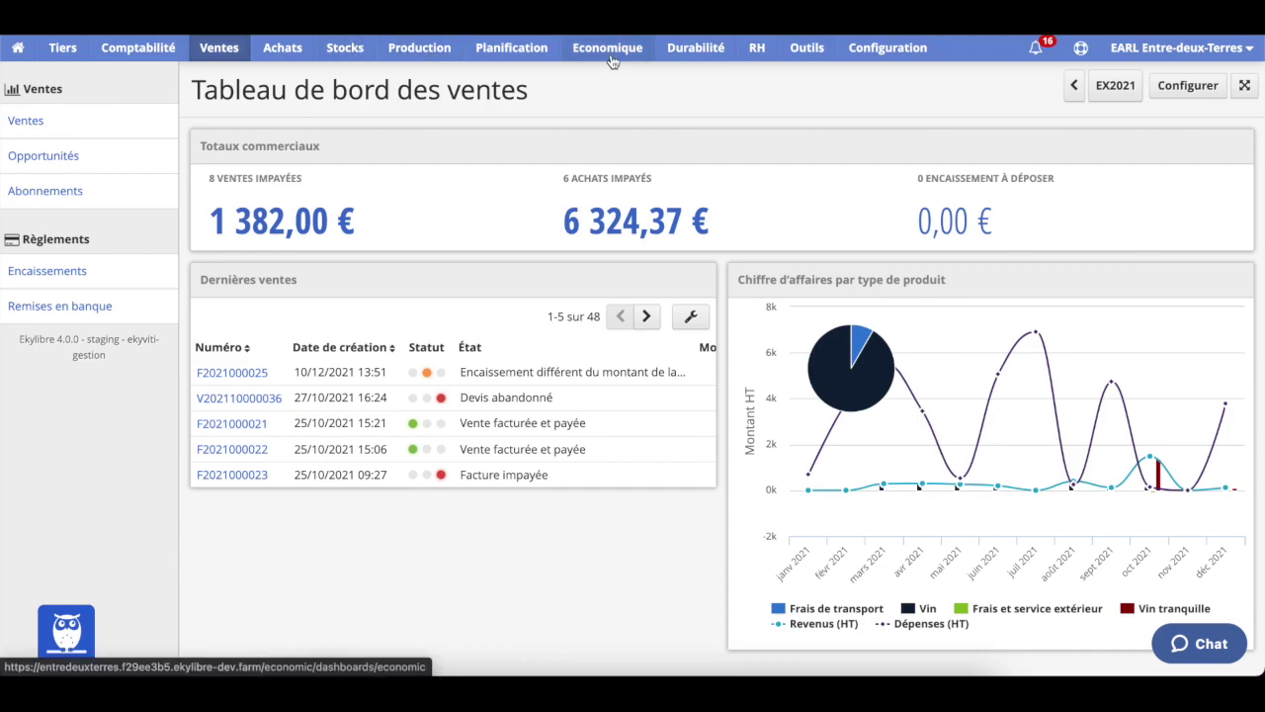
View the accounting dashboard and its available sections, and open the list of accounting journals
{"action": "left_click", "coordinate": [122, 46]}
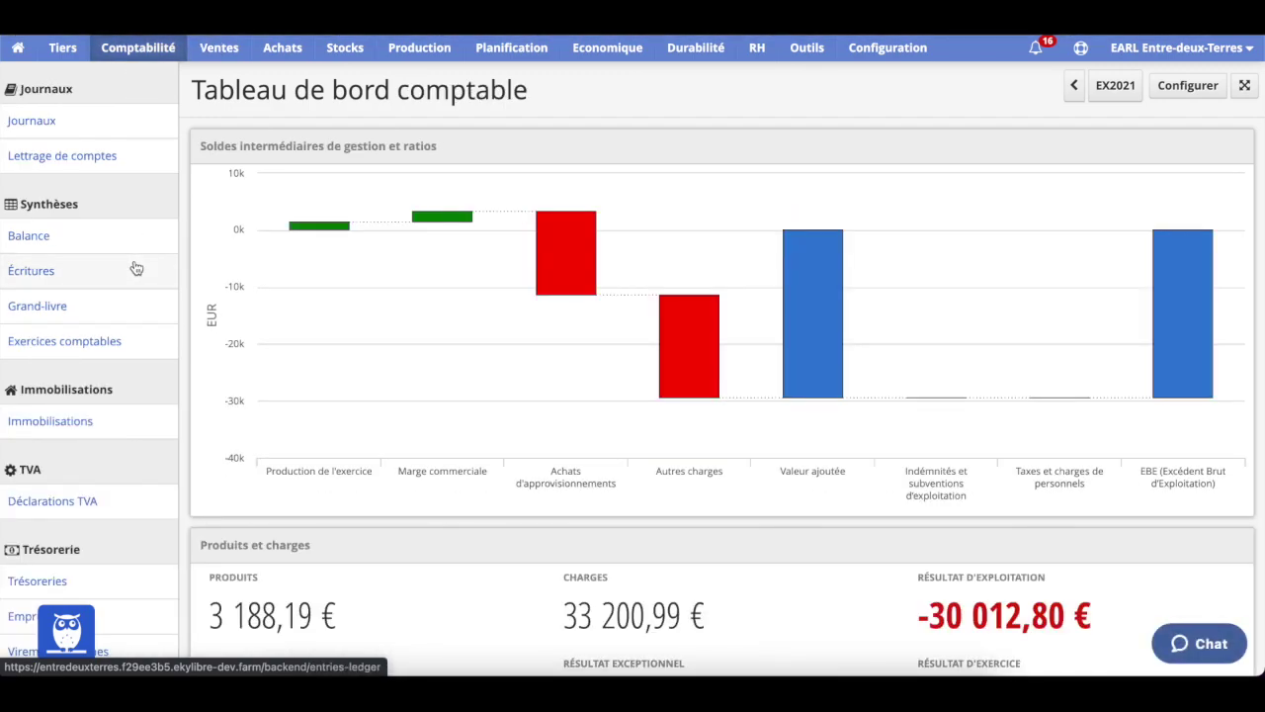
{"action": "scroll", "coordinate": [136, 267], "scroll_direction": "down", "scroll_amount": 1}
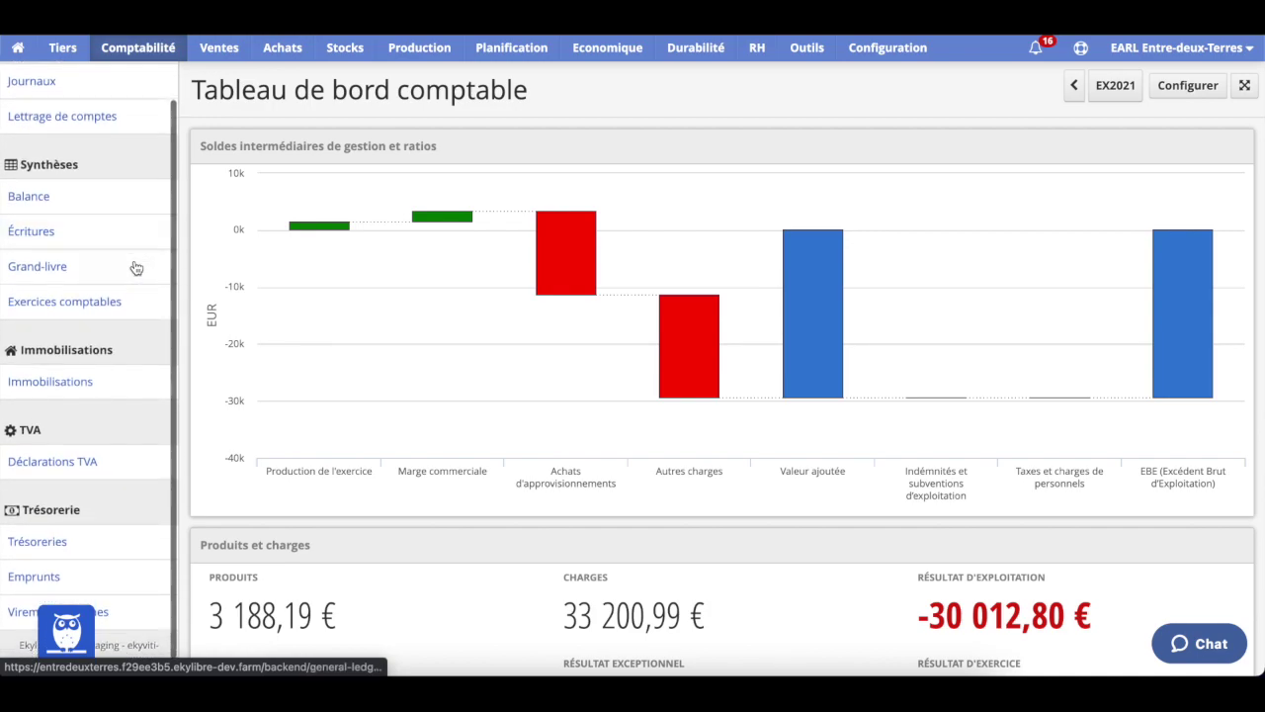
{"action": "scroll", "coordinate": [136, 268], "scroll_direction": "up", "scroll_amount": 1}
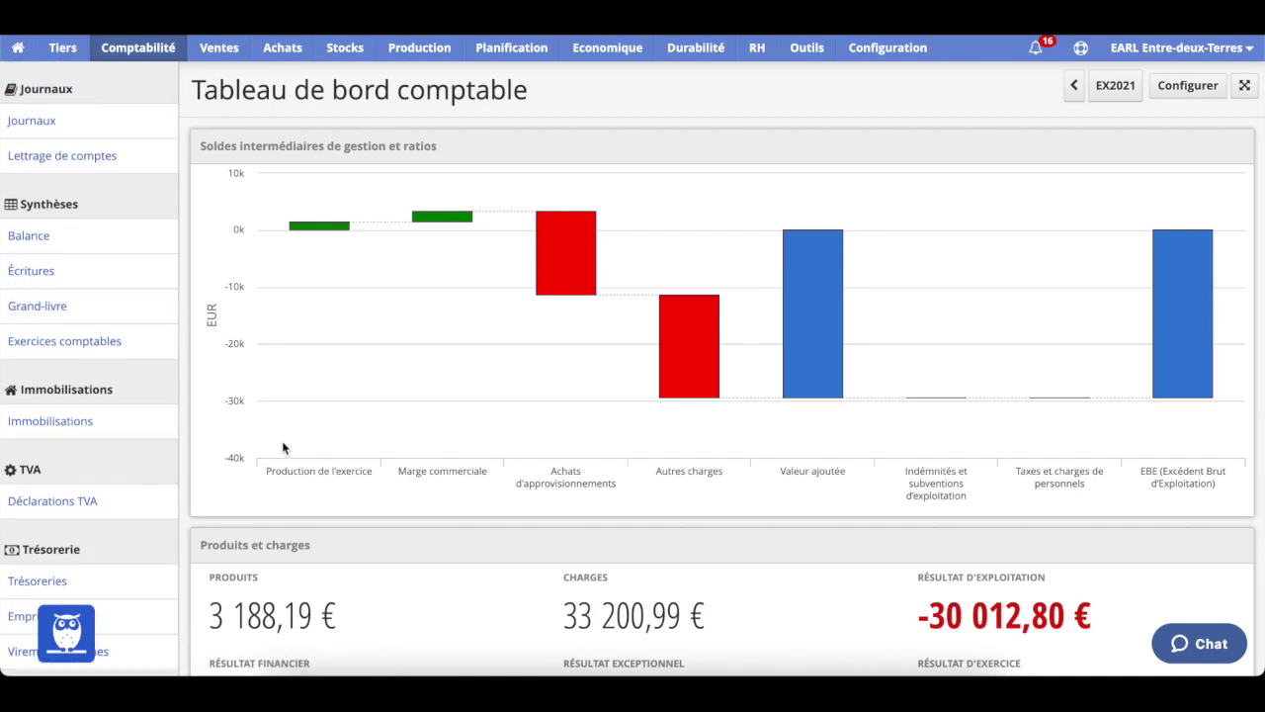
{"action": "left_click", "coordinate": [32, 121]}
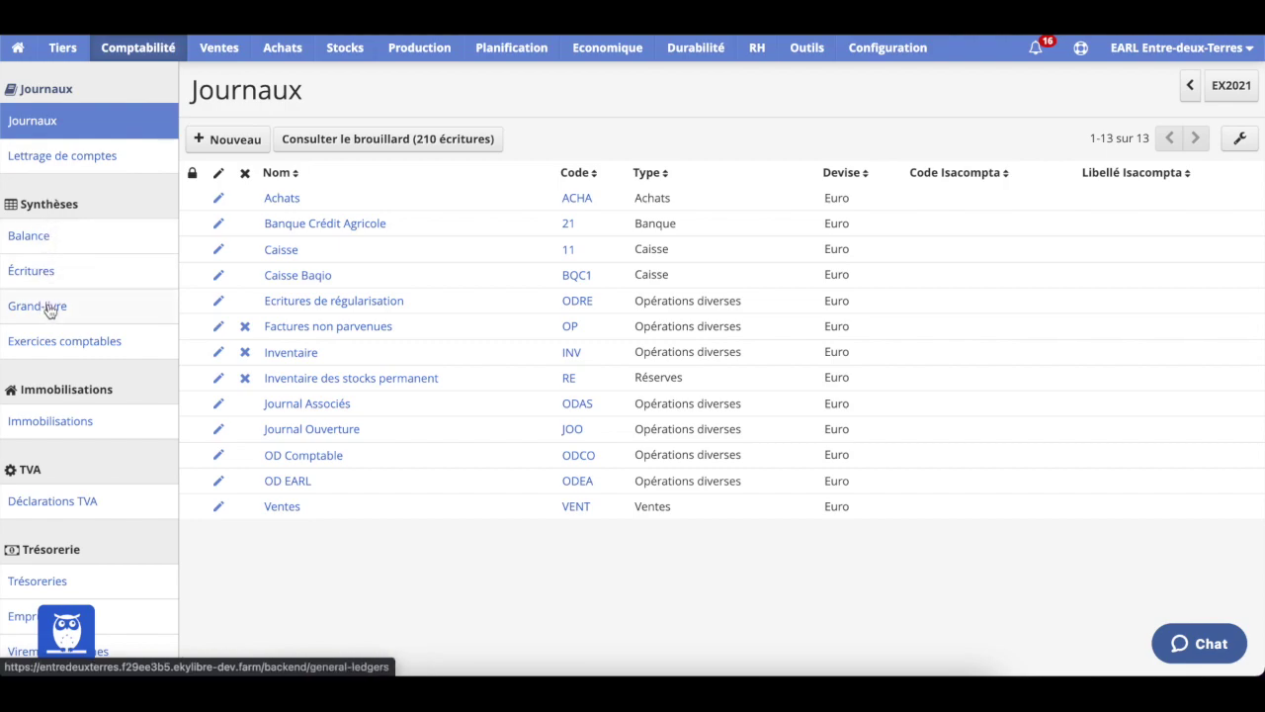
Open fiscal year EX2021 from the accounting years and check its balance sheet and income statement print options
{"action": "left_click", "coordinate": [61, 342]}
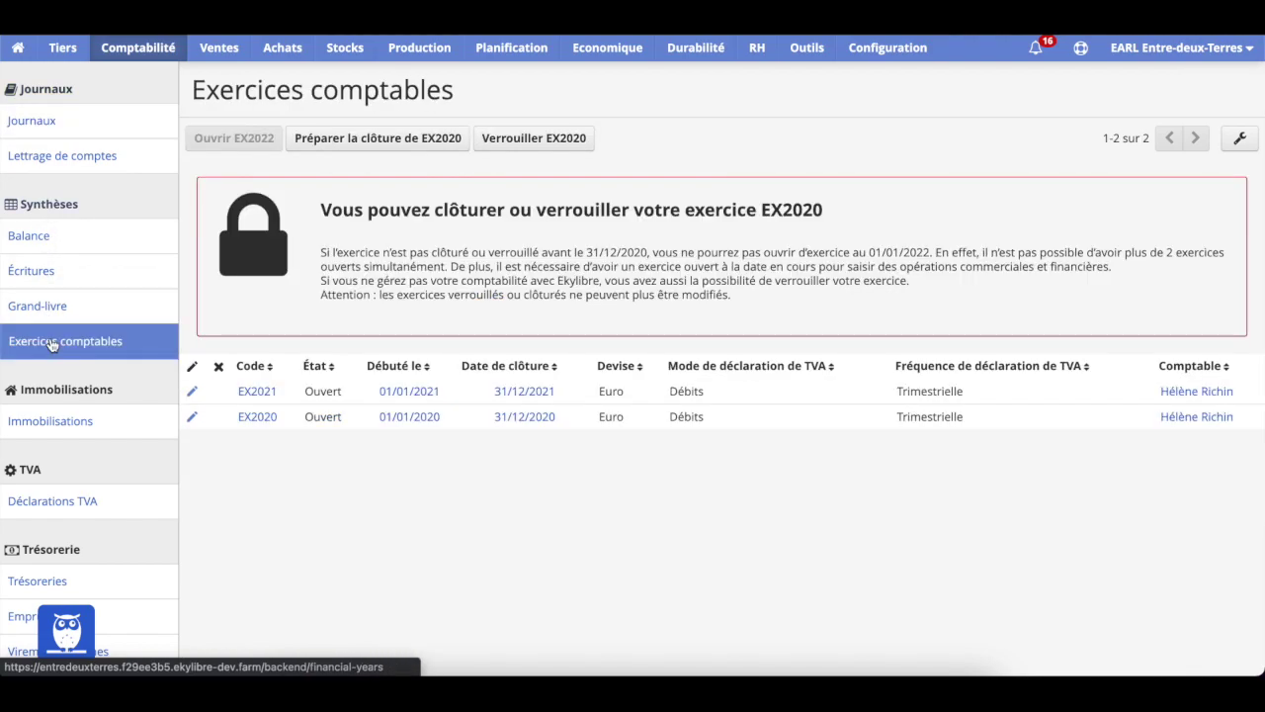
{"action": "left_click", "coordinate": [255, 393]}
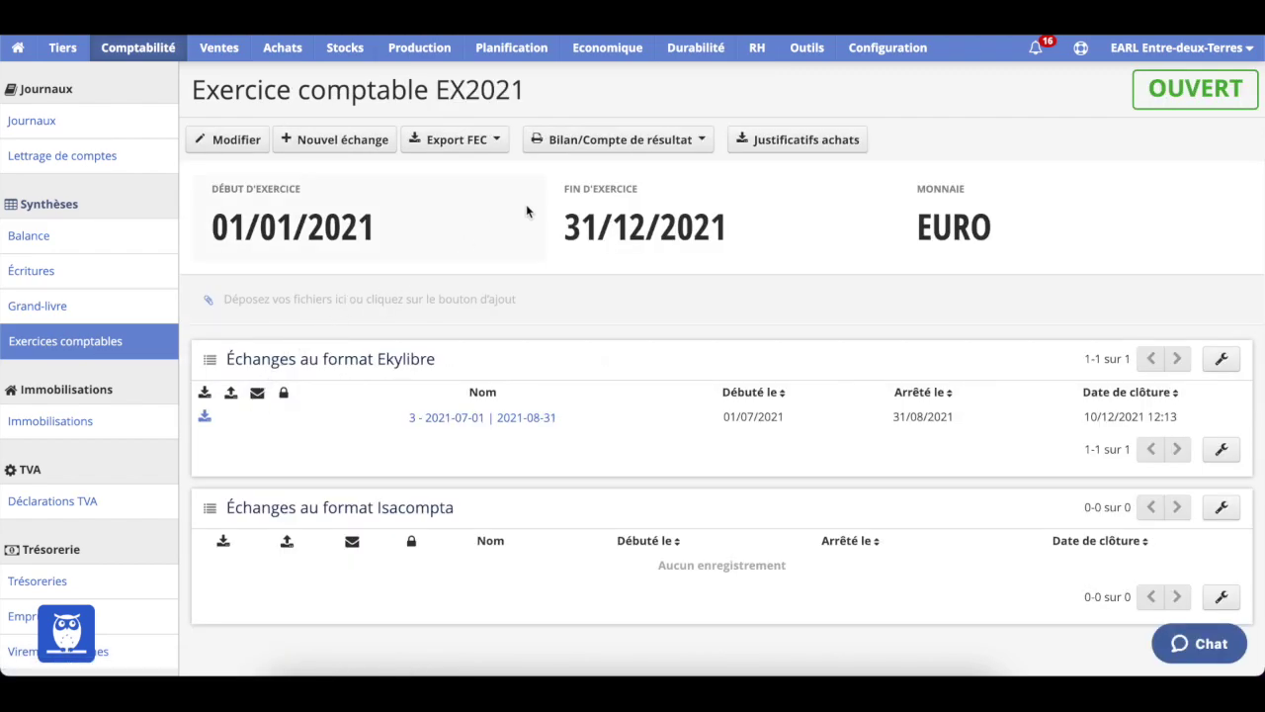
{"action": "left_click", "coordinate": [661, 144]}
{"action": "left_click", "coordinate": [660, 145]}
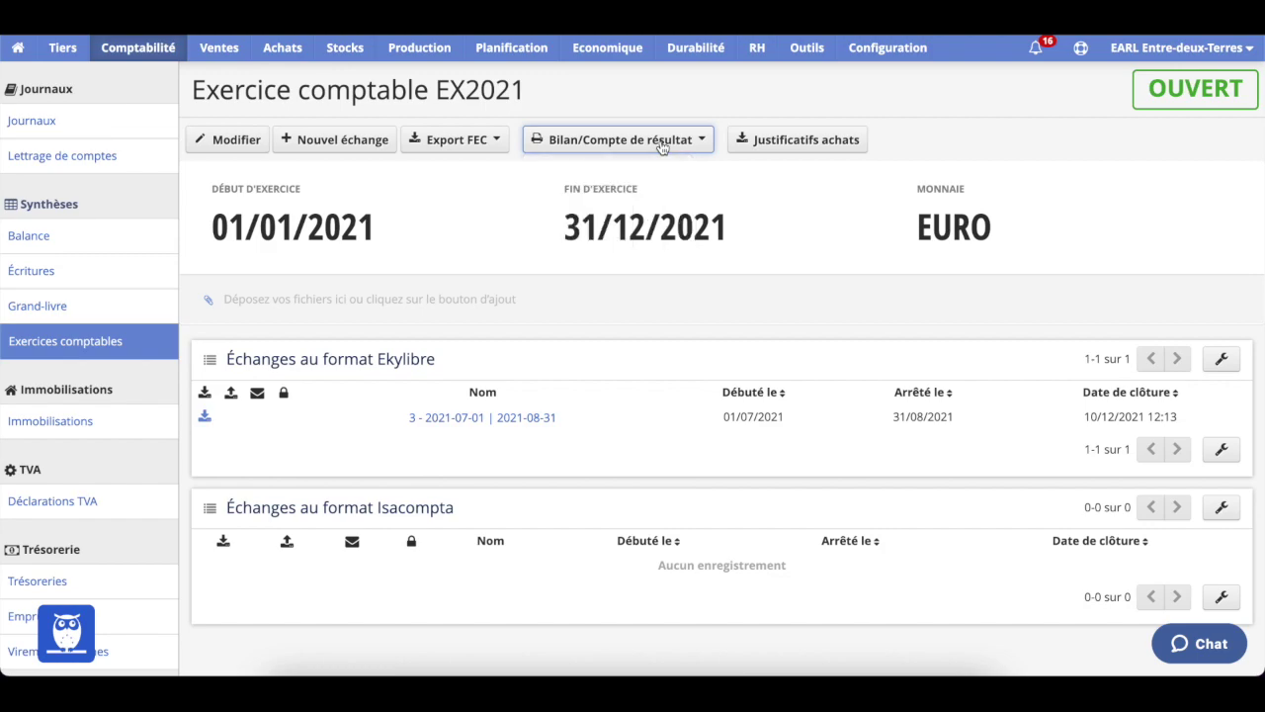
Look through the fixed assets, treasury accounts, loans and VAT declarations lists
{"action": "scroll", "coordinate": [95, 475], "scroll_direction": "down", "scroll_amount": 1}
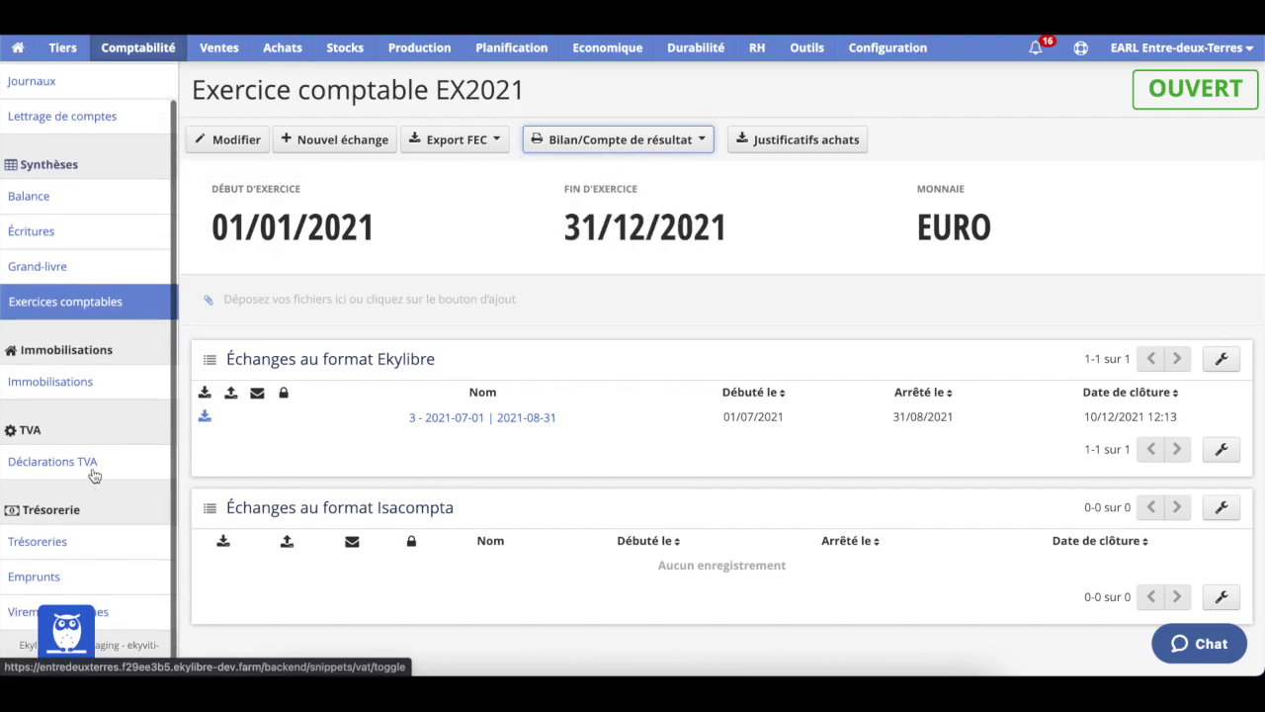
{"action": "left_click", "coordinate": [61, 382]}
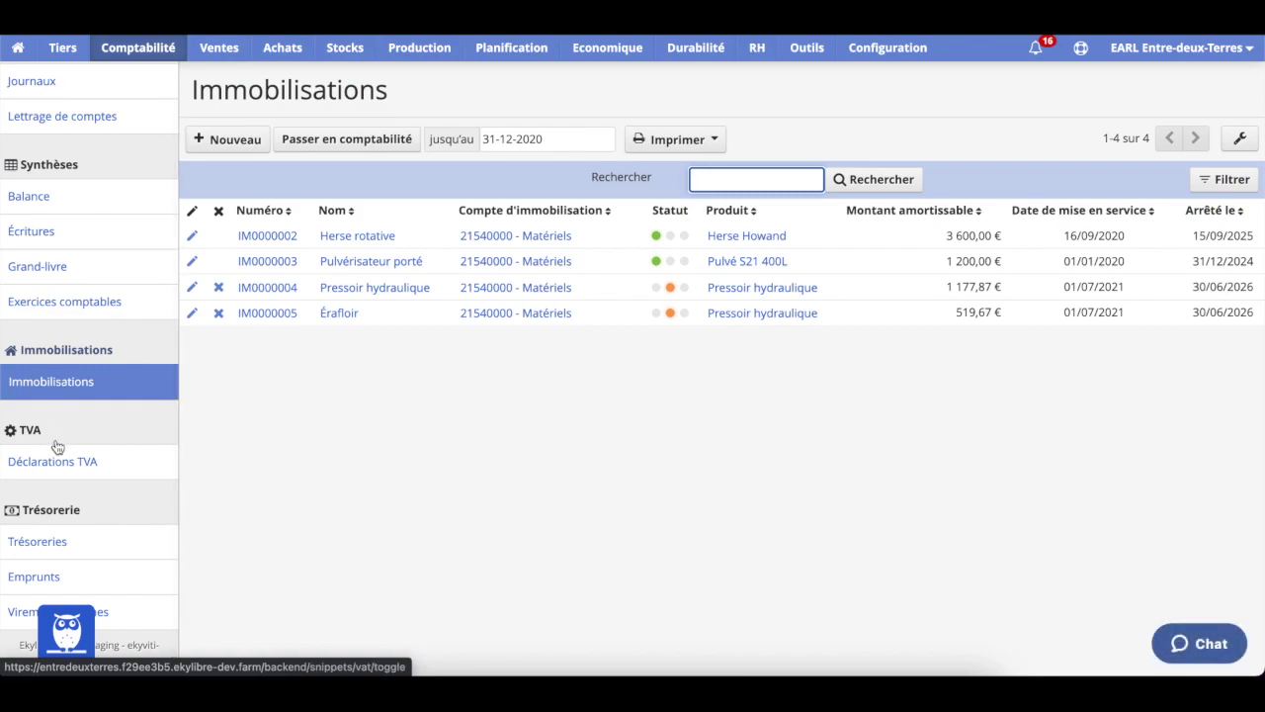
{"action": "left_click", "coordinate": [40, 541]}
{"action": "left_click", "coordinate": [39, 579]}
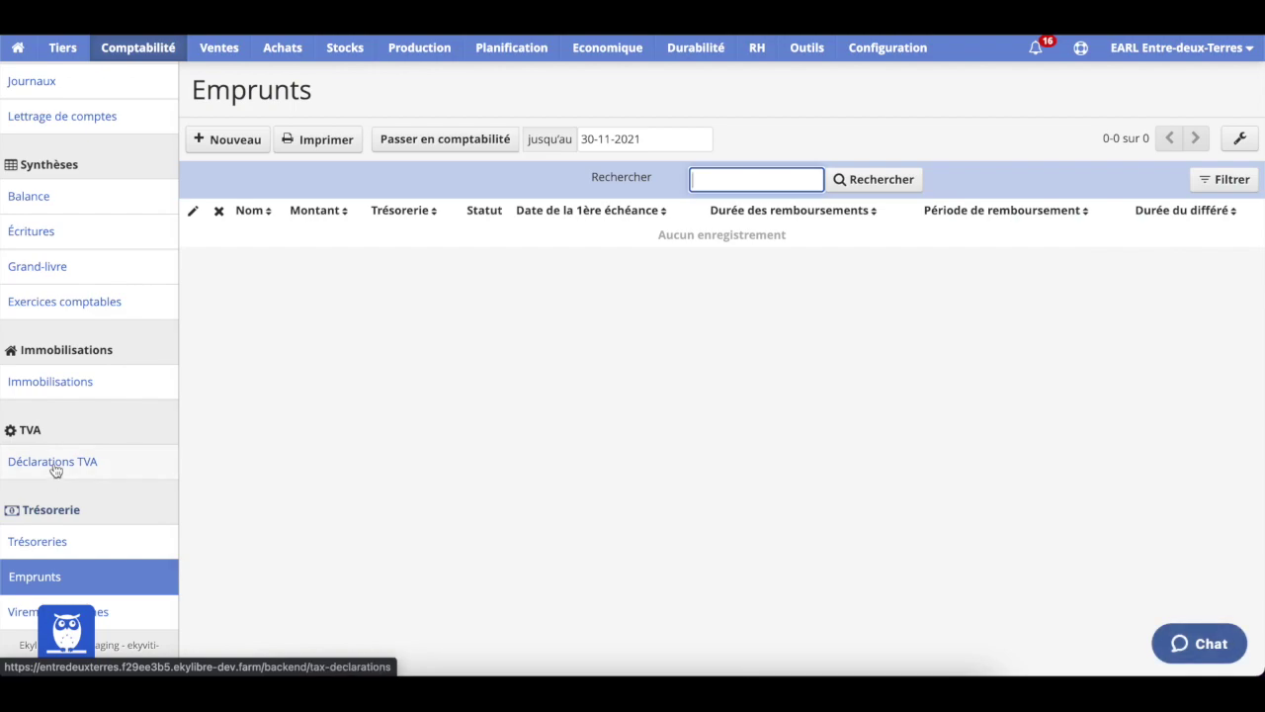
{"action": "left_click", "coordinate": [56, 464]}
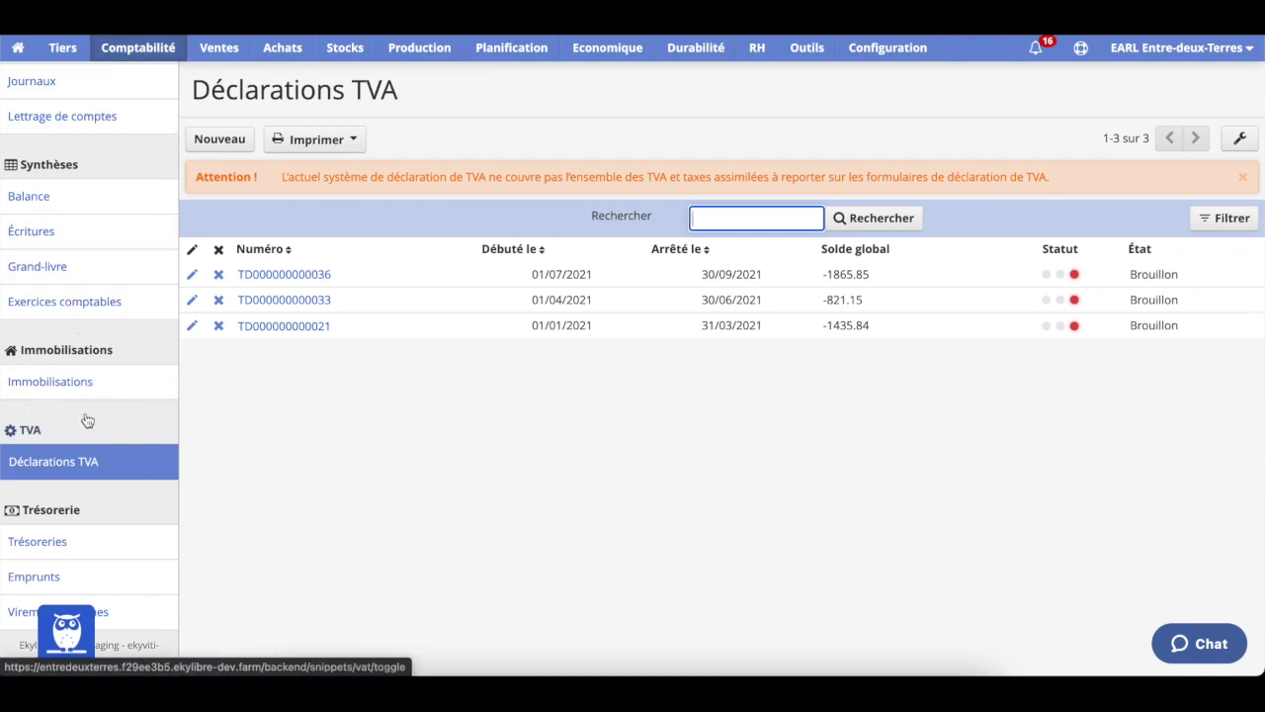
View the purchases, sales and accounting dashboards one after another
{"action": "left_click", "coordinate": [286, 49]}
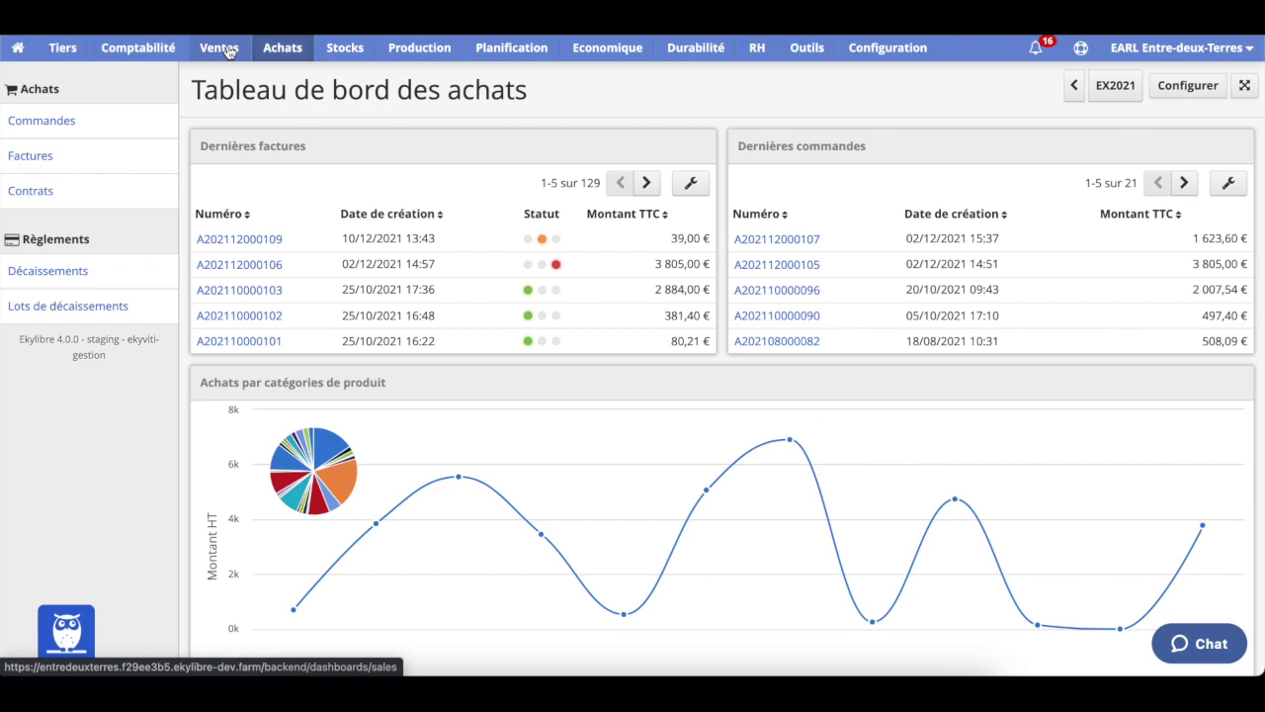
{"action": "left_click", "coordinate": [222, 48]}
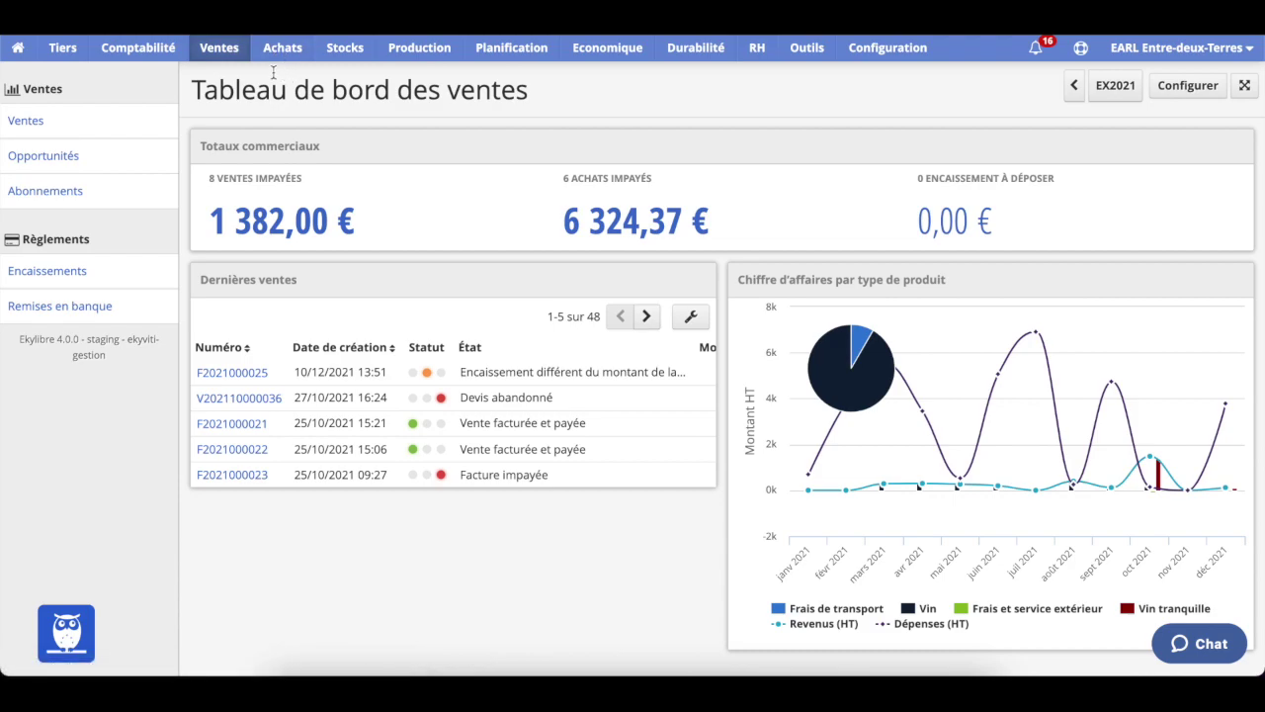
{"action": "left_click", "coordinate": [139, 51]}
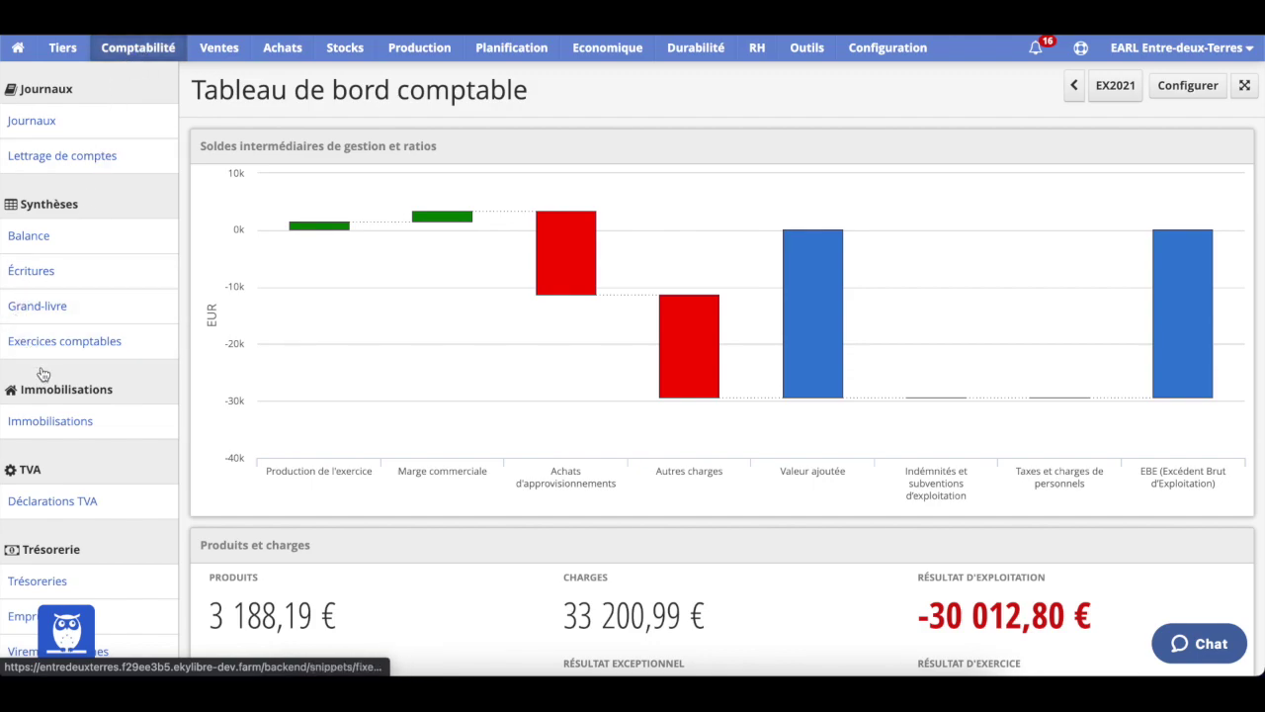
Open the EX2021 fiscal year record from the accounting years and look over its accountant exchanges
{"action": "left_click", "coordinate": [61, 341]}
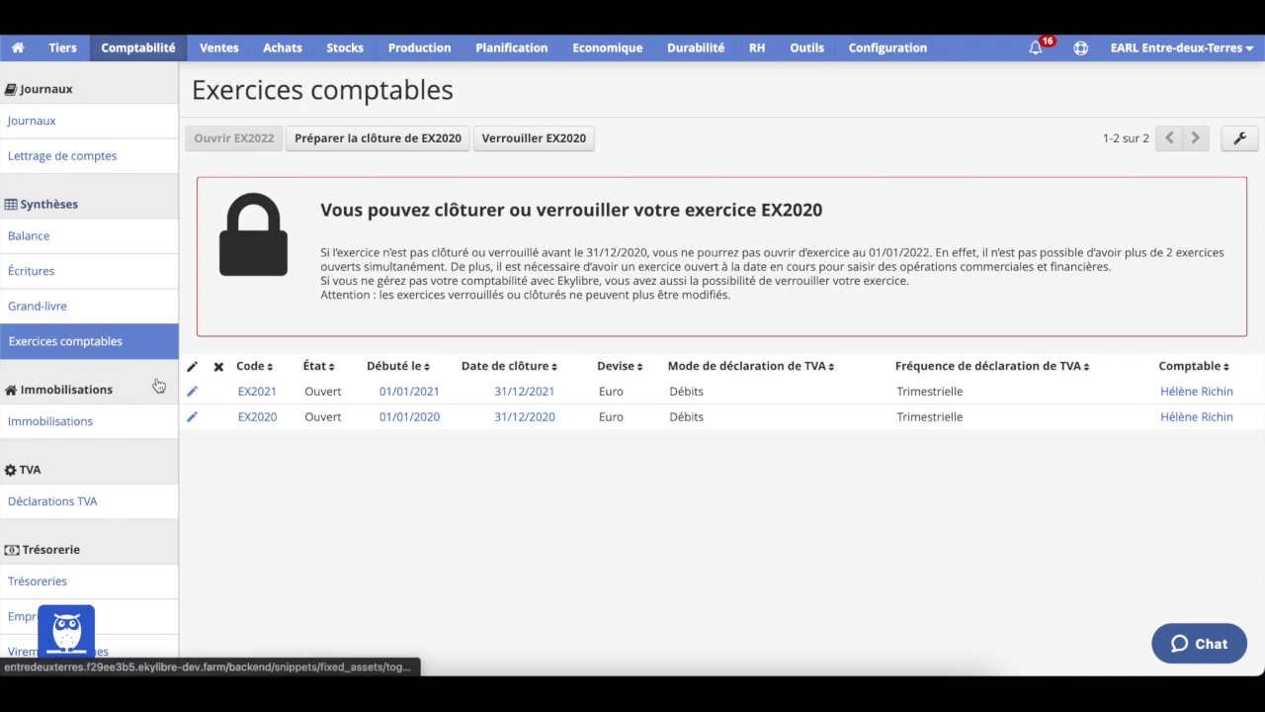
{"action": "left_click", "coordinate": [256, 392]}
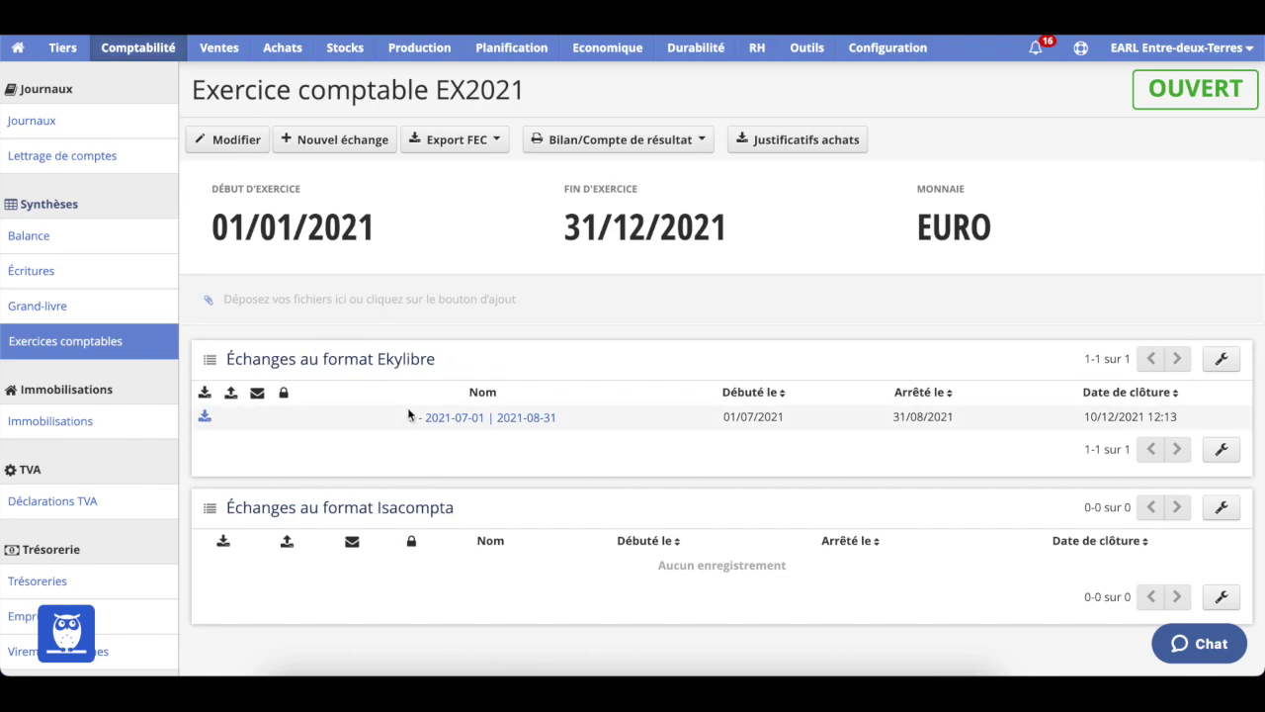
{"action": "scroll", "coordinate": [407, 407], "scroll_direction": "down", "scroll_amount": 1}
{"action": "scroll", "coordinate": [407, 407], "scroll_direction": "up", "scroll_amount": 1}
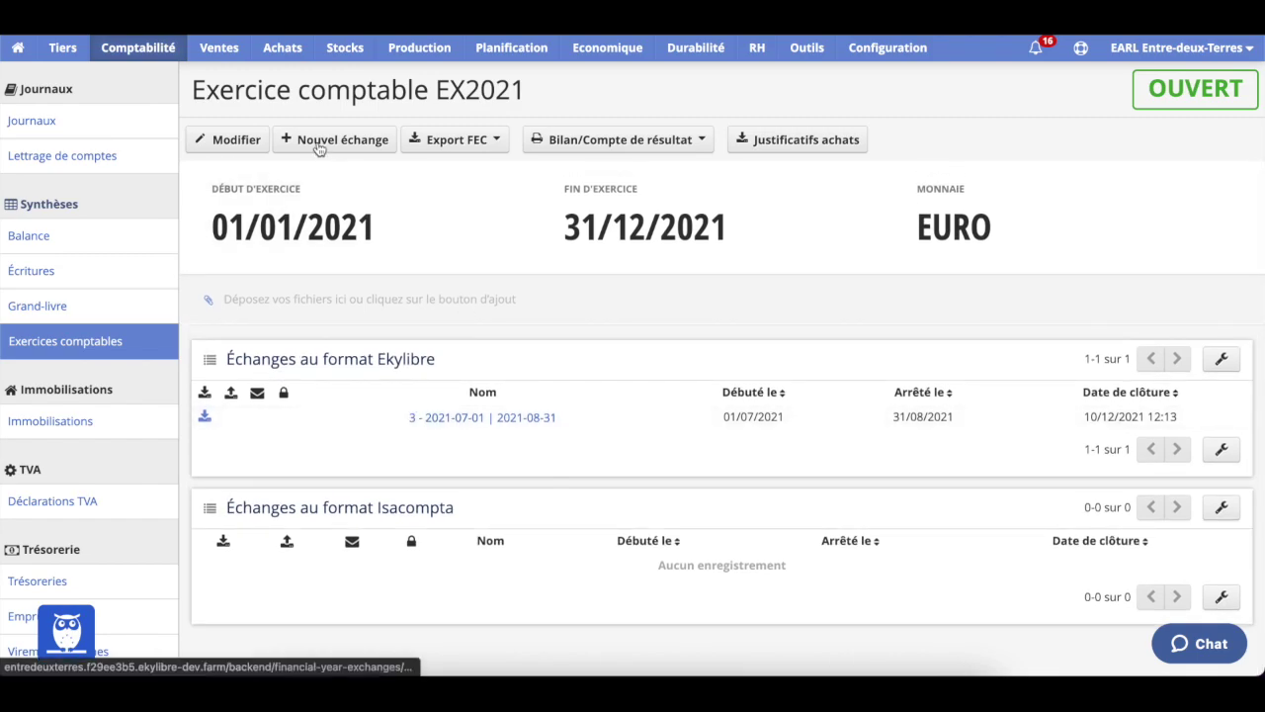
{"action": "scroll", "coordinate": [332, 441], "scroll_direction": "down", "scroll_amount": 1}
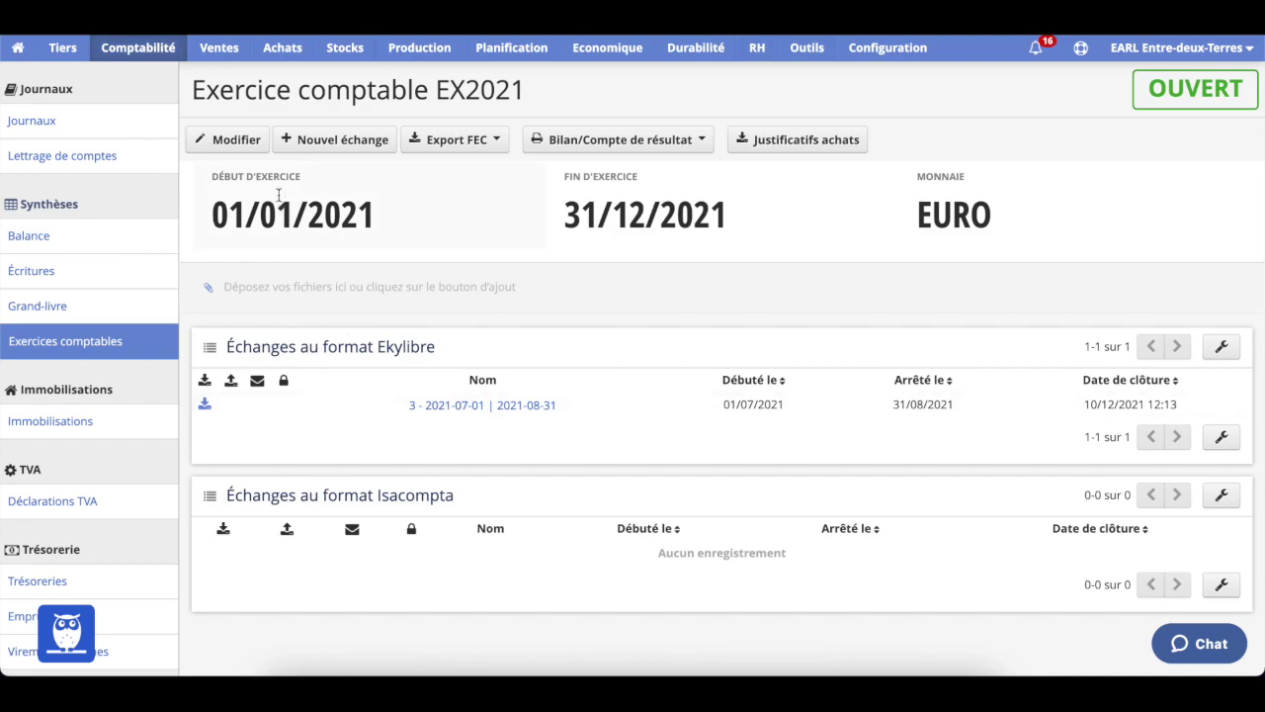
Start a new exchange for fiscal year EX2021 with the start date 01-10-2021
{"action": "left_click", "coordinate": [335, 141]}
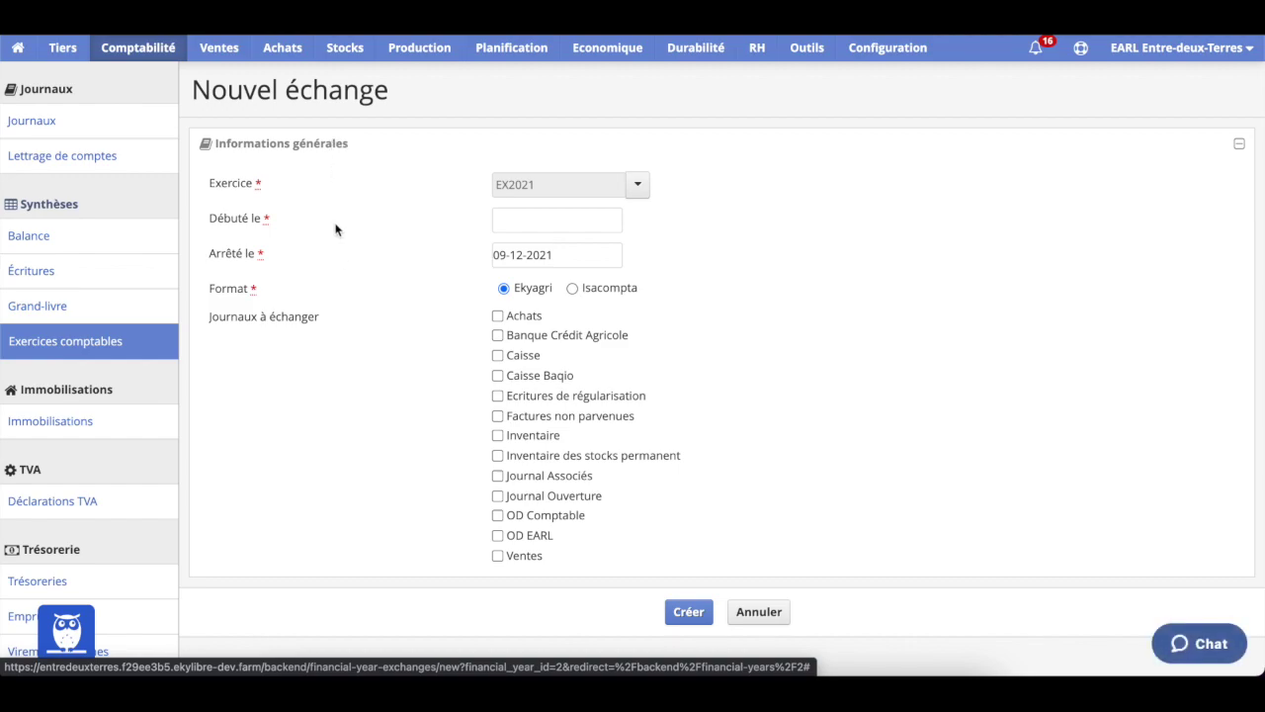
{"action": "left_click", "coordinate": [515, 218]}
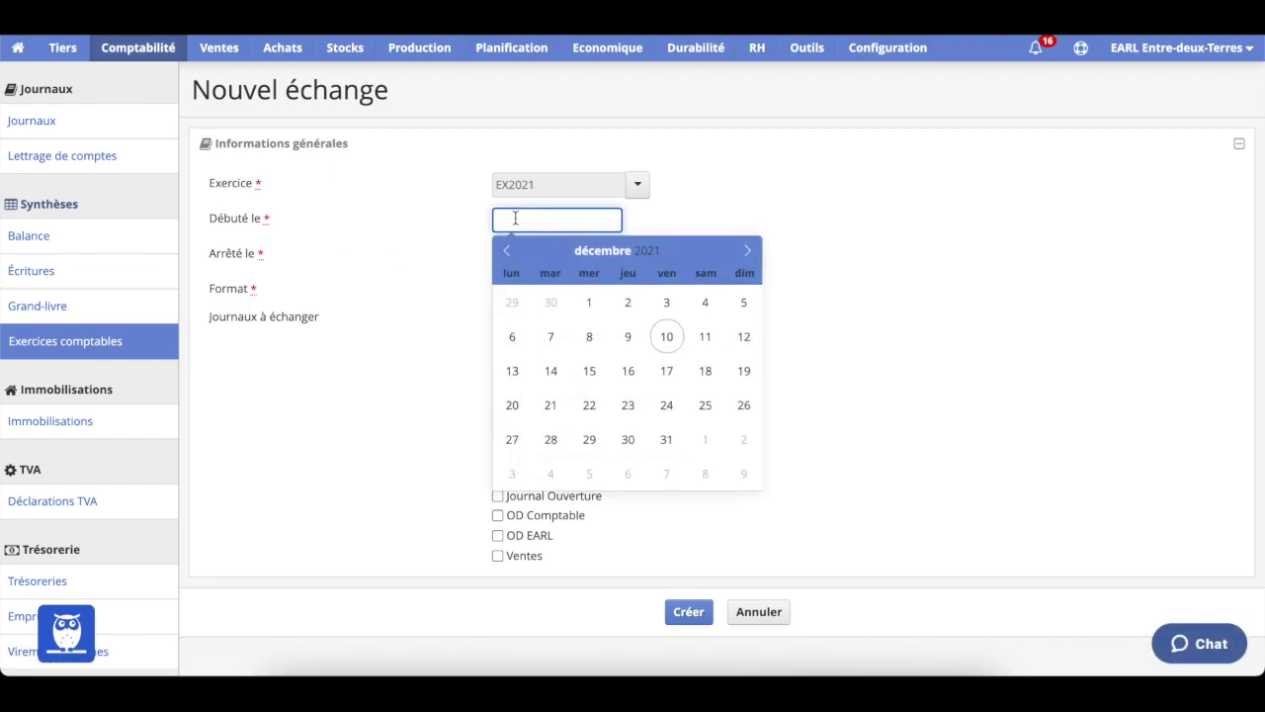
{"action": "left_click", "coordinate": [748, 253]}
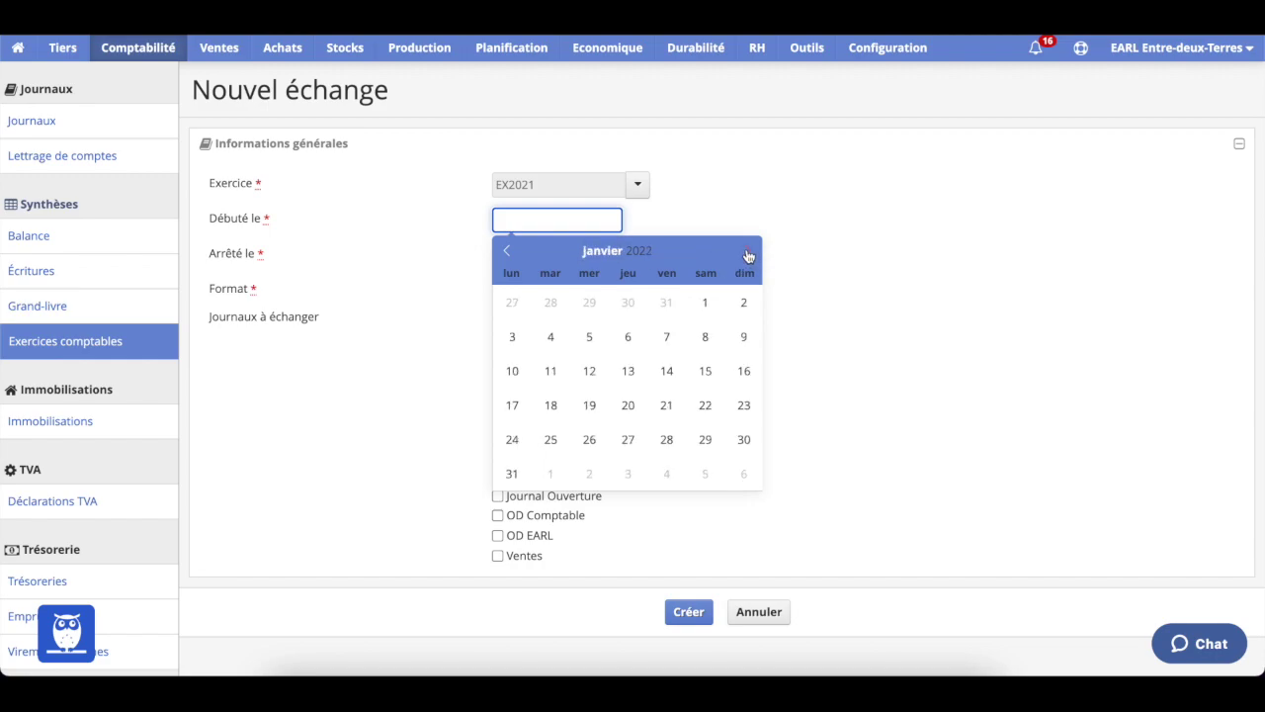
{"action": "left_click", "coordinate": [508, 253]}
{"action": "left_click", "coordinate": [508, 253]}
{"action": "left_click", "coordinate": [508, 253]}
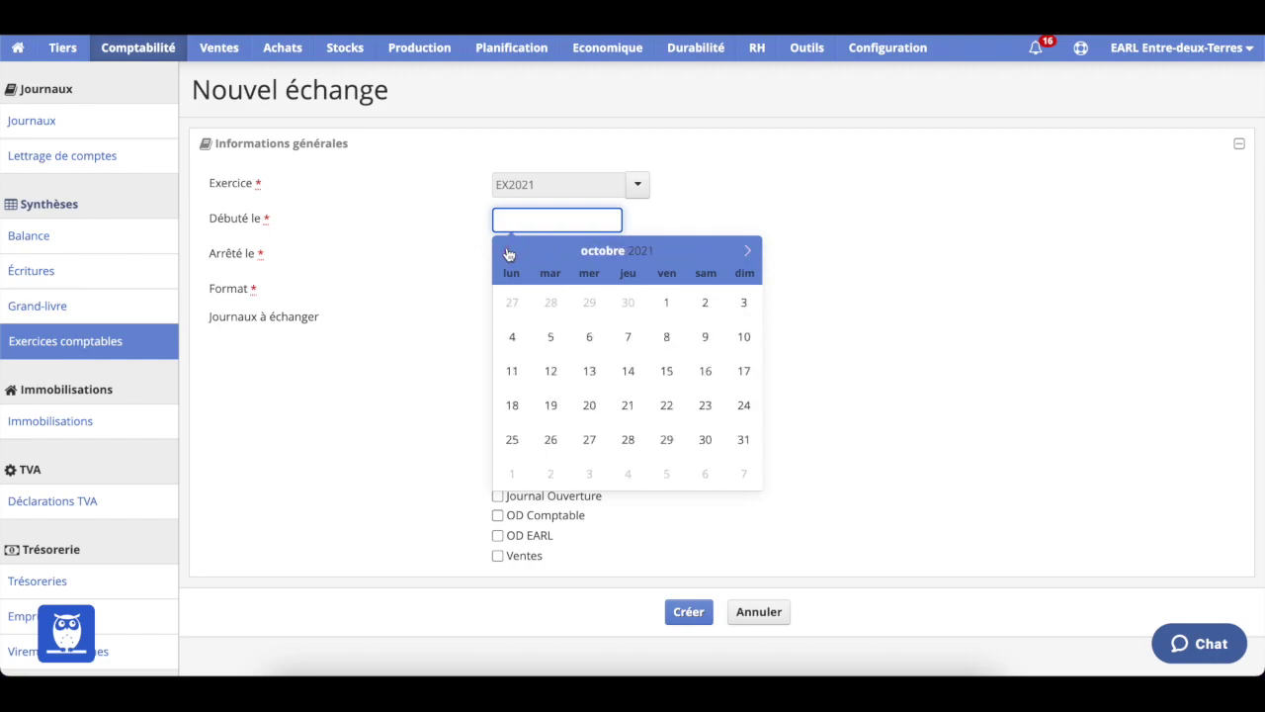
{"action": "left_click", "coordinate": [666, 301]}
Set the new exchange's end date to 31-10-2021
{"action": "left_click", "coordinate": [578, 255]}
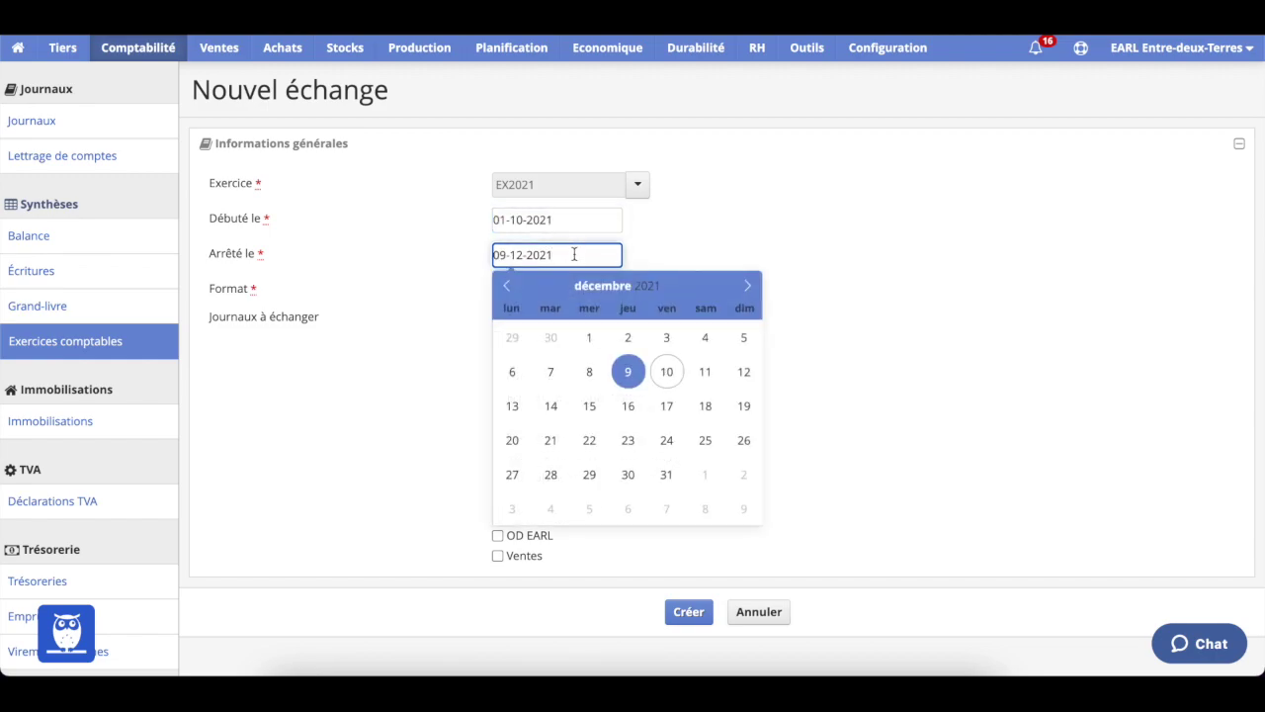
{"action": "left_click", "coordinate": [506, 284]}
{"action": "left_click", "coordinate": [506, 285]}
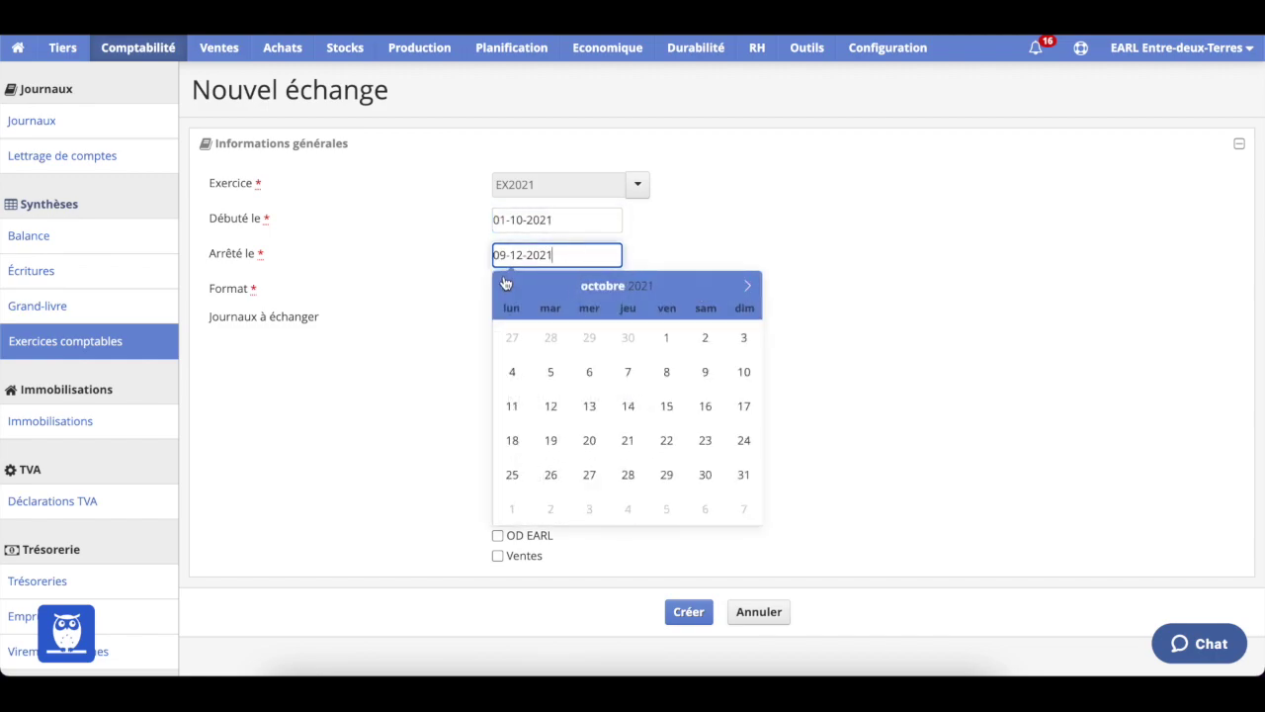
{"action": "left_click", "coordinate": [743, 473]}
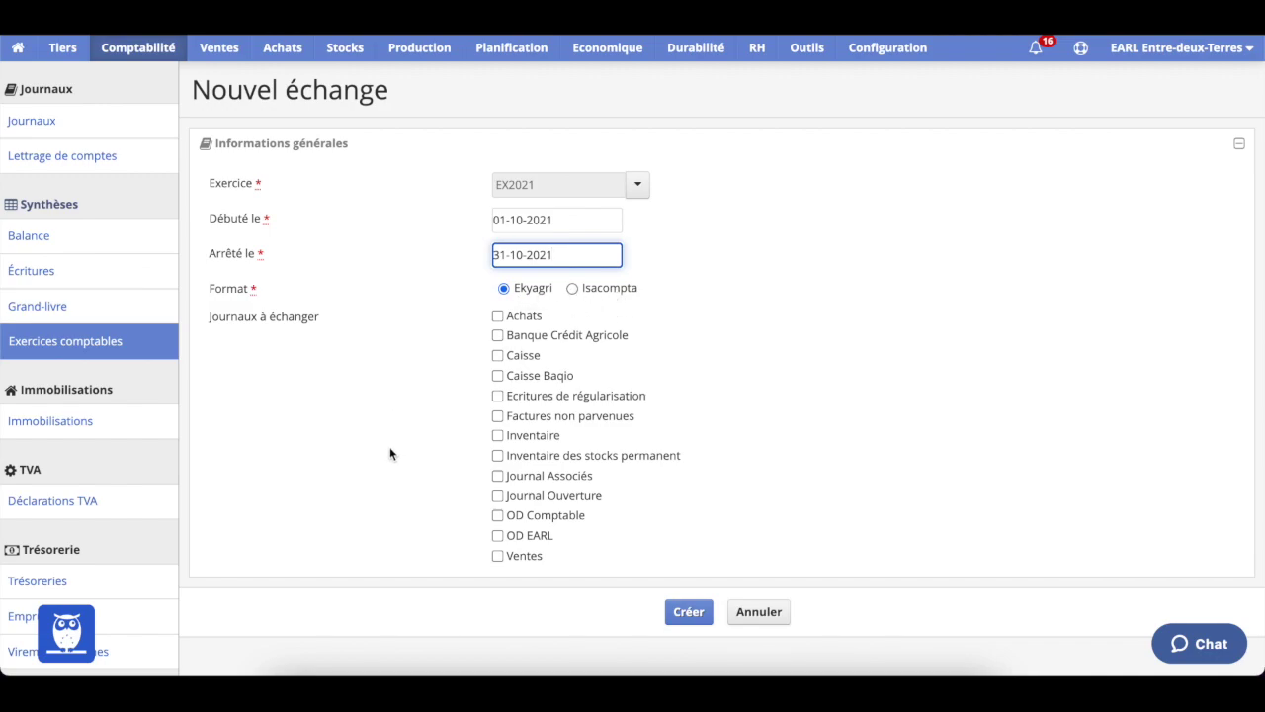
Include the Achats, Ventes and Banque Crédit Agricole journals in the exchange and create it in Ekyagri format
{"action": "scroll", "coordinate": [389, 453], "scroll_direction": "down", "scroll_amount": 1}
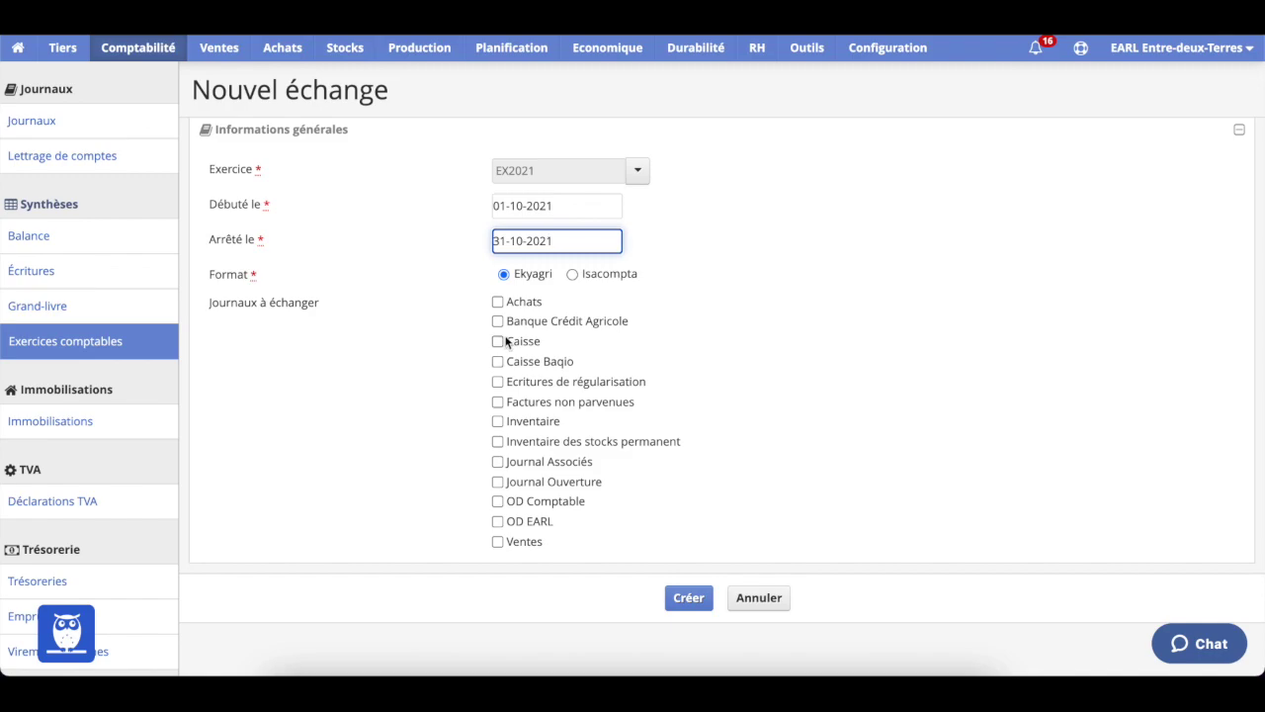
{"action": "left_click", "coordinate": [497, 302]}
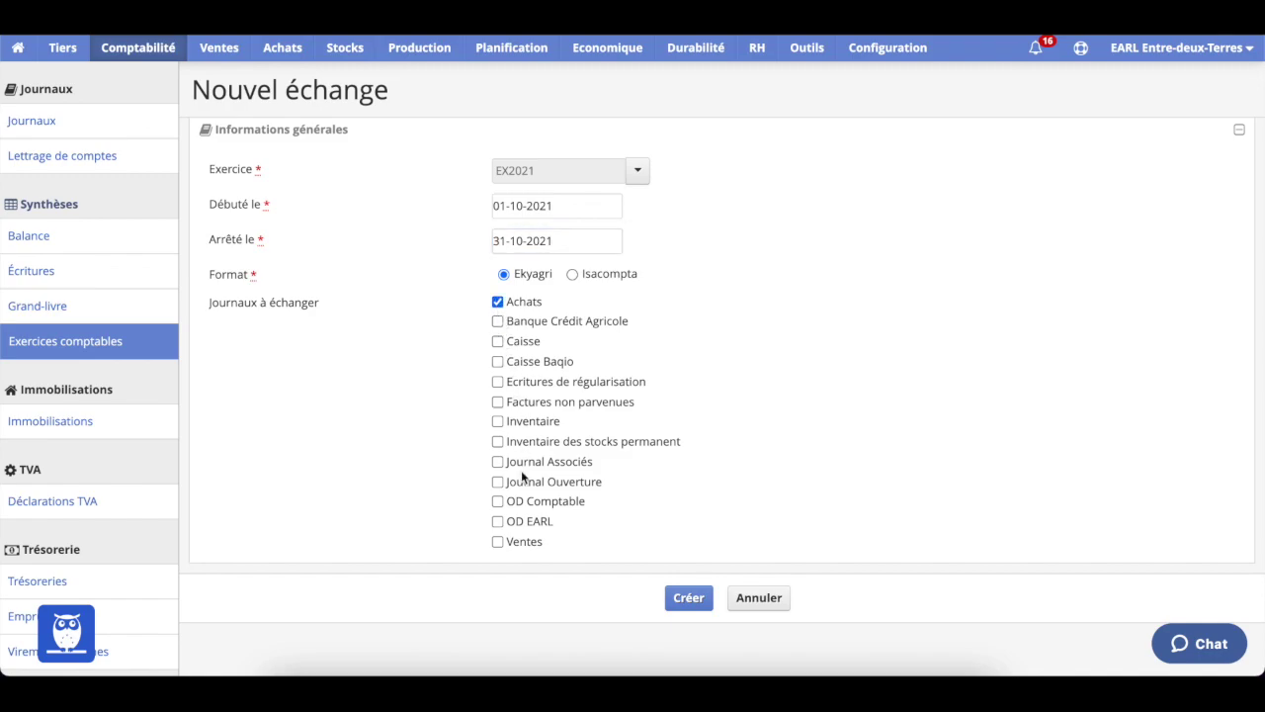
{"action": "left_click", "coordinate": [497, 542]}
{"action": "left_click", "coordinate": [499, 324]}
{"action": "left_click", "coordinate": [691, 598]}
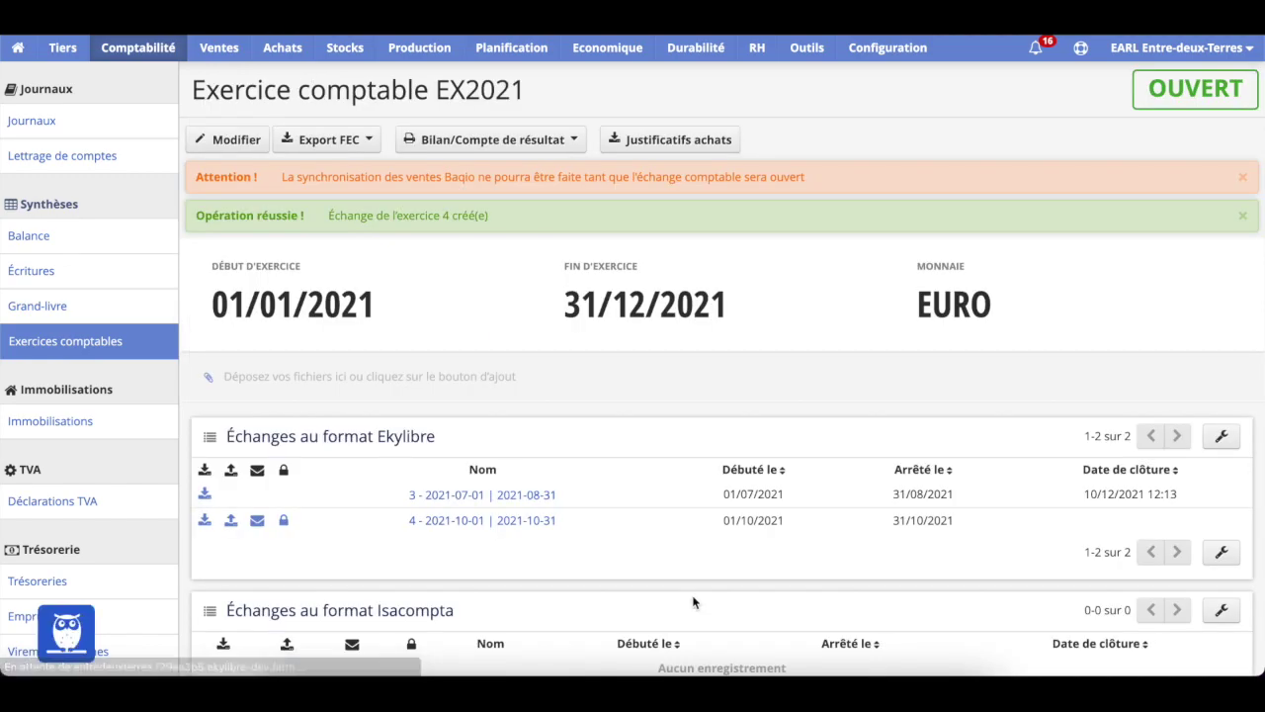
Review the exchanges listed for fiscal year EX2021 and check the notifications list
{"action": "left_click", "coordinate": [326, 221]}
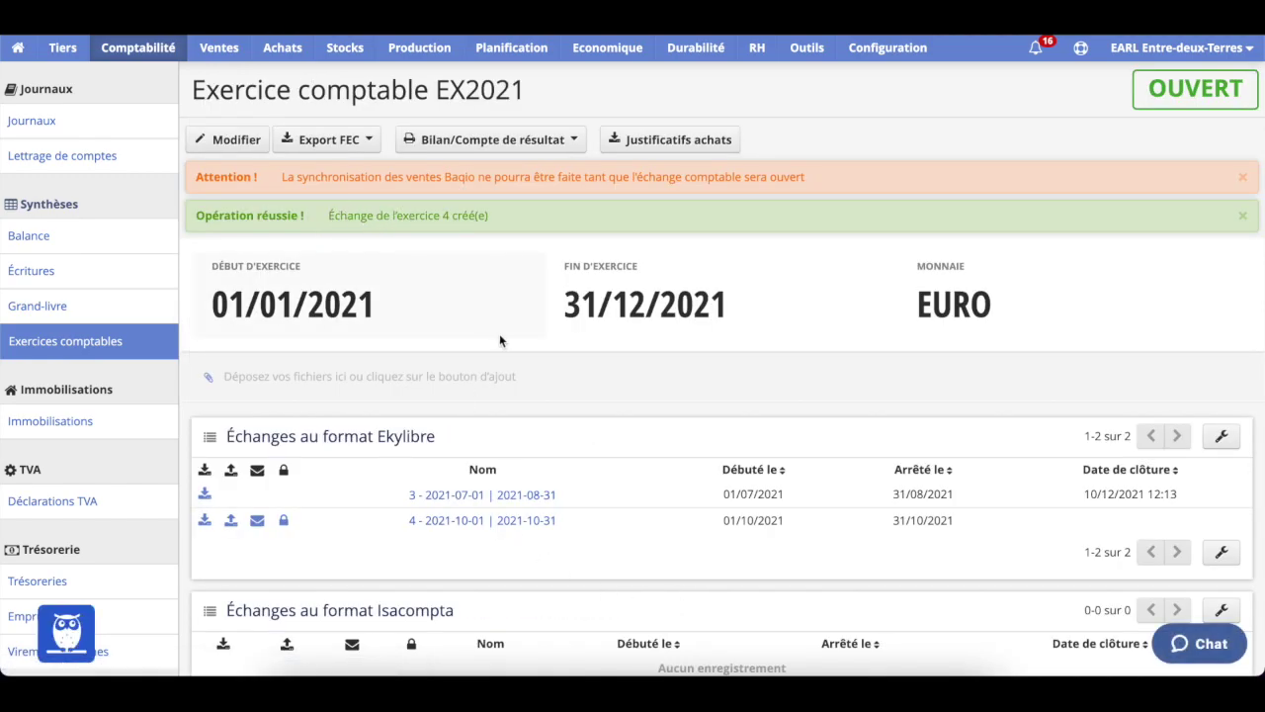
{"action": "scroll", "coordinate": [499, 333], "scroll_direction": "down", "scroll_amount": 2}
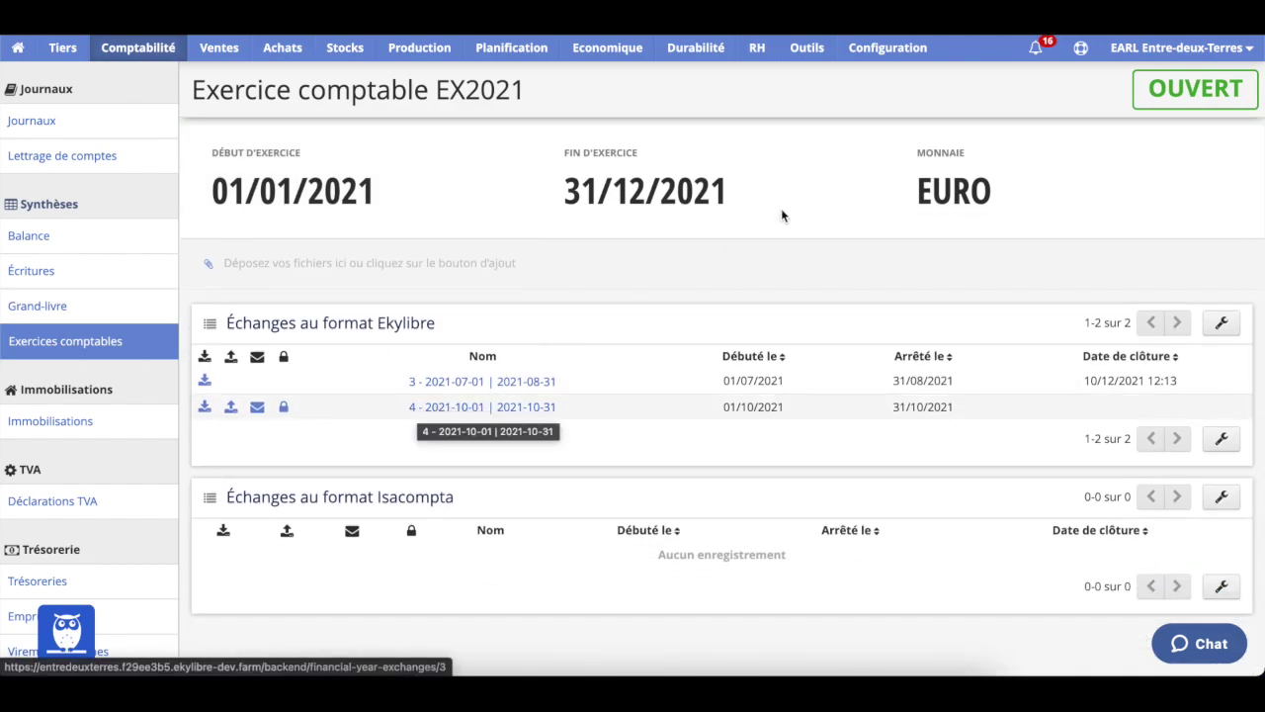
{"action": "left_click", "coordinate": [1036, 49]}
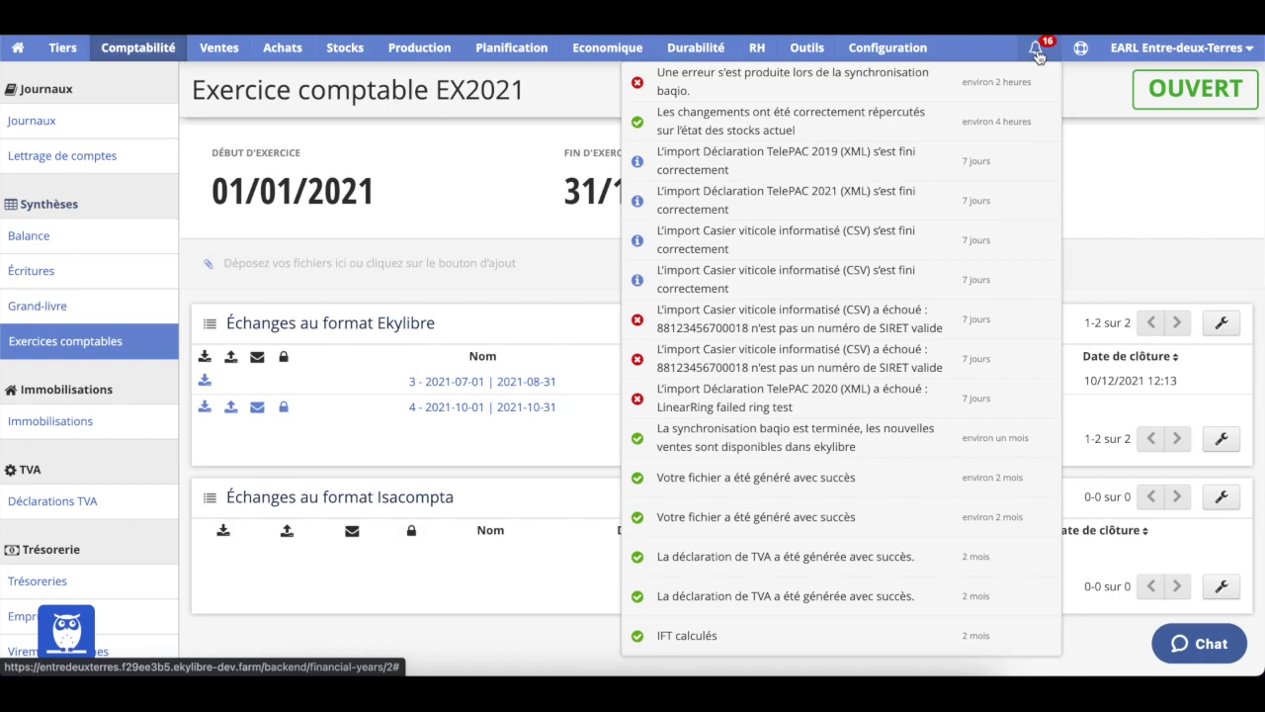
{"action": "left_click", "coordinate": [1037, 52]}
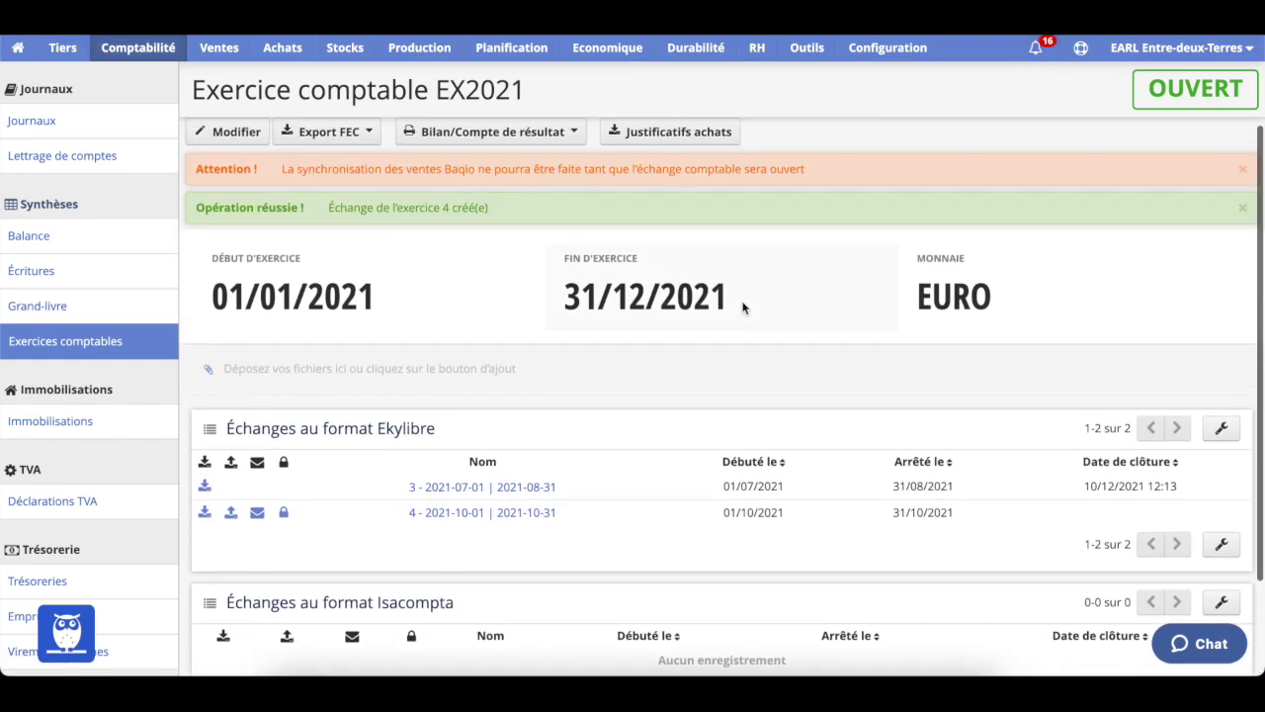
Request the accounting entries export for the exchange covering 2021-10-01 to 2021-10-31 in the Ekylibre-format exchanges
{"action": "scroll", "coordinate": [743, 307], "scroll_direction": "down", "scroll_amount": 1}
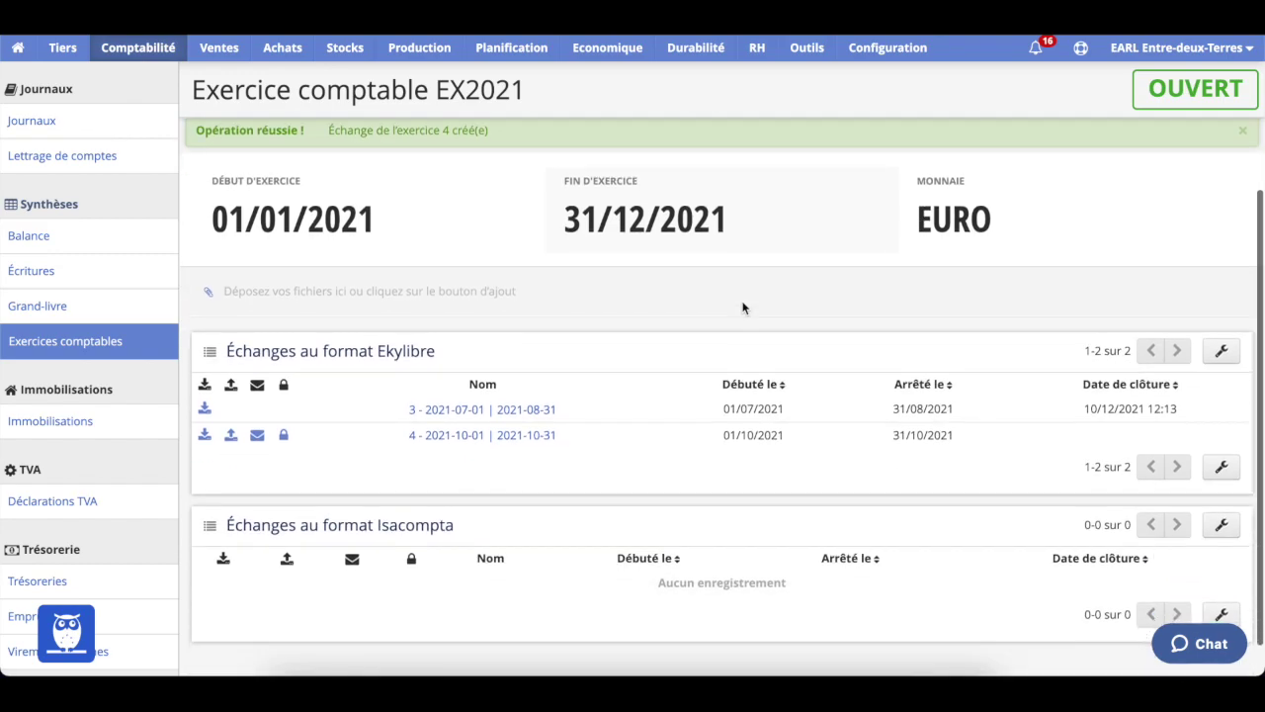
{"action": "left_click", "coordinate": [204, 438]}
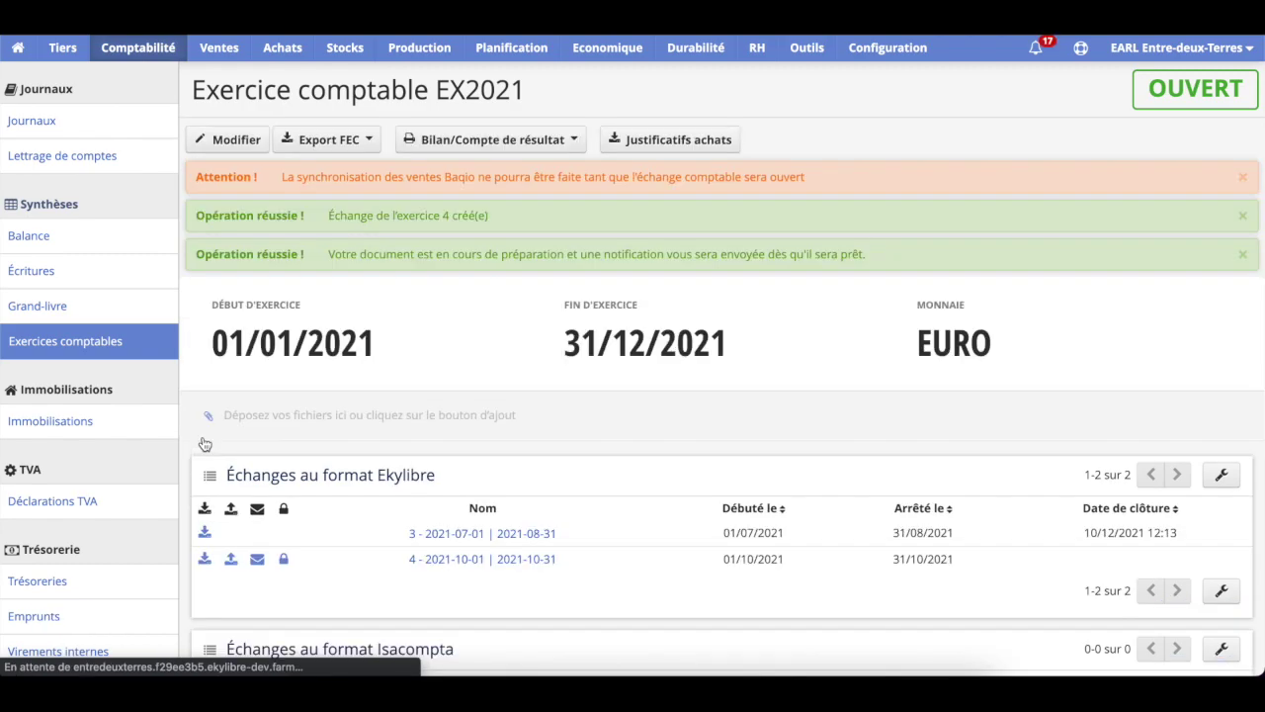
{"action": "triple_click", "coordinate": [387, 253]}
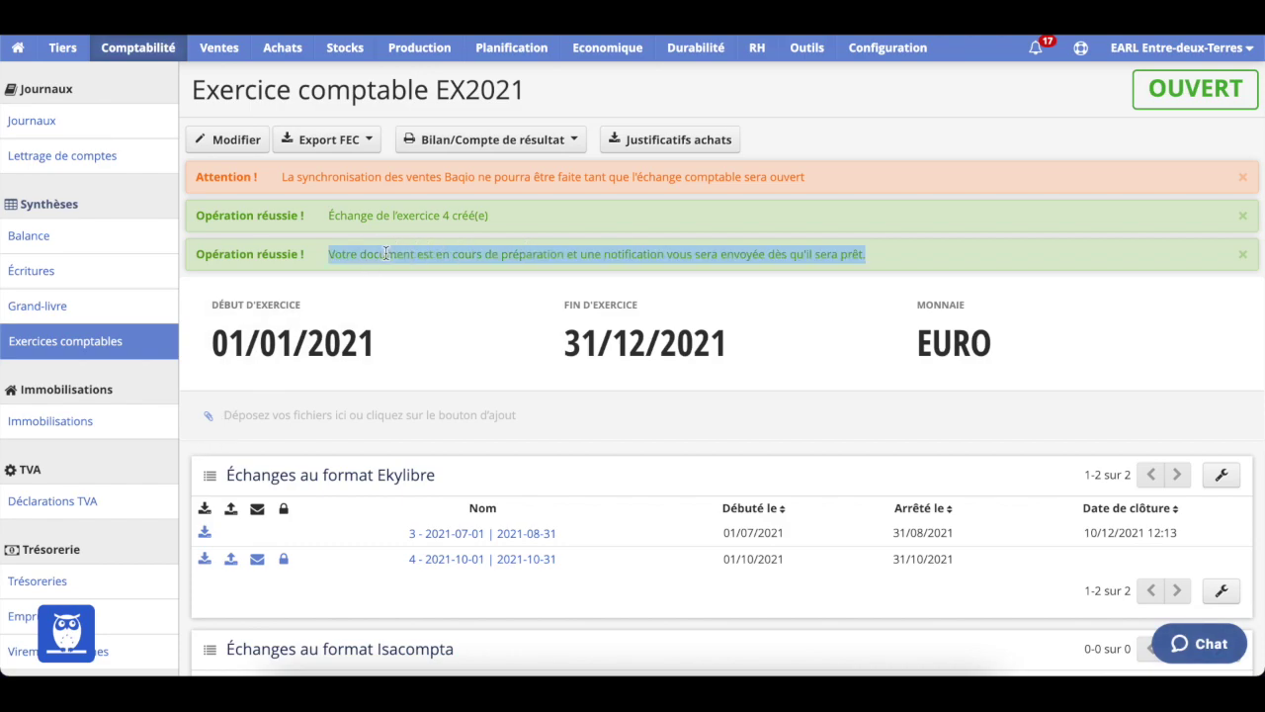
{"action": "left_click", "coordinate": [1044, 49]}
{"action": "left_click", "coordinate": [859, 75]}
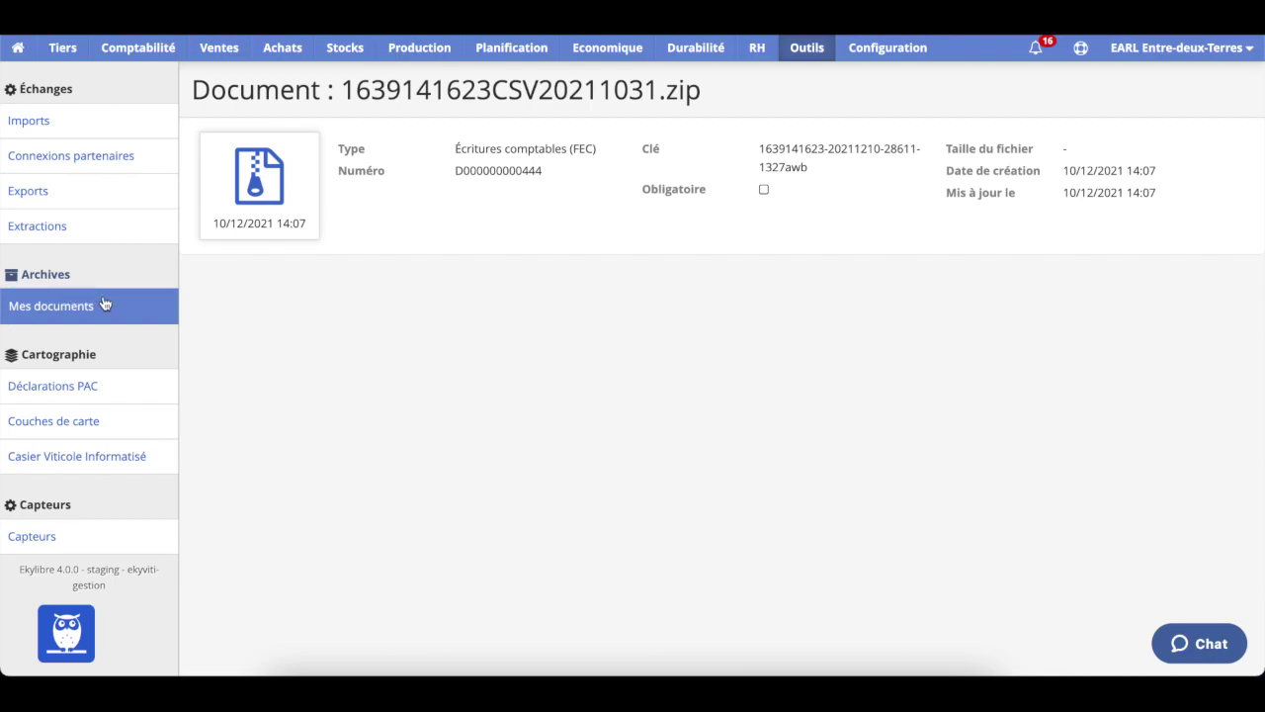
{"action": "left_click", "coordinate": [271, 161]}
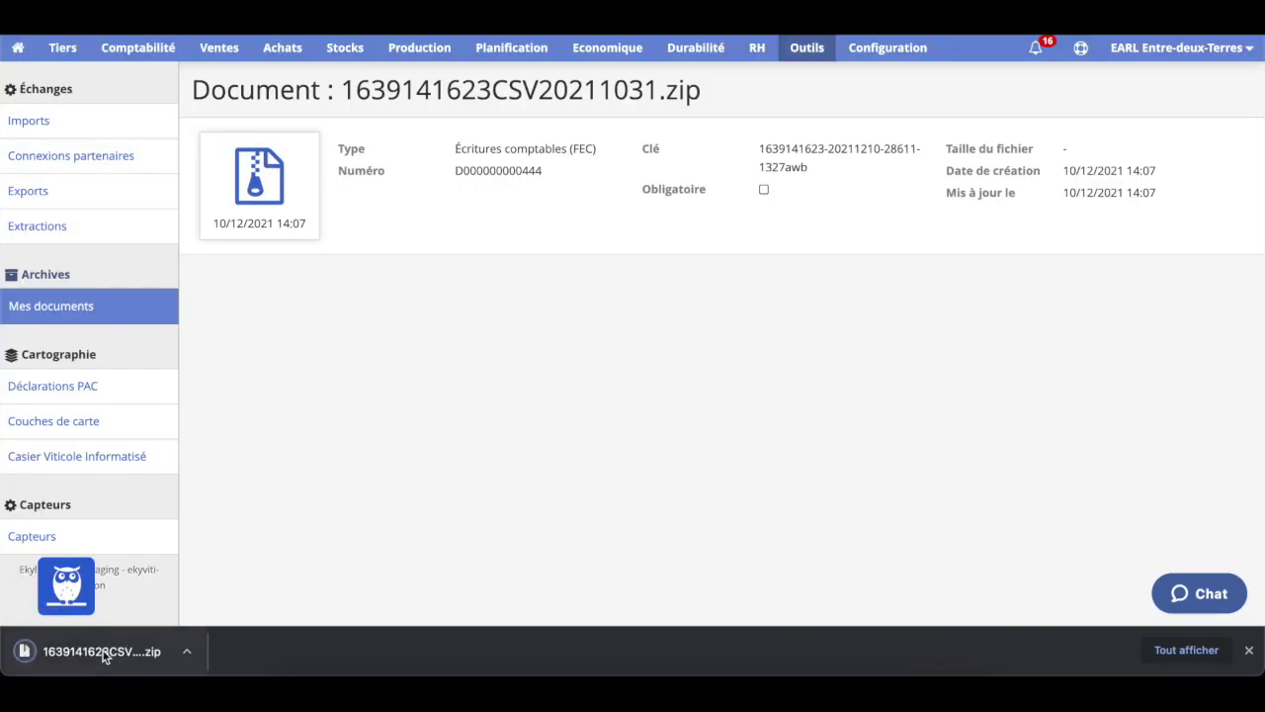
{"action": "left_click", "coordinate": [102, 652]}
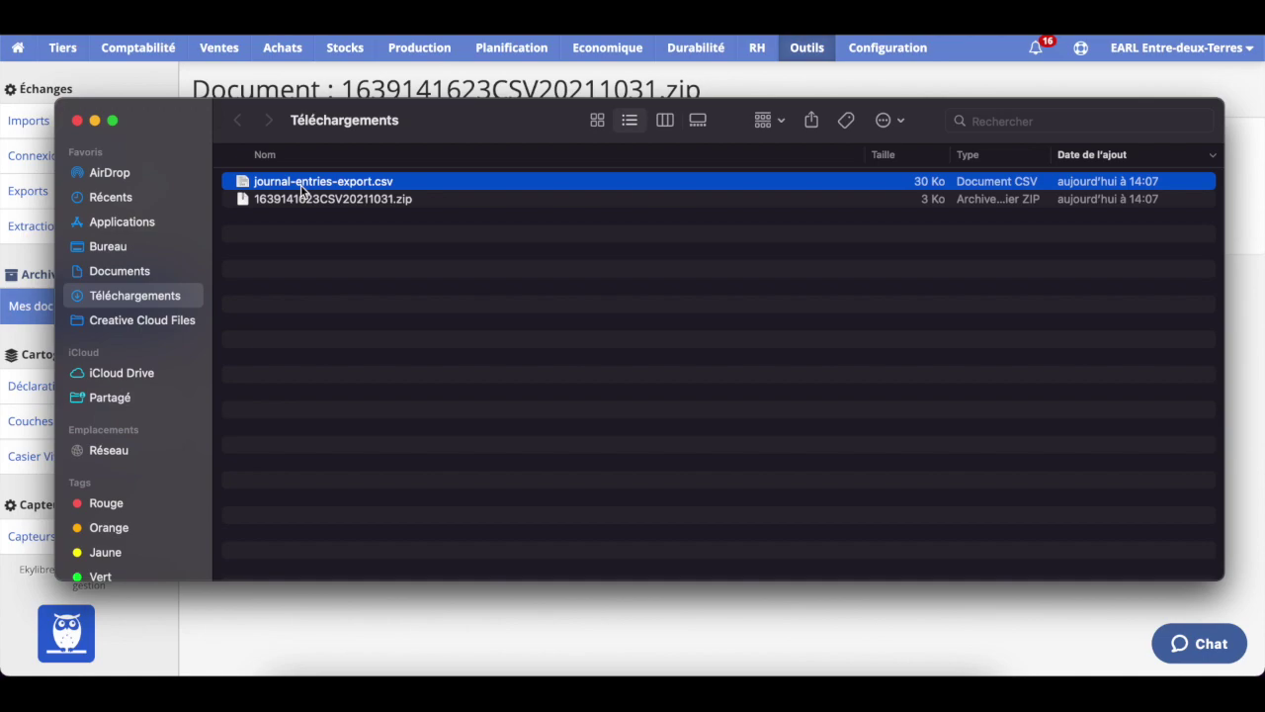
Open the extracted journal-entries-export.csv from the downloads folder in LibreOffice and move its window fully into view
{"action": "right_click", "coordinate": [303, 190]}
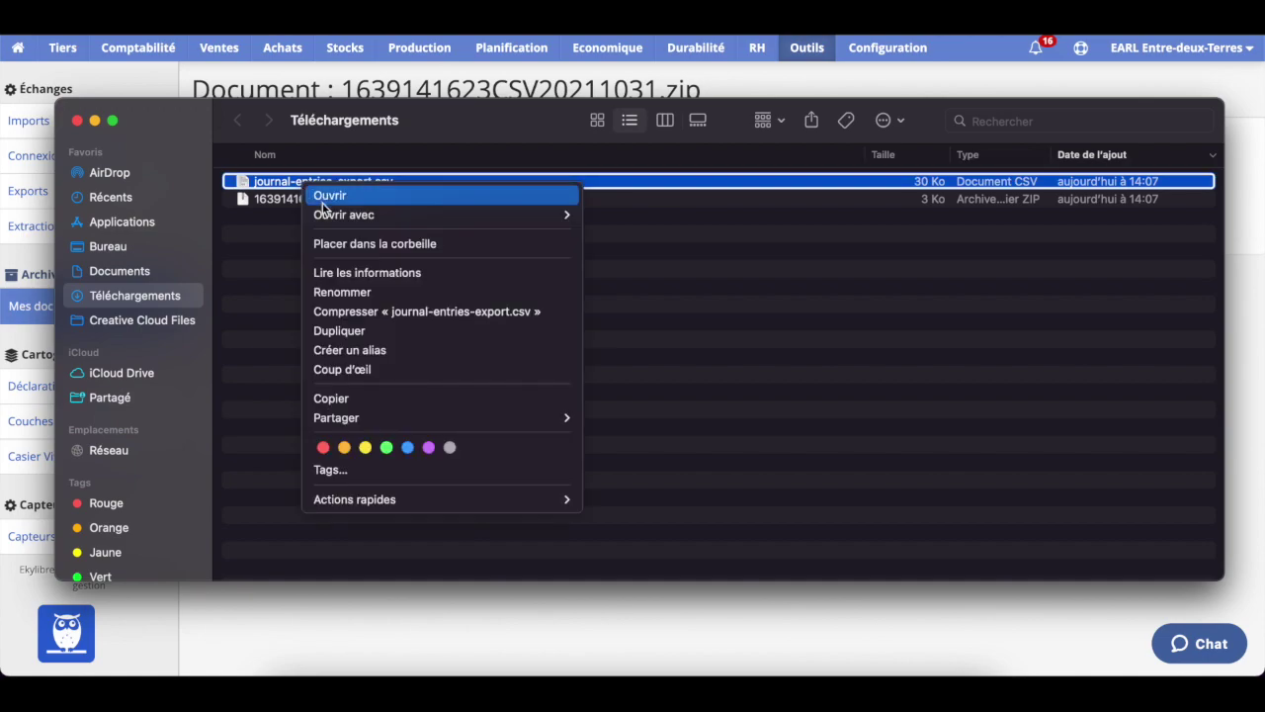
{"action": "mouse_move", "coordinate": [351, 215]}
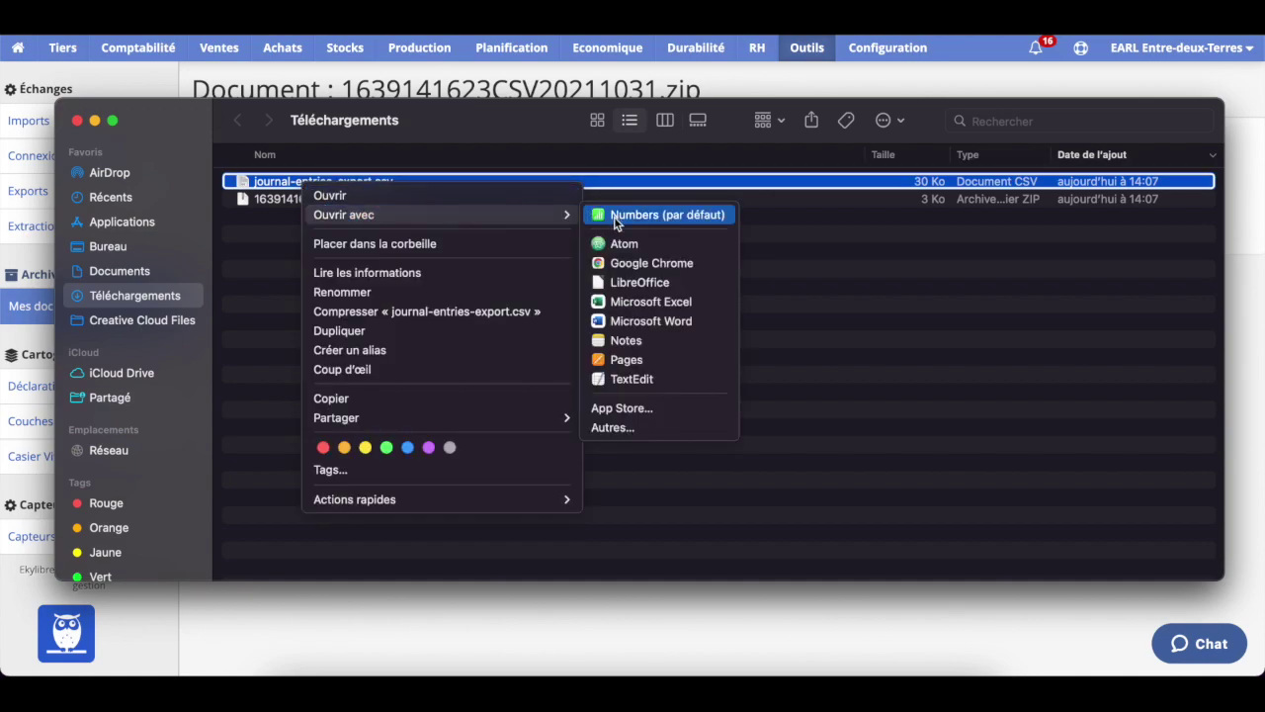
{"action": "left_click", "coordinate": [641, 282]}
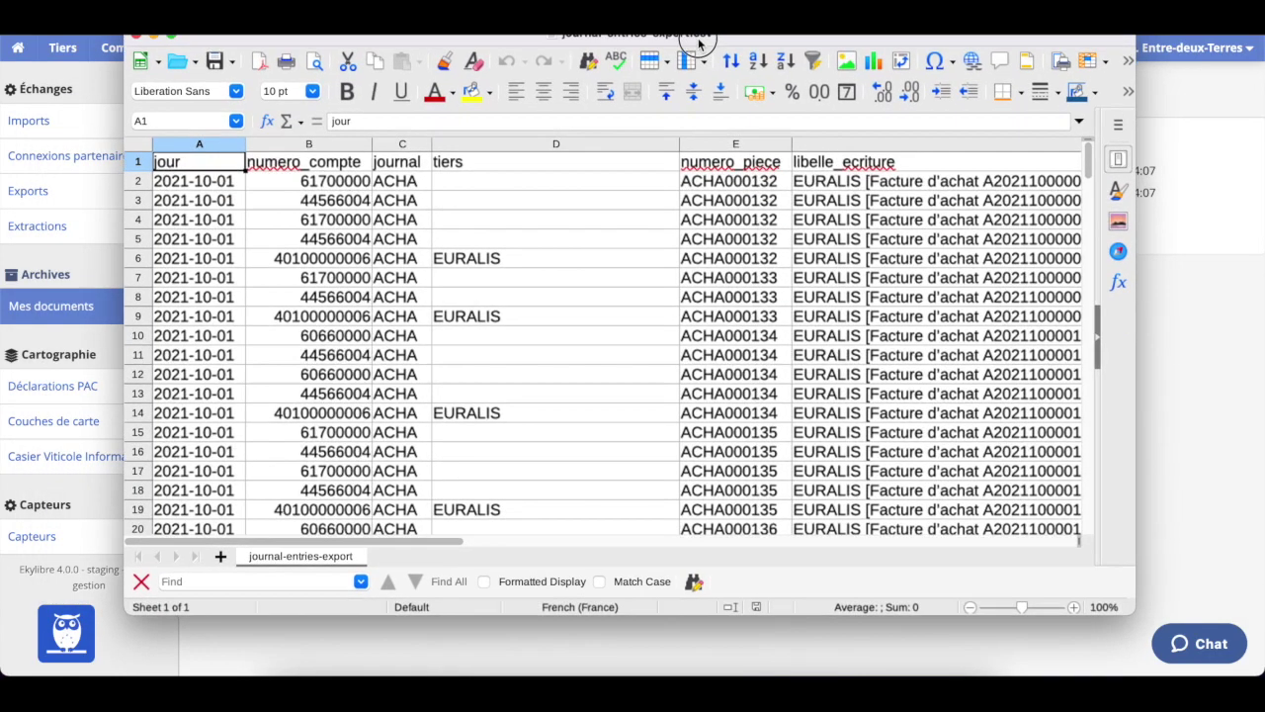
{"action": "left_click_drag", "start_coordinate": [698, 47], "coordinate": [691, 66]}
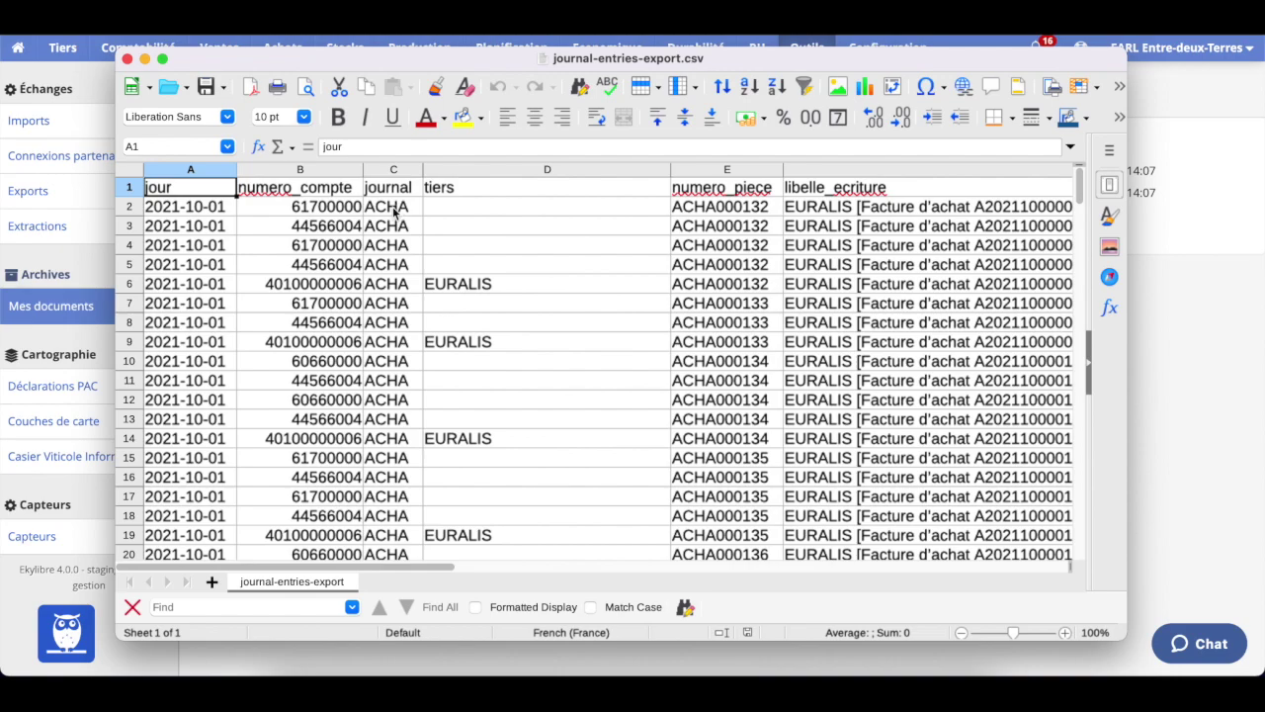
Review the account number and journal columns across the exported October entries, and close the spreadsheet
{"action": "key", "text": "Down"}
{"action": "key", "text": "Right"}
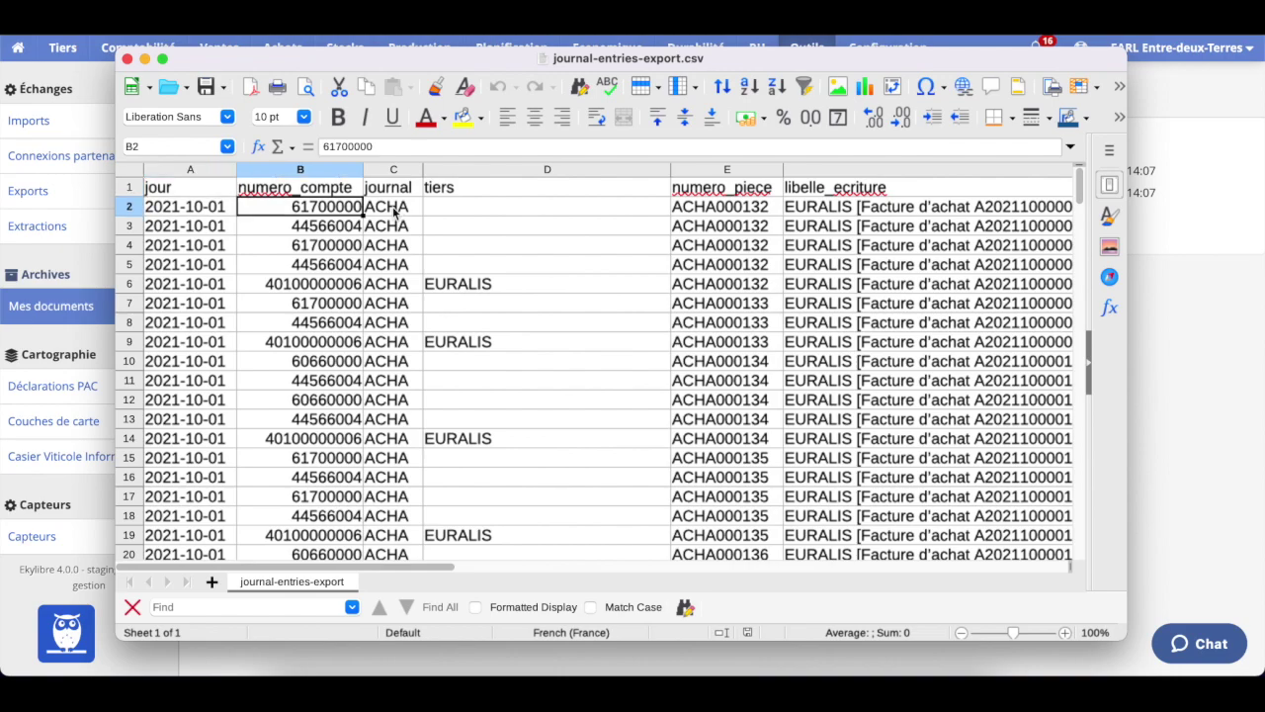
{"action": "key", "text": "Right"}
{"action": "scroll", "coordinate": [411, 277], "scroll_direction": "down", "scroll_amount": 20}
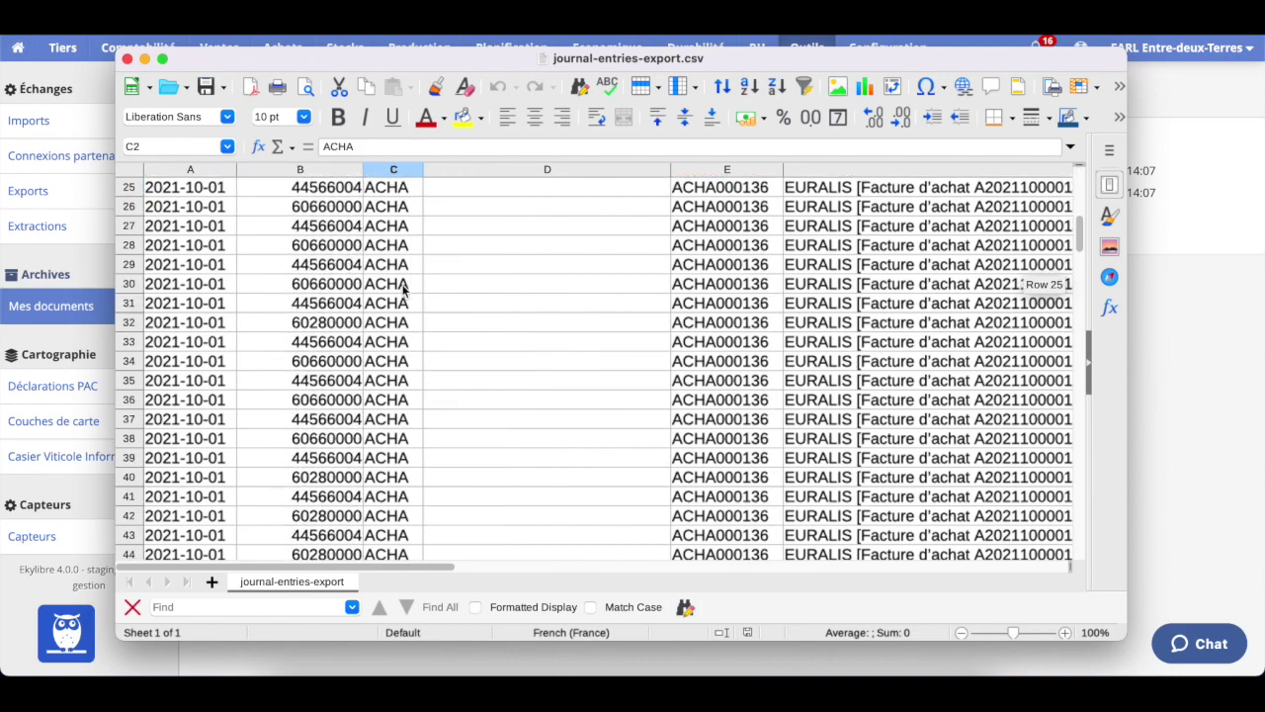
{"action": "scroll", "coordinate": [403, 288], "scroll_direction": "up", "scroll_amount": 20}
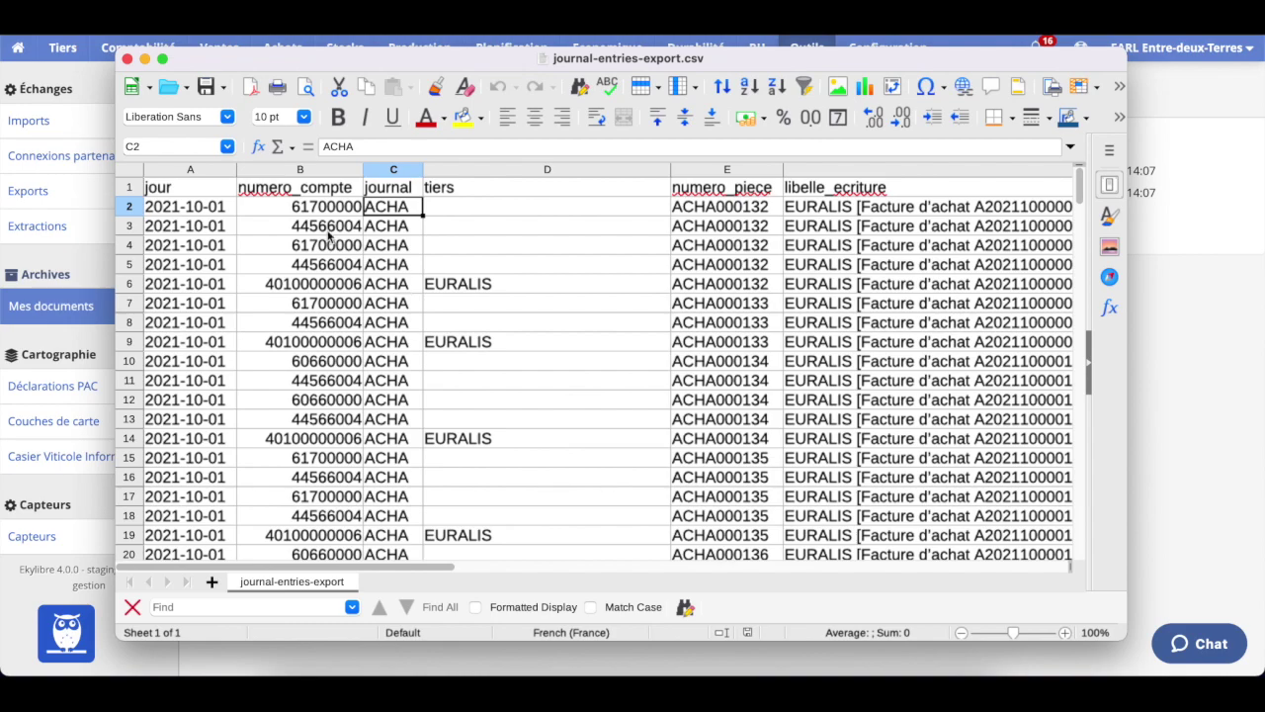
{"action": "left_click", "coordinate": [126, 60]}
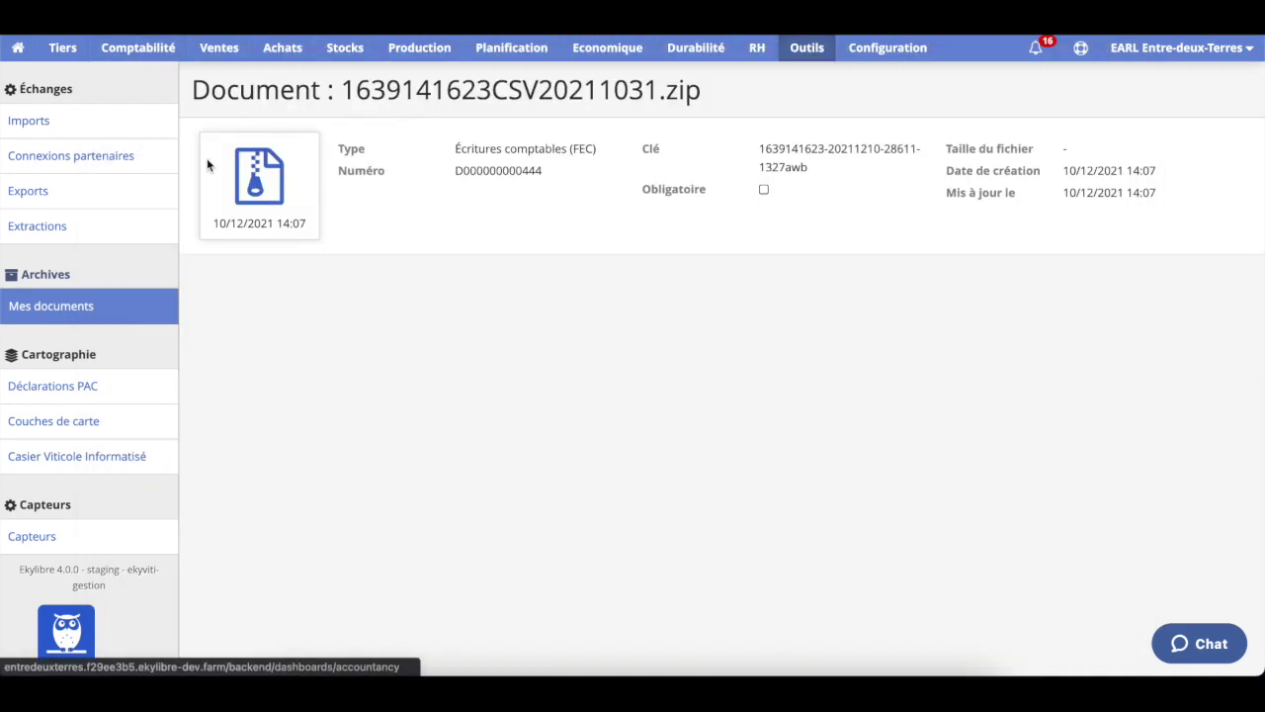
View the accounting dashboard and open the new import page in the tools section
{"action": "left_click", "coordinate": [142, 47]}
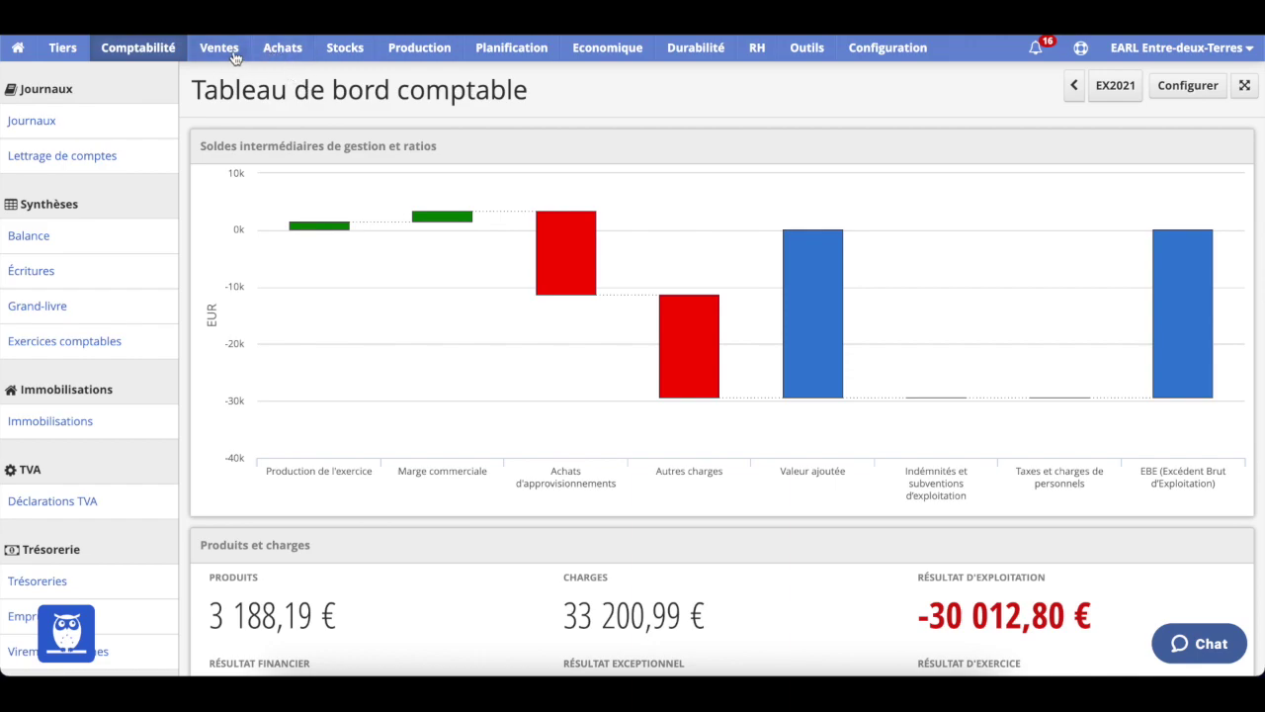
{"action": "scroll", "coordinate": [126, 413], "scroll_direction": "down", "scroll_amount": 1}
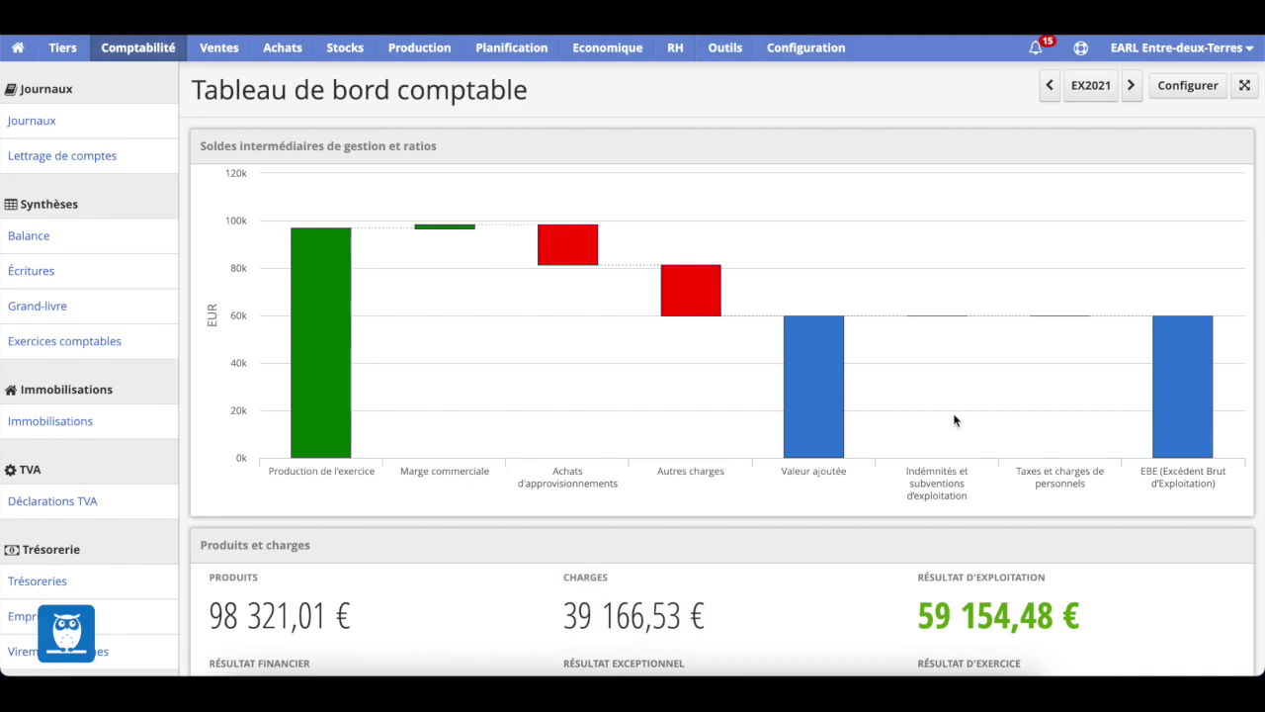
{"action": "left_click", "coordinate": [726, 49]}
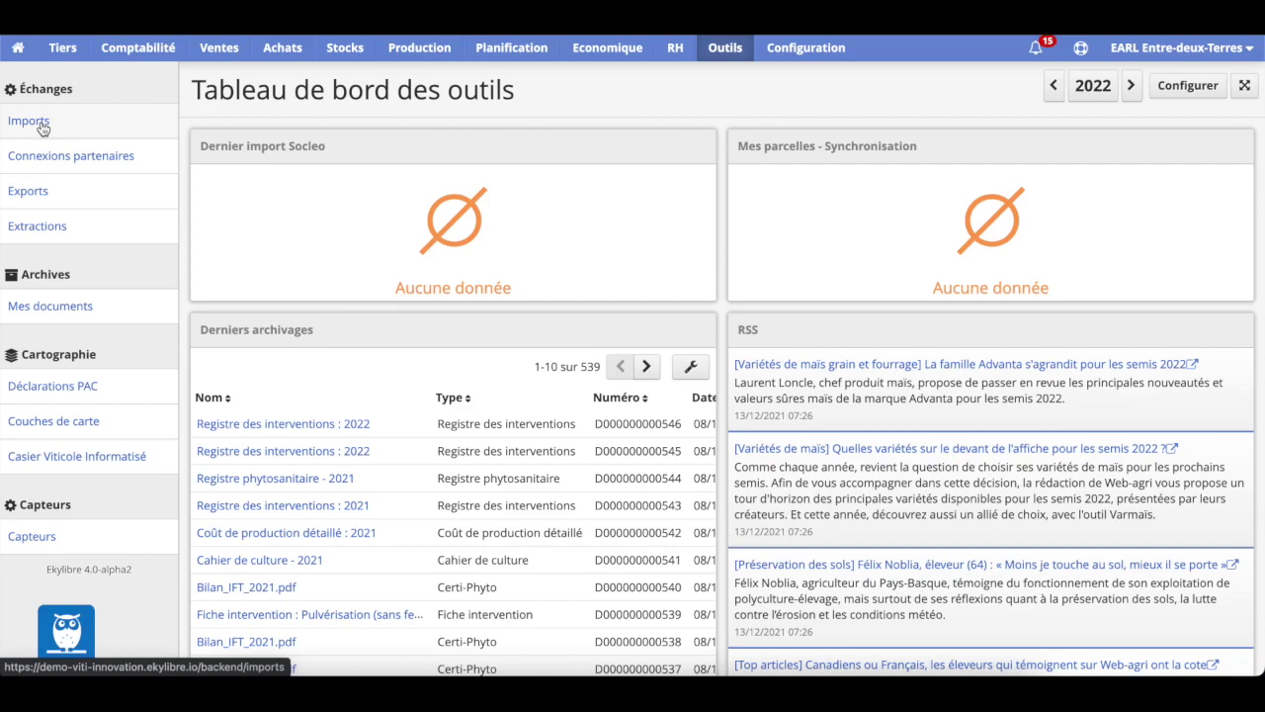
{"action": "left_click", "coordinate": [30, 121]}
{"action": "left_click", "coordinate": [227, 136]}
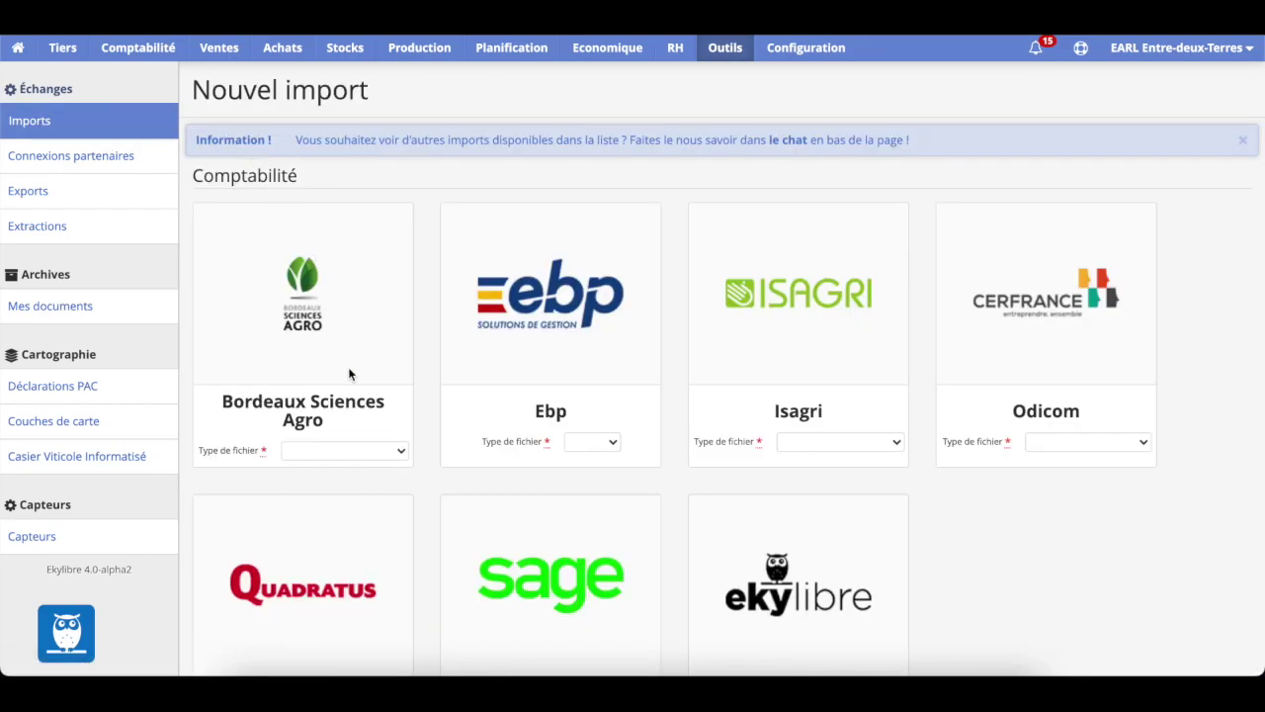
Examine which accounting software providers are offered for a new import
{"action": "scroll", "coordinate": [348, 368], "scroll_direction": "down", "scroll_amount": 2}
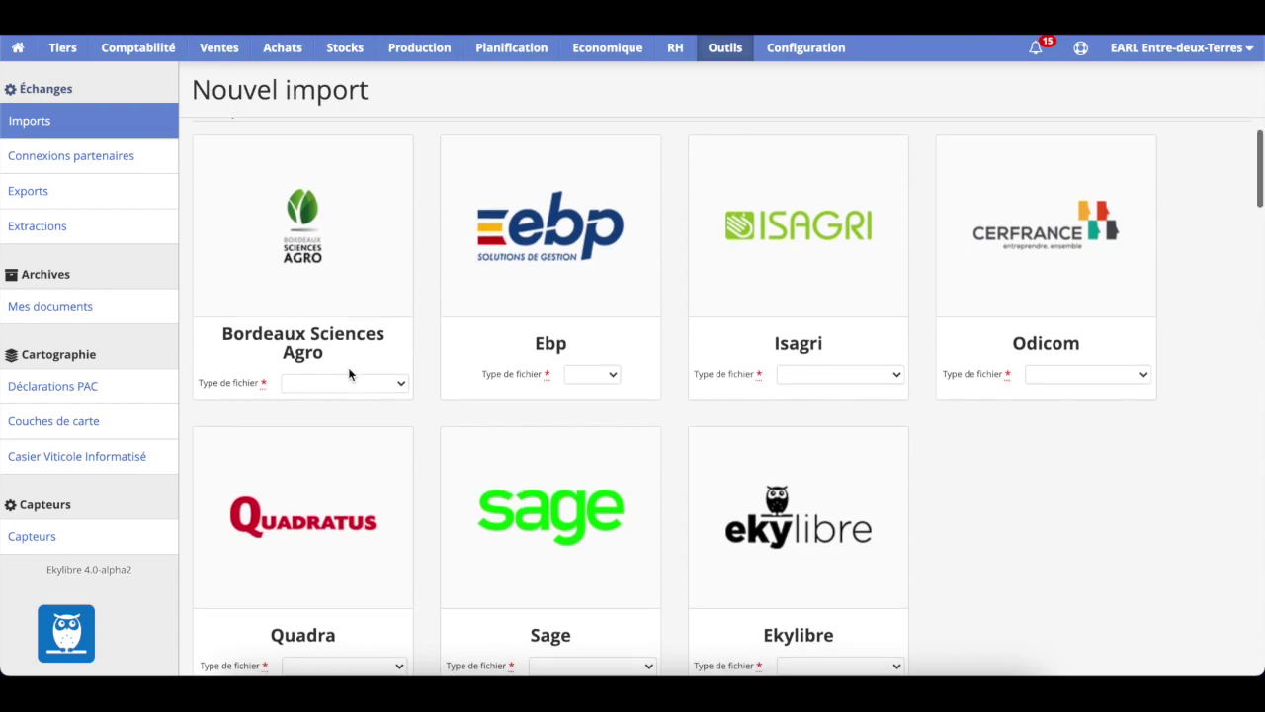
{"action": "scroll", "coordinate": [348, 371], "scroll_direction": "down", "scroll_amount": 2}
{"action": "scroll", "coordinate": [348, 371], "scroll_direction": "up", "scroll_amount": 3}
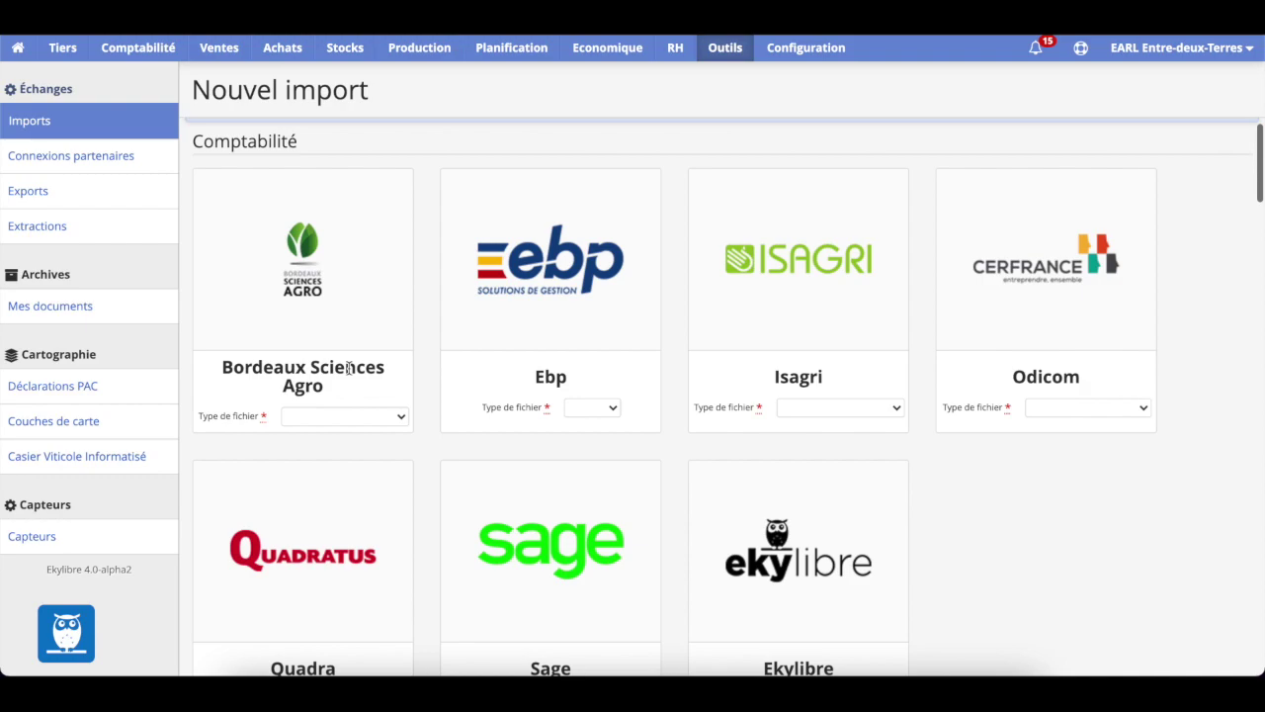
{"action": "scroll", "coordinate": [348, 371], "scroll_direction": "up", "scroll_amount": 1}
{"action": "scroll", "coordinate": [348, 370], "scroll_direction": "down", "scroll_amount": 2}
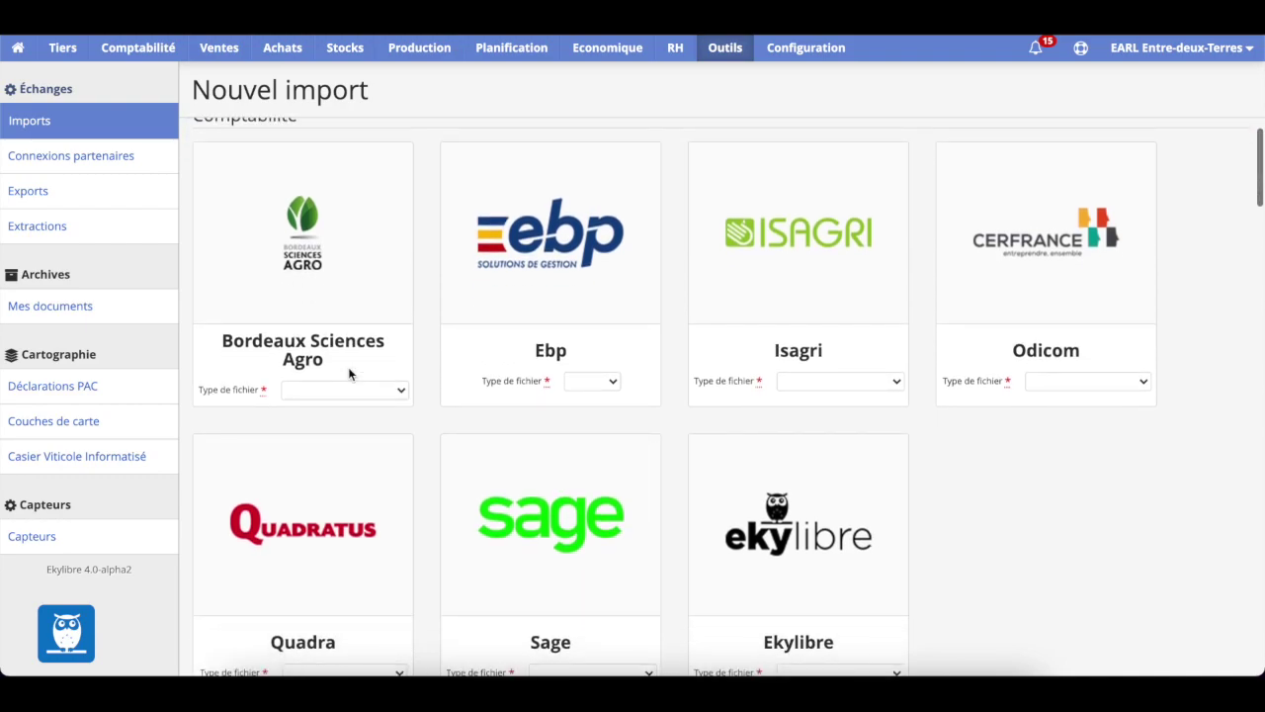
{"action": "scroll", "coordinate": [348, 373], "scroll_direction": "down", "scroll_amount": 1}
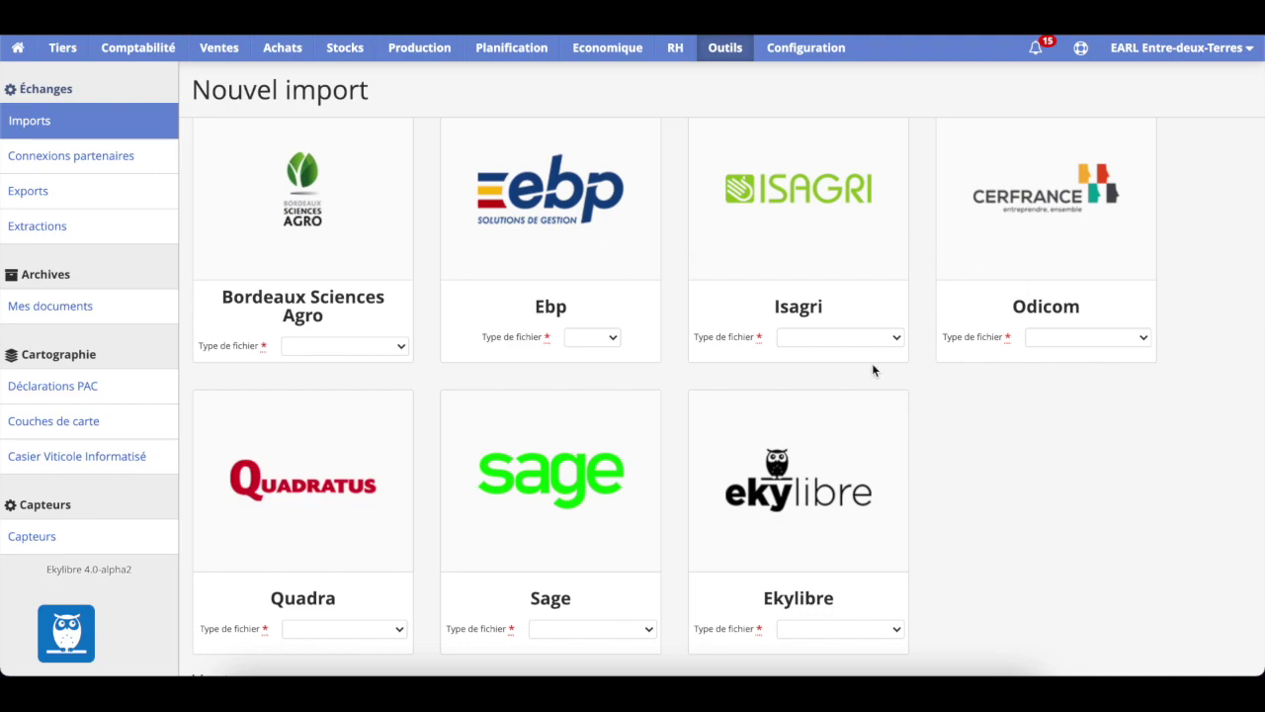
{"action": "scroll", "coordinate": [636, 483], "scroll_direction": "down", "scroll_amount": 1}
{"action": "scroll", "coordinate": [628, 488], "scroll_direction": "up", "scroll_amount": 1}
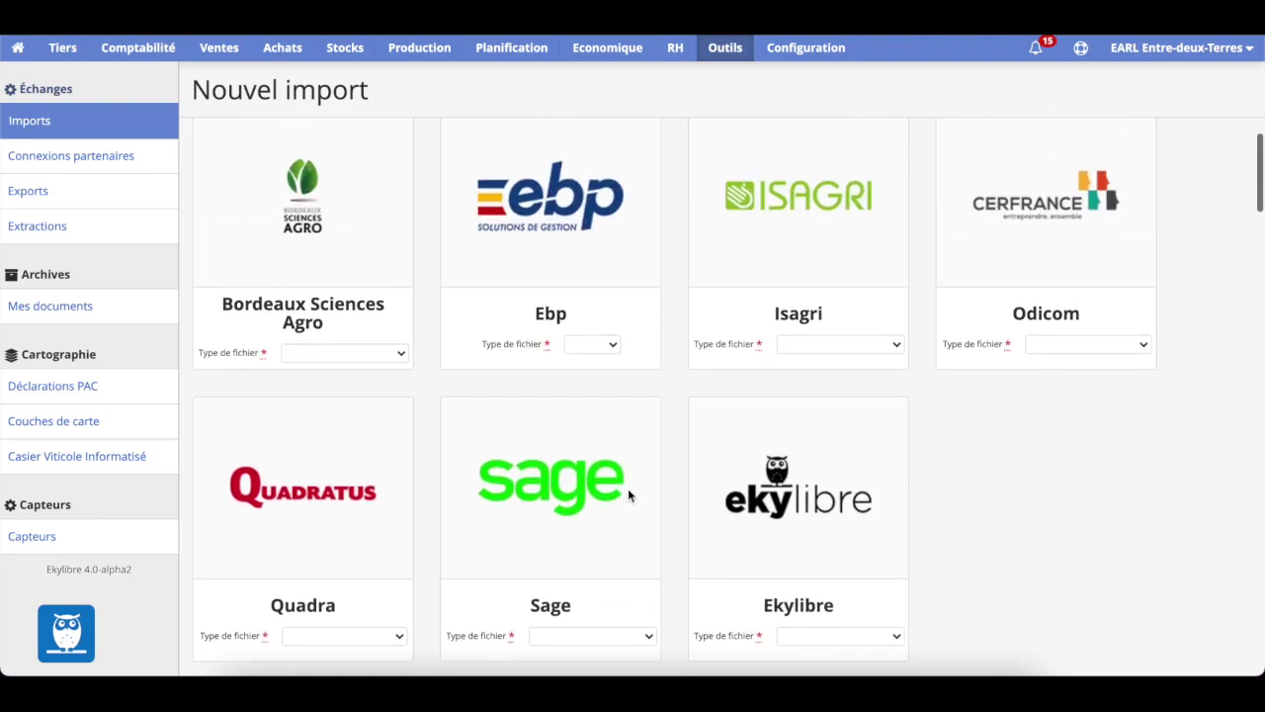
Check the file types that can be imported from Ebp and Isagri without choosing one
{"action": "left_click", "coordinate": [598, 348]}
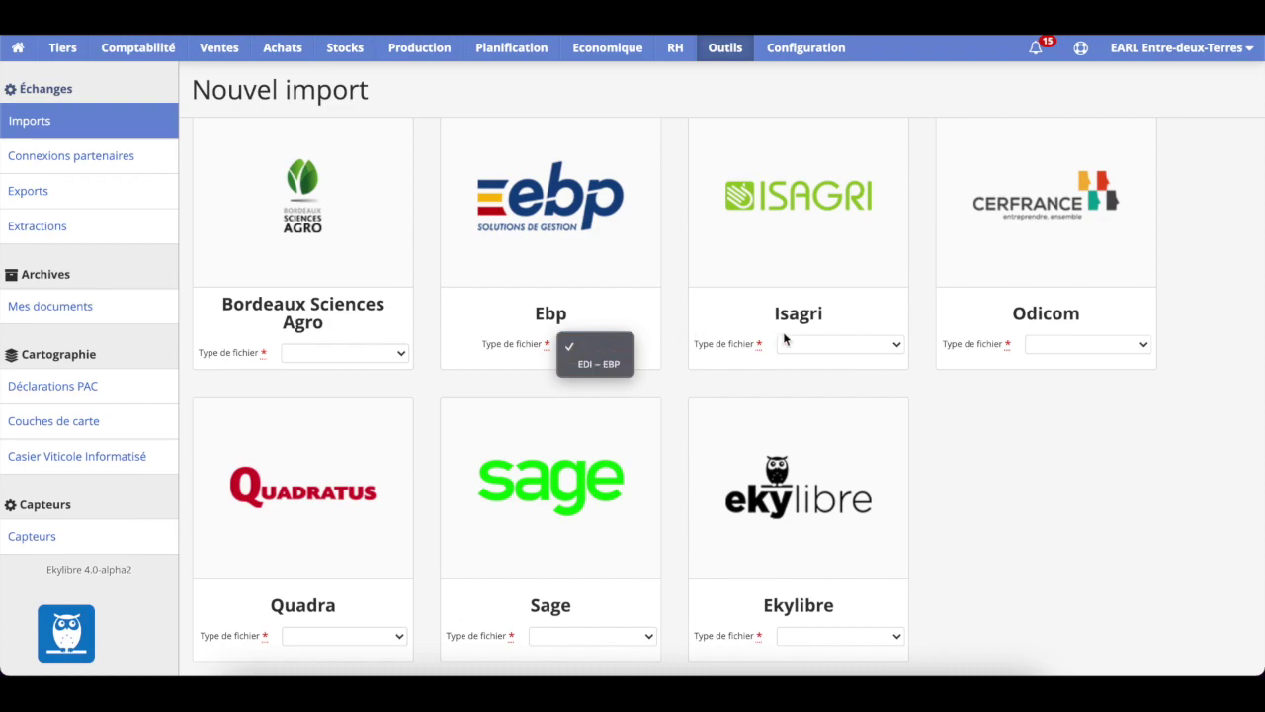
{"action": "key", "text": "Escape"}
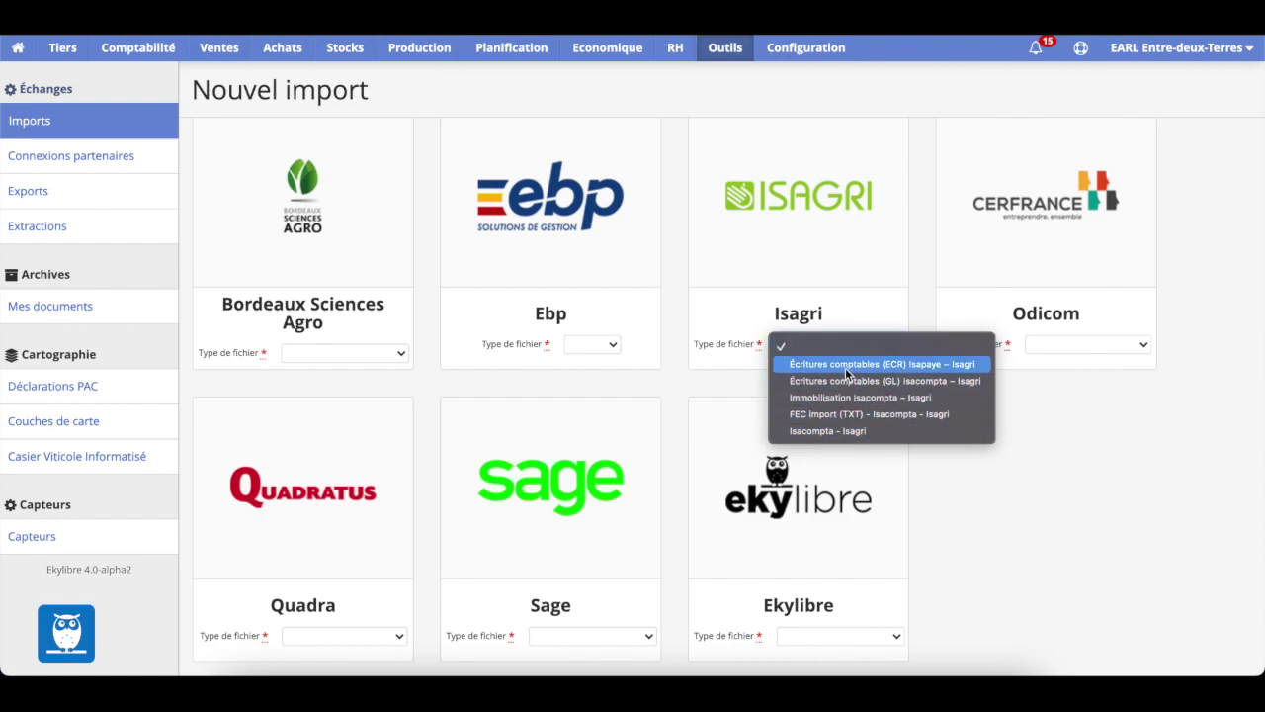
{"action": "left_click", "coordinate": [859, 279]}
{"action": "scroll", "coordinate": [549, 476], "scroll_direction": "down", "scroll_amount": 1}
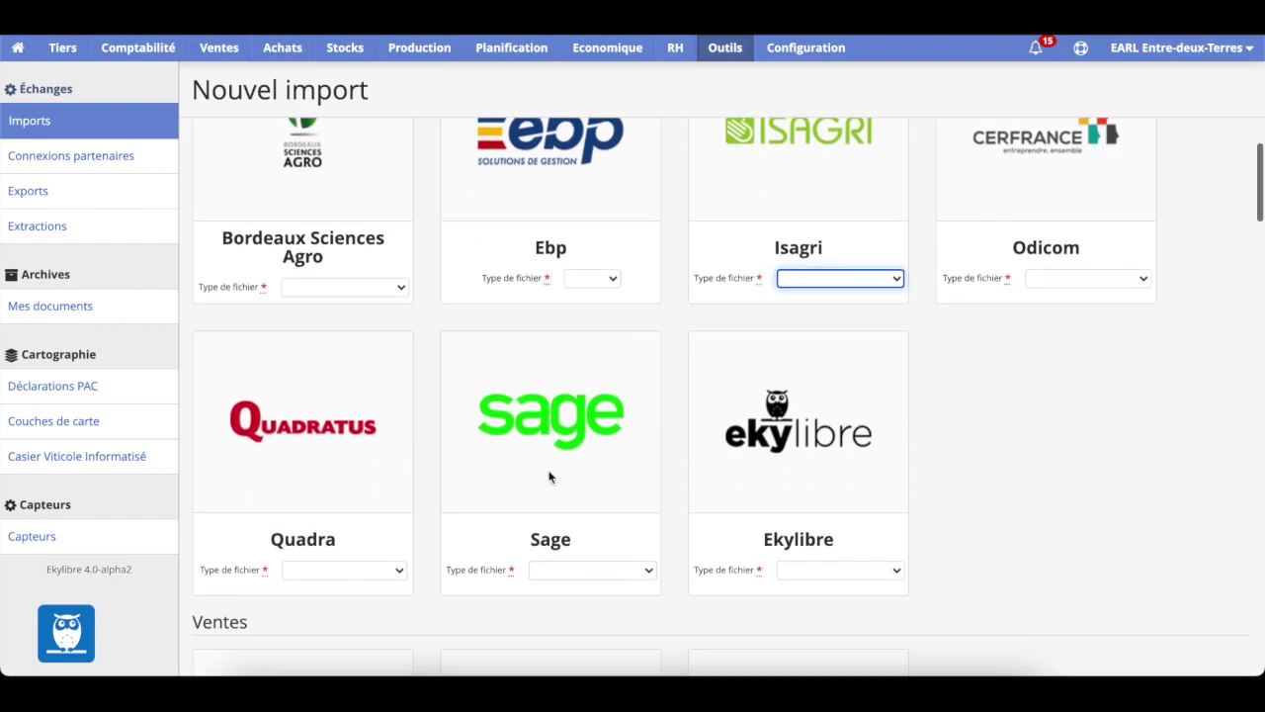
Check the accounting file types available for Ekylibre imports, leaving the choice empty, and look over the providers again
{"action": "left_click", "coordinate": [839, 573]}
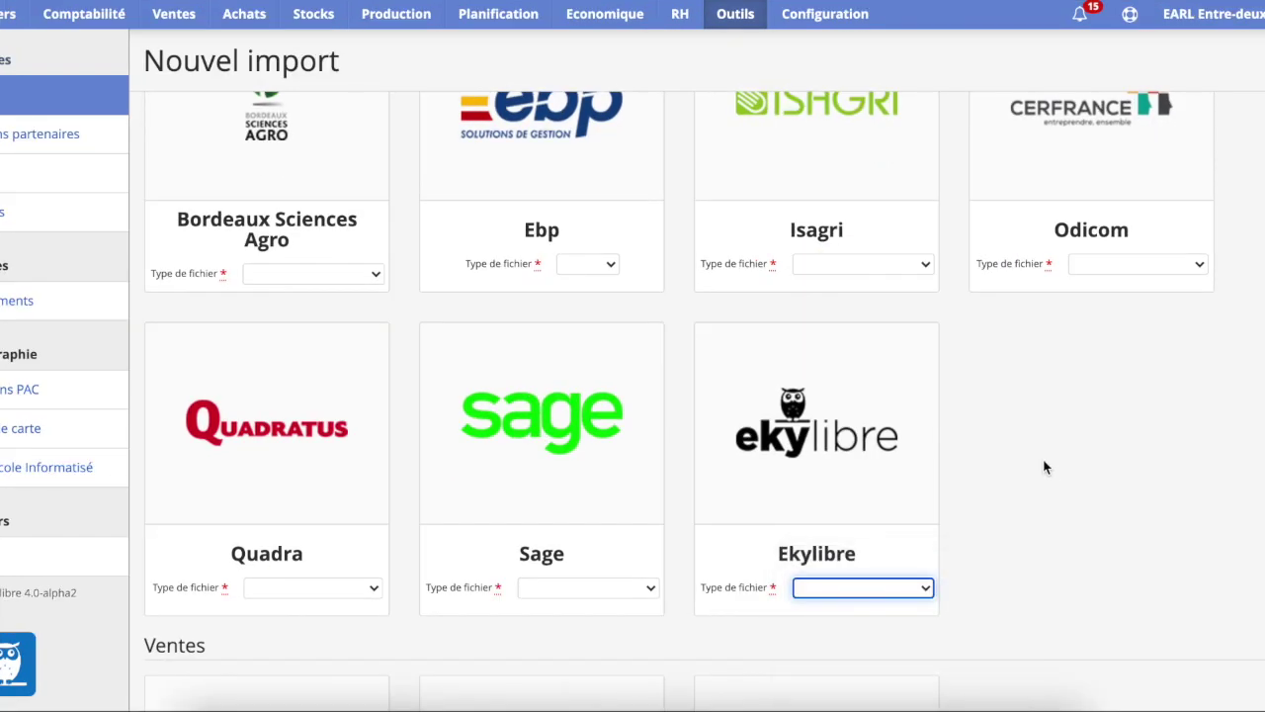
{"action": "left_click", "coordinate": [887, 595]}
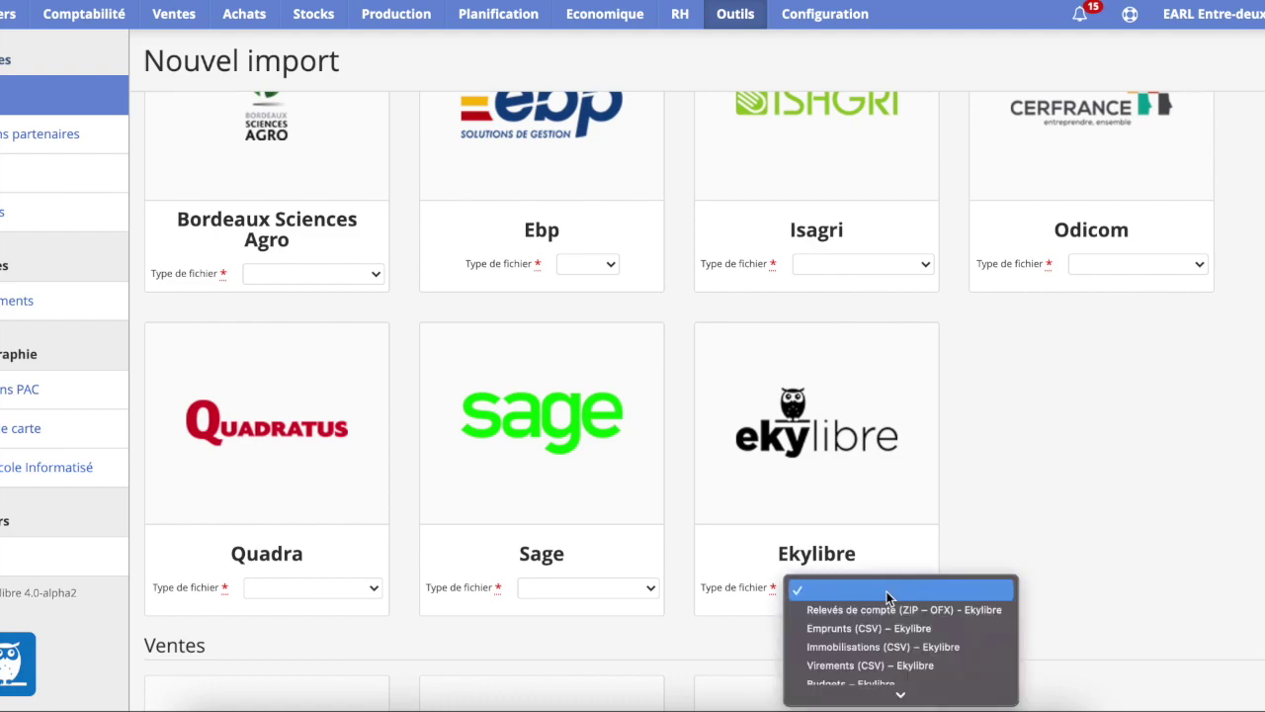
{"action": "scroll", "coordinate": [893, 616], "scroll_direction": "down", "scroll_amount": 1}
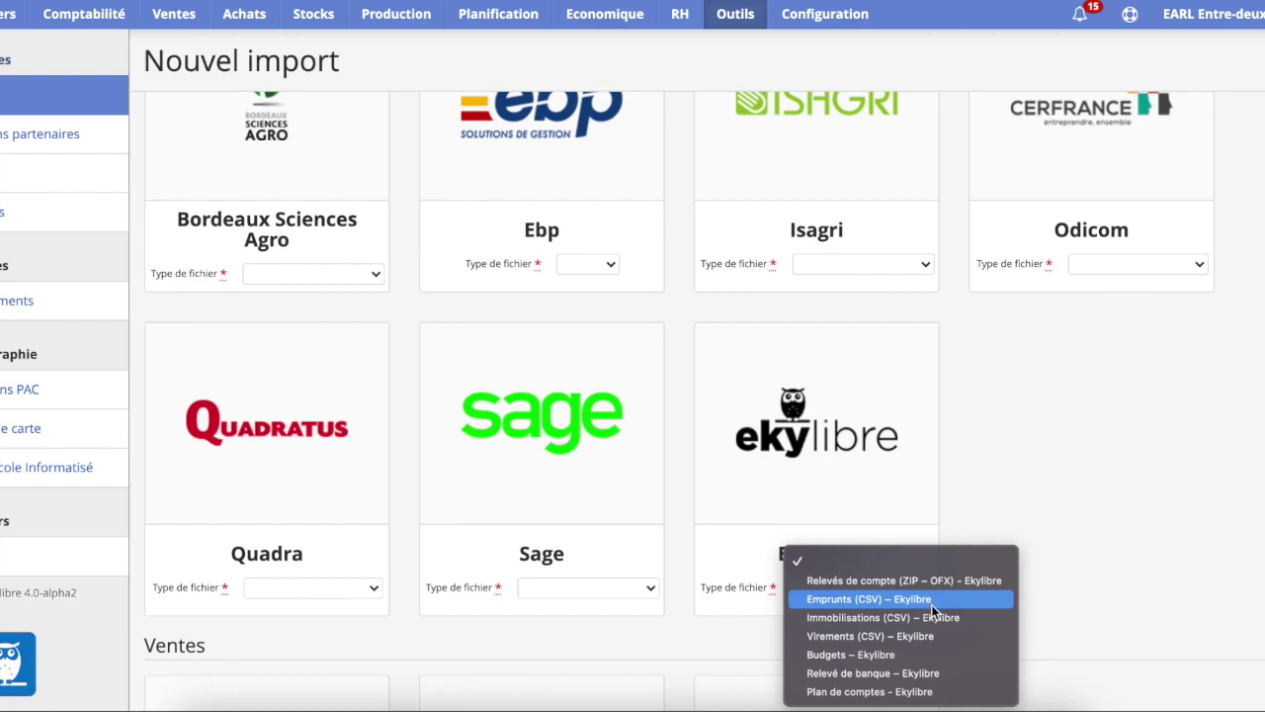
{"action": "left_click", "coordinate": [1033, 537]}
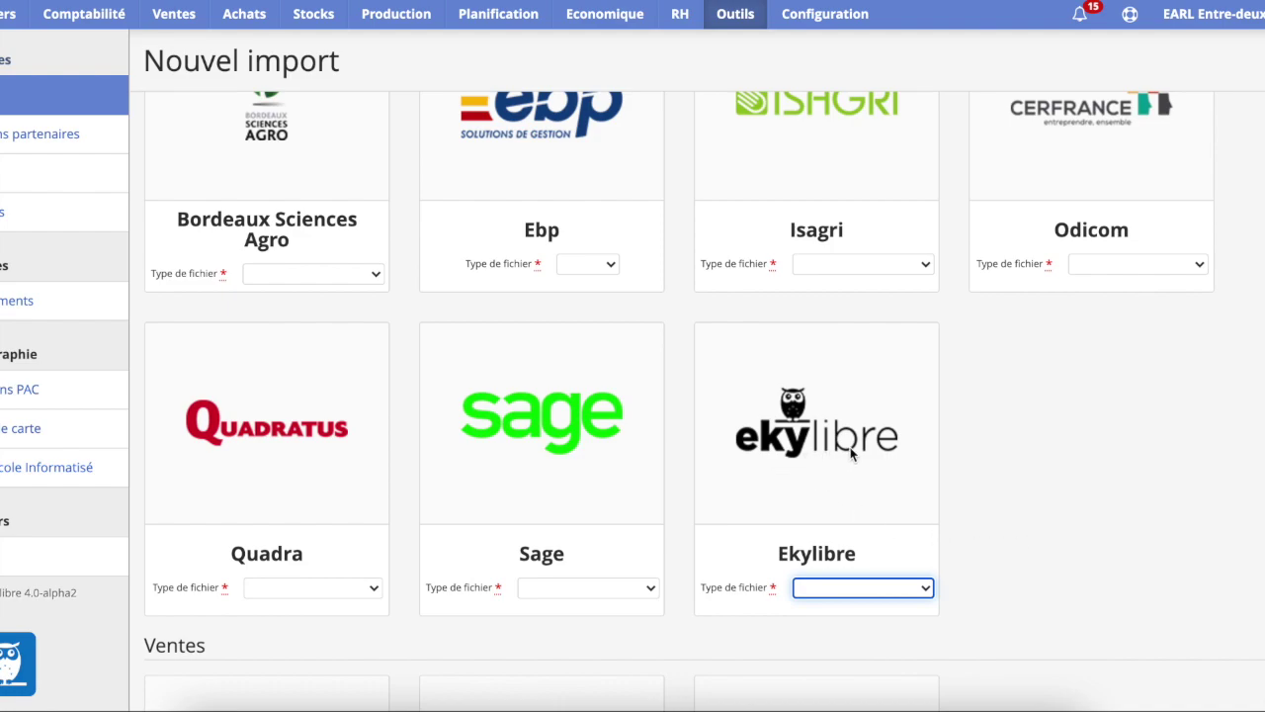
{"action": "scroll", "coordinate": [813, 458], "scroll_direction": "up", "scroll_amount": 2}
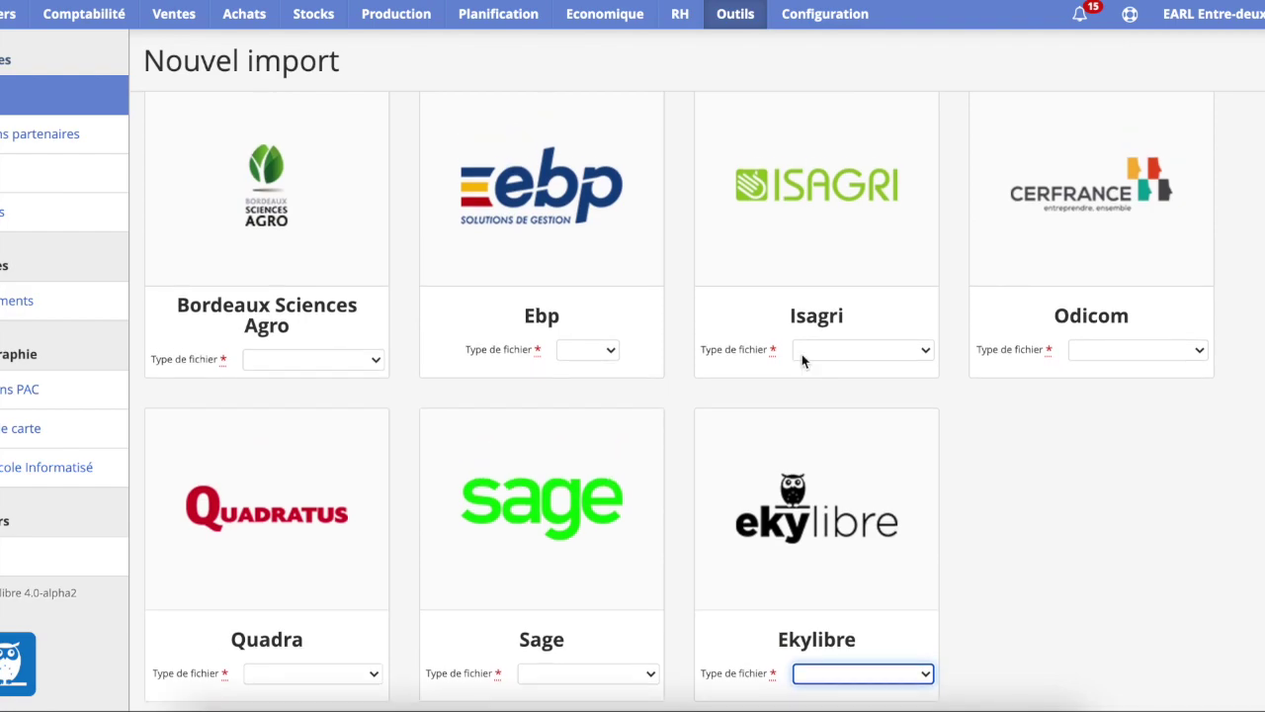
{"action": "scroll", "coordinate": [801, 356], "scroll_direction": "down", "scroll_amount": 1}
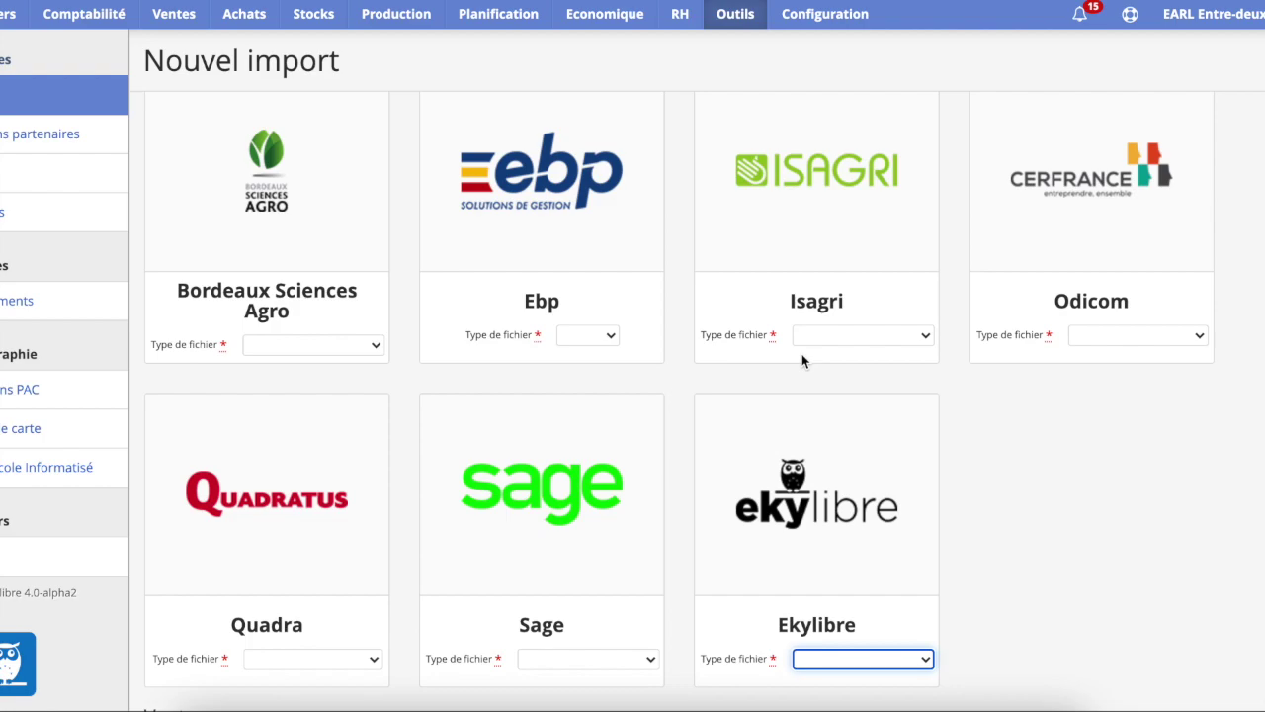
{"action": "scroll", "coordinate": [801, 355], "scroll_direction": "up", "scroll_amount": 1}
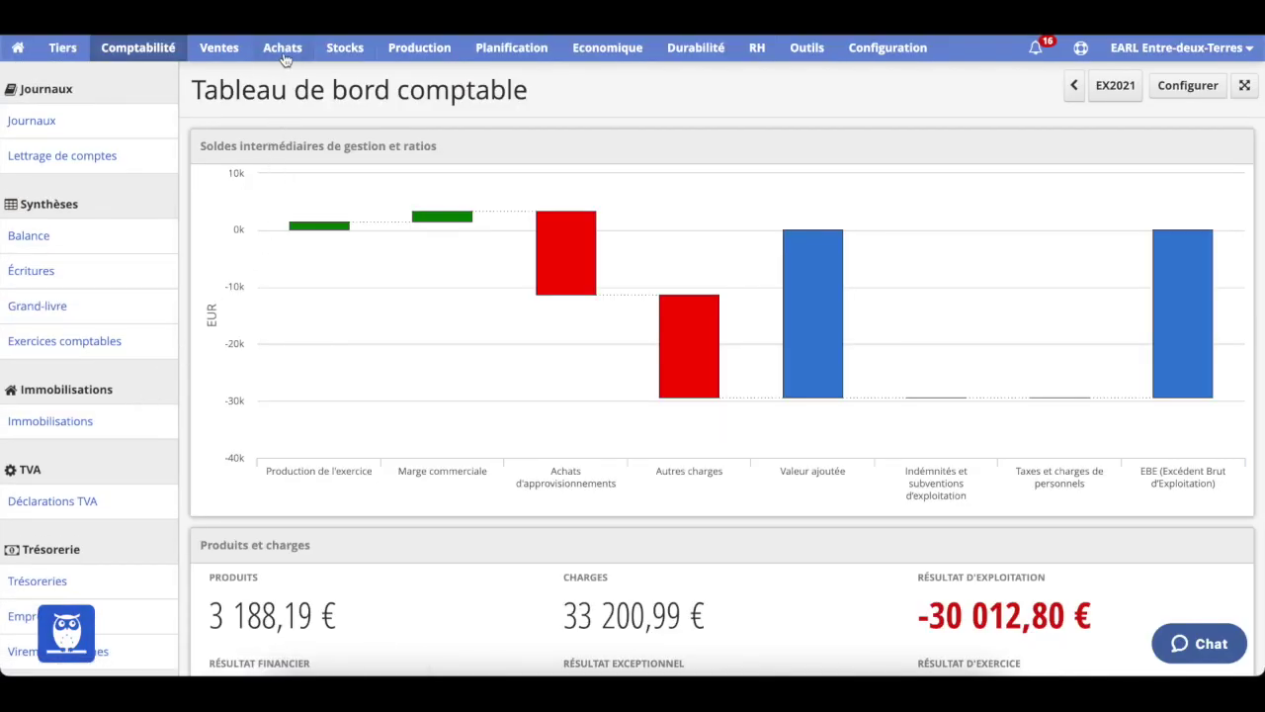
Open the stocks dashboard and view the parcels due and the map of storage locations
{"action": "left_click", "coordinate": [346, 49]}
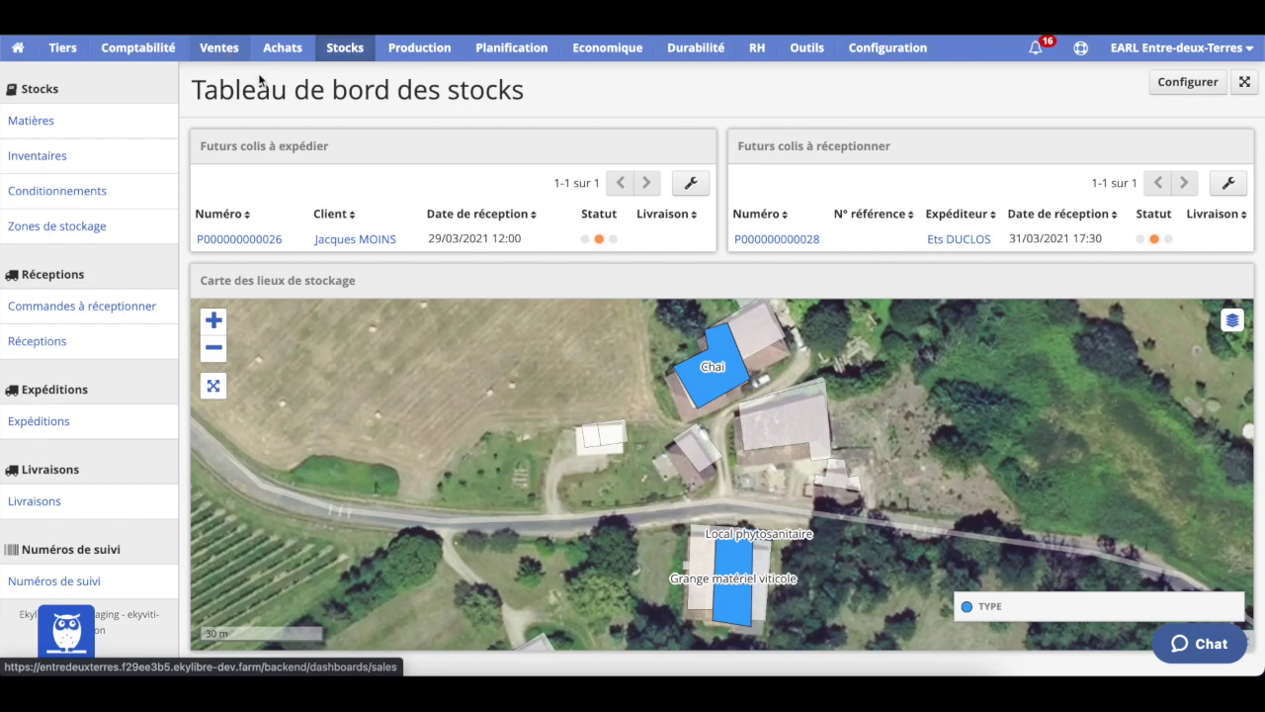
{"action": "scroll", "coordinate": [653, 468], "scroll_direction": "down", "scroll_amount": 1}
{"action": "scroll", "coordinate": [652, 467], "scroll_direction": "down", "scroll_amount": 2}
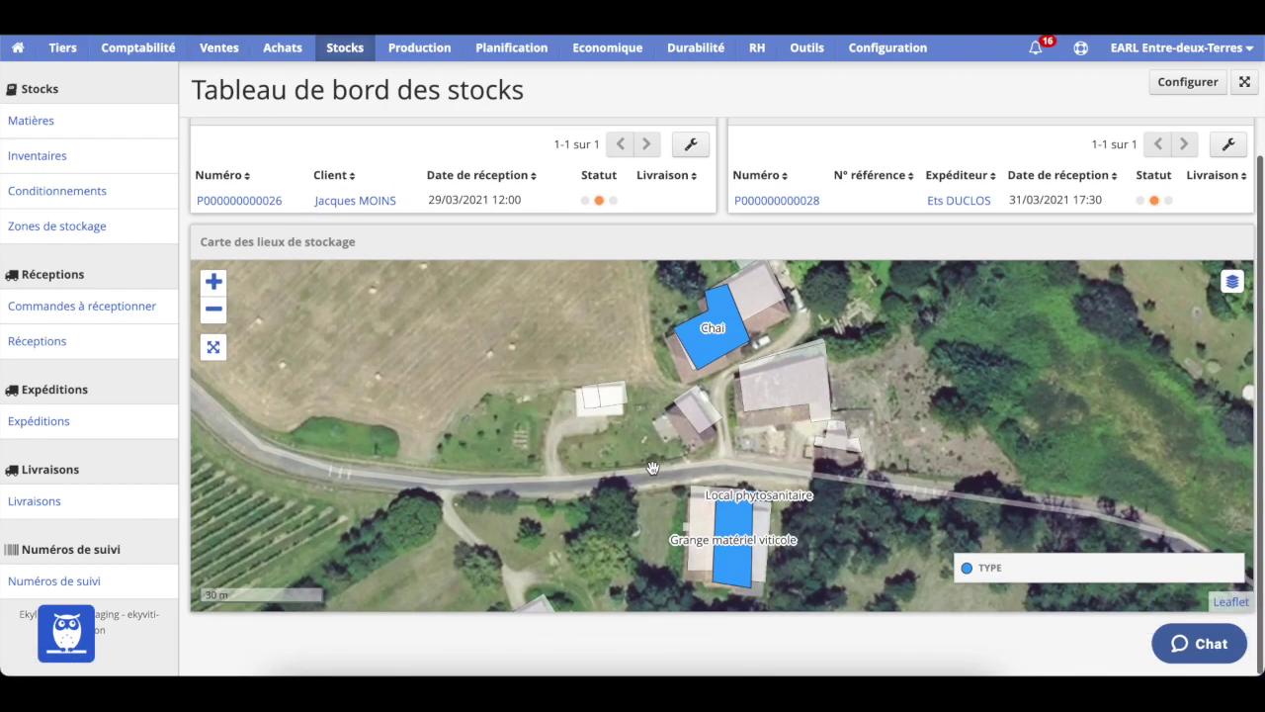
Open the Local phytosanitaire storage zone from the storage locations map and review the products it contains
{"action": "scroll", "coordinate": [291, 258], "scroll_direction": "up", "scroll_amount": 3}
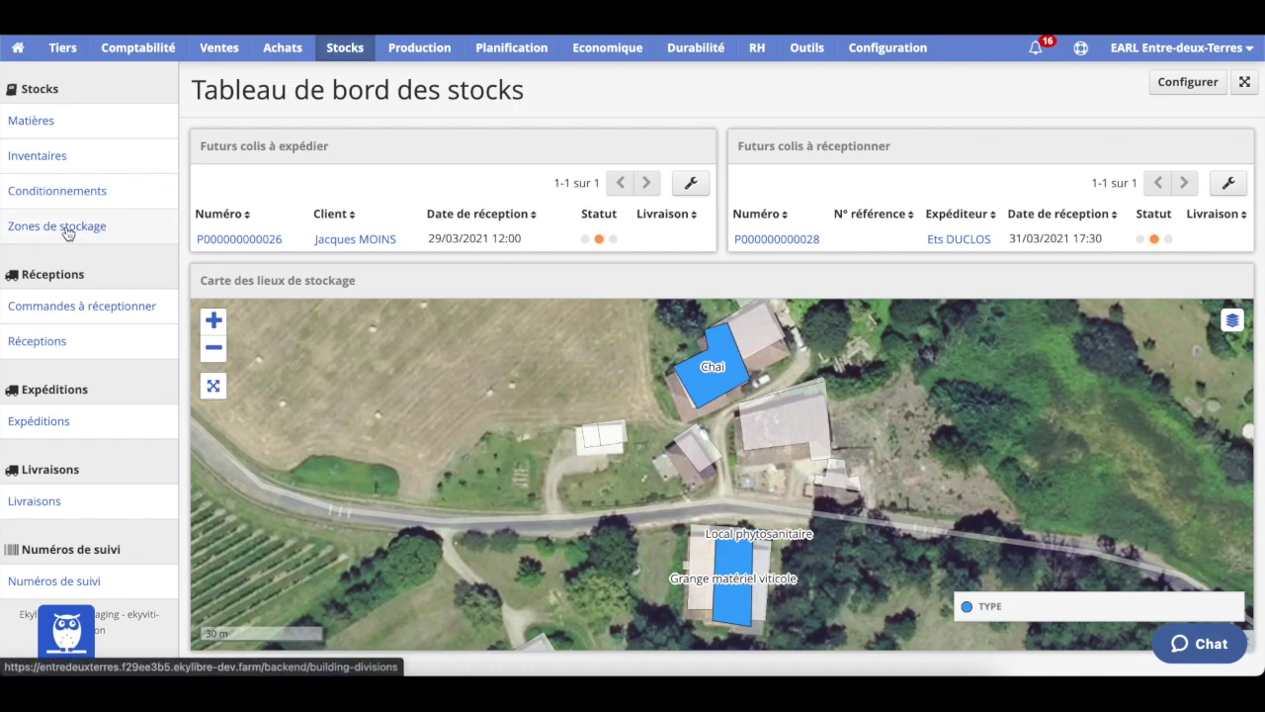
{"action": "left_click", "coordinate": [766, 536]}
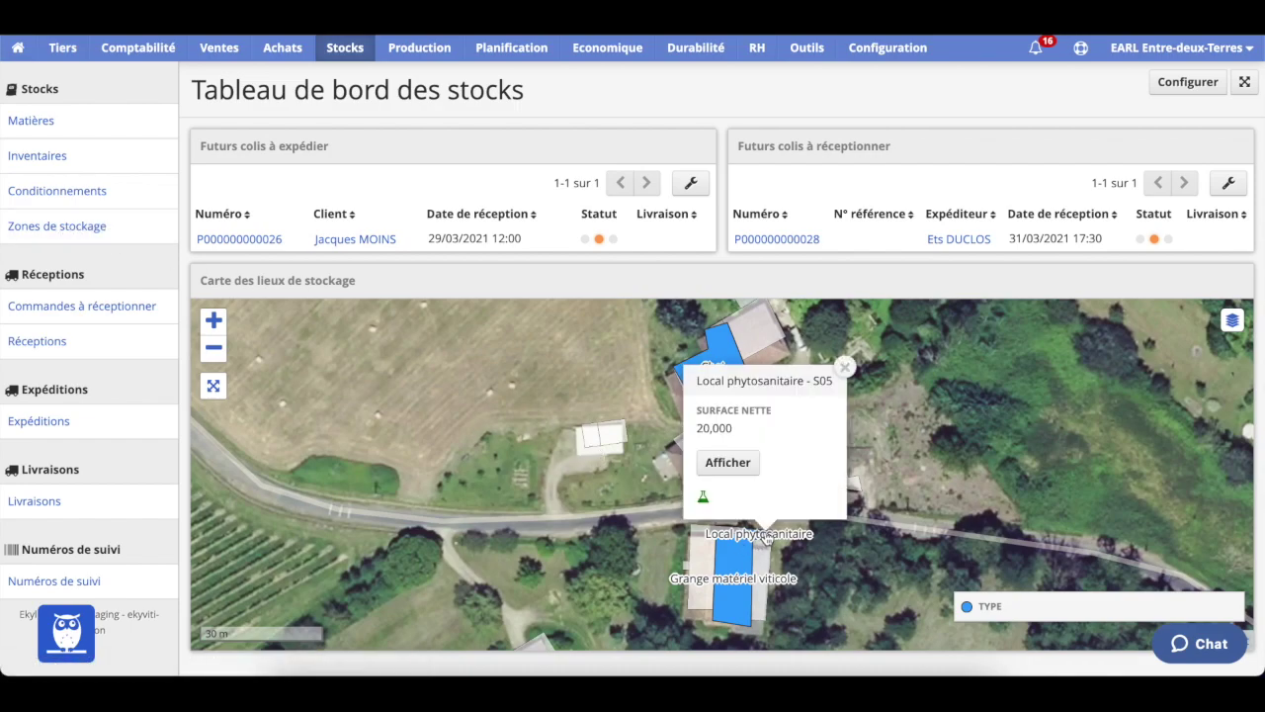
{"action": "left_click", "coordinate": [729, 465]}
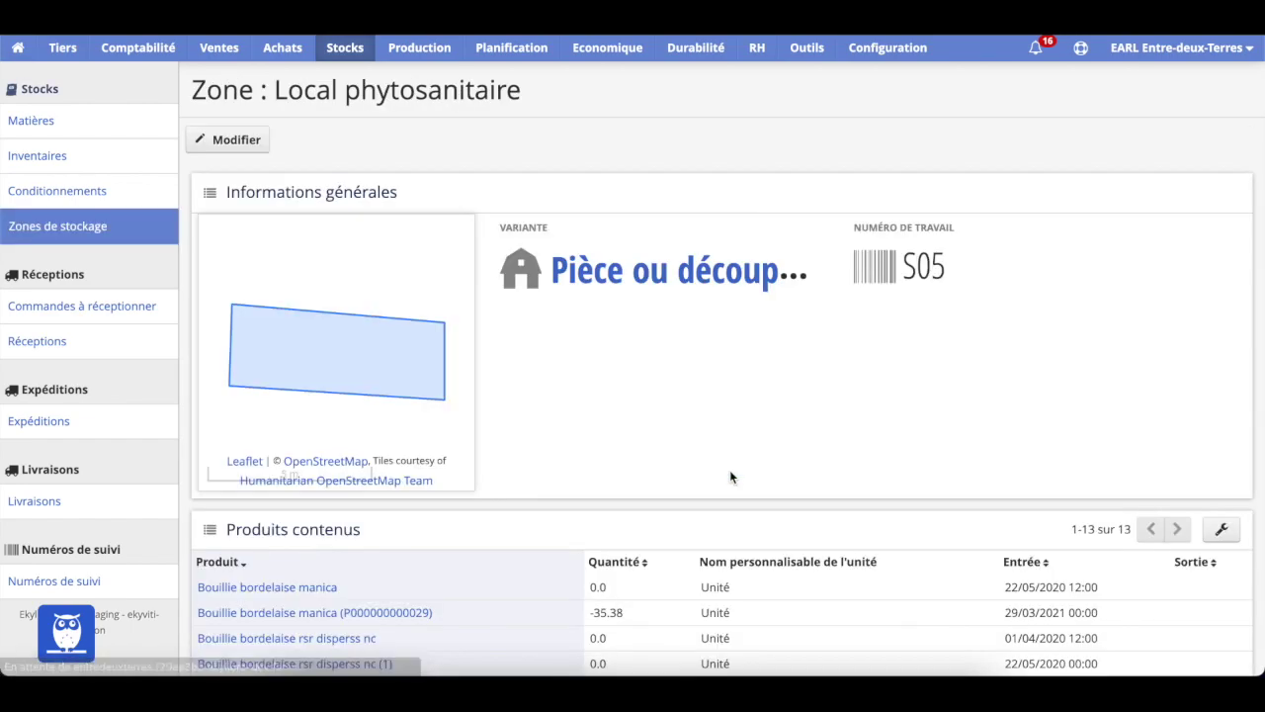
{"action": "scroll", "coordinate": [729, 476], "scroll_direction": "down", "scroll_amount": 2}
{"action": "scroll", "coordinate": [729, 472], "scroll_direction": "down", "scroll_amount": 3}
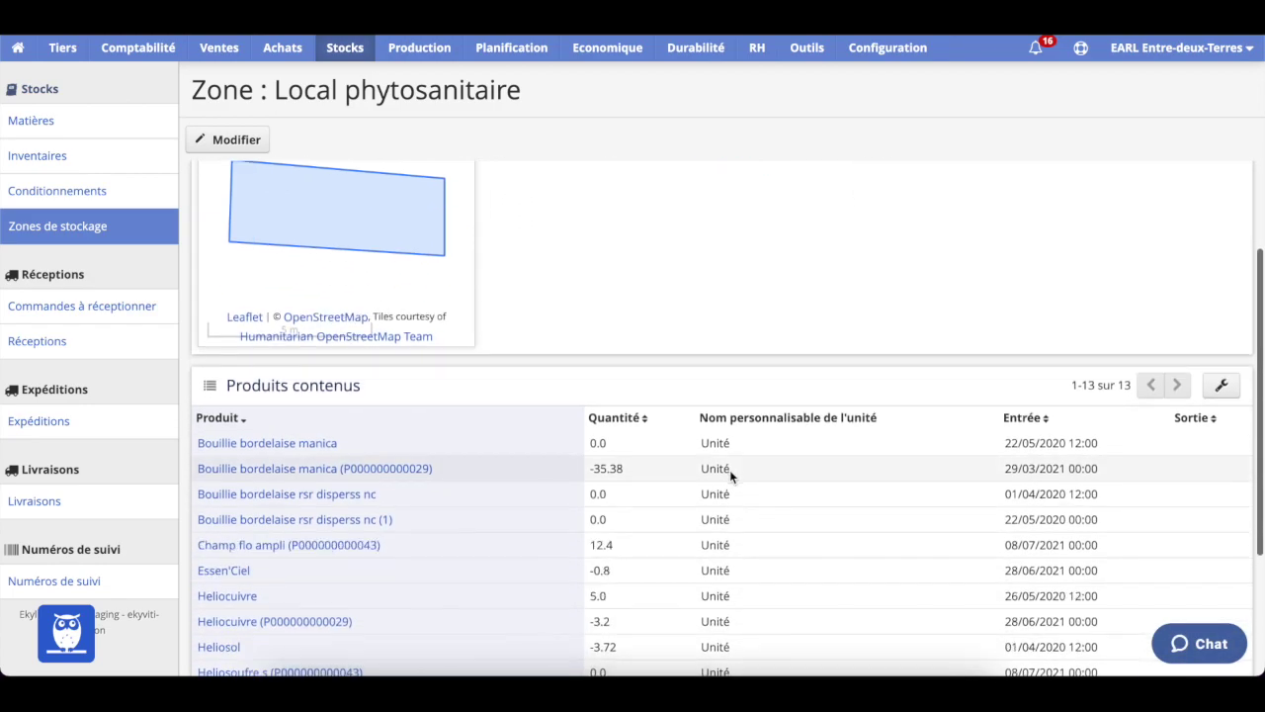
{"action": "scroll", "coordinate": [729, 473], "scroll_direction": "up", "scroll_amount": 4}
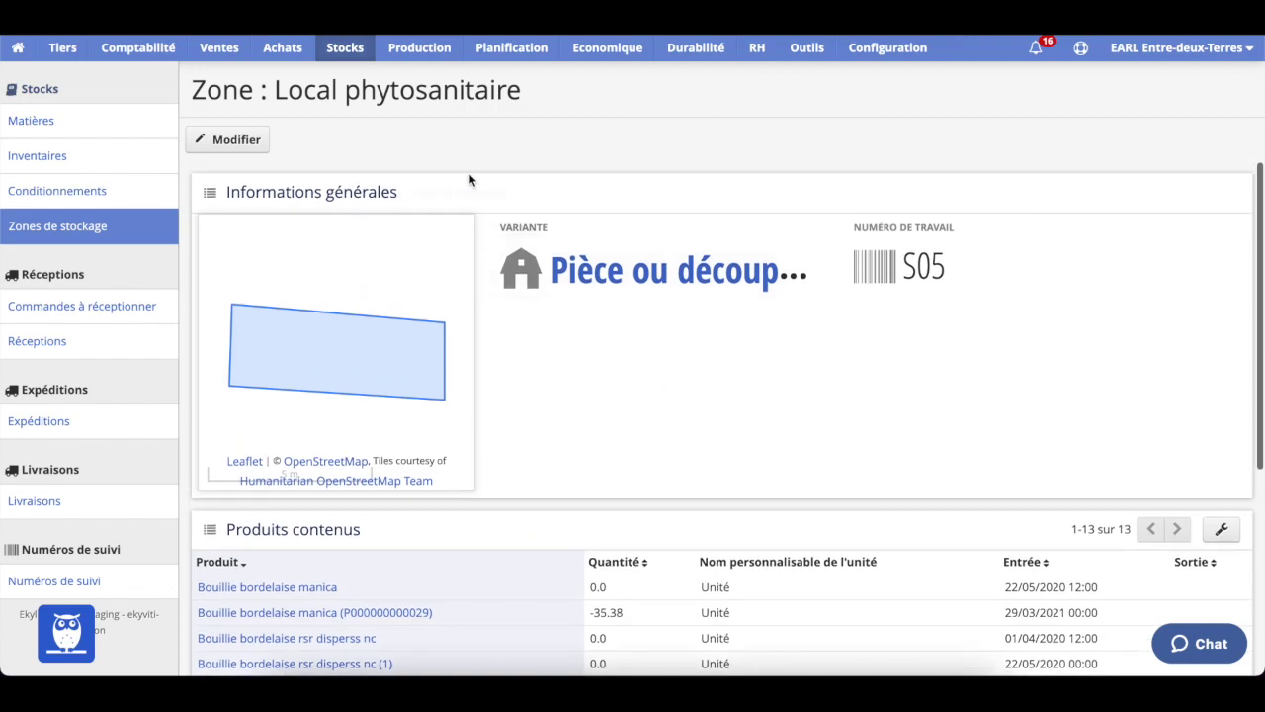
Start a new inventory for the accounting category Produit phytosanitaire
{"action": "left_click", "coordinate": [40, 162]}
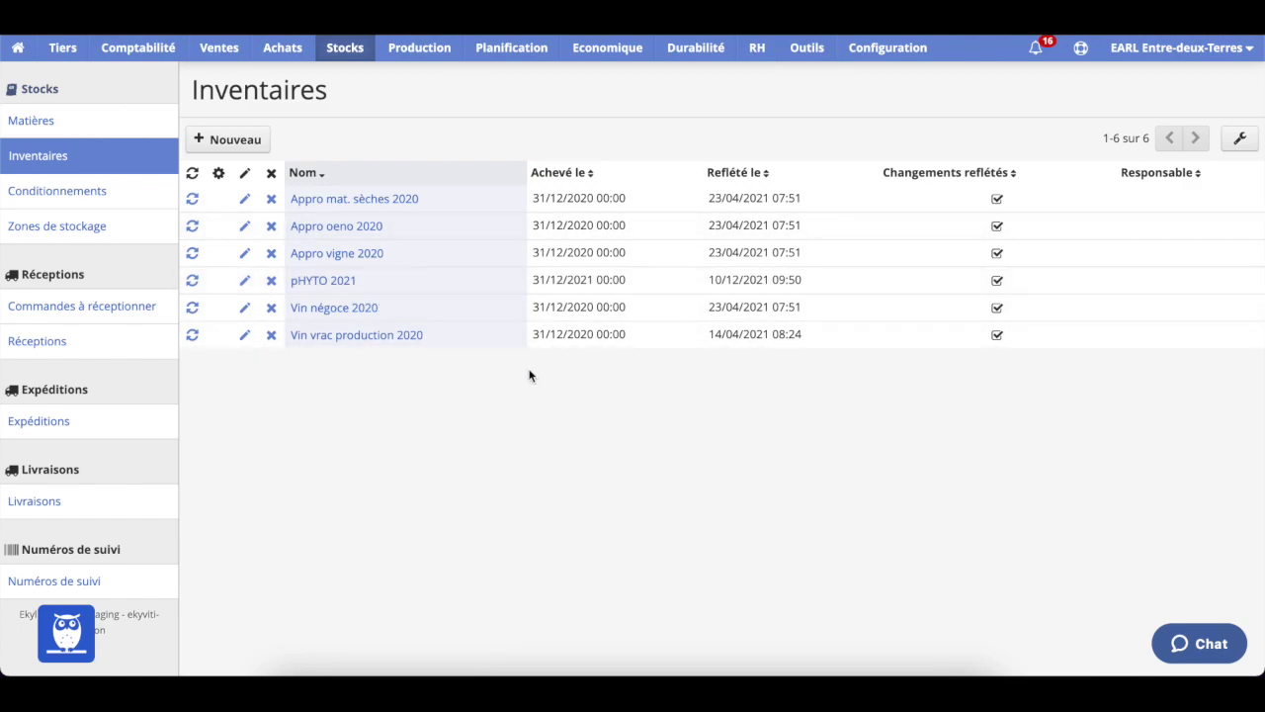
{"action": "left_click", "coordinate": [244, 145]}
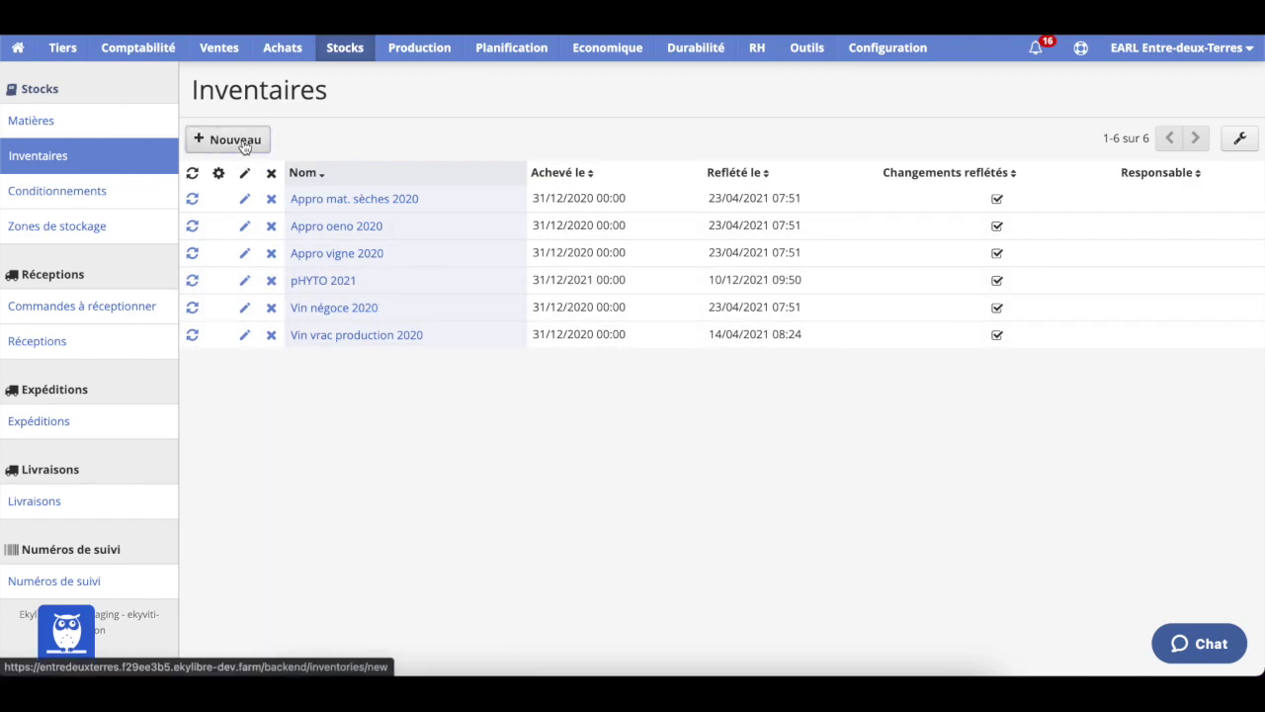
{"action": "type", "text": "PHYT"}
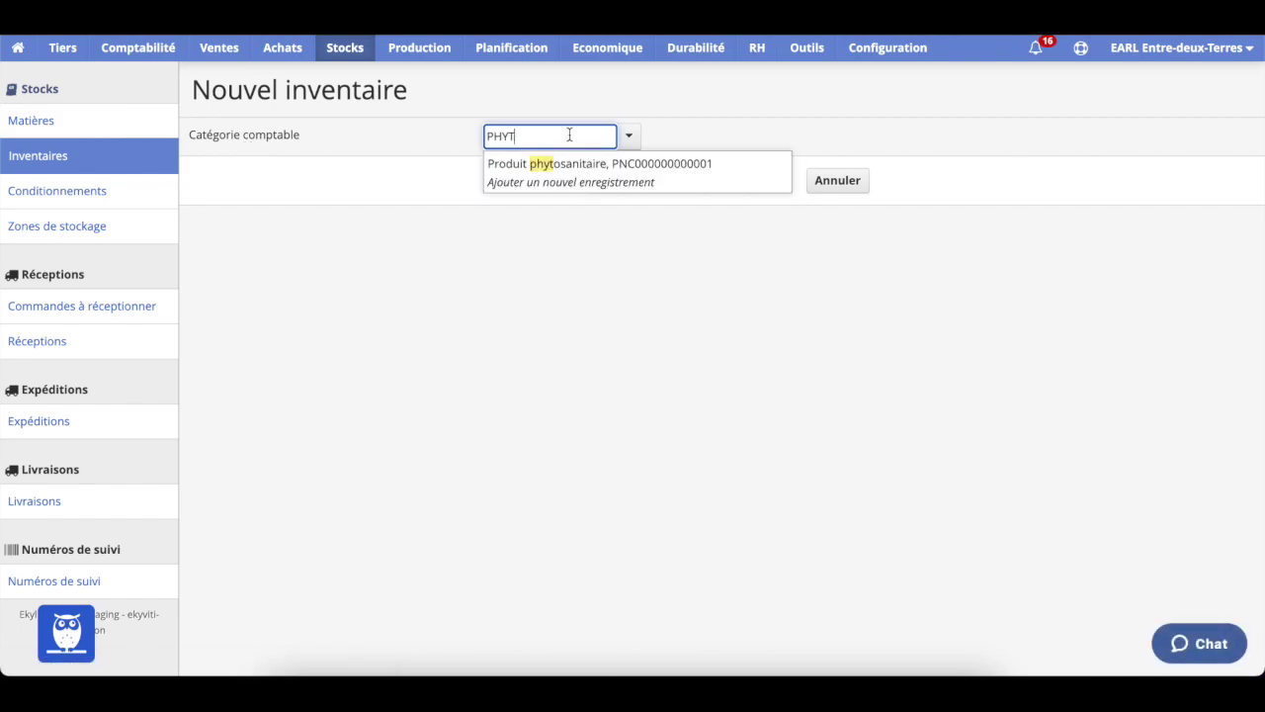
{"action": "left_click", "coordinate": [583, 158]}
{"action": "left_click", "coordinate": [684, 180]}
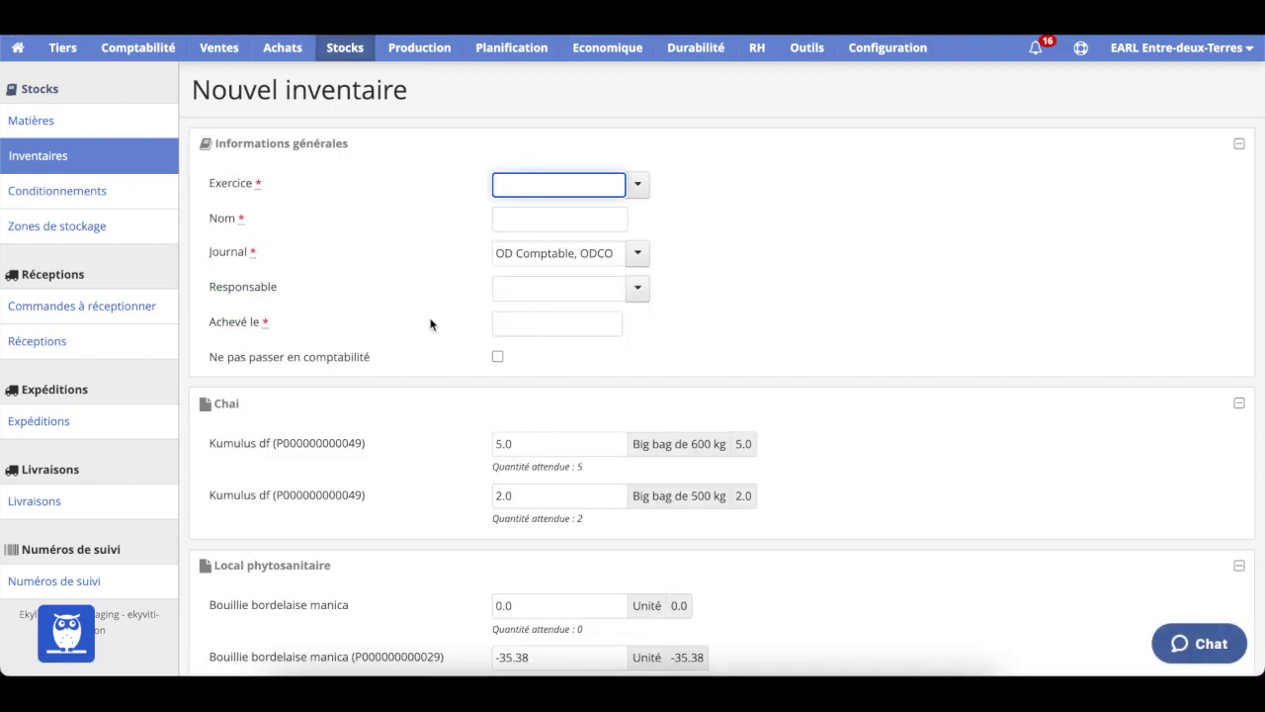
Set the new inventory's journal to Inventaire, INV
{"action": "scroll", "coordinate": [431, 323], "scroll_direction": "down", "scroll_amount": 1}
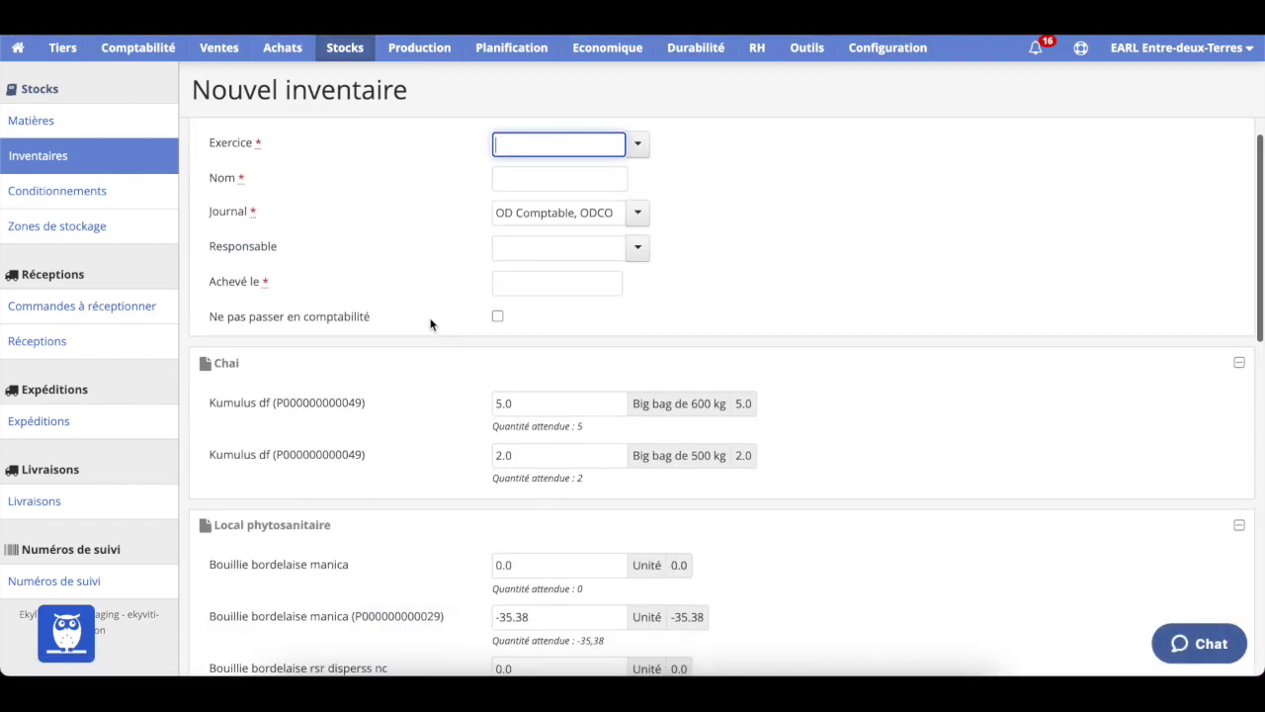
{"action": "left_click", "coordinate": [637, 212]}
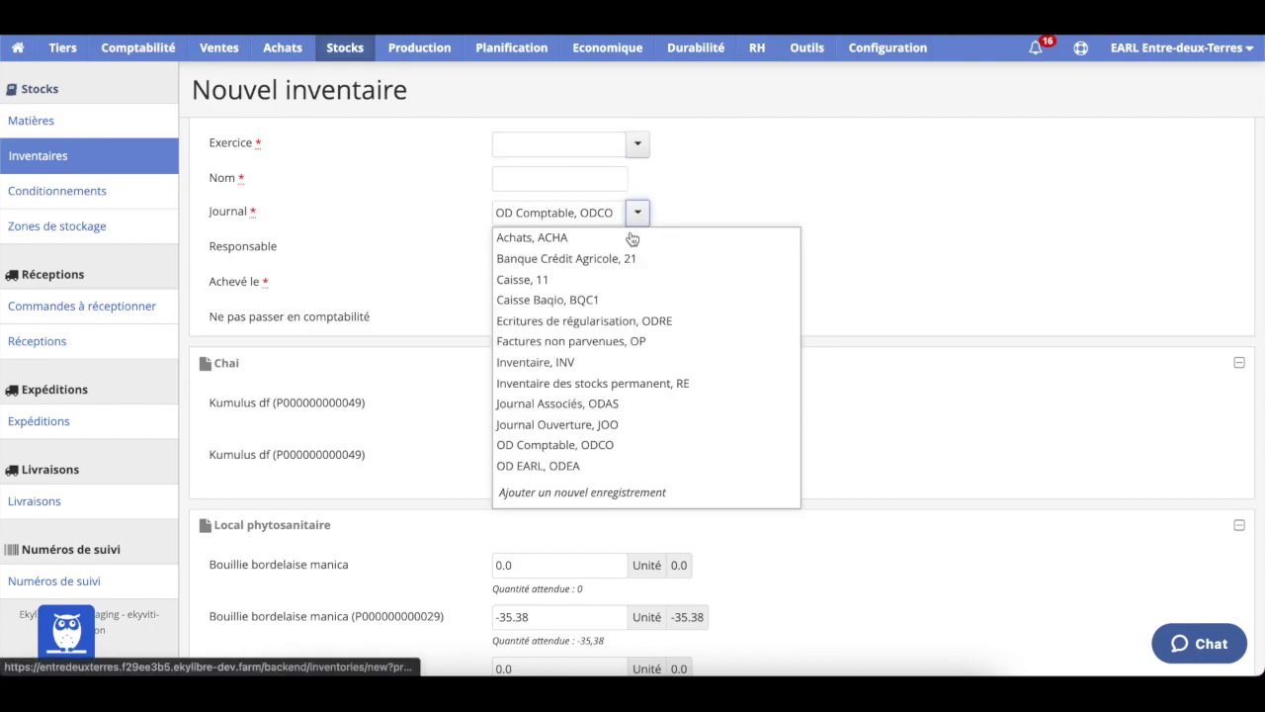
{"action": "left_click", "coordinate": [581, 363]}
Review the inventory's expected product quantities for each storage location, and return to the stocks dashboard without creating it
{"action": "scroll", "coordinate": [424, 411], "scroll_direction": "down", "scroll_amount": 6}
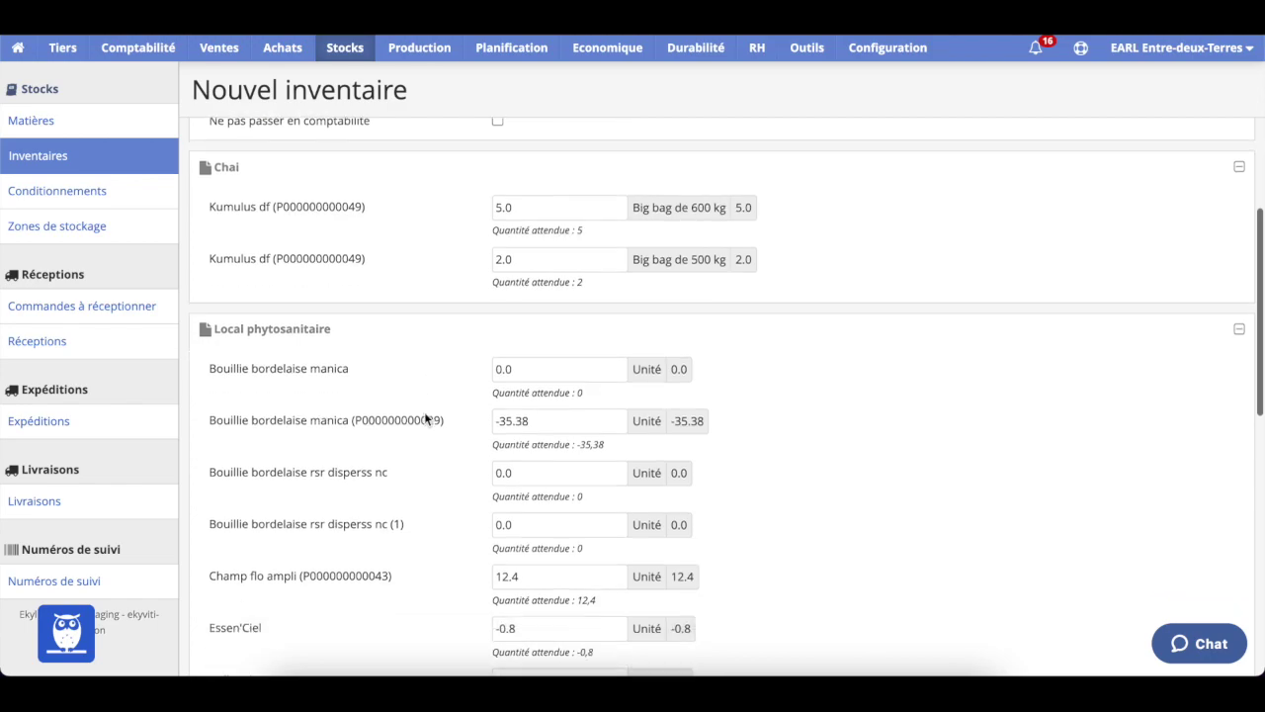
{"action": "scroll", "coordinate": [425, 418], "scroll_direction": "down", "scroll_amount": 4}
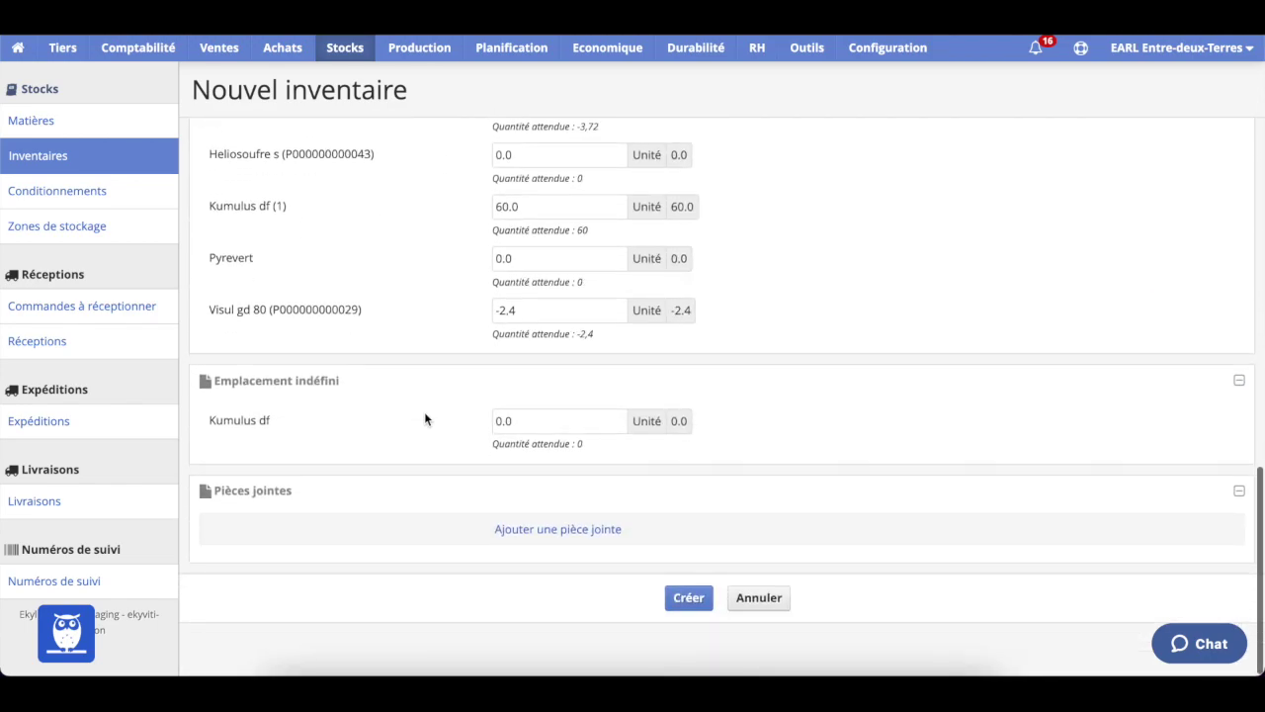
{"action": "scroll", "coordinate": [425, 418], "scroll_direction": "up", "scroll_amount": 4}
{"action": "scroll", "coordinate": [425, 418], "scroll_direction": "up", "scroll_amount": 6}
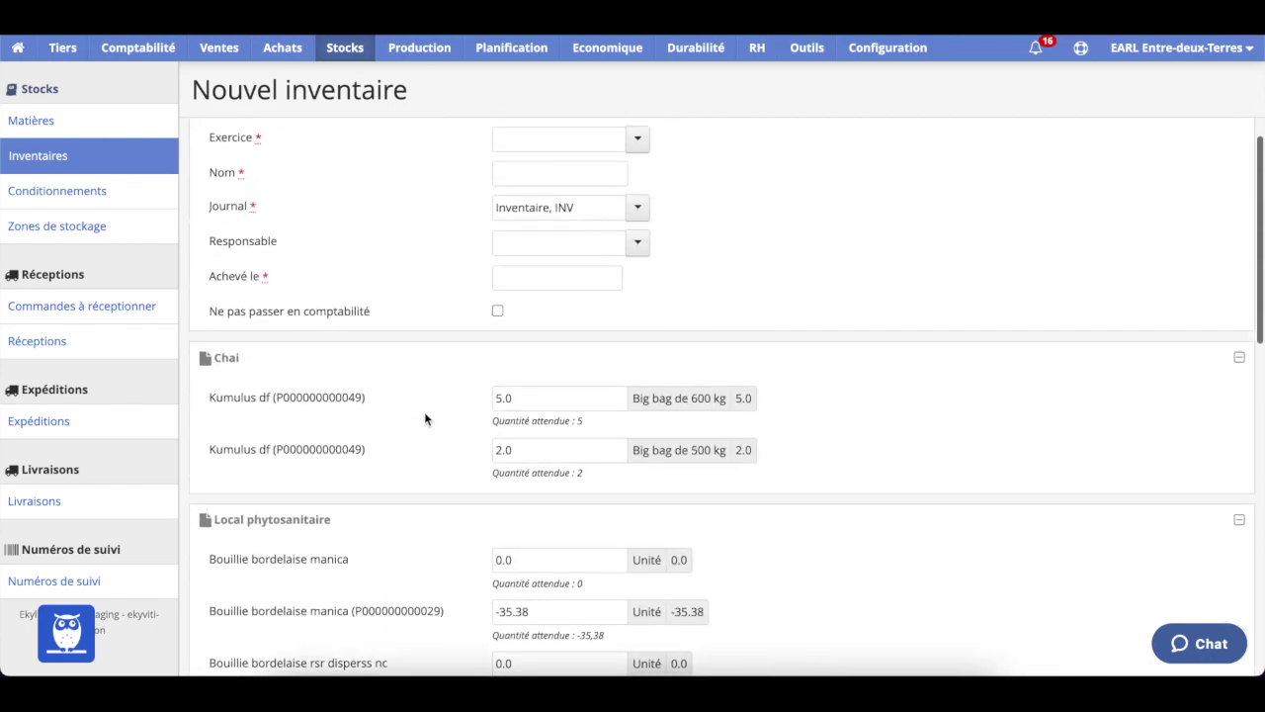
{"action": "scroll", "coordinate": [424, 411], "scroll_direction": "down", "scroll_amount": 1}
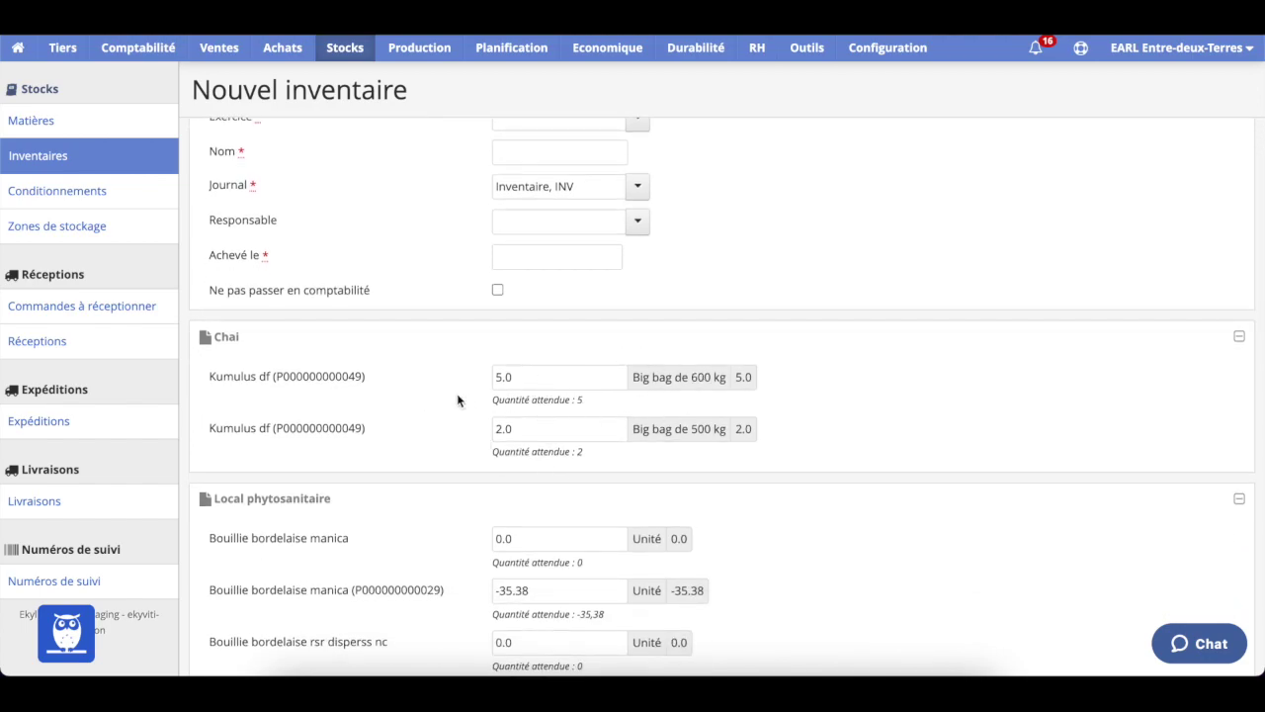
{"action": "scroll", "coordinate": [458, 399], "scroll_direction": "up", "scroll_amount": 1}
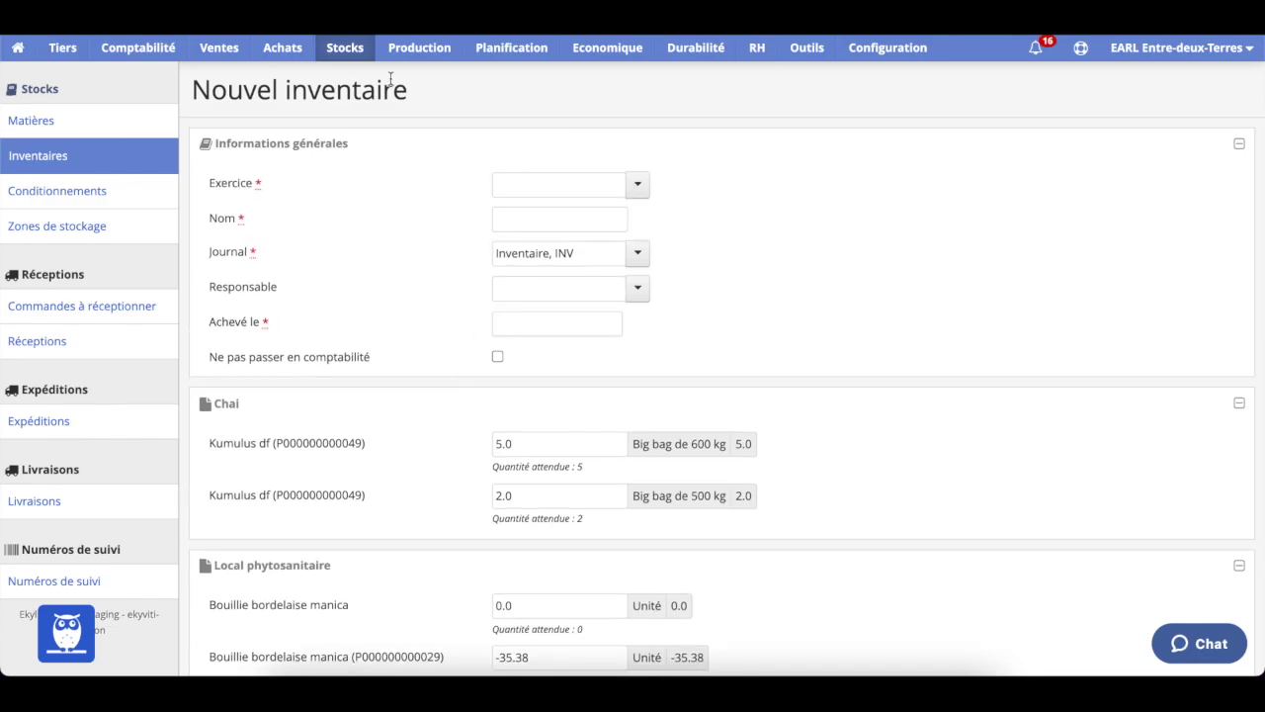
{"action": "left_click", "coordinate": [345, 49]}
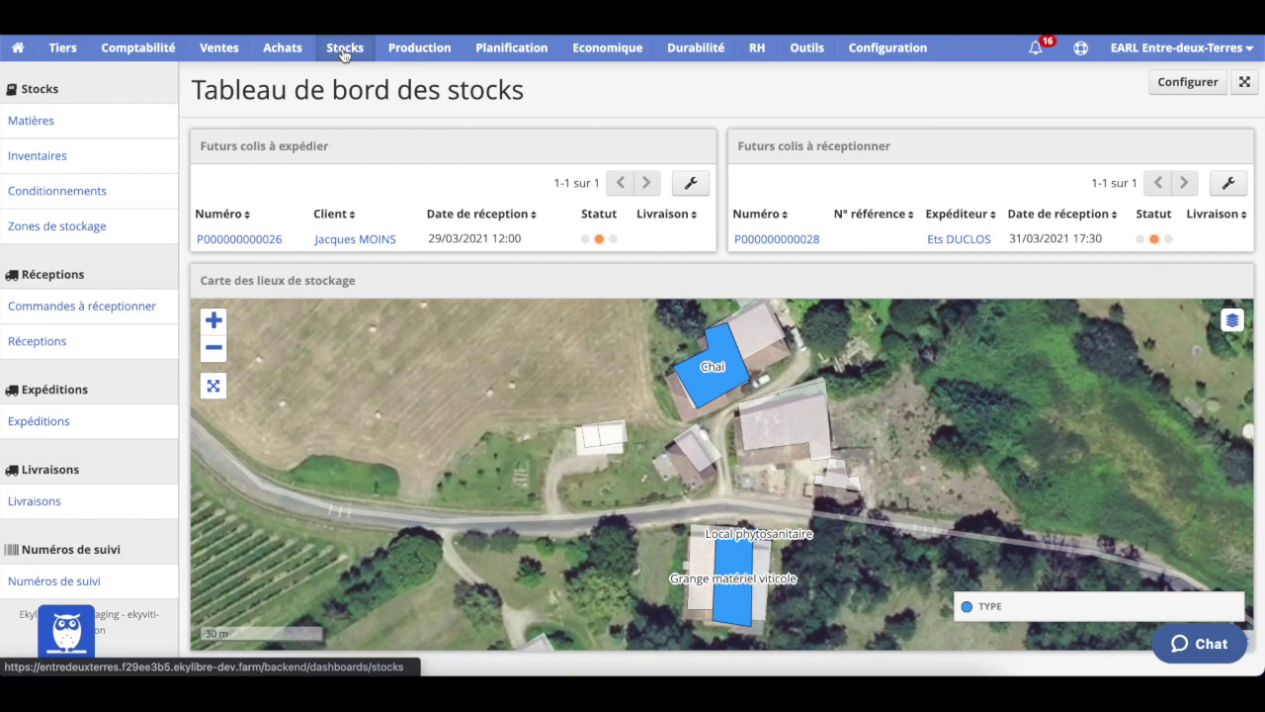
Open the production dashboard and look closely at the crop parcels around the village on the map
{"action": "left_click", "coordinate": [420, 49]}
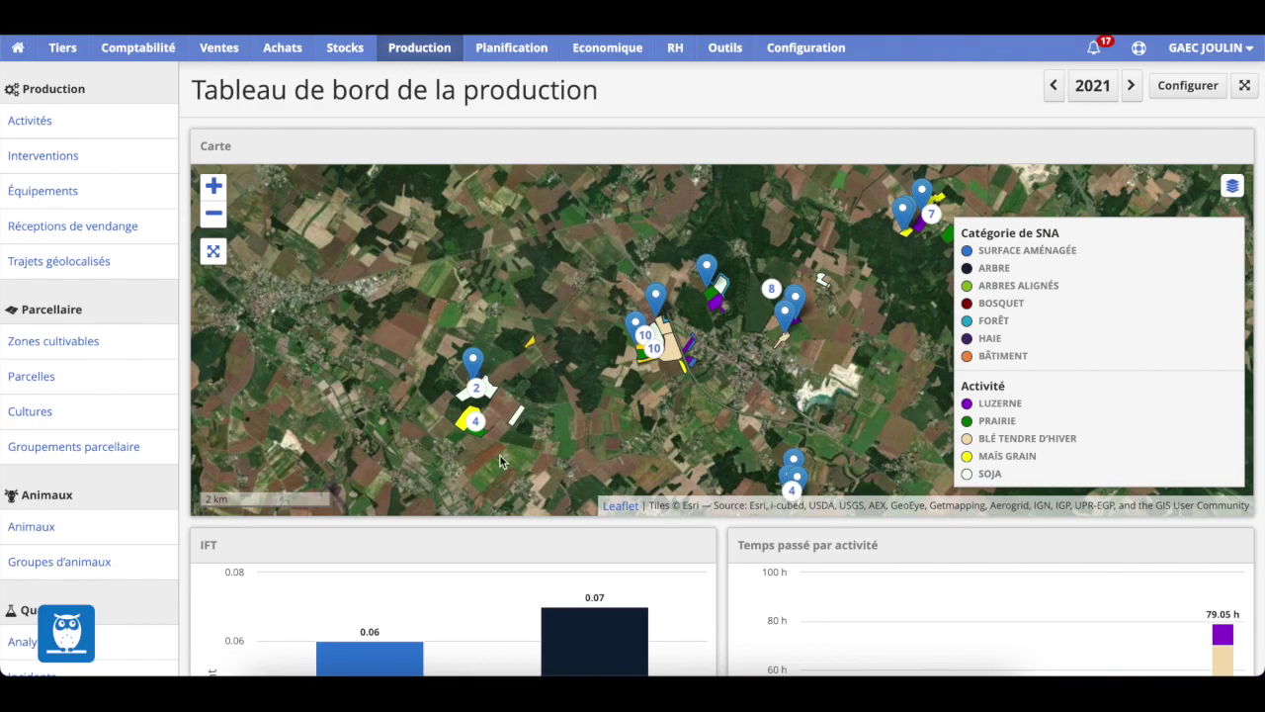
{"action": "double_click", "coordinate": [672, 389]}
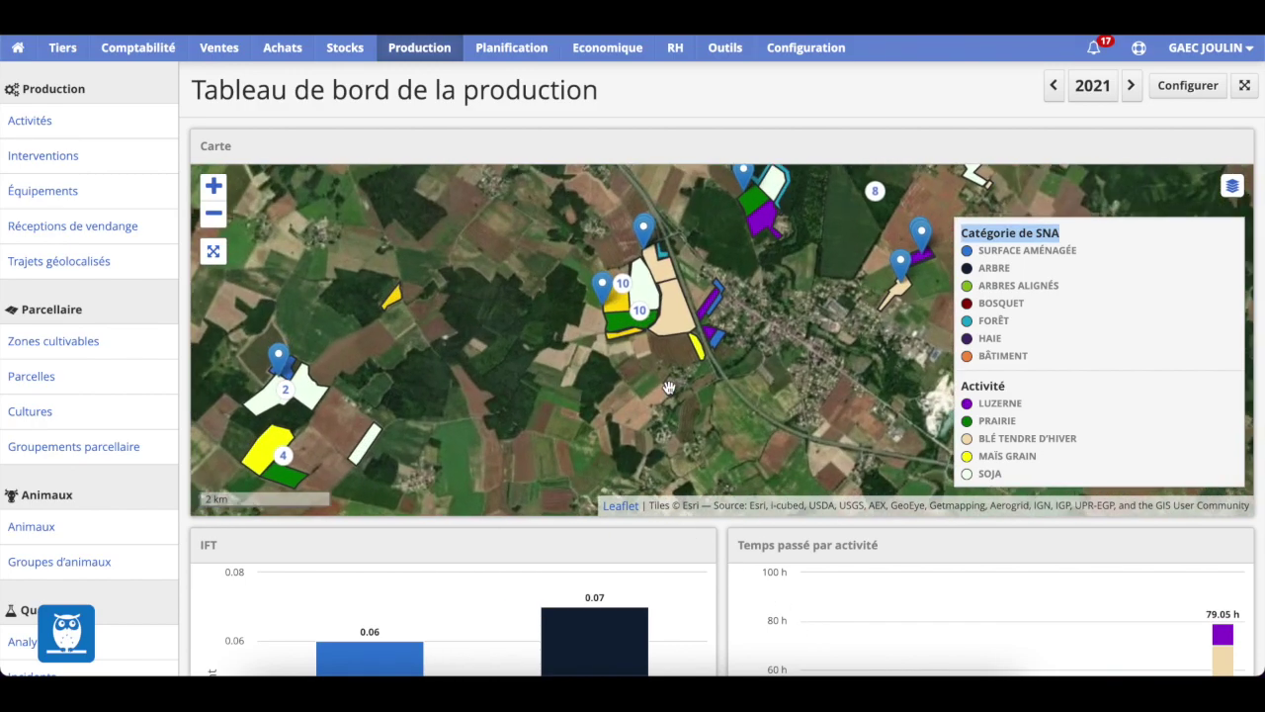
{"action": "double_click", "coordinate": [732, 353]}
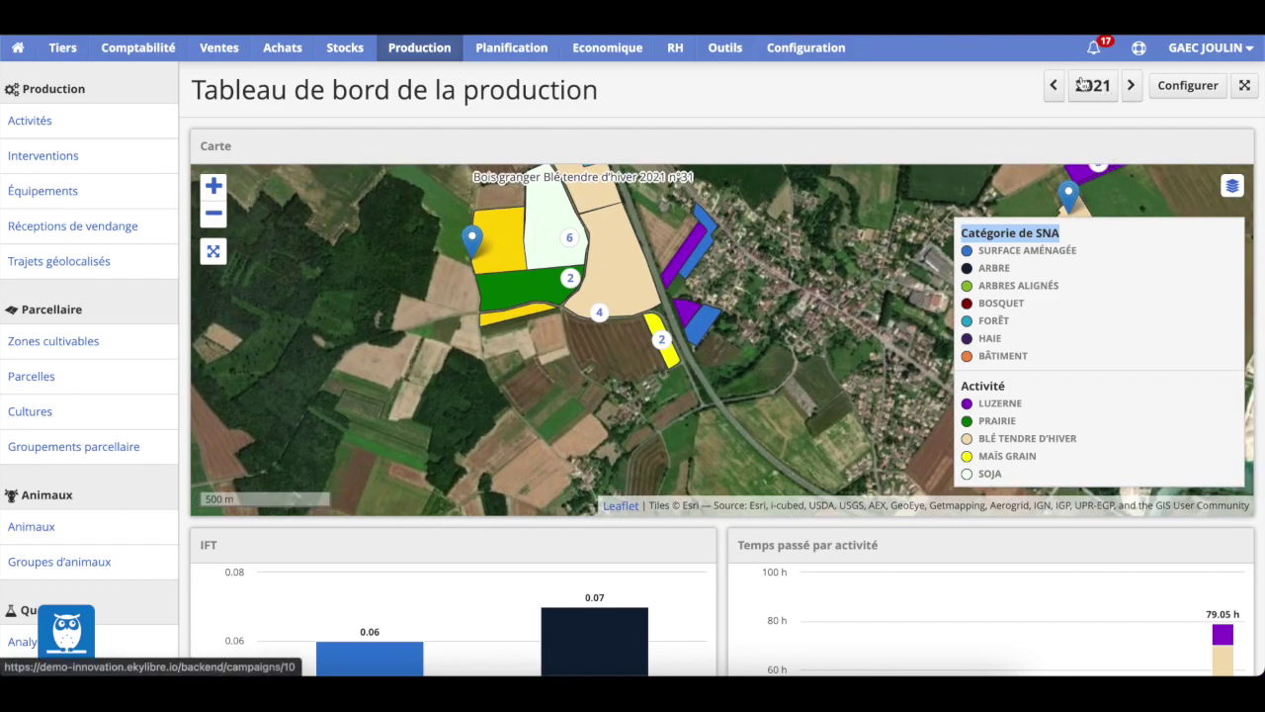
Examine the production dashboard's IFT, time spent per activity and 2021 crop rotation charts
{"action": "scroll", "coordinate": [758, 508], "scroll_direction": "down", "scroll_amount": 2}
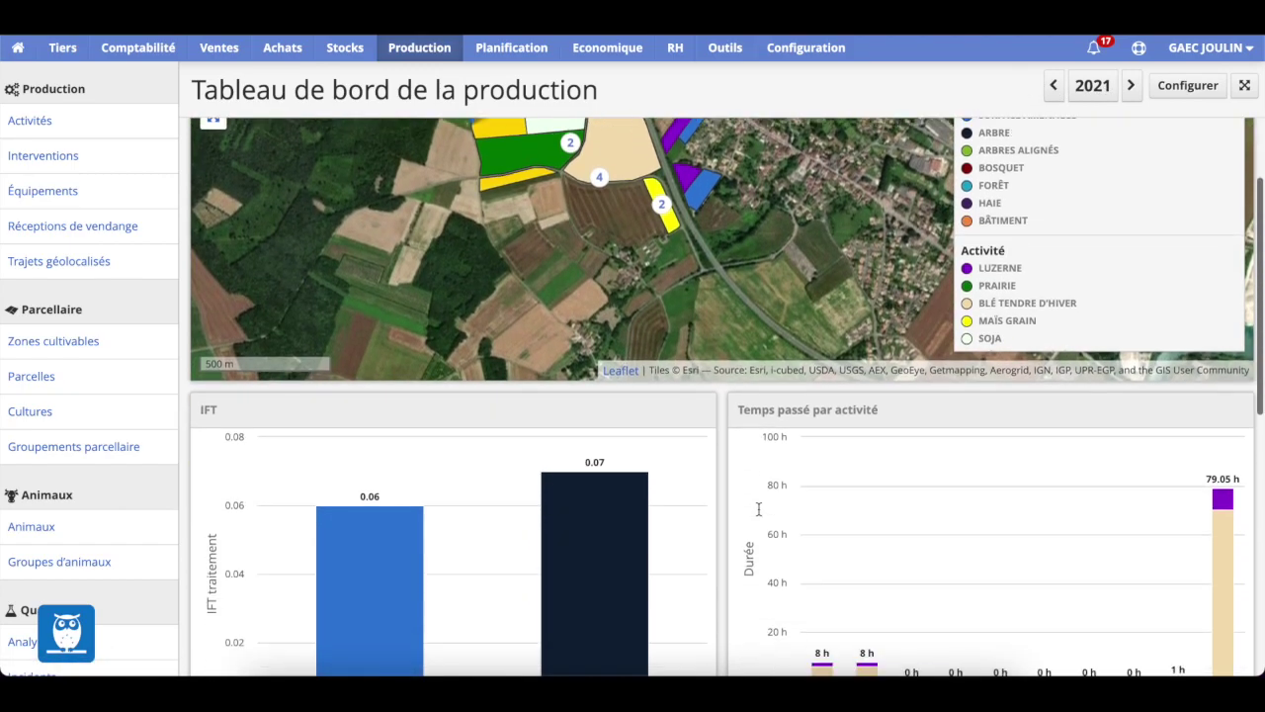
{"action": "scroll", "coordinate": [758, 508], "scroll_direction": "down", "scroll_amount": 2}
{"action": "mouse_move", "coordinate": [380, 422]}
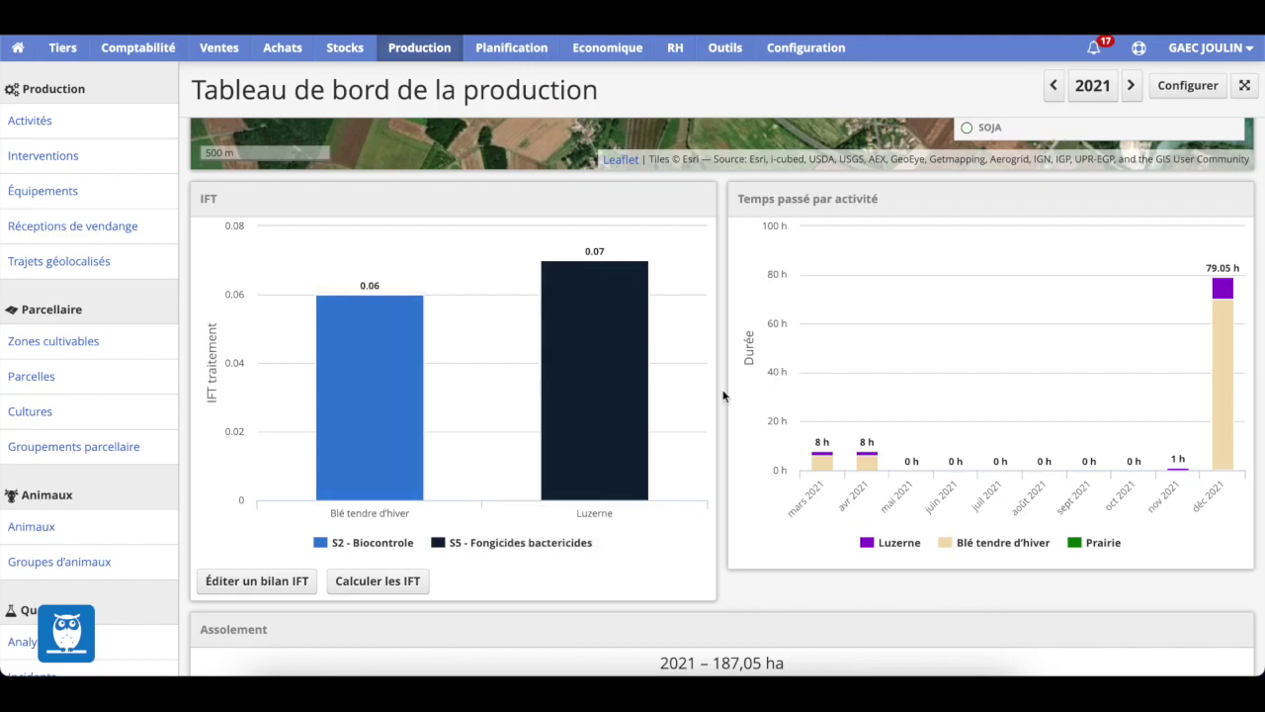
{"action": "scroll", "coordinate": [863, 367], "scroll_direction": "down", "scroll_amount": 3}
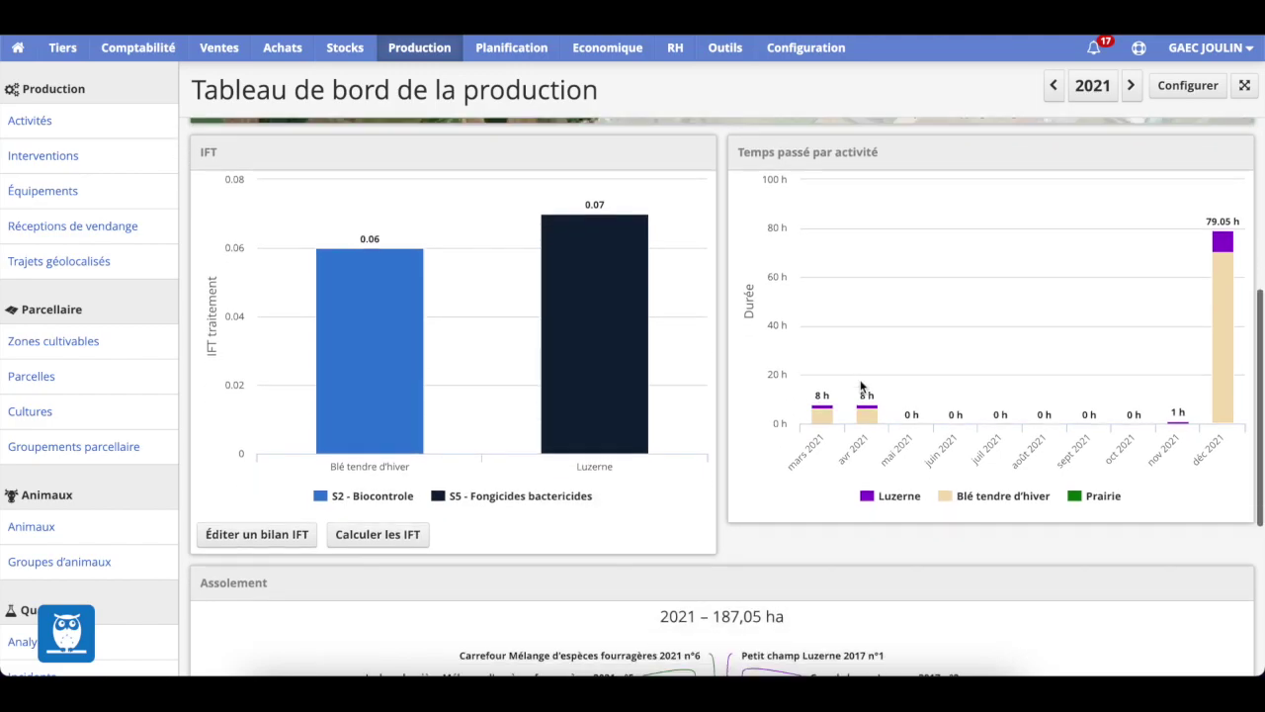
{"action": "scroll", "coordinate": [860, 380], "scroll_direction": "down", "scroll_amount": 1}
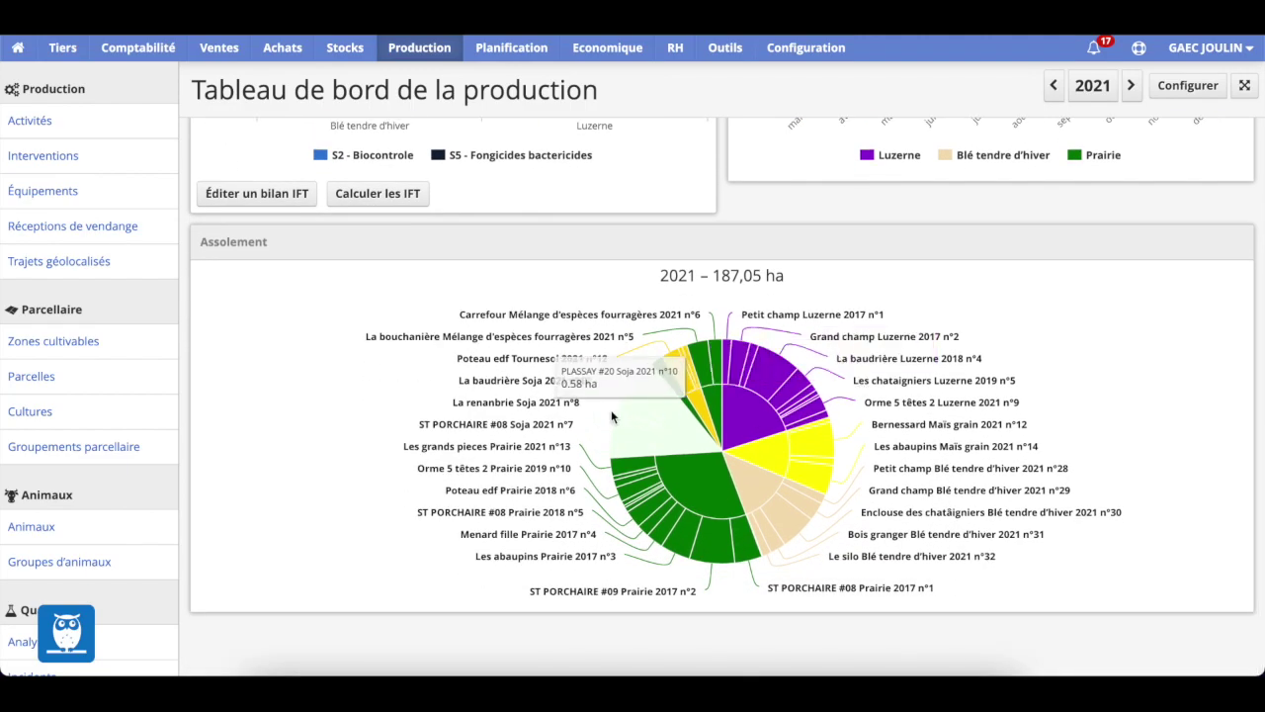
{"action": "scroll", "coordinate": [611, 416], "scroll_direction": "up", "scroll_amount": 4}
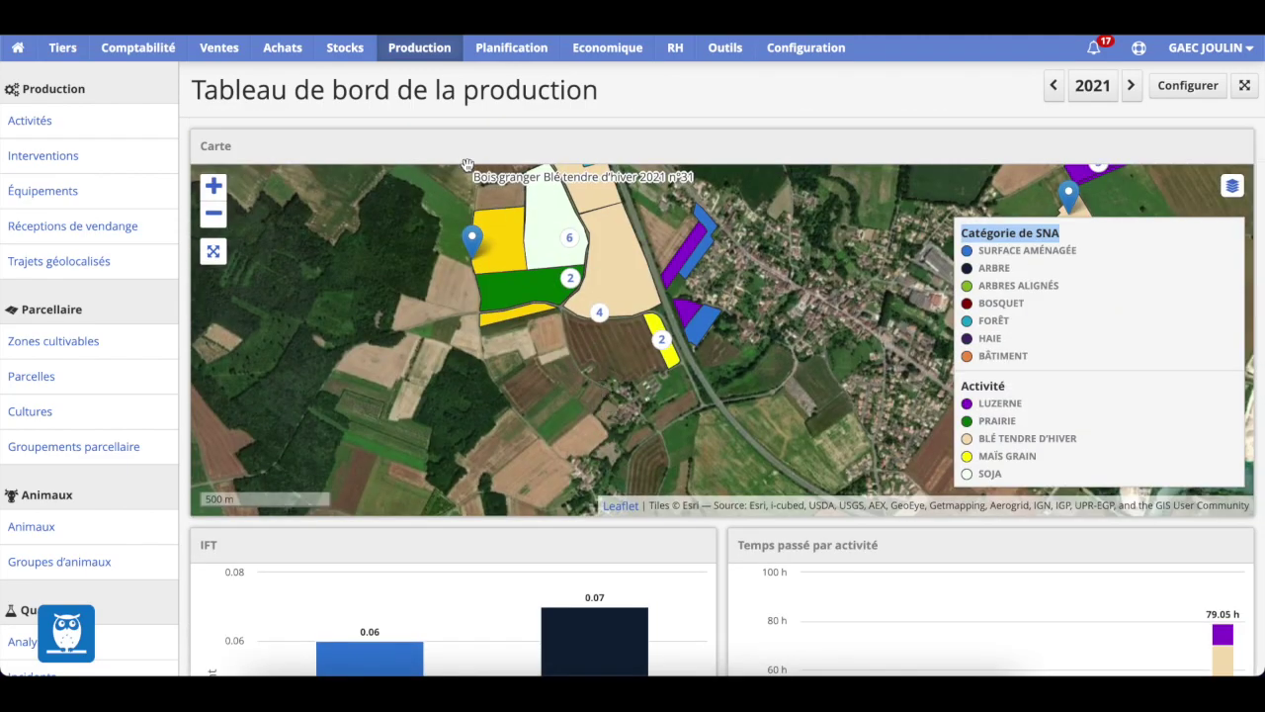
Open the 2021 activities and review the administrative, animal and crop production cards, including the cost of Blé tendre d'hiver
{"action": "left_click", "coordinate": [33, 122]}
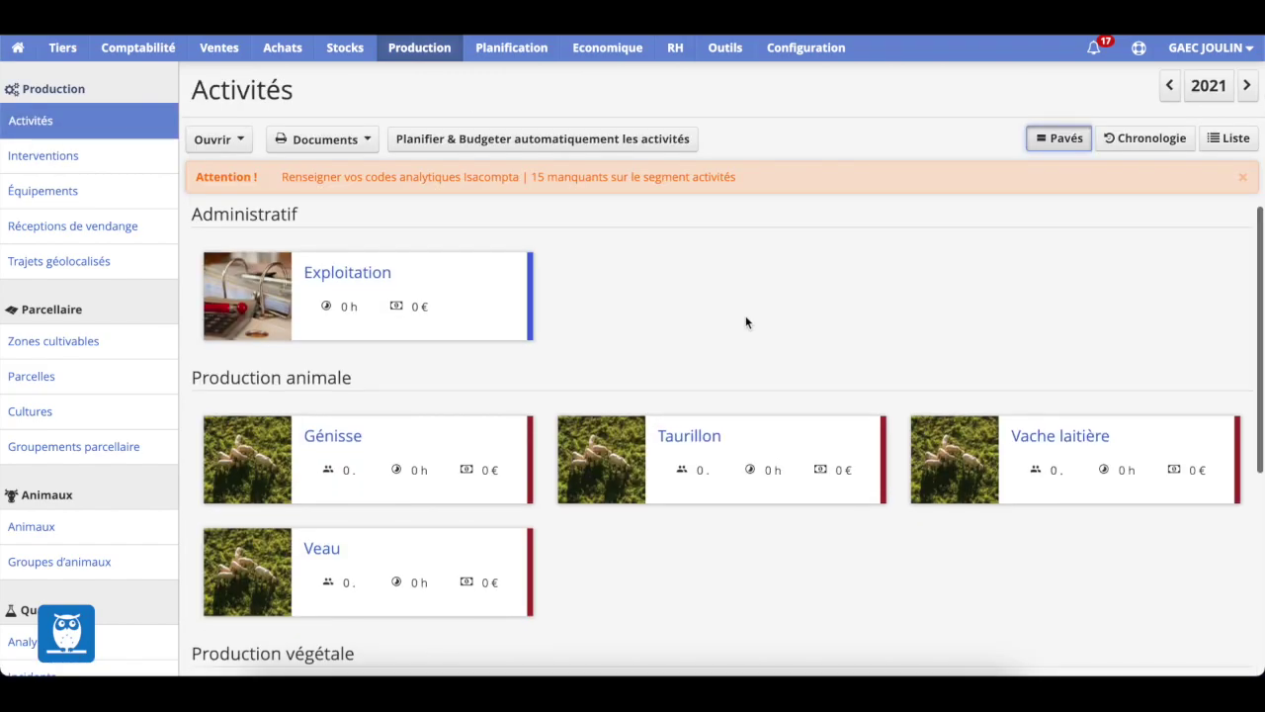
{"action": "scroll", "coordinate": [746, 321], "scroll_direction": "down", "scroll_amount": 3}
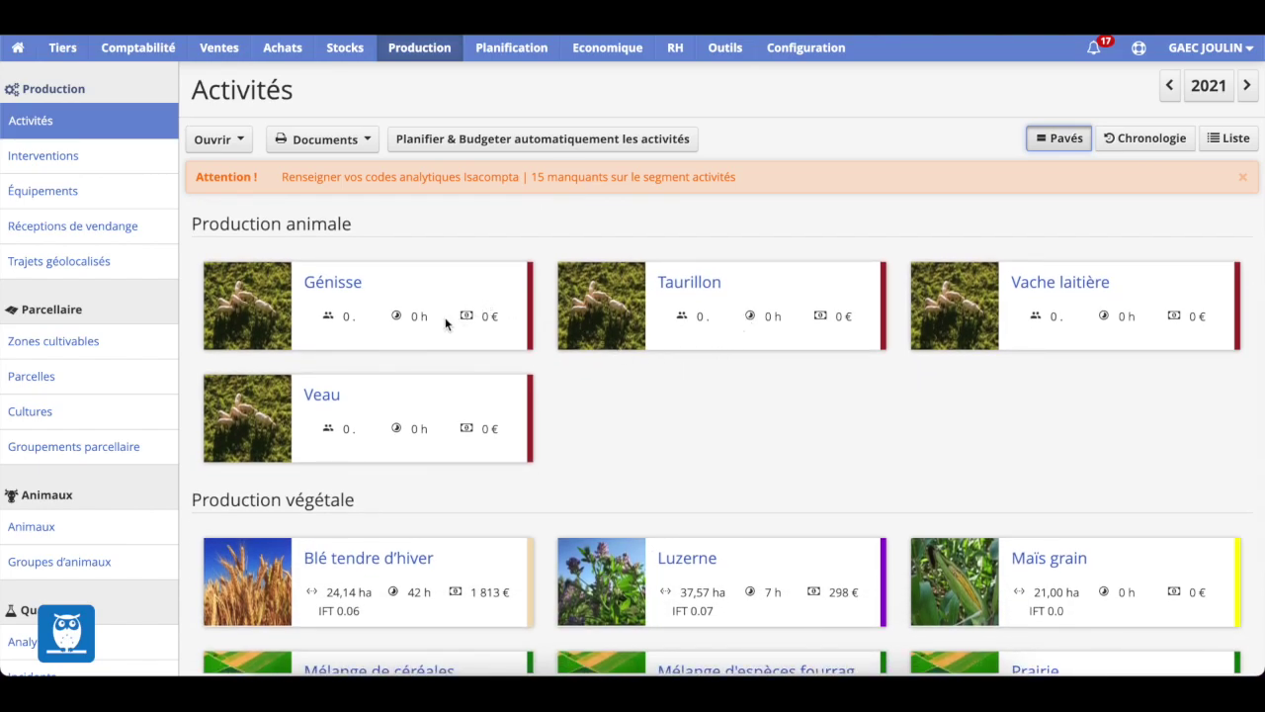
{"action": "scroll", "coordinate": [673, 422], "scroll_direction": "down", "scroll_amount": 3}
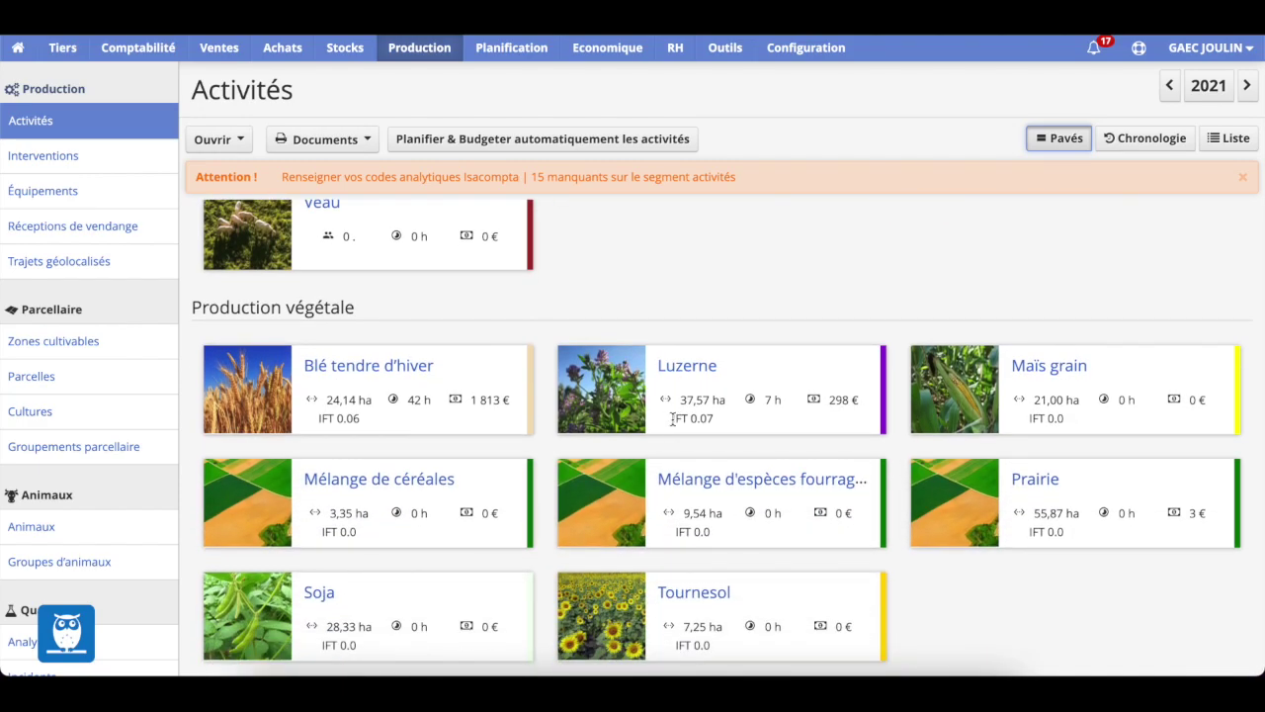
{"action": "scroll", "coordinate": [672, 418], "scroll_direction": "up", "scroll_amount": 5}
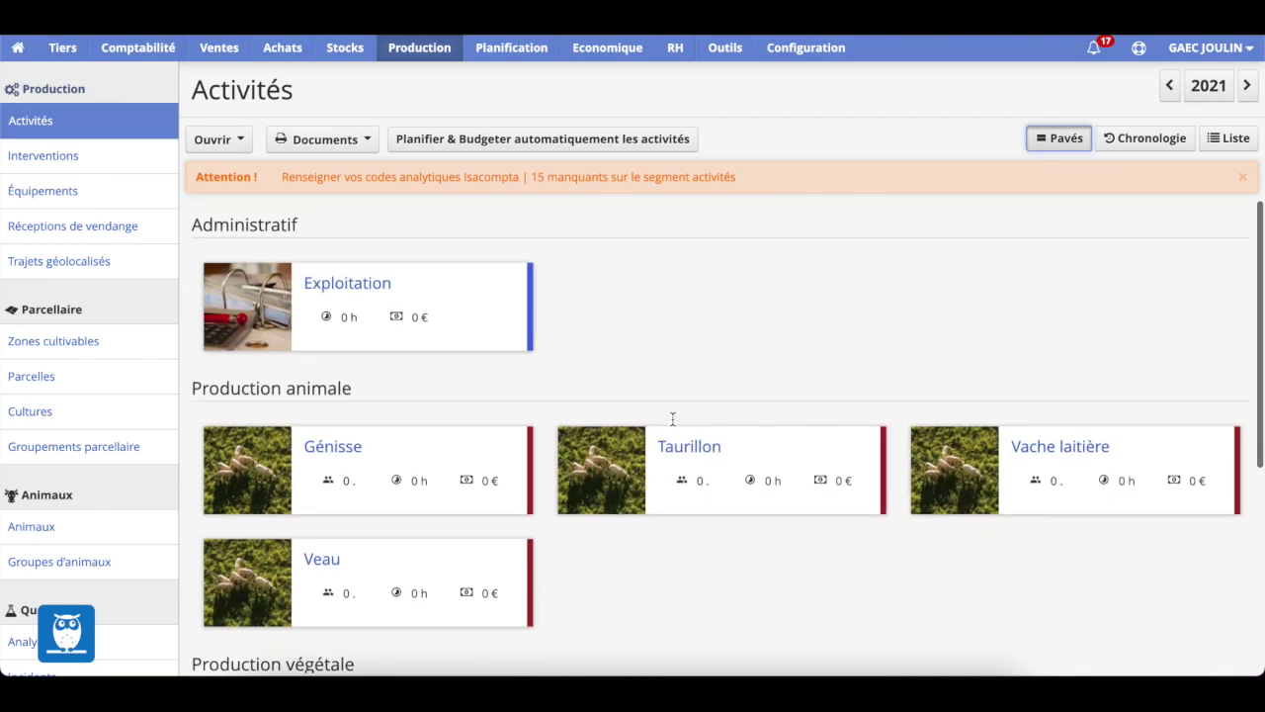
{"action": "scroll", "coordinate": [672, 419], "scroll_direction": "down", "scroll_amount": 3}
{"action": "scroll", "coordinate": [672, 425], "scroll_direction": "down", "scroll_amount": 3}
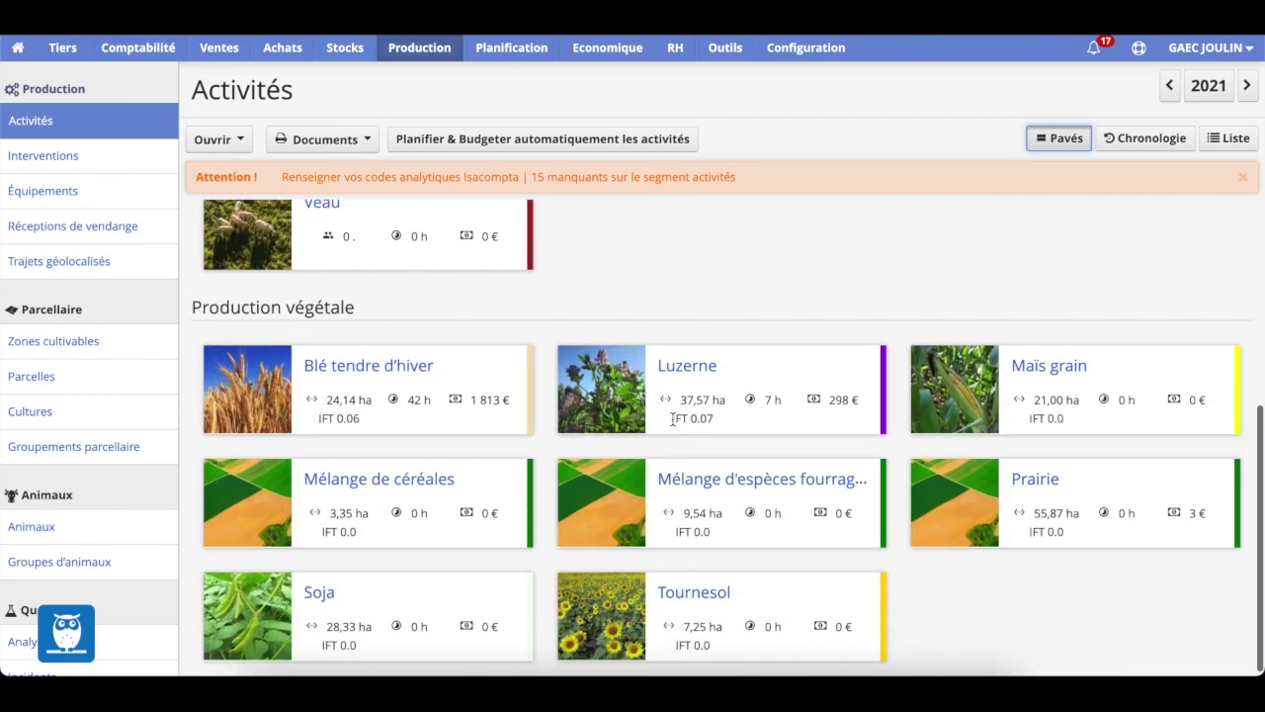
{"action": "left_click_drag", "start_coordinate": [468, 400], "coordinate": [506, 400]}
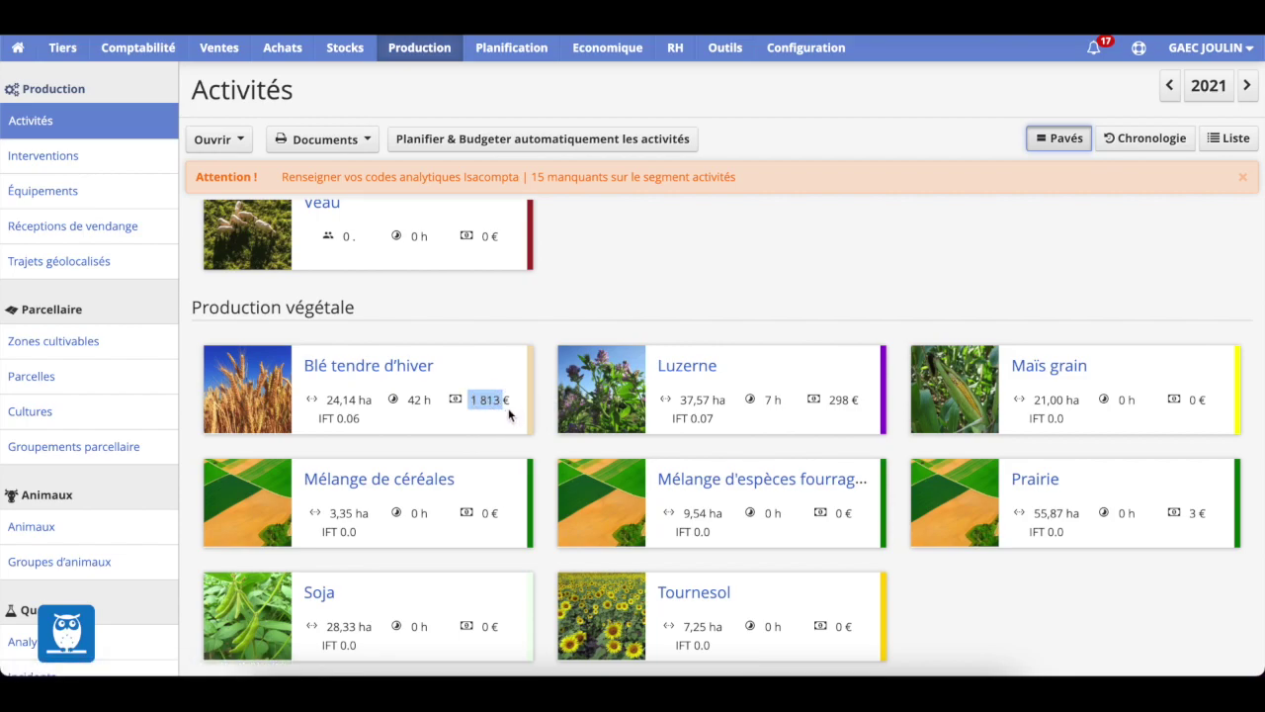
Open the Blé tendre d'hiver activity and examine its total area, budget, map and production costs
{"action": "left_click", "coordinate": [366, 367]}
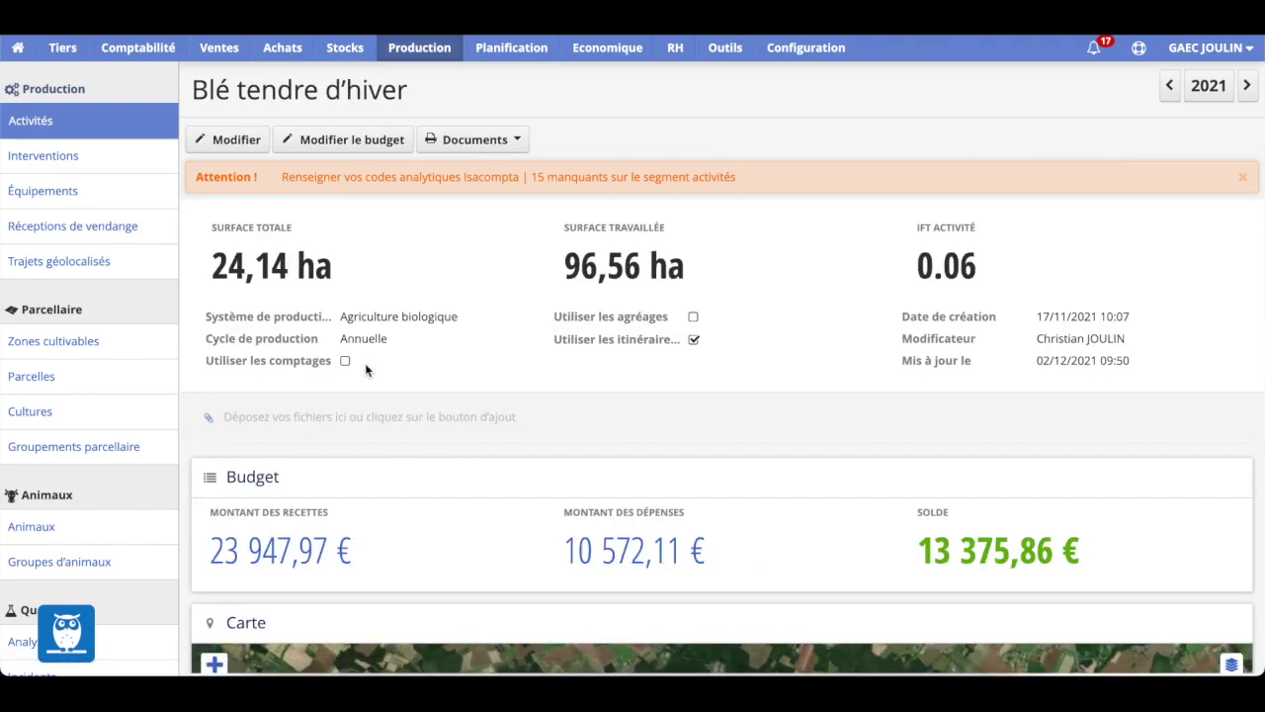
{"action": "left_click_drag", "start_coordinate": [204, 267], "coordinate": [332, 277]}
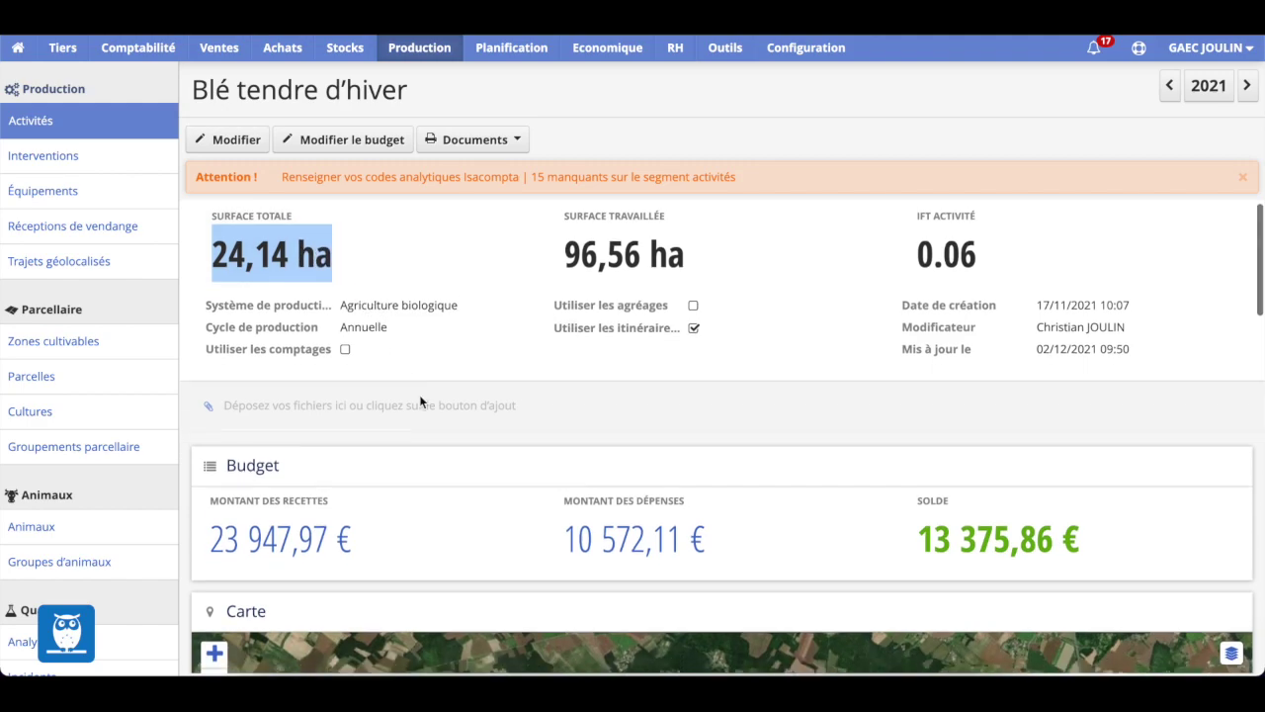
{"action": "scroll", "coordinate": [420, 402], "scroll_direction": "down", "scroll_amount": 3}
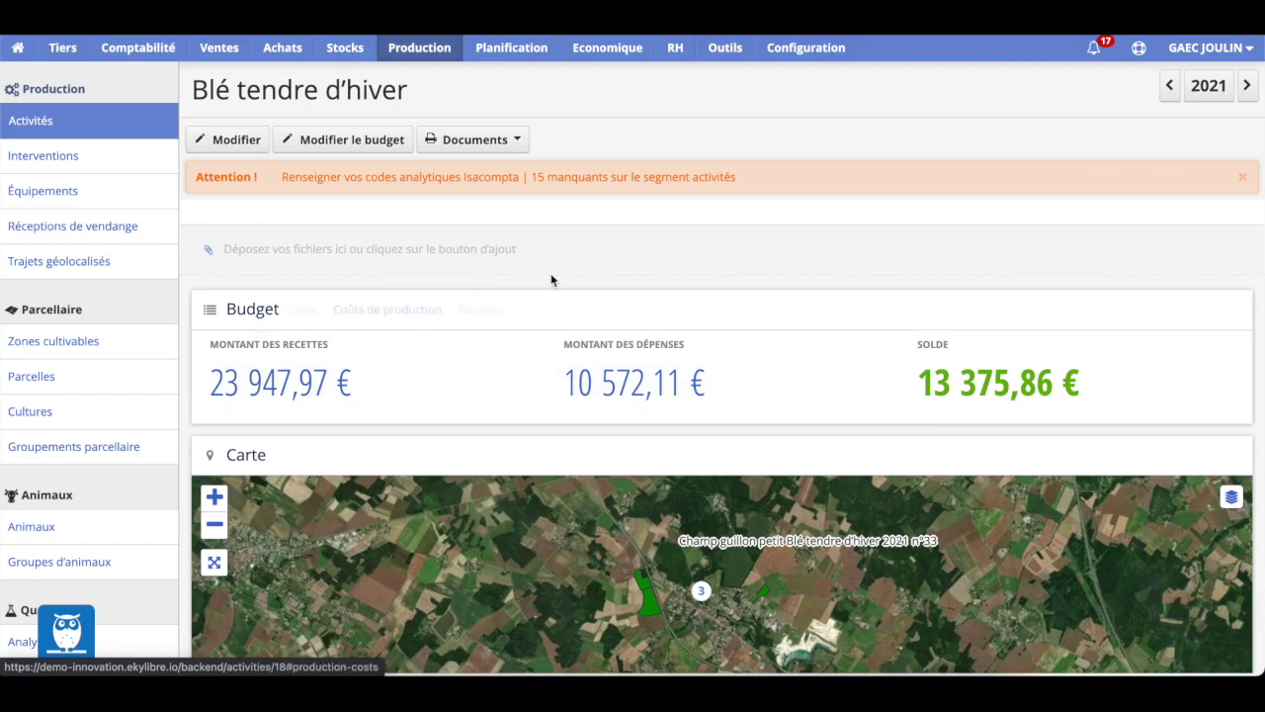
{"action": "scroll", "coordinate": [435, 367], "scroll_direction": "down", "scroll_amount": 5}
{"action": "scroll", "coordinate": [435, 366], "scroll_direction": "down", "scroll_amount": 4}
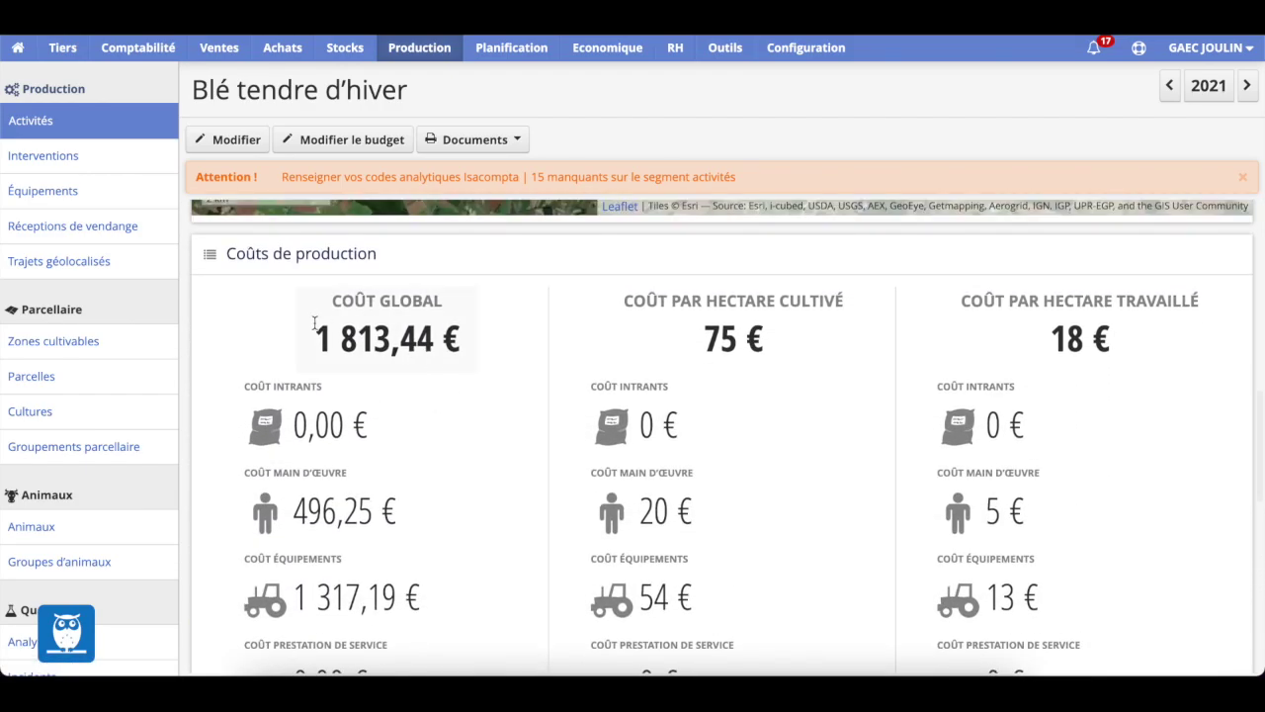
Review the cost breakdown per cultivated and worked hectare for Blé tendre d'hiver, along with its parcels' intervention timelines
{"action": "scroll", "coordinate": [444, 481], "scroll_direction": "down", "scroll_amount": 4}
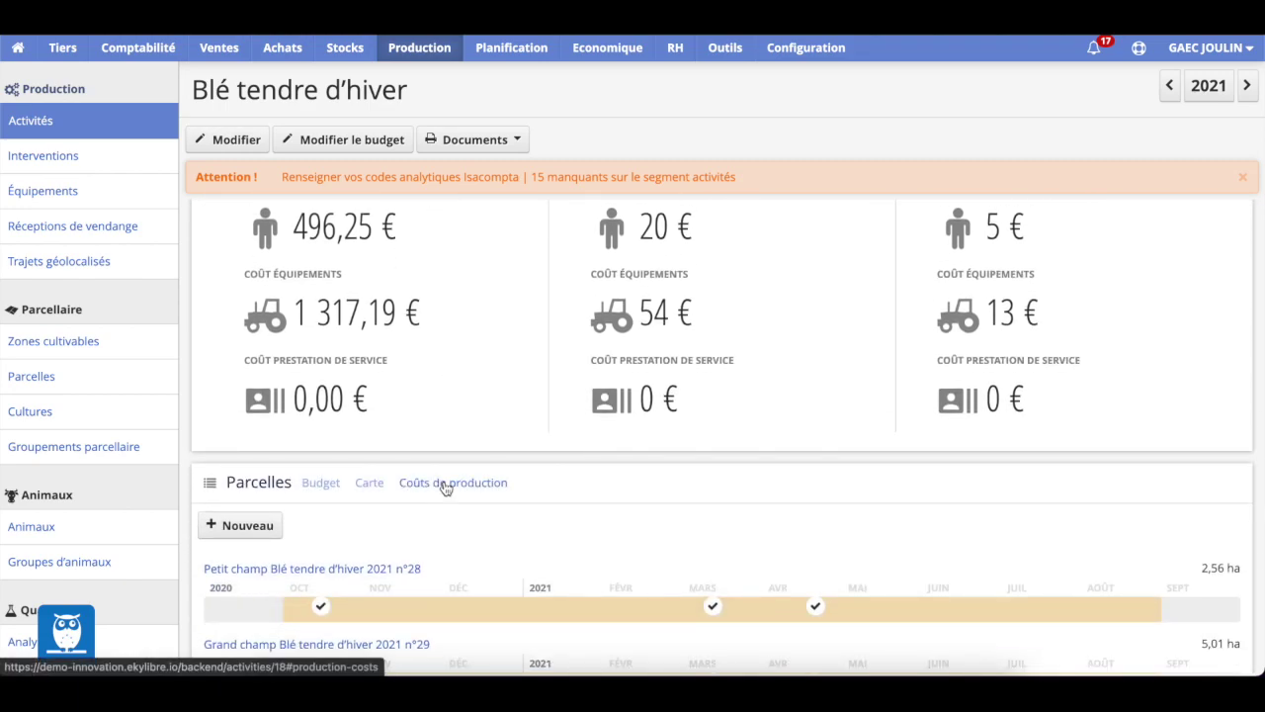
{"action": "left_click", "coordinate": [446, 489]}
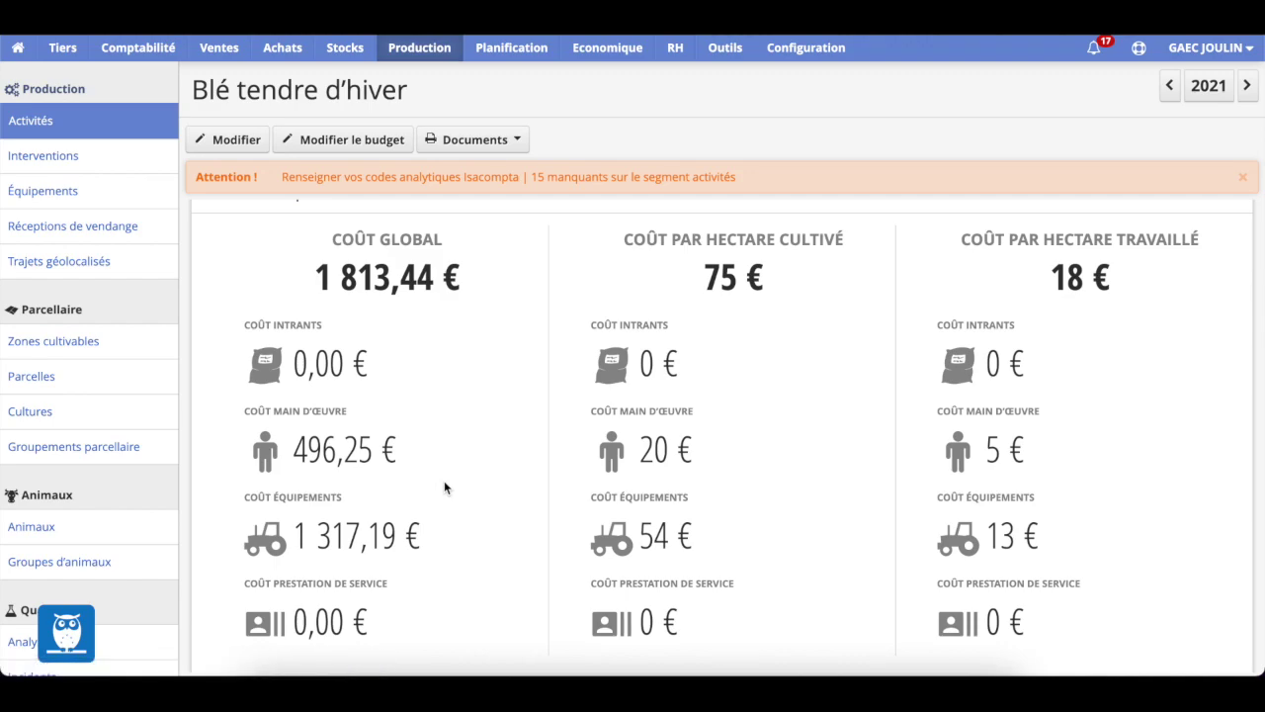
{"action": "scroll", "coordinate": [444, 482], "scroll_direction": "down", "scroll_amount": 6}
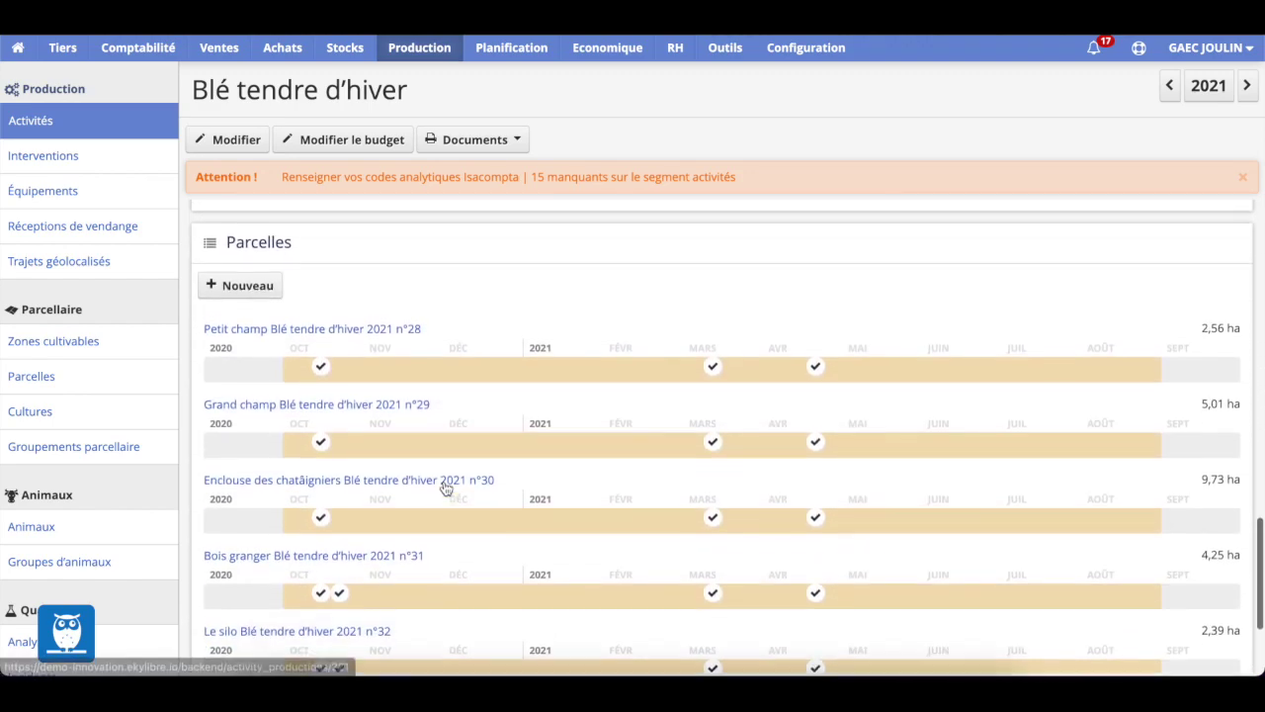
{"action": "scroll", "coordinate": [419, 498], "scroll_direction": "down", "scroll_amount": 2}
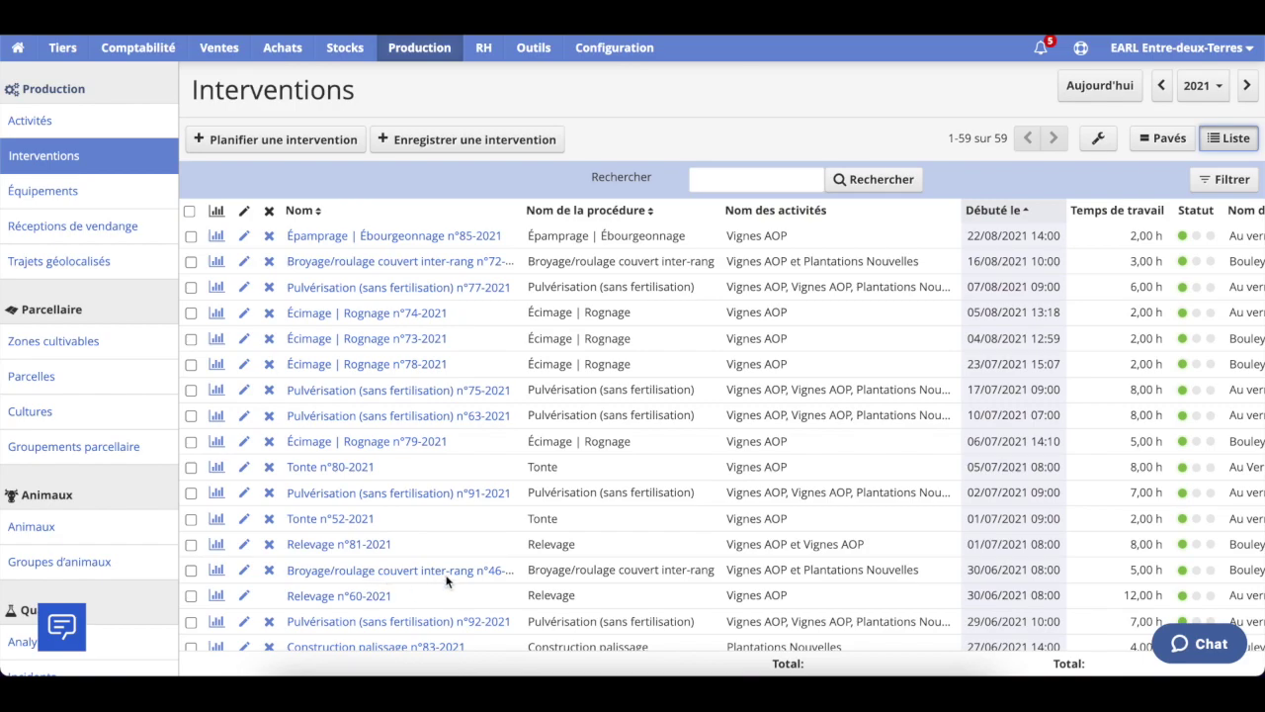
Open the intervention Pulvérisation (sans fertilisation) n°63-2021 and examine its map, costs and target crops
{"action": "left_click", "coordinate": [360, 423]}
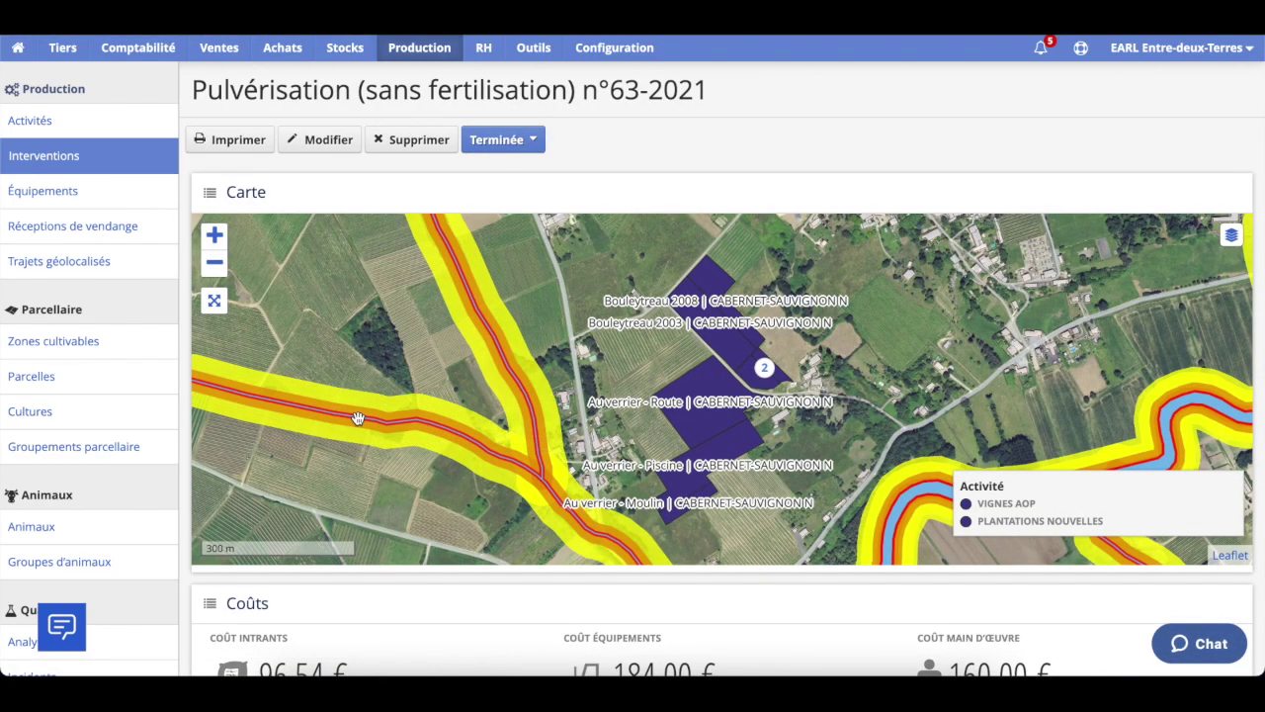
{"action": "scroll", "coordinate": [358, 417], "scroll_direction": "down", "scroll_amount": 4}
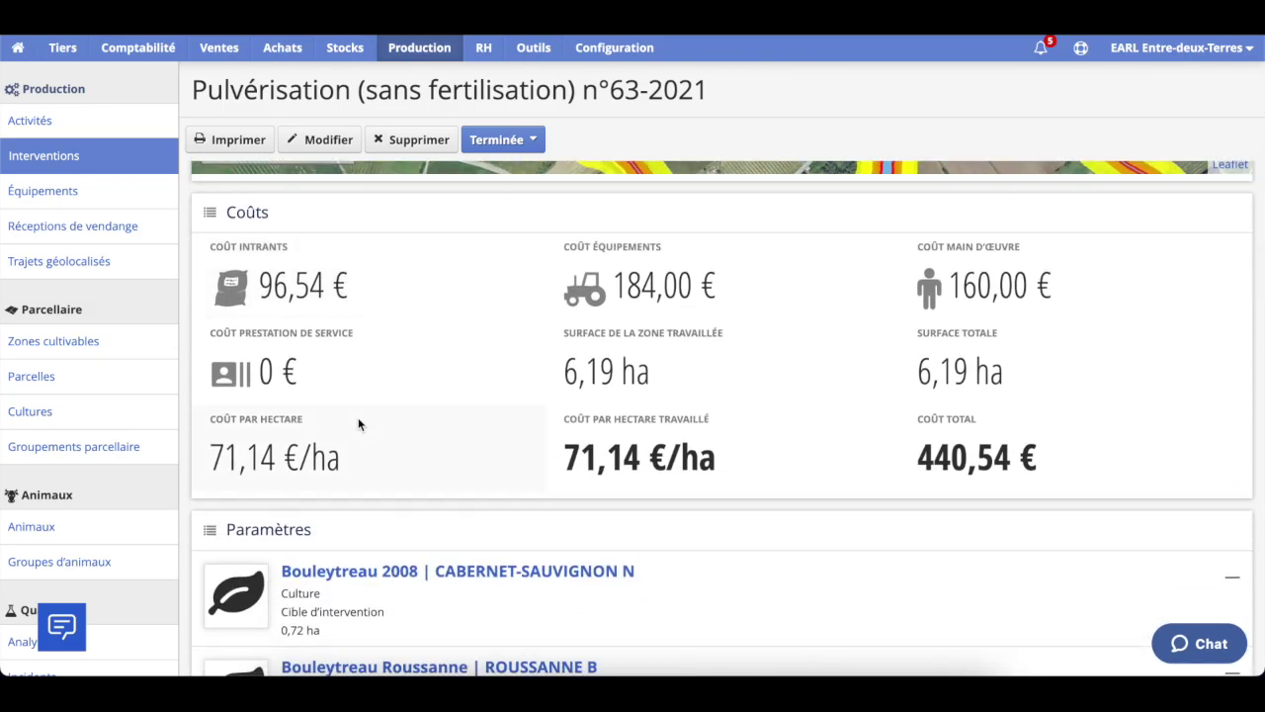
{"action": "scroll", "coordinate": [358, 424], "scroll_direction": "down", "scroll_amount": 1}
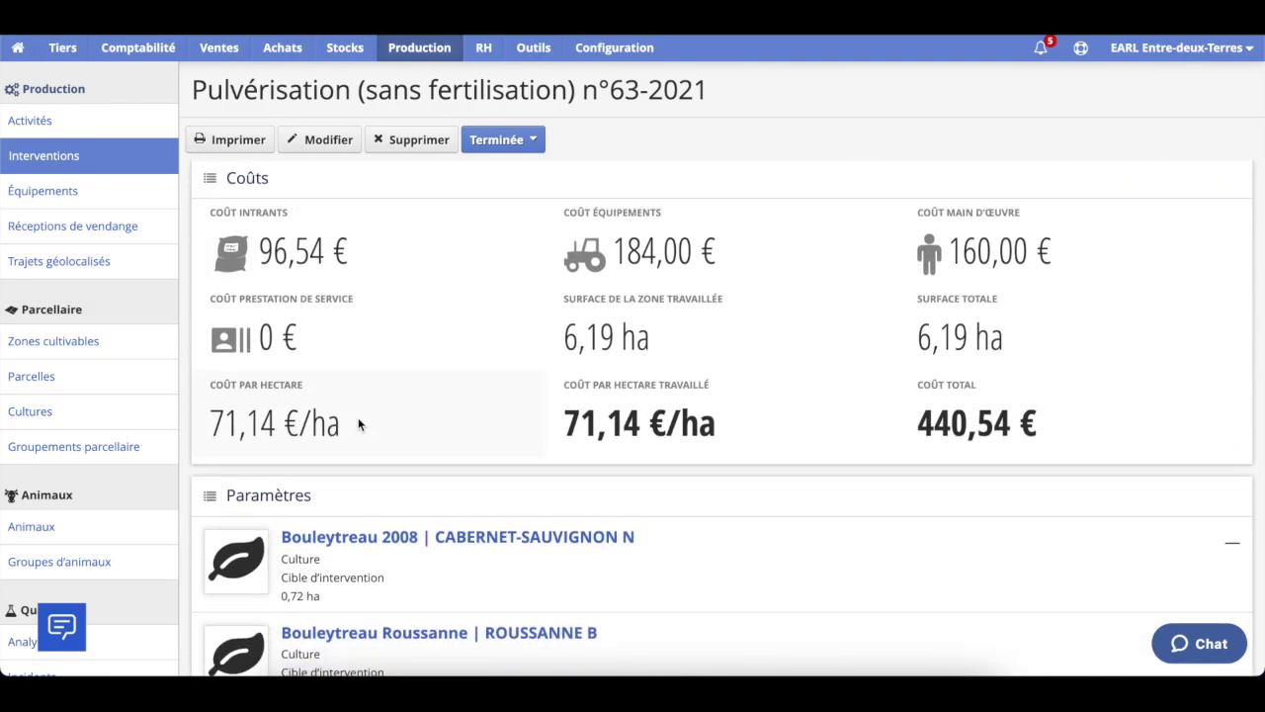
{"action": "scroll", "coordinate": [358, 423], "scroll_direction": "down", "scroll_amount": 5}
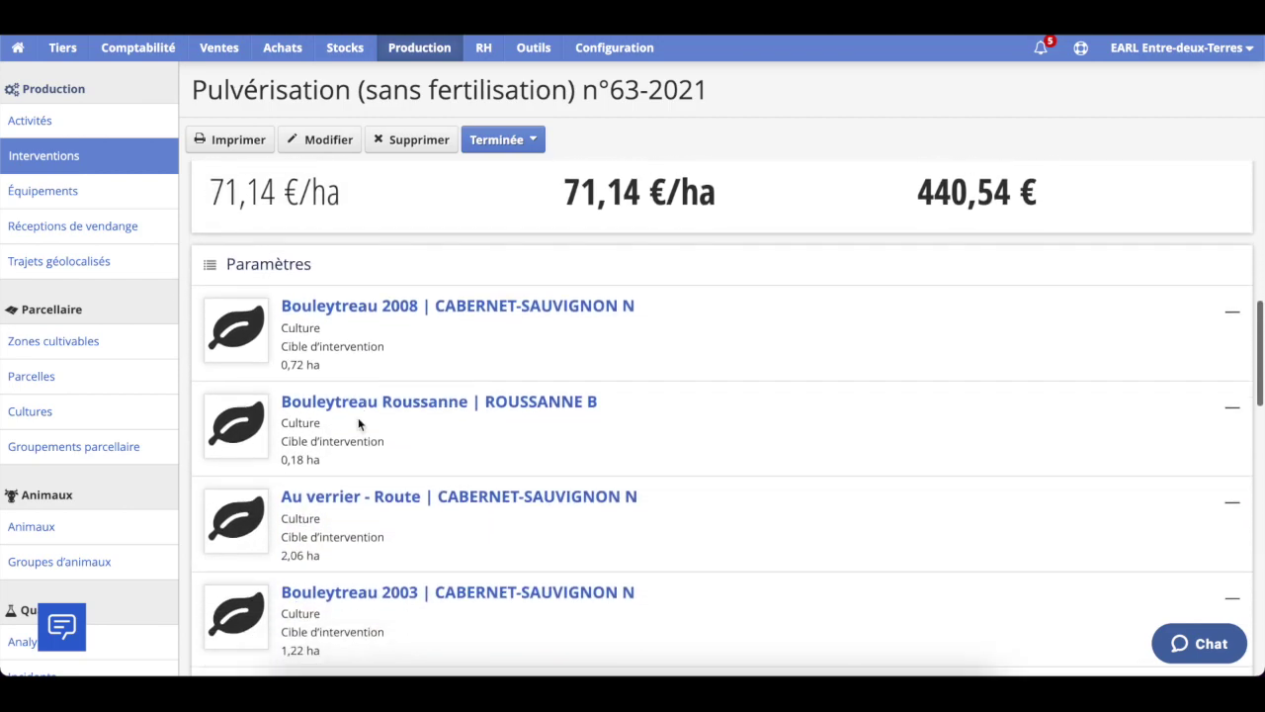
Examine how the intervention's plant protection products, operator and equipment are costed, including the purchase and usage price sources
{"action": "scroll", "coordinate": [359, 423], "scroll_direction": "down", "scroll_amount": 4}
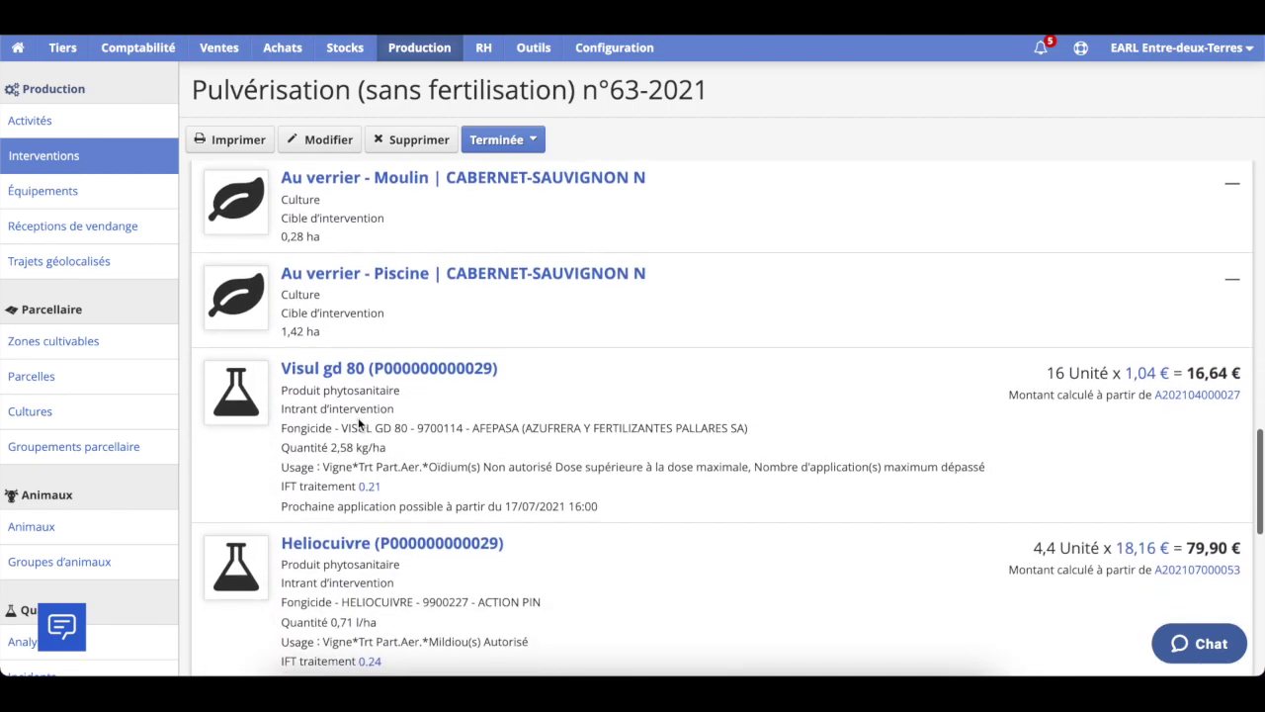
{"action": "scroll", "coordinate": [358, 421], "scroll_direction": "down", "scroll_amount": 1}
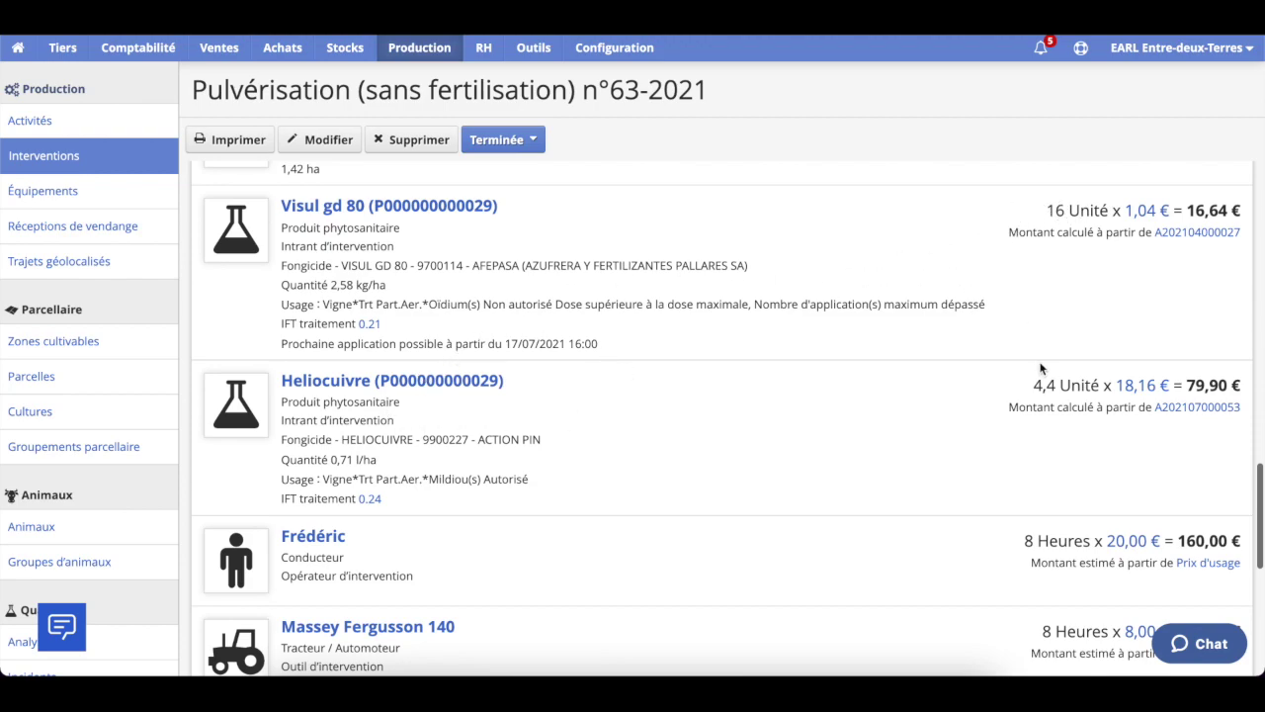
{"action": "scroll", "coordinate": [1003, 395], "scroll_direction": "down", "scroll_amount": 1}
{"action": "scroll", "coordinate": [1004, 395], "scroll_direction": "up", "scroll_amount": 1}
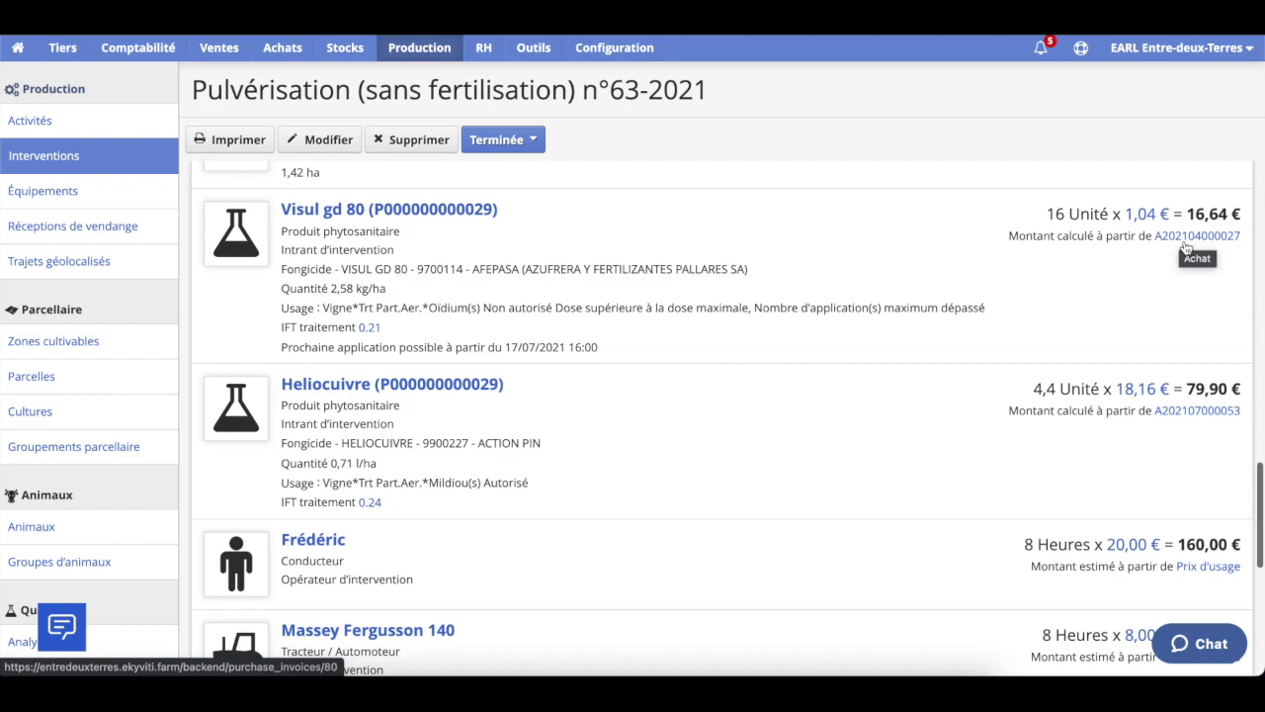
{"action": "scroll", "coordinate": [755, 520], "scroll_direction": "down", "scroll_amount": 3}
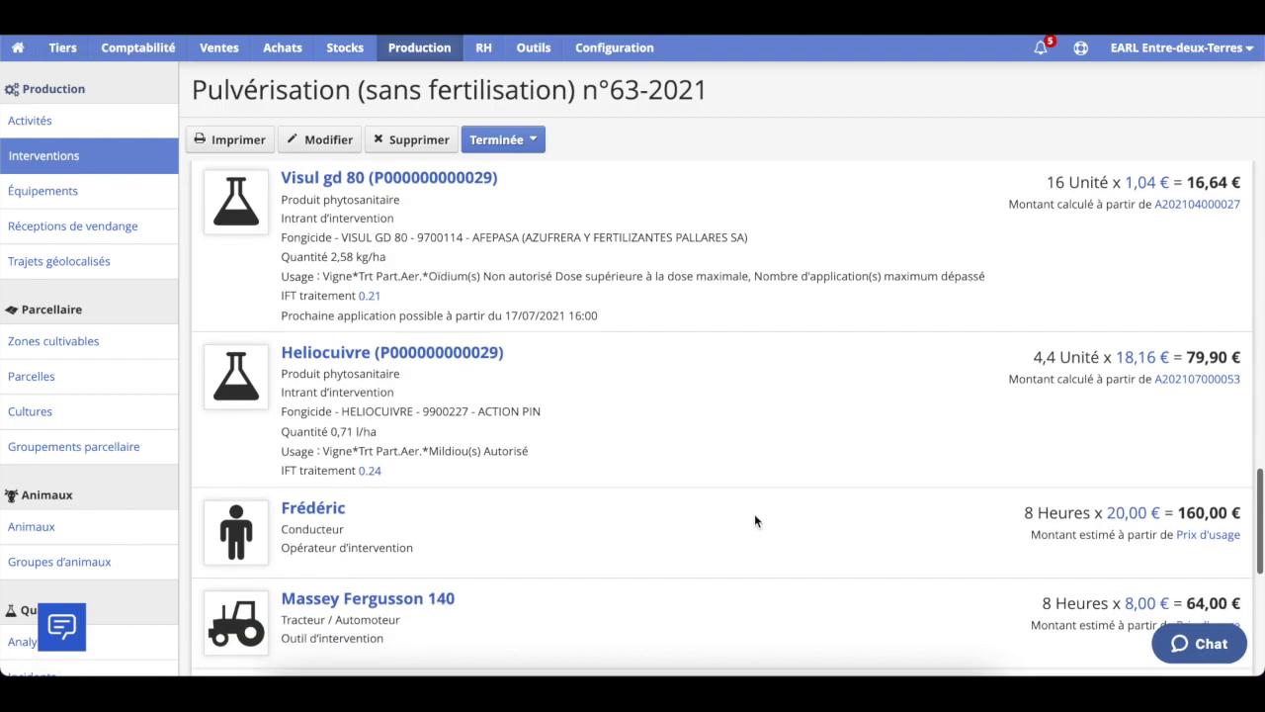
{"action": "scroll", "coordinate": [754, 520], "scroll_direction": "down", "scroll_amount": 1}
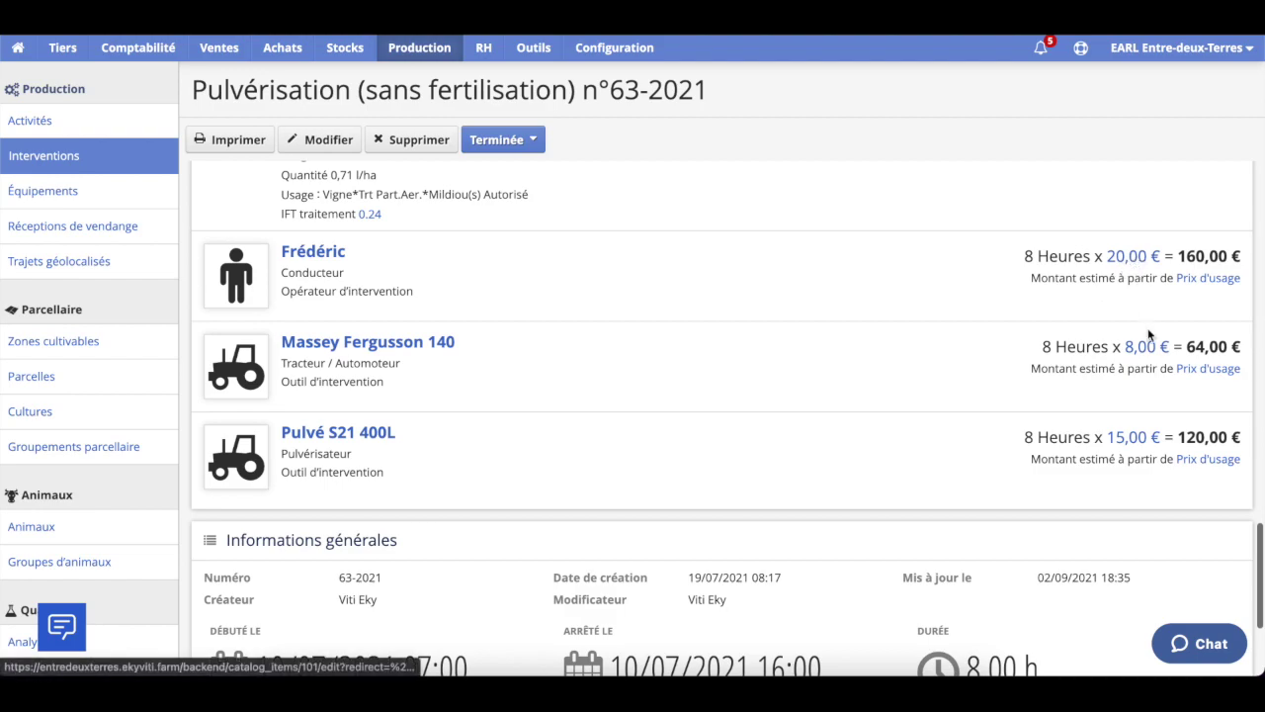
Set the hourly usage price of the Pulvé S21 400L sprayer to 20 excluding tax and save it
{"action": "left_click", "coordinate": [1133, 440]}
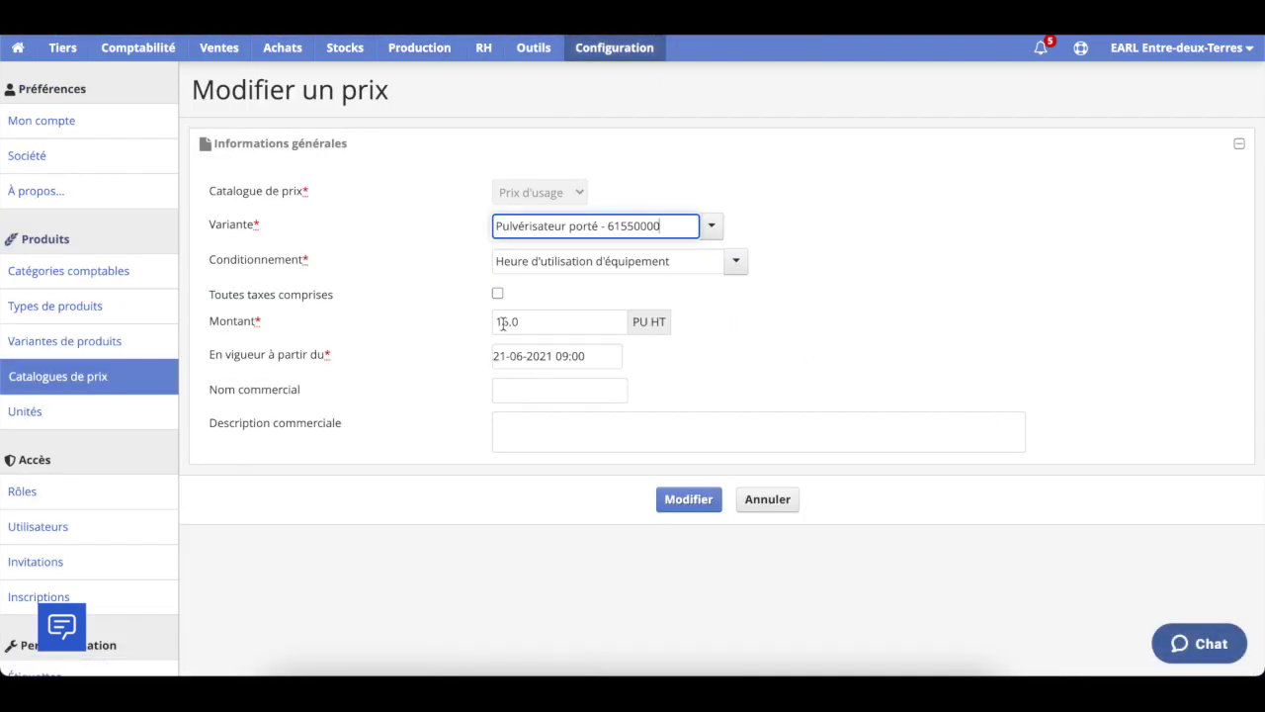
{"action": "double_click", "coordinate": [502, 322]}
{"action": "type", "text": "20"}
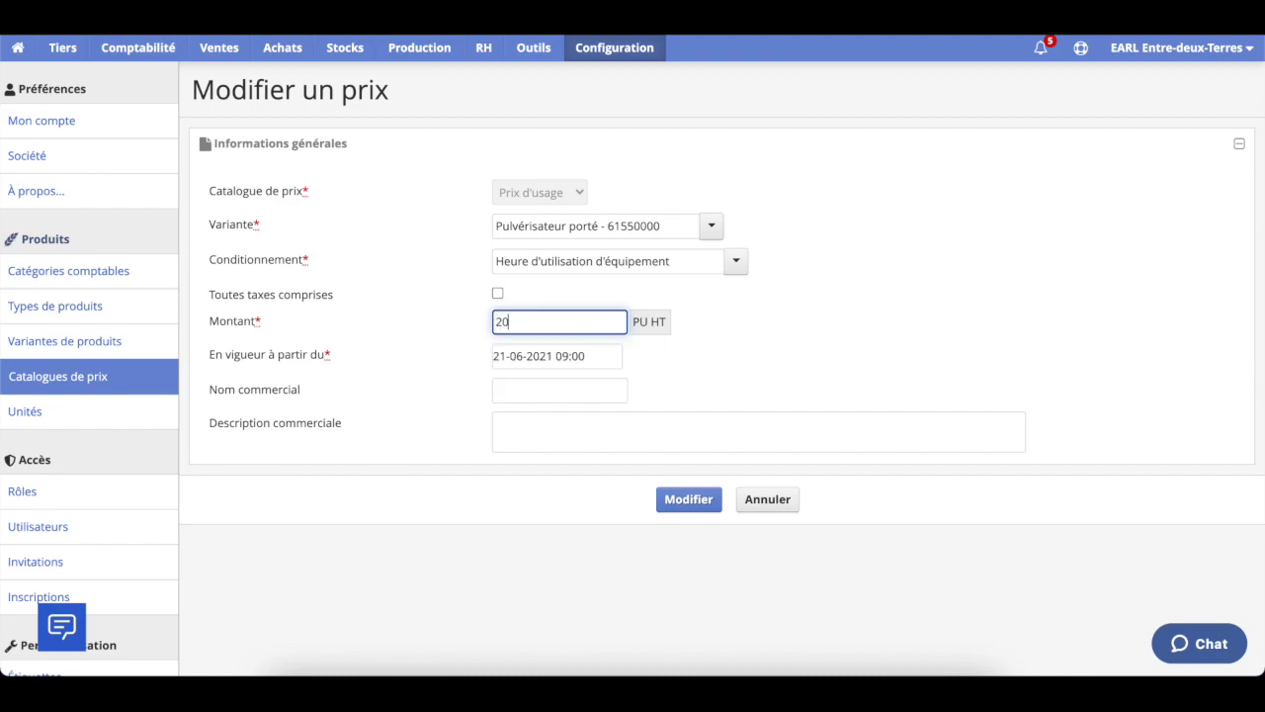
{"action": "key", "text": "Return"}
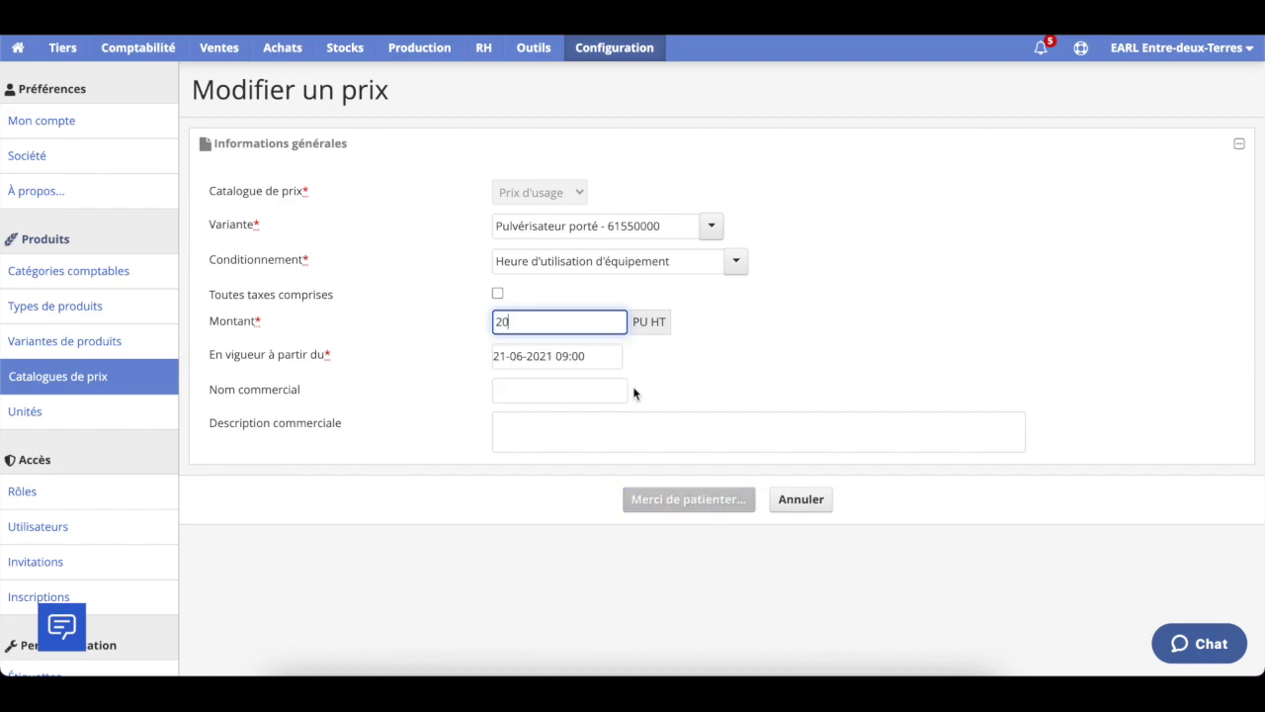
{"action": "scroll", "coordinate": [744, 402], "scroll_direction": "down", "scroll_amount": 10}
{"action": "scroll", "coordinate": [744, 403], "scroll_direction": "down", "scroll_amount": 5}
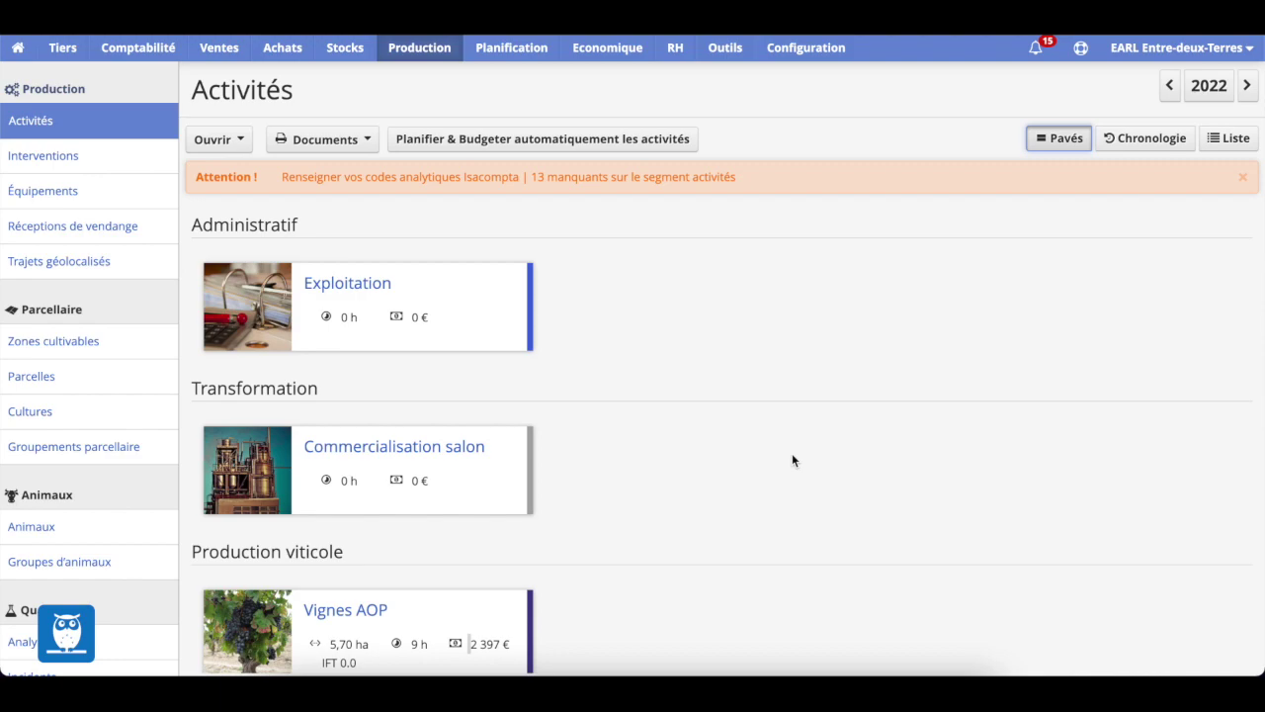
Review the 2022 administrative, transformation, vine production and winemaking activity cards
{"action": "scroll", "coordinate": [793, 460], "scroll_direction": "down", "scroll_amount": 3}
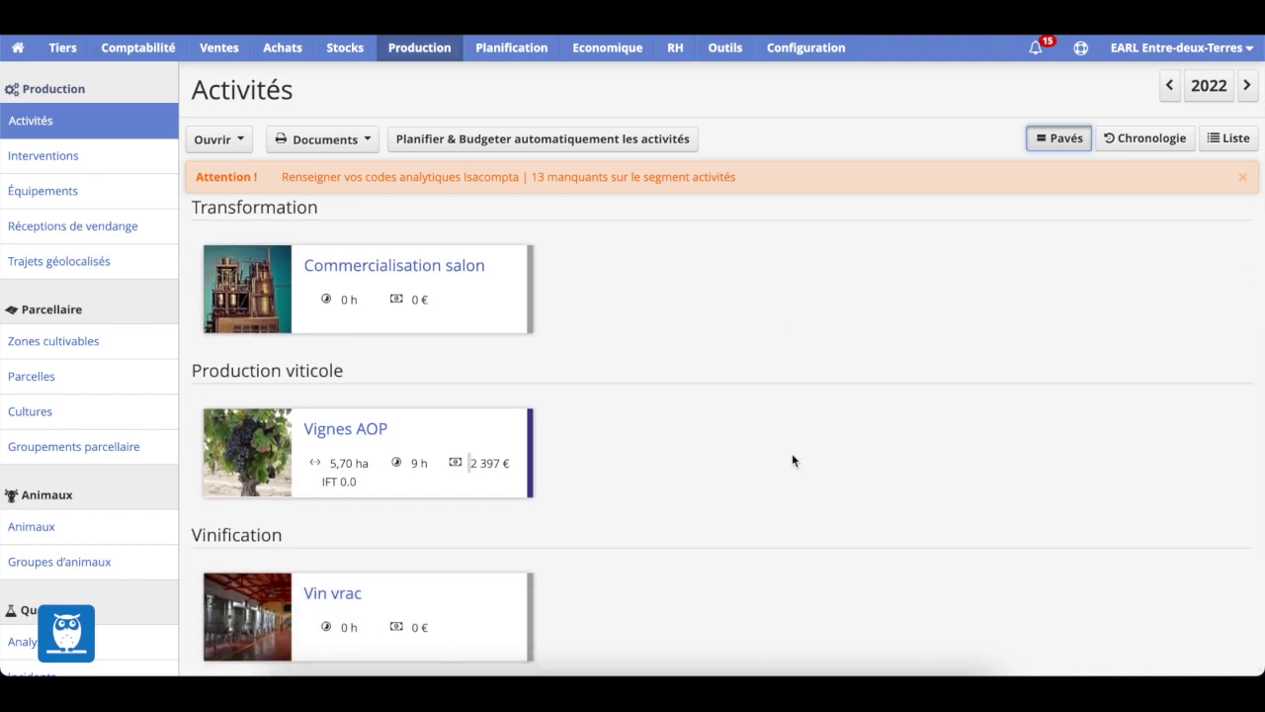
{"action": "scroll", "coordinate": [792, 459], "scroll_direction": "up", "scroll_amount": 3}
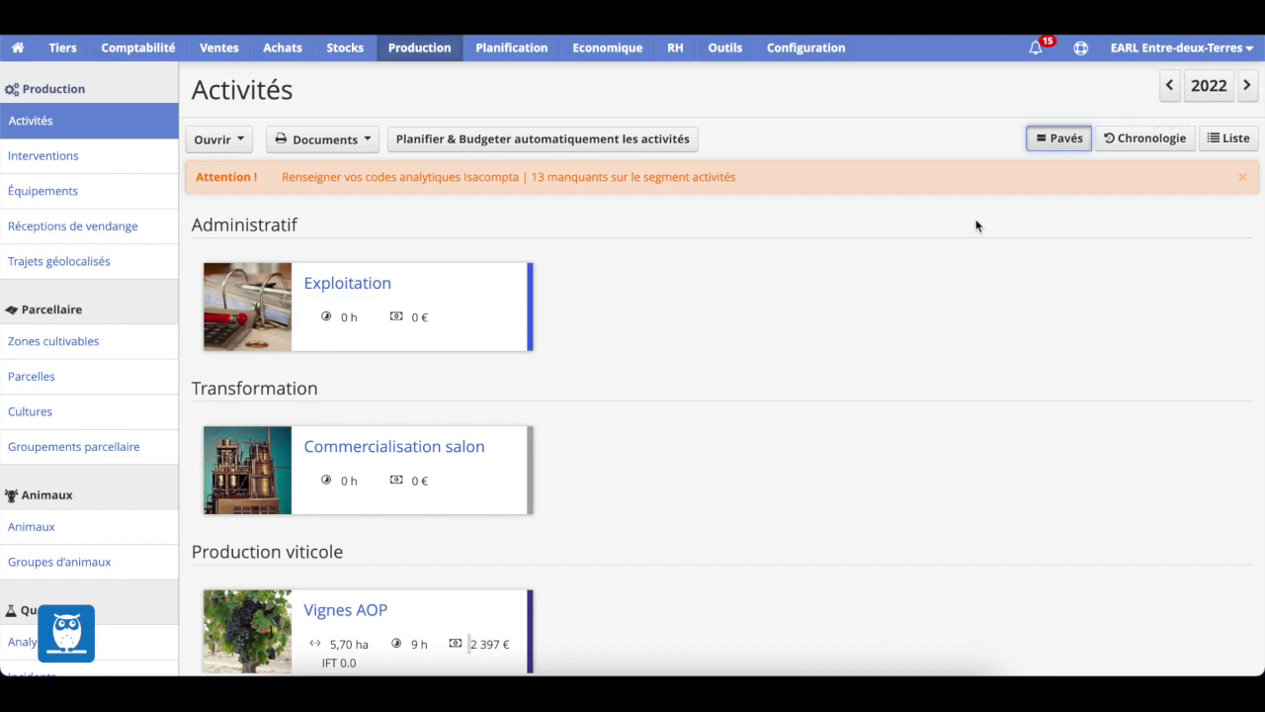
{"action": "scroll", "coordinate": [611, 426], "scroll_direction": "down", "scroll_amount": 2}
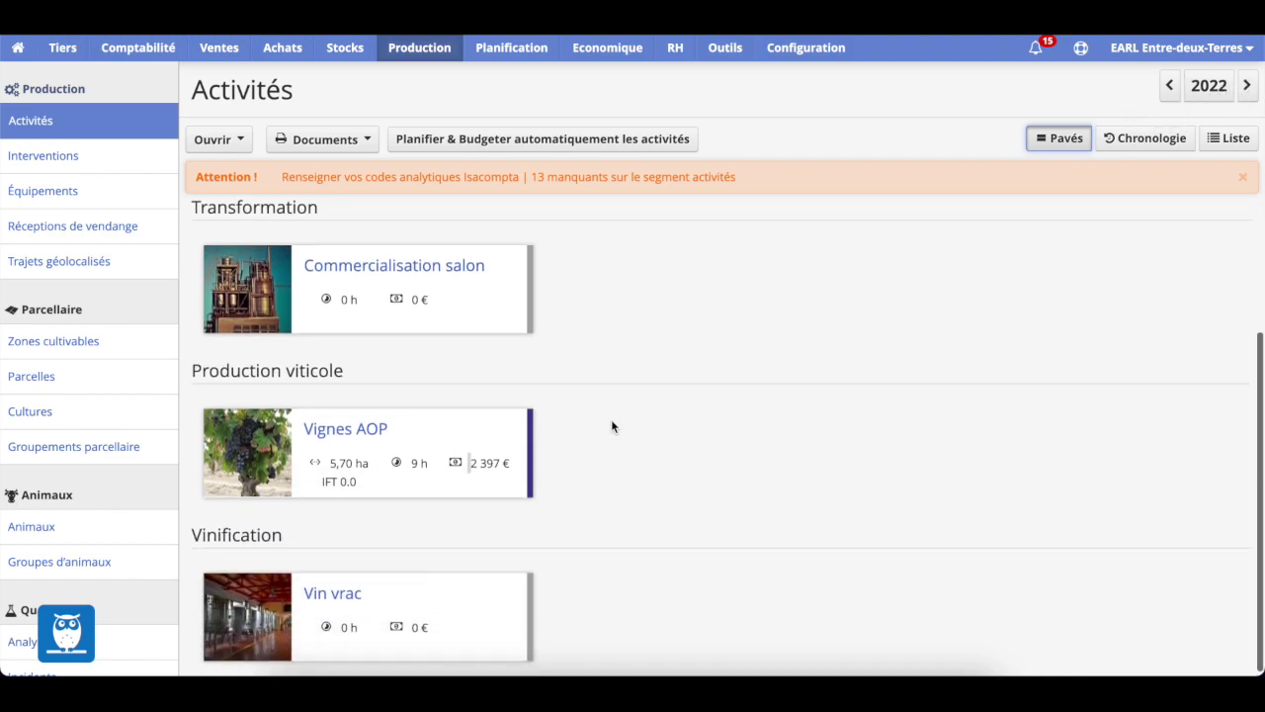
{"action": "scroll", "coordinate": [611, 426], "scroll_direction": "up", "scroll_amount": 2}
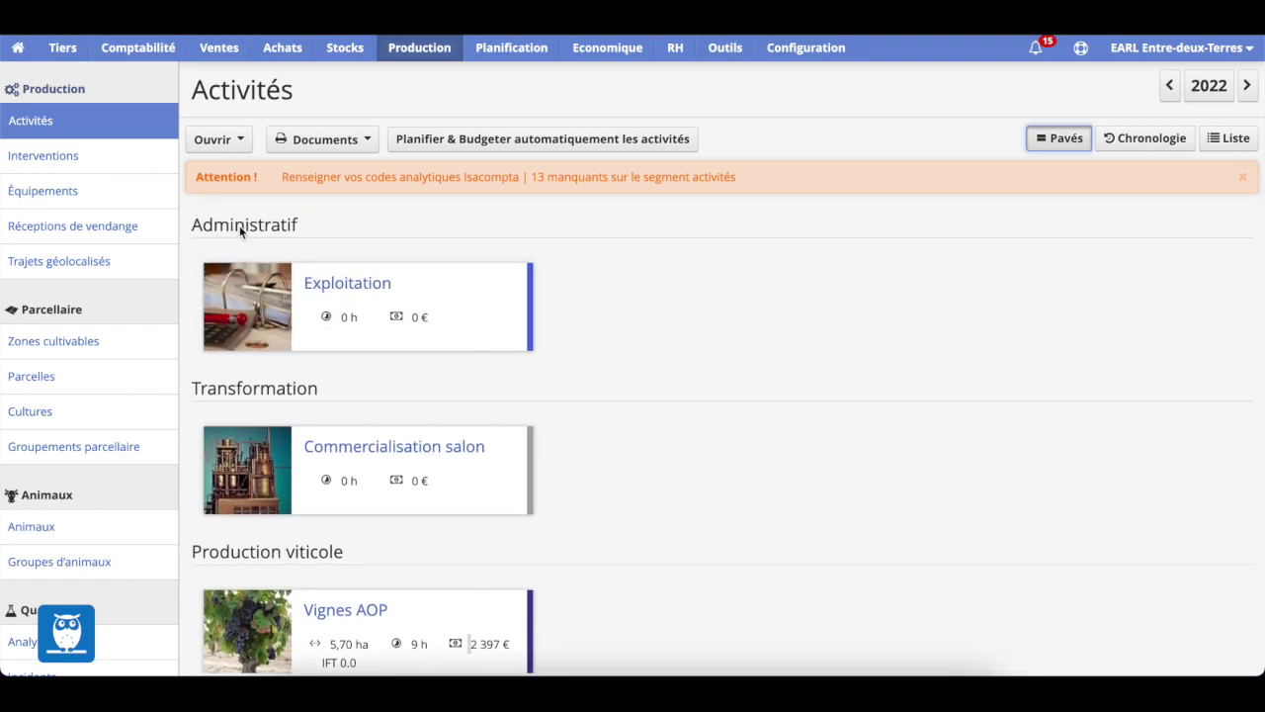
Open the 2022 budget of the Exploitation activity for editing and skim through its expense lines and totals
{"action": "left_click", "coordinate": [364, 292]}
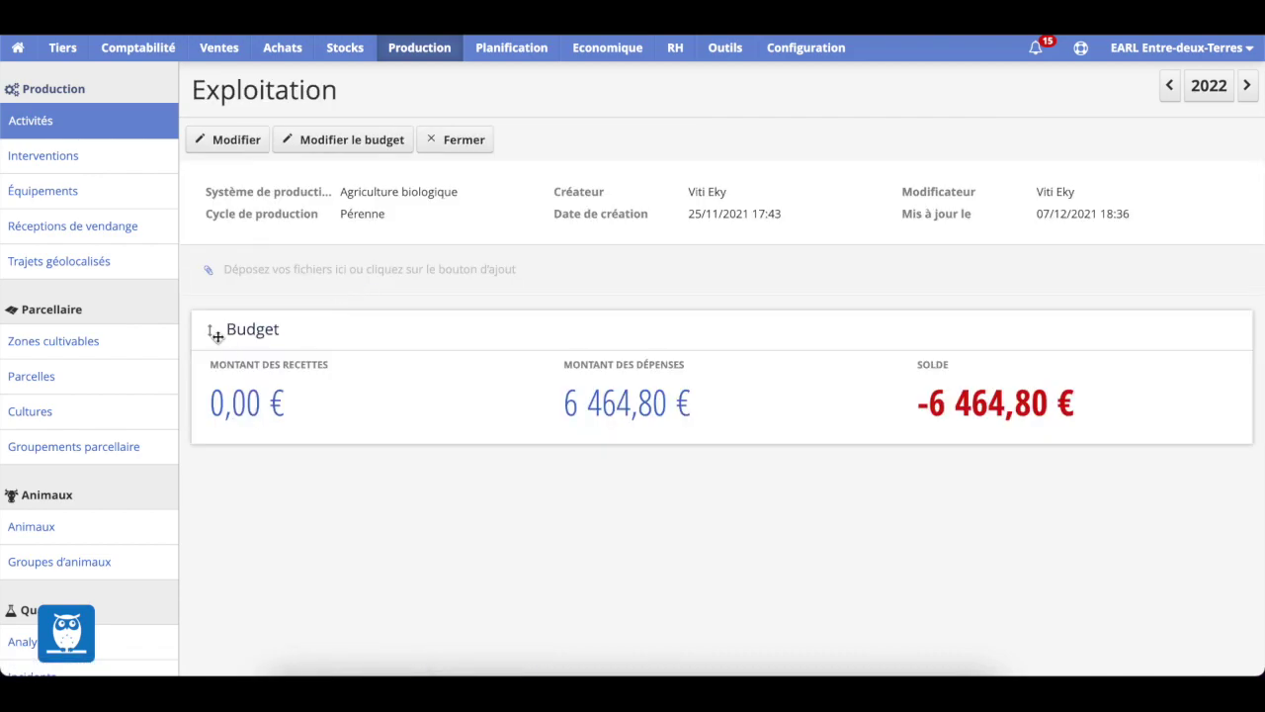
{"action": "left_click", "coordinate": [590, 396]}
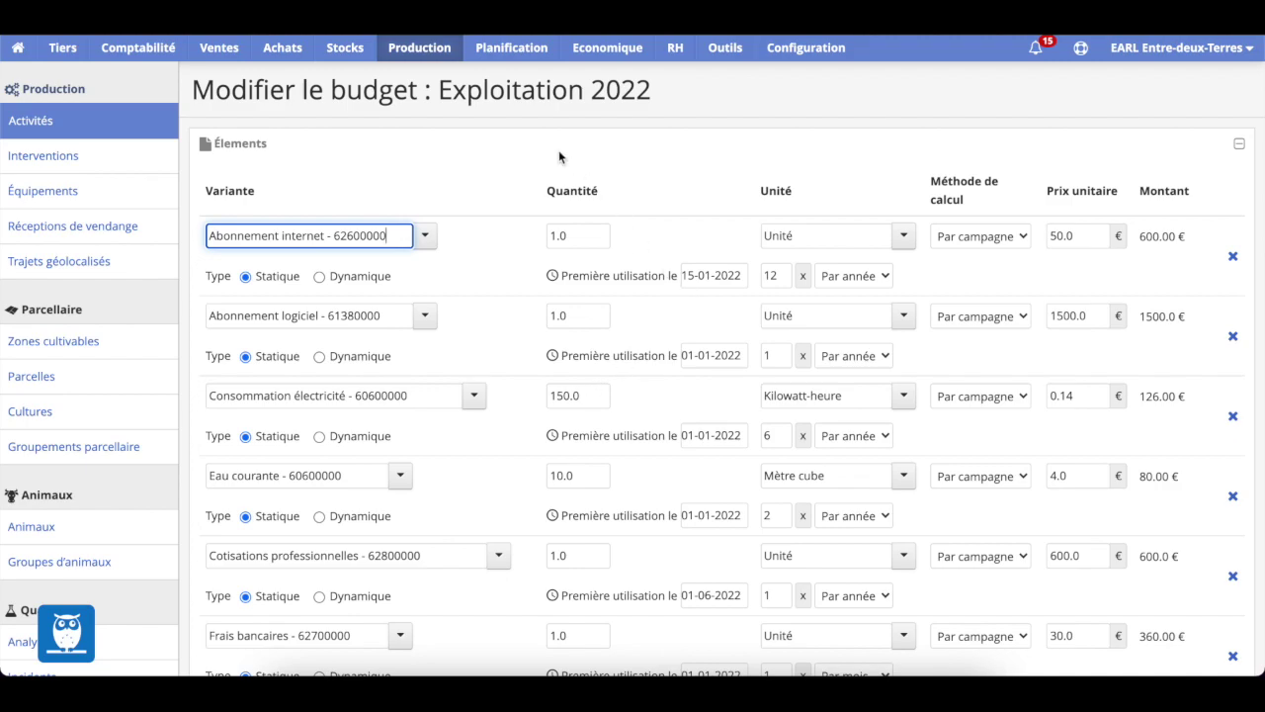
{"action": "left_click_drag", "start_coordinate": [442, 90], "coordinate": [661, 98]}
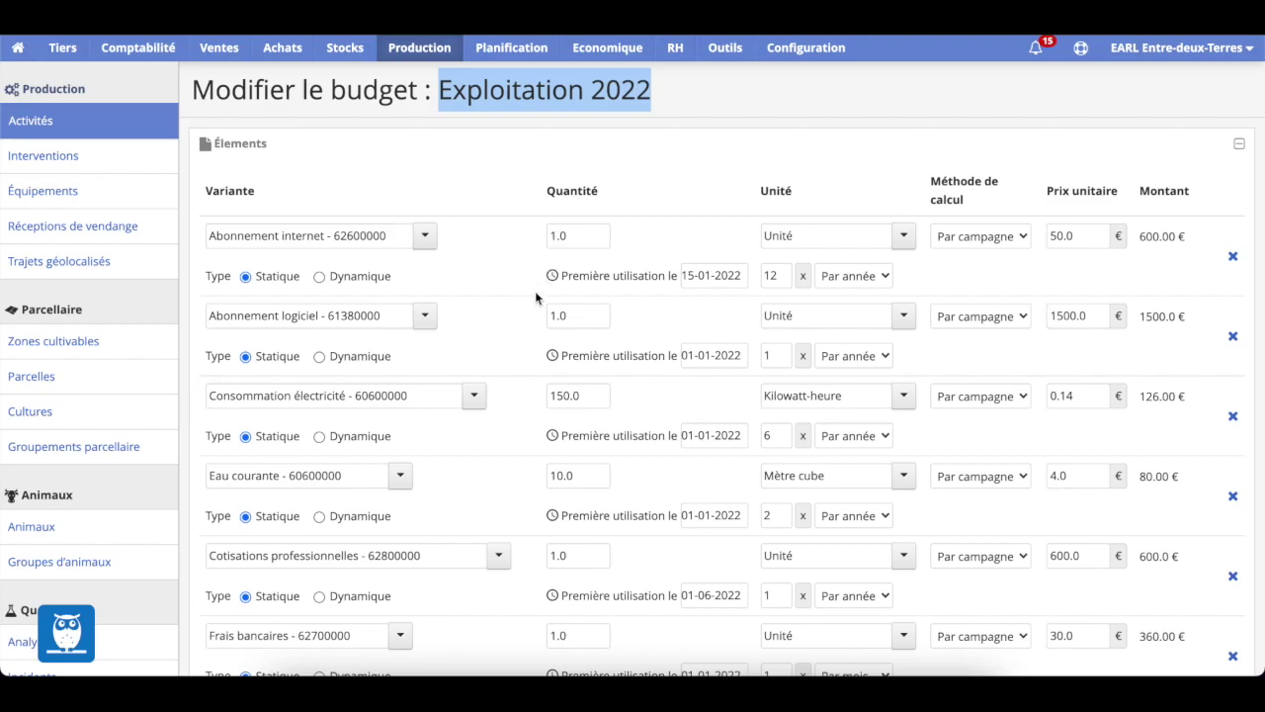
{"action": "scroll", "coordinate": [496, 373], "scroll_direction": "down", "scroll_amount": 5}
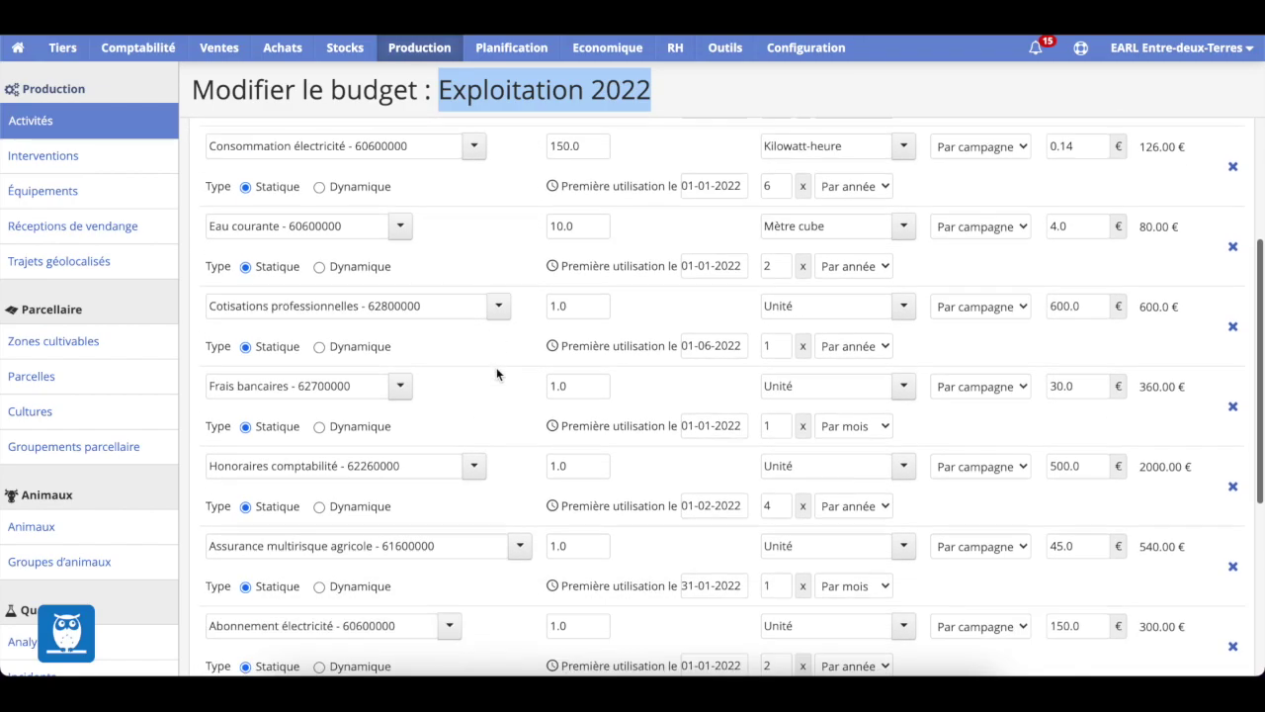
{"action": "scroll", "coordinate": [496, 374], "scroll_direction": "down", "scroll_amount": 5}
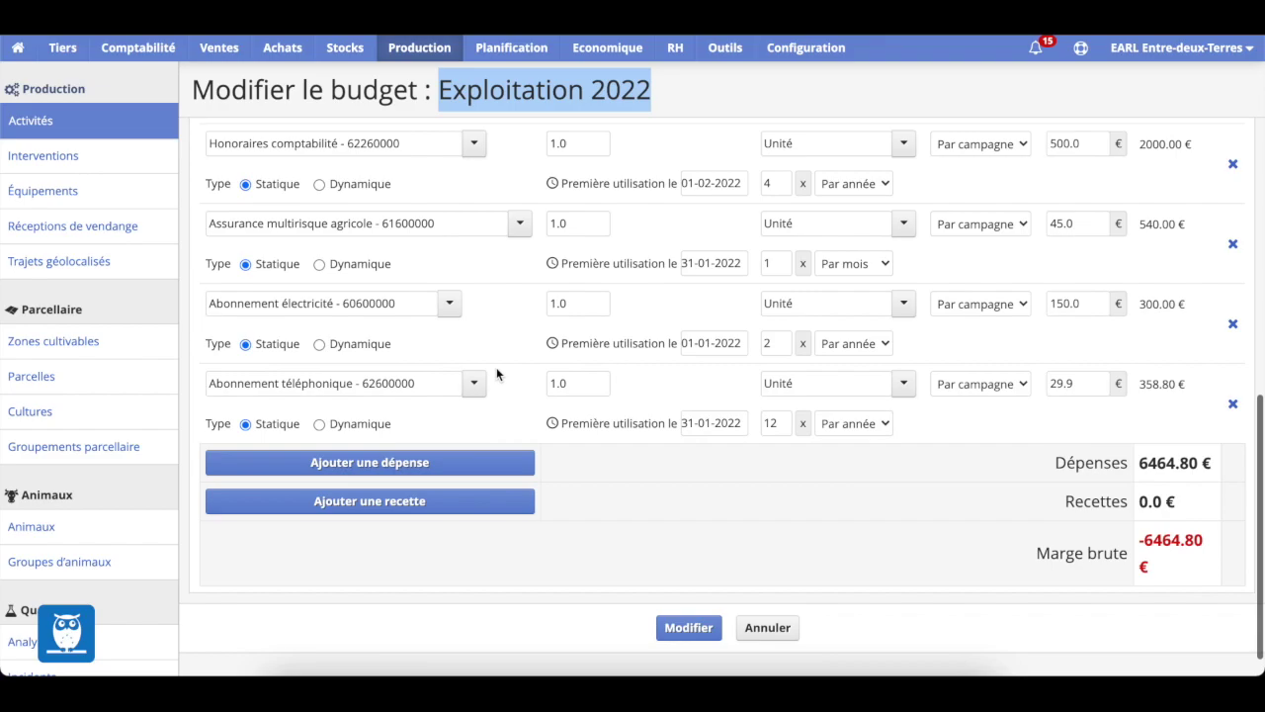
{"action": "scroll", "coordinate": [496, 373], "scroll_direction": "up", "scroll_amount": 6}
{"action": "scroll", "coordinate": [496, 373], "scroll_direction": "up", "scroll_amount": 3}
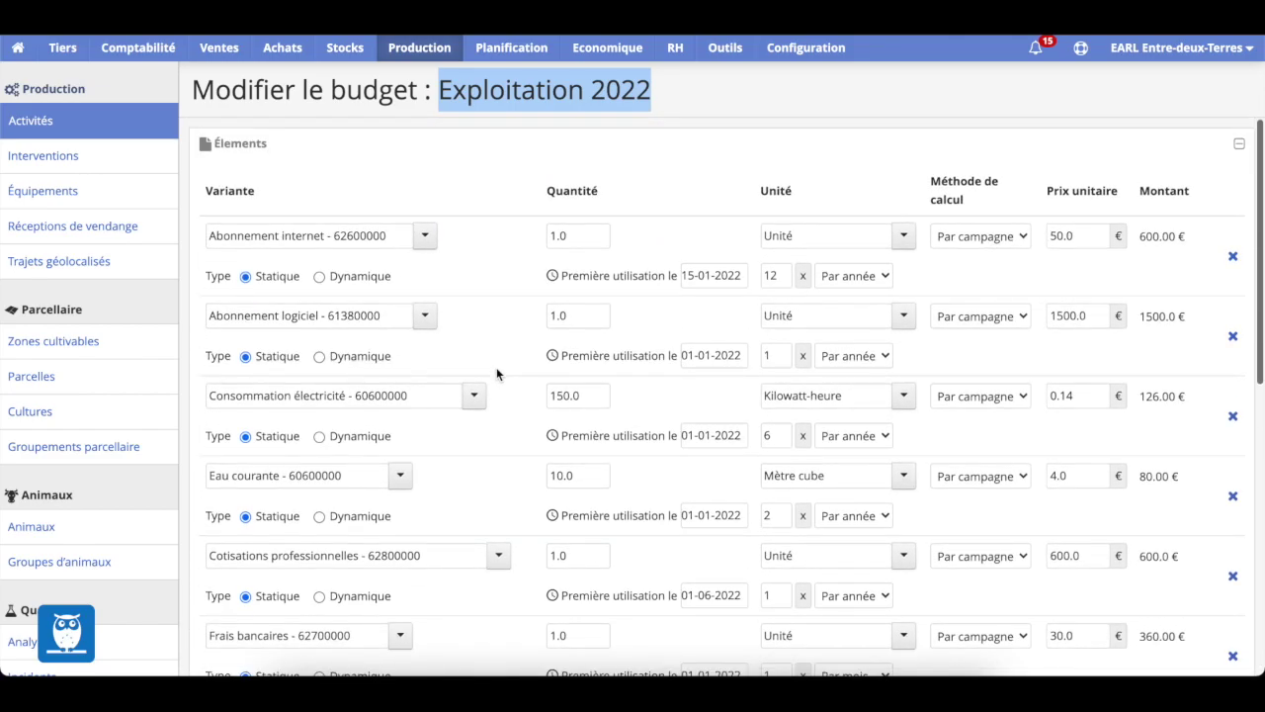
{"action": "left_click", "coordinate": [584, 176]}
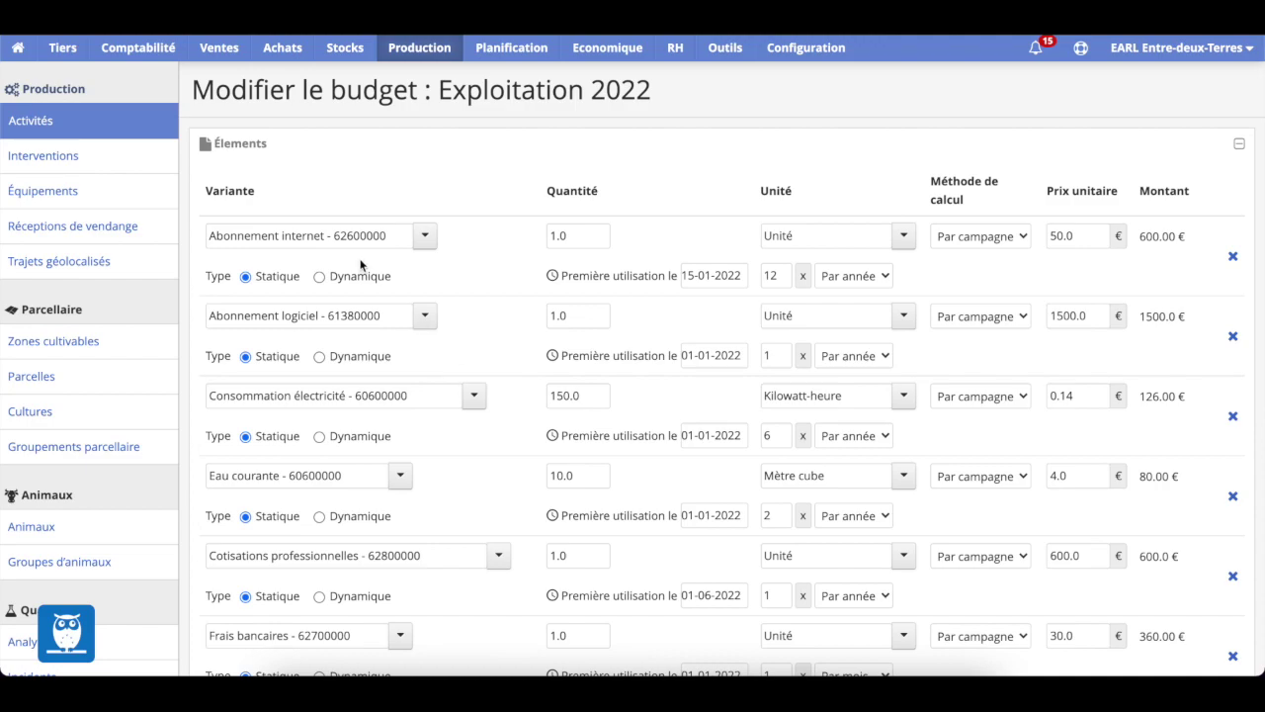
Examine the frequency and unit price of the Exploitation budget's recurring expenses, then leave the budget without saving
{"action": "scroll", "coordinate": [345, 234], "scroll_direction": "down", "scroll_amount": 1}
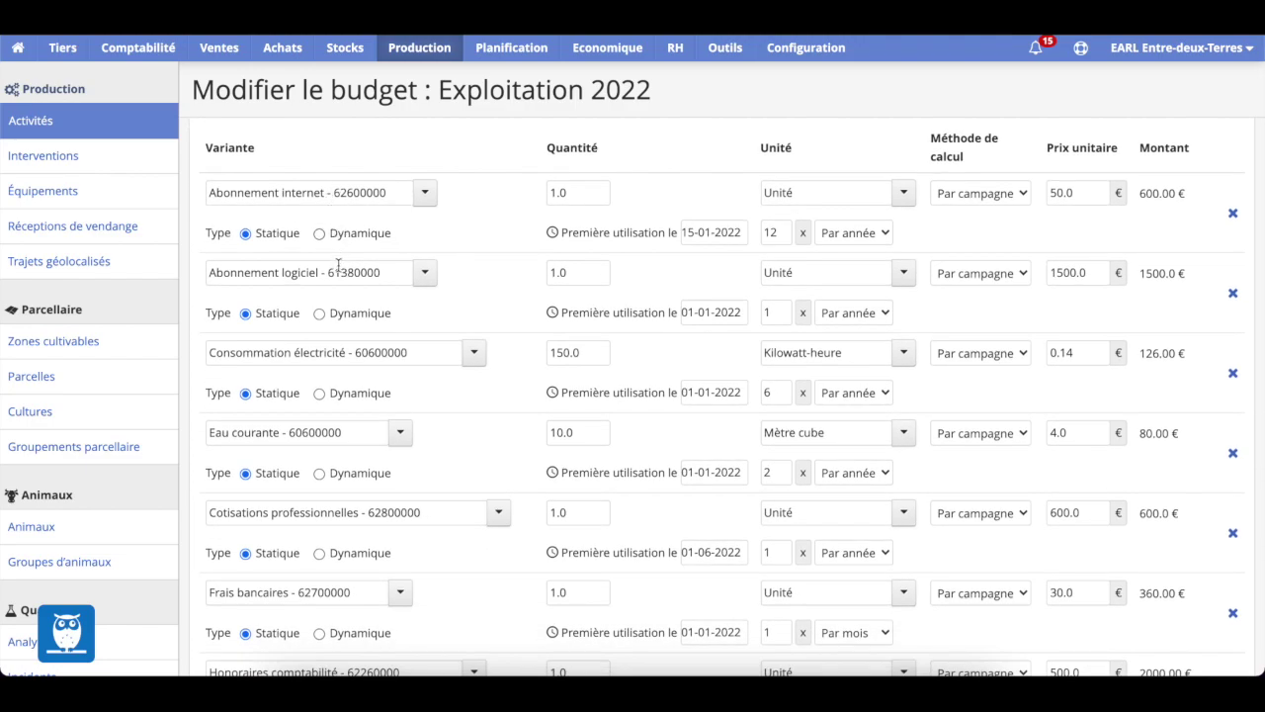
{"action": "scroll", "coordinate": [338, 265], "scroll_direction": "down", "scroll_amount": 2}
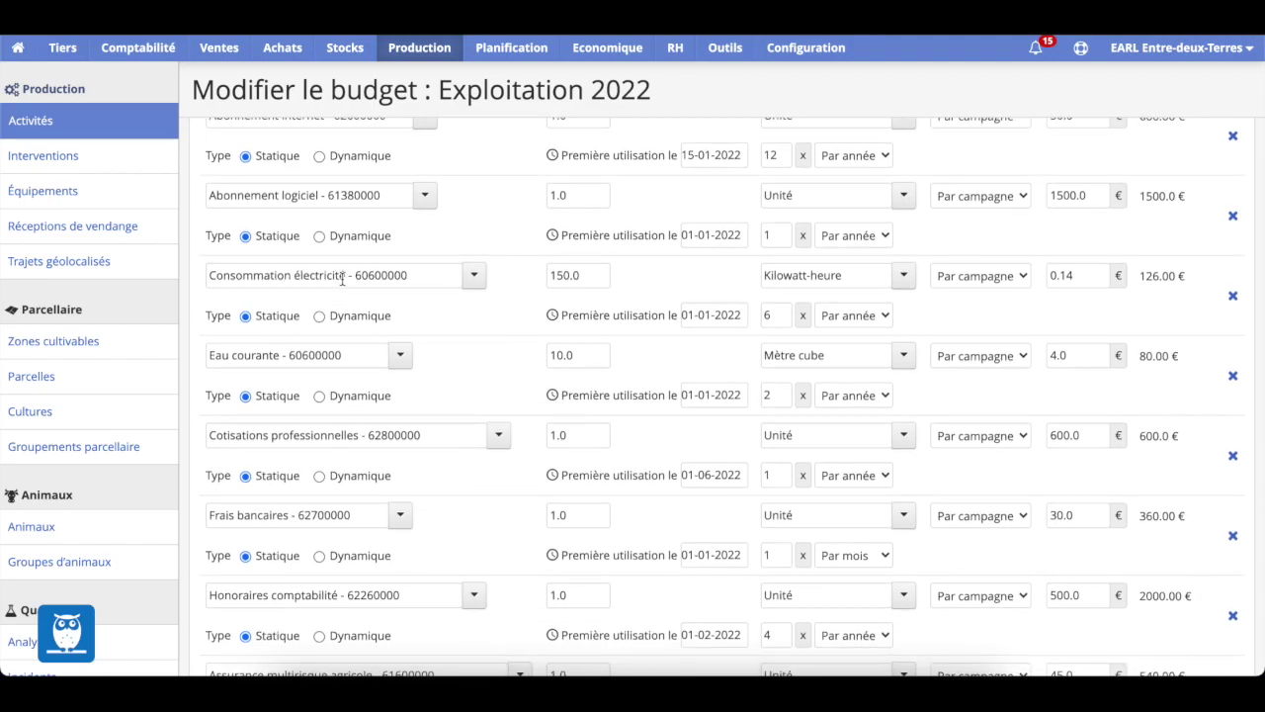
{"action": "scroll", "coordinate": [342, 279], "scroll_direction": "down", "scroll_amount": 2}
{"action": "scroll", "coordinate": [342, 278], "scroll_direction": "down", "scroll_amount": 3}
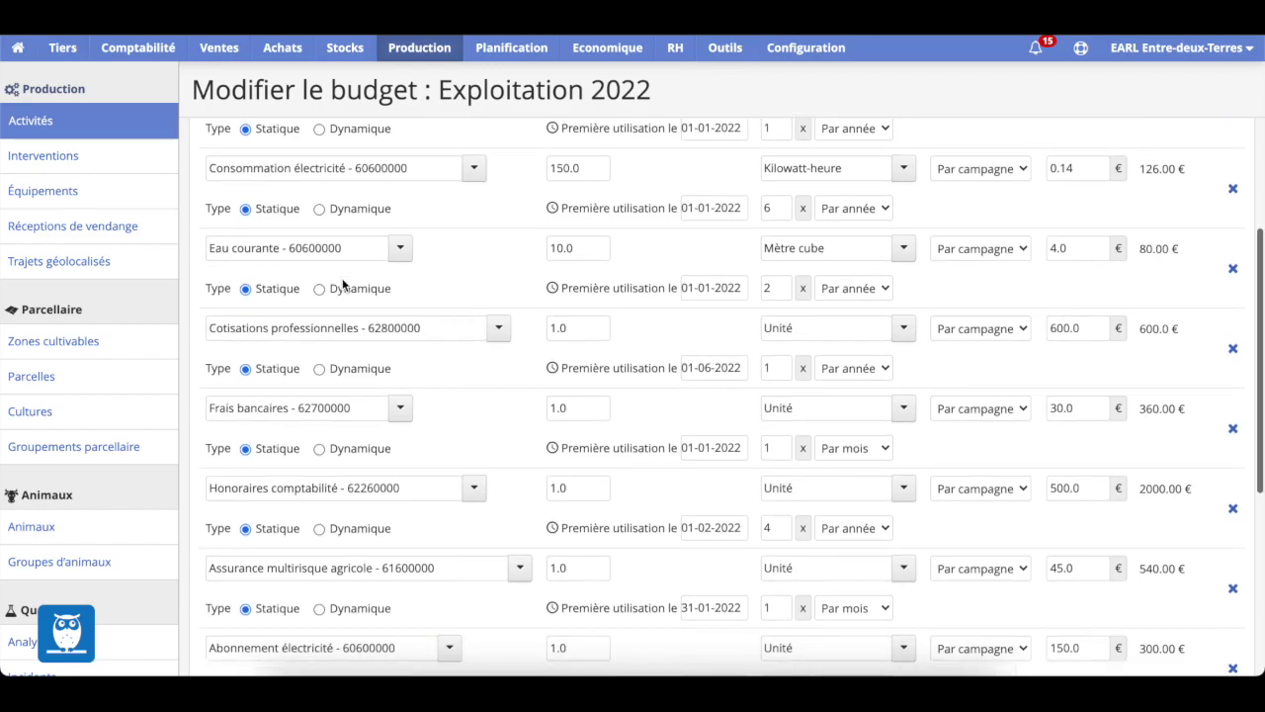
{"action": "scroll", "coordinate": [342, 278], "scroll_direction": "down", "scroll_amount": 2}
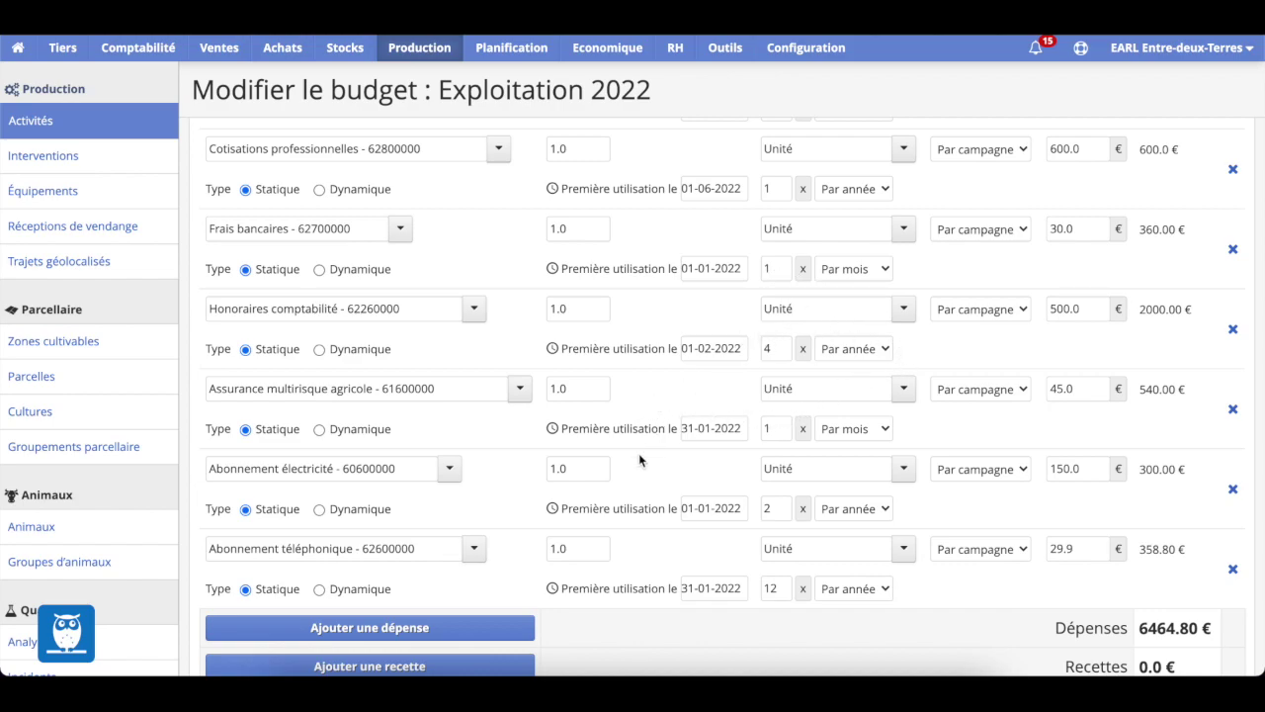
{"action": "scroll", "coordinate": [639, 454], "scroll_direction": "down", "scroll_amount": 2}
{"action": "scroll", "coordinate": [639, 460], "scroll_direction": "up", "scroll_amount": 6}
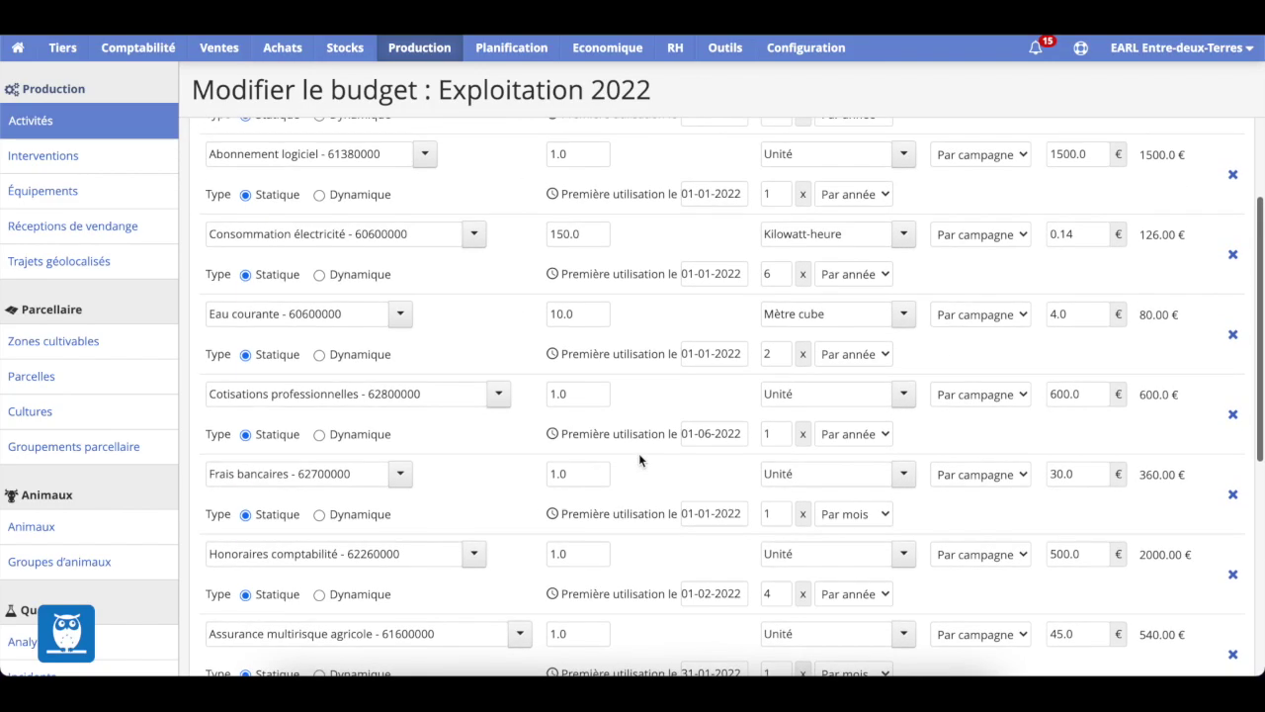
{"action": "scroll", "coordinate": [639, 458], "scroll_direction": "down", "scroll_amount": 8}
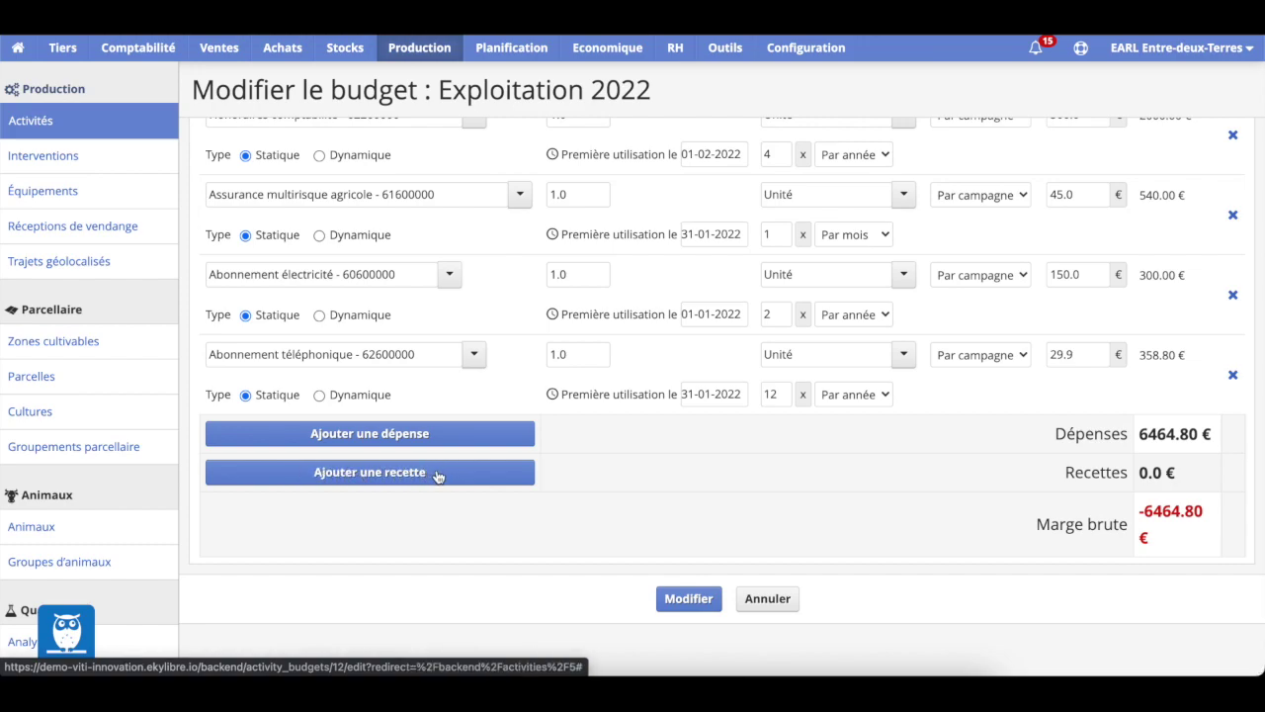
{"action": "left_click", "coordinate": [777, 600]}
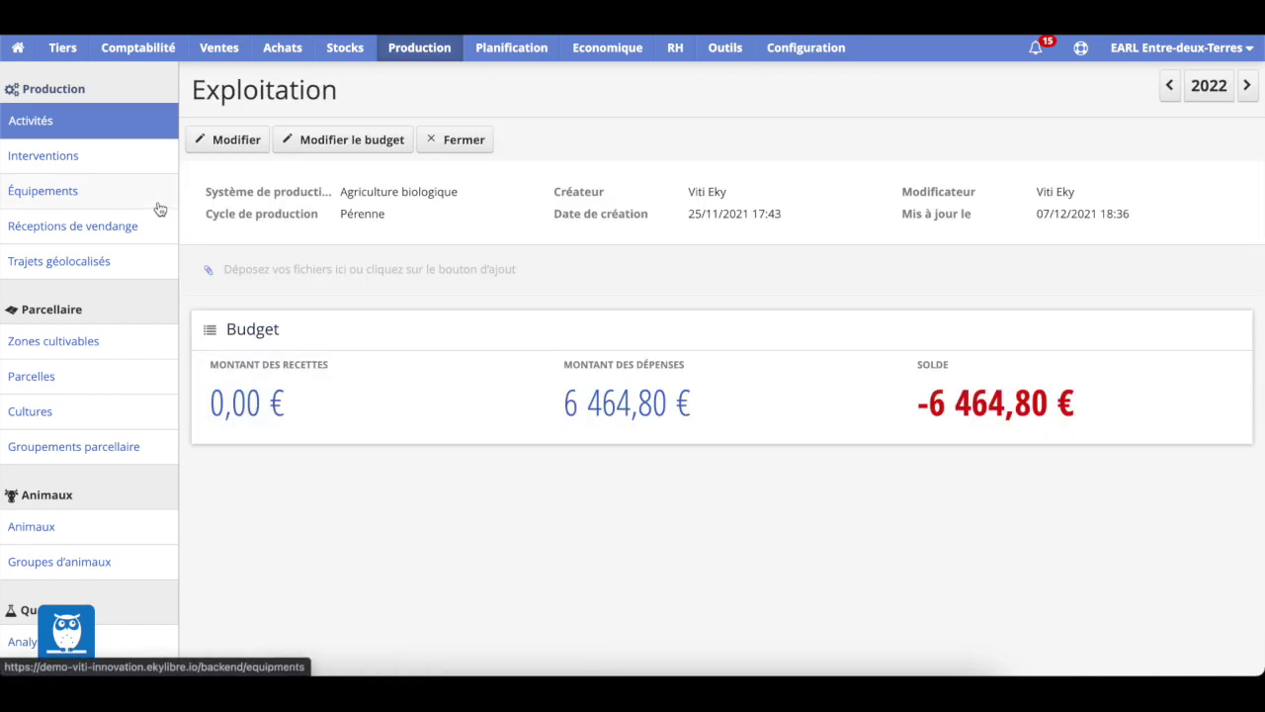
Open the Vignes AOP activity for 2022 and review its surface indicators, budget summary, map and production costs
{"action": "left_click", "coordinate": [59, 122]}
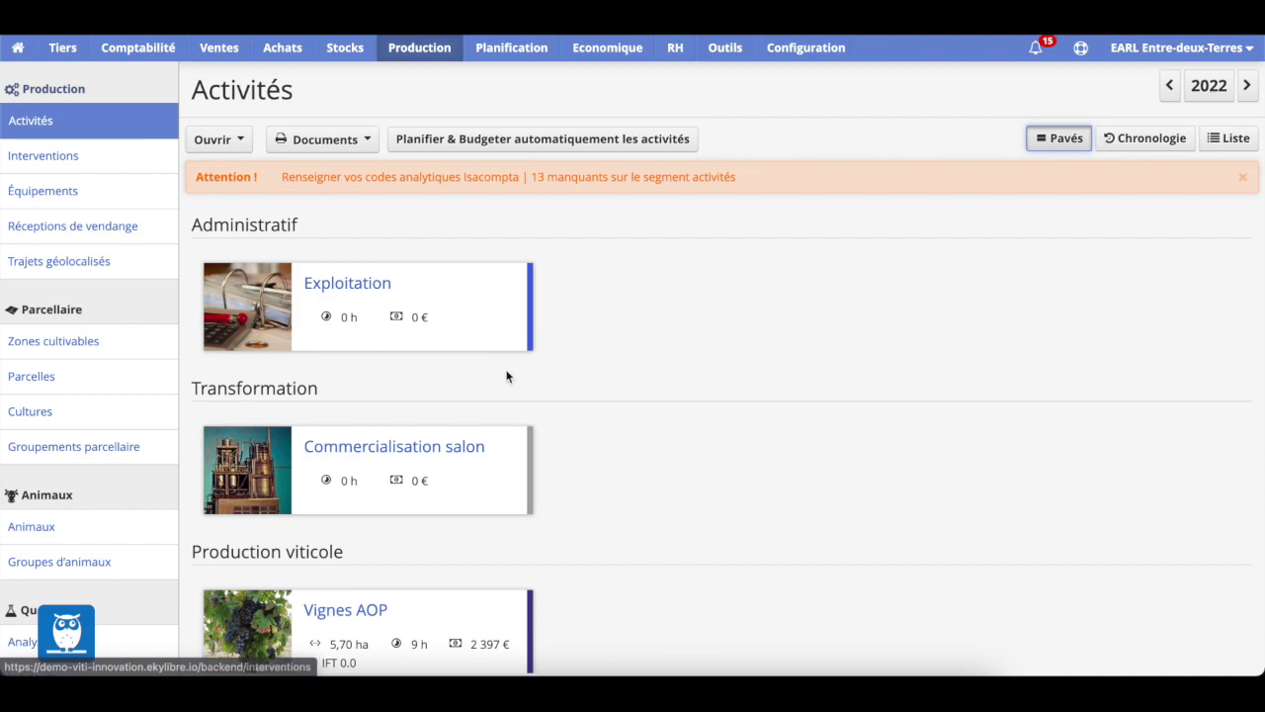
{"action": "scroll", "coordinate": [507, 370], "scroll_direction": "down", "scroll_amount": 3}
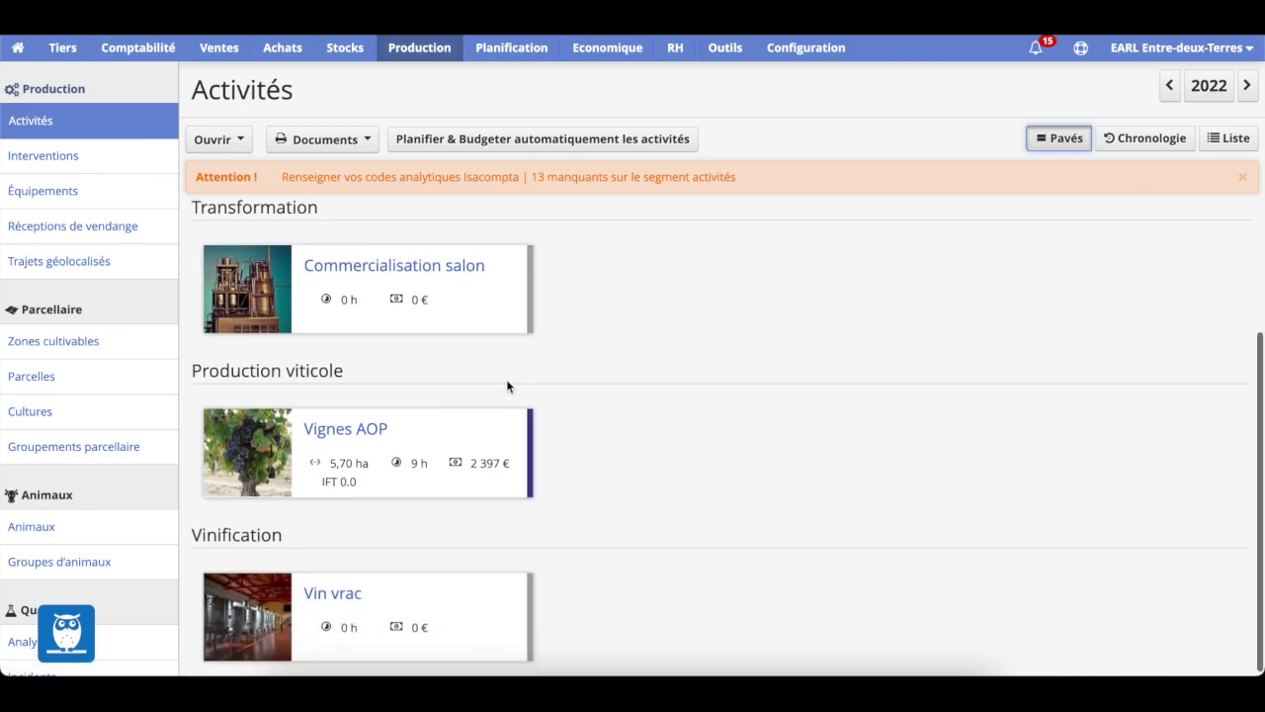
{"action": "left_click", "coordinate": [333, 433]}
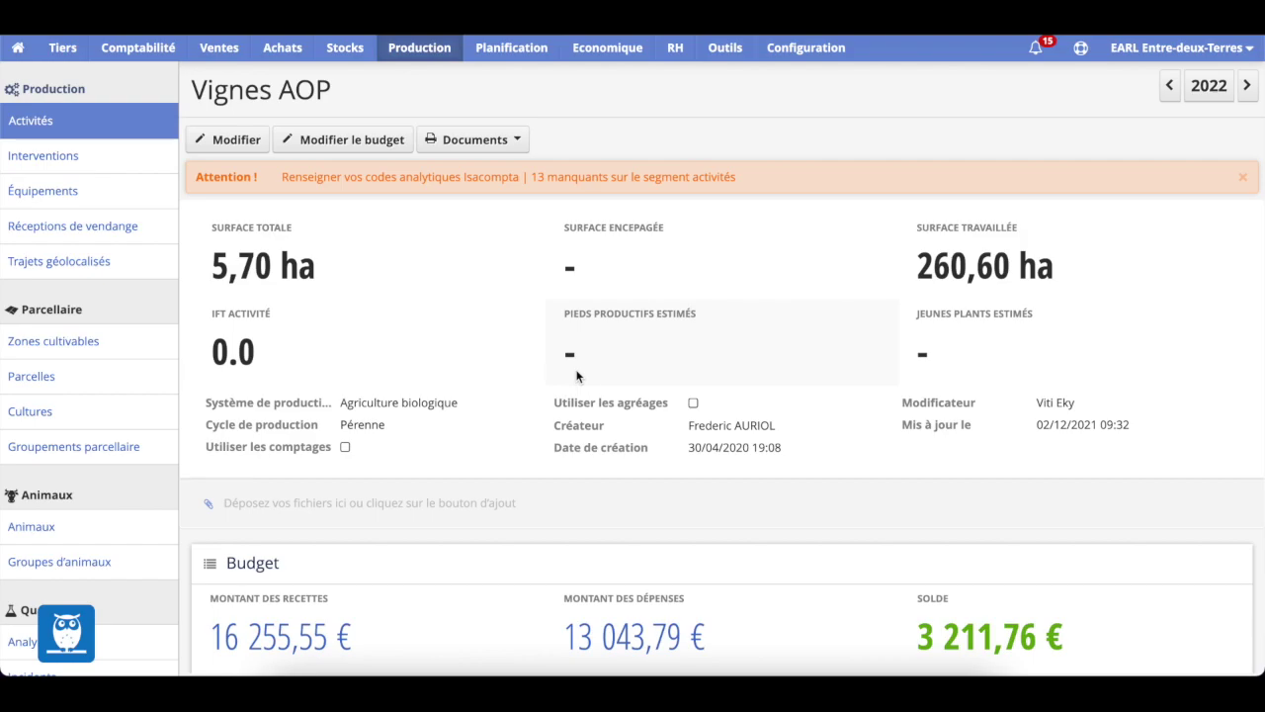
{"action": "scroll", "coordinate": [578, 376], "scroll_direction": "down", "scroll_amount": 4}
{"action": "scroll", "coordinate": [578, 376], "scroll_direction": "down", "scroll_amount": 5}
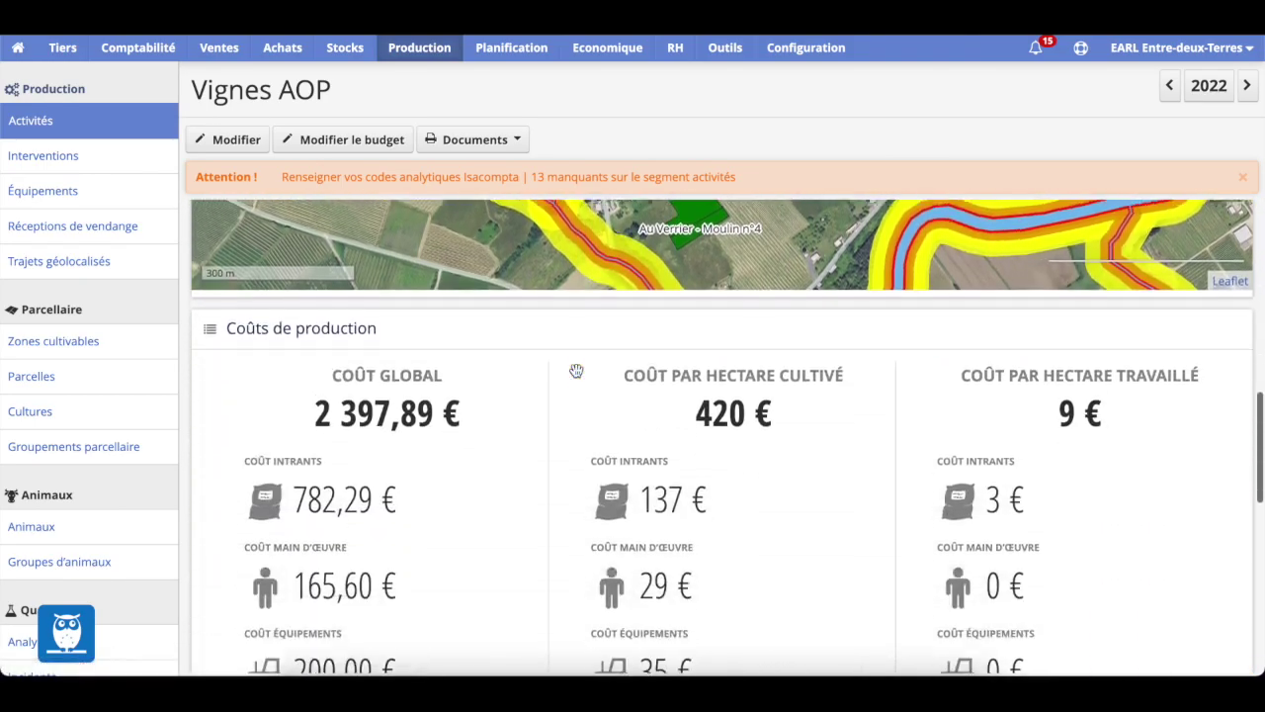
{"action": "scroll", "coordinate": [578, 377], "scroll_direction": "up", "scroll_amount": 4}
{"action": "scroll", "coordinate": [576, 371], "scroll_direction": "up", "scroll_amount": 5}
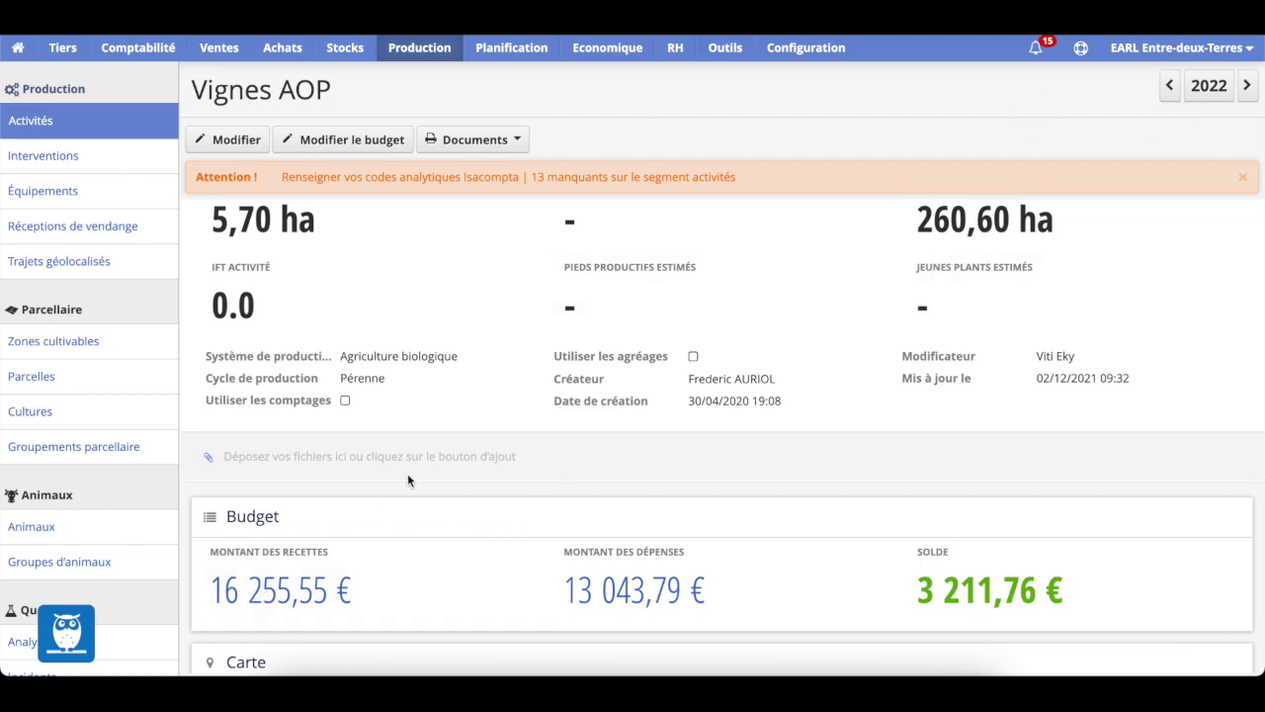
Open the Vignes AOP 2022 budget for editing and skim through its expense lines down to the expense total and grape revenue
{"action": "scroll", "coordinate": [445, 489], "scroll_direction": "down", "scroll_amount": 2}
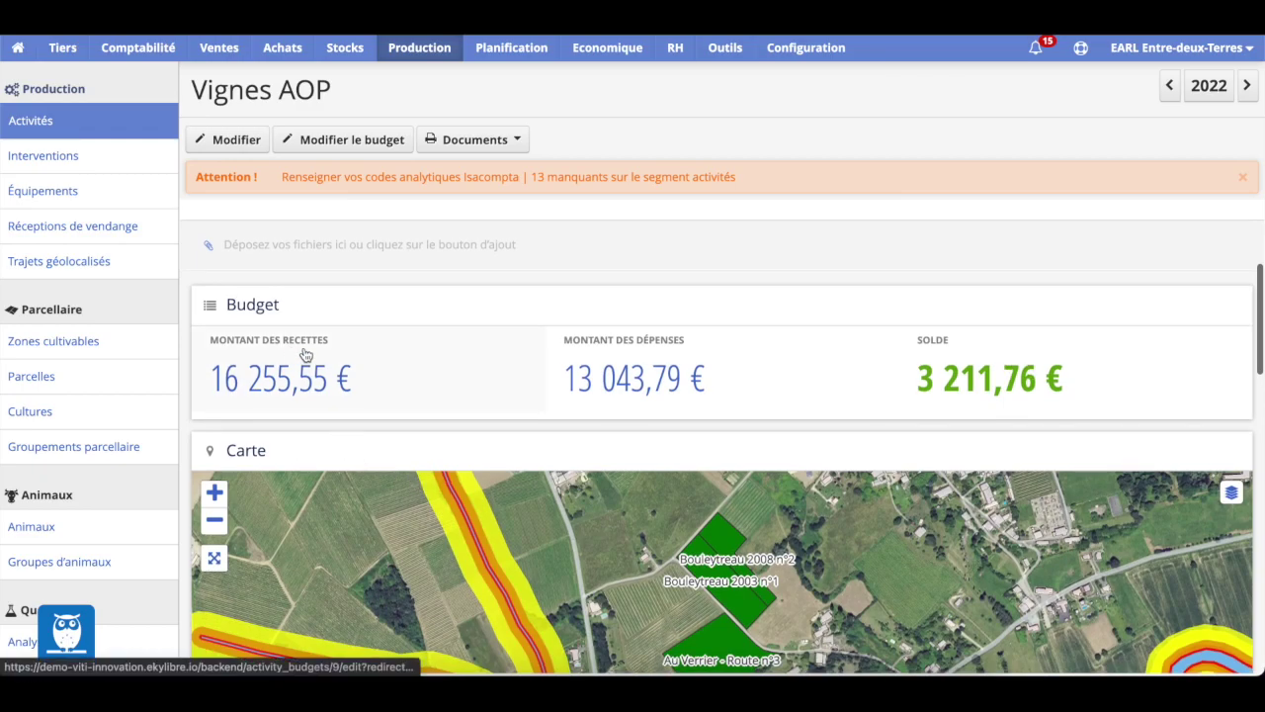
{"action": "left_click", "coordinate": [492, 378]}
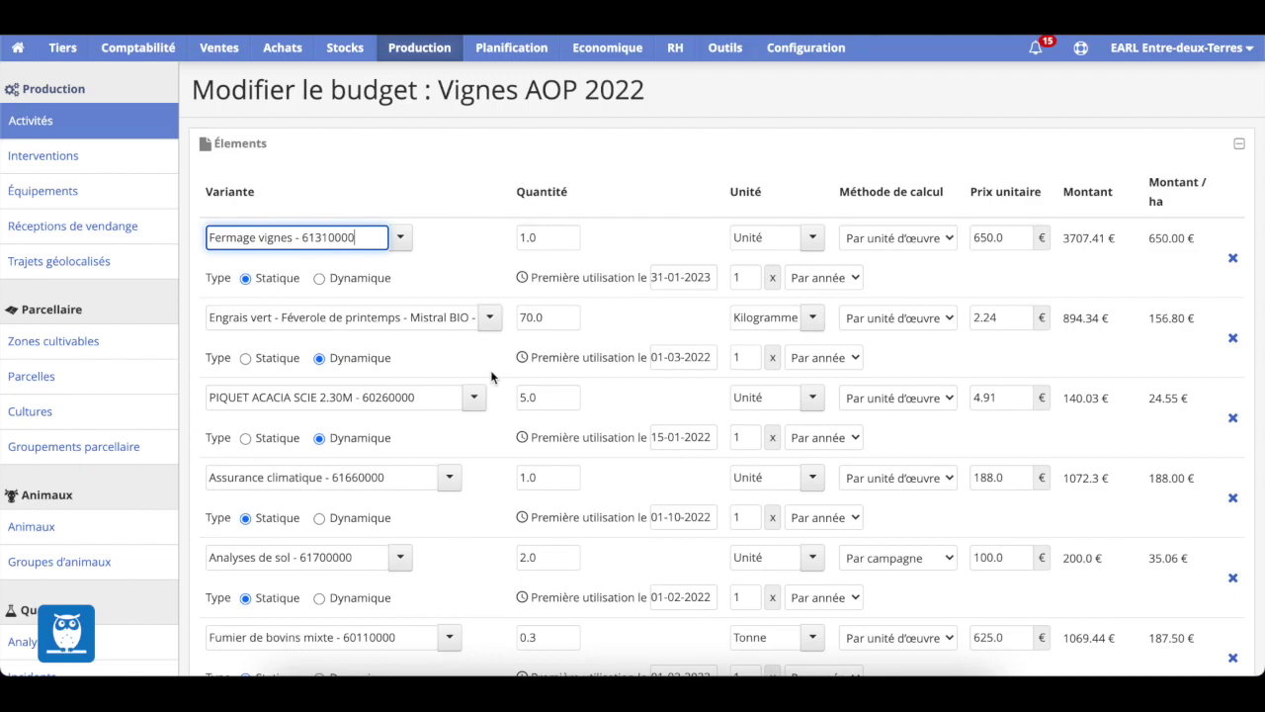
{"action": "scroll", "coordinate": [490, 375], "scroll_direction": "down", "scroll_amount": 3}
{"action": "scroll", "coordinate": [491, 375], "scroll_direction": "down", "scroll_amount": 4}
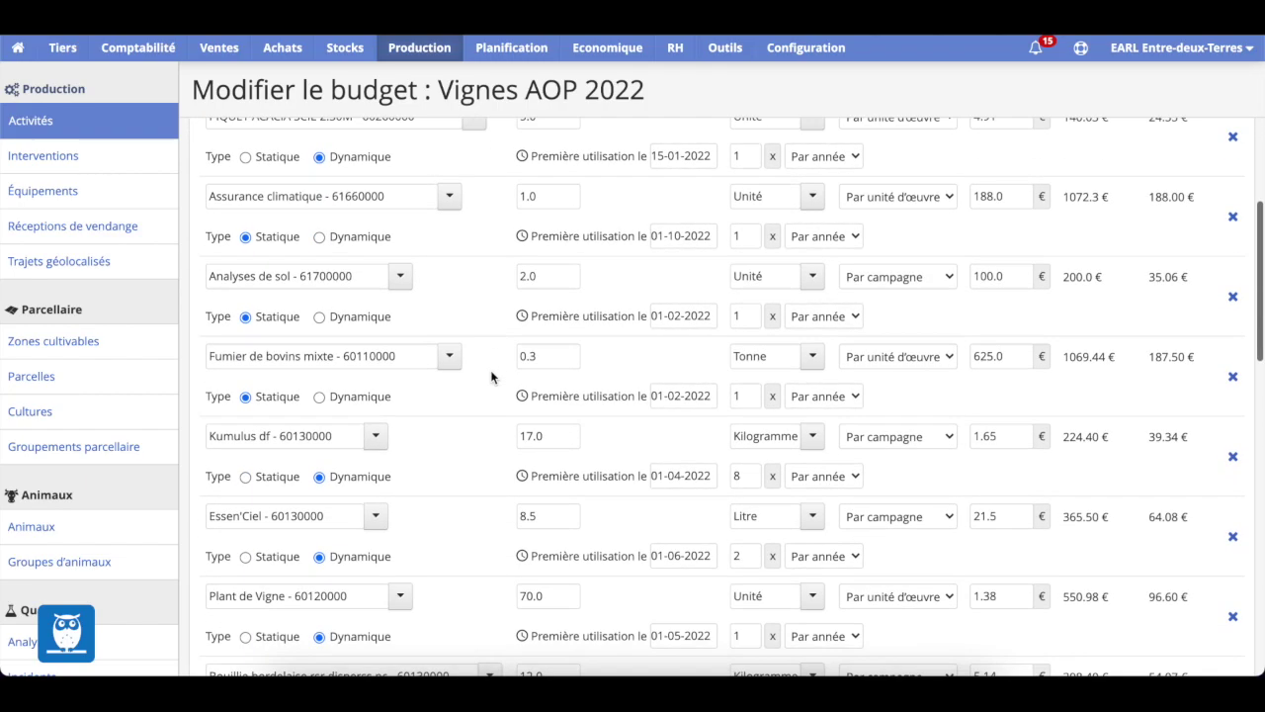
{"action": "scroll", "coordinate": [491, 376], "scroll_direction": "down", "scroll_amount": 5}
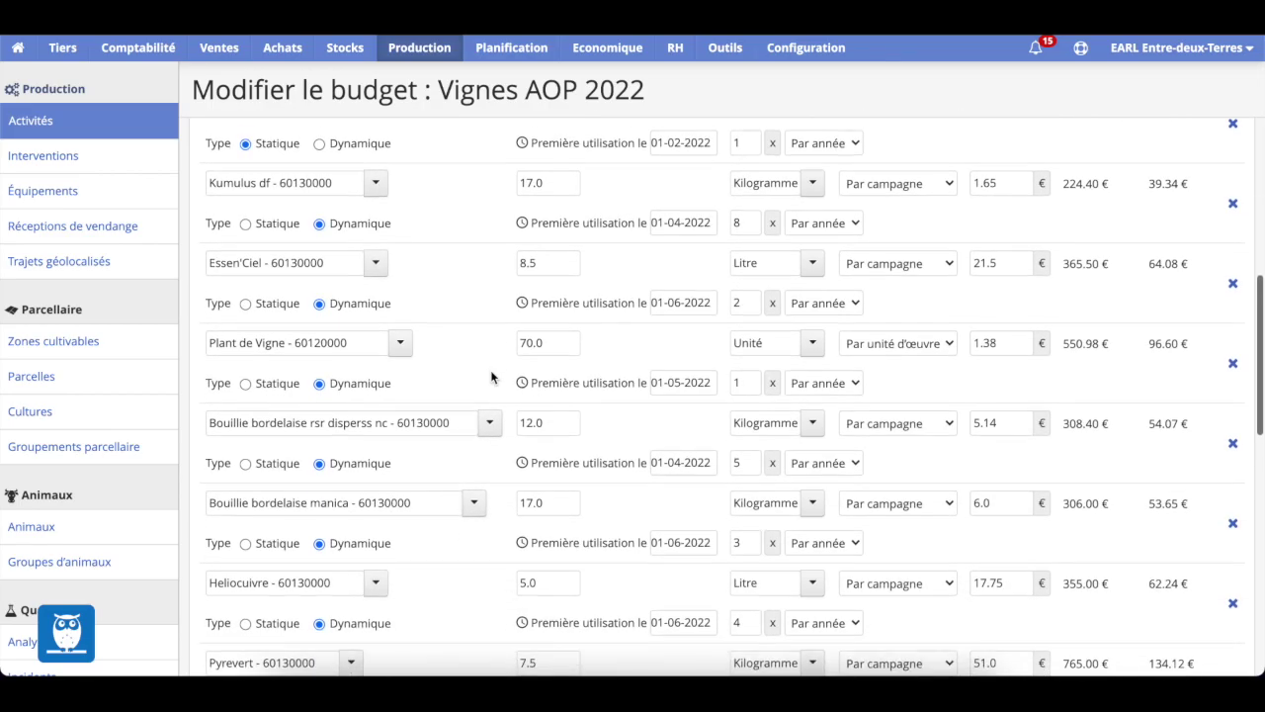
{"action": "scroll", "coordinate": [491, 369], "scroll_direction": "down", "scroll_amount": 4}
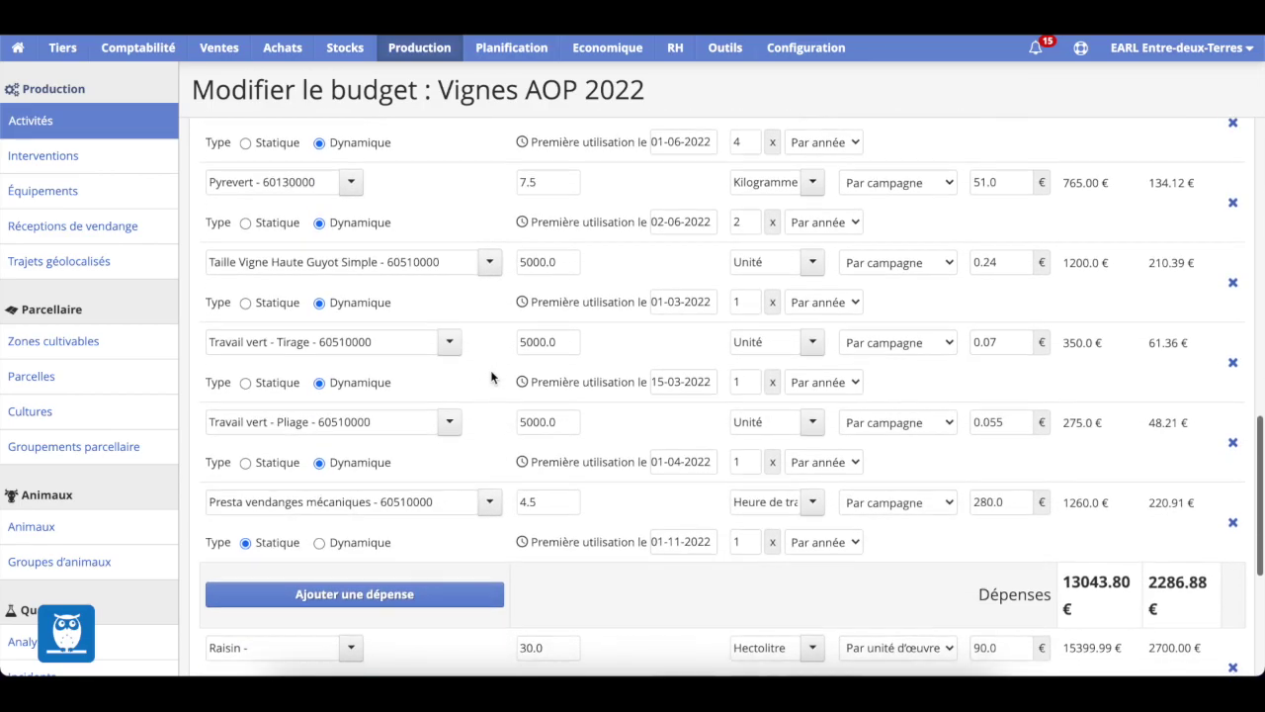
{"action": "scroll", "coordinate": [490, 370], "scroll_direction": "up", "scroll_amount": 15}
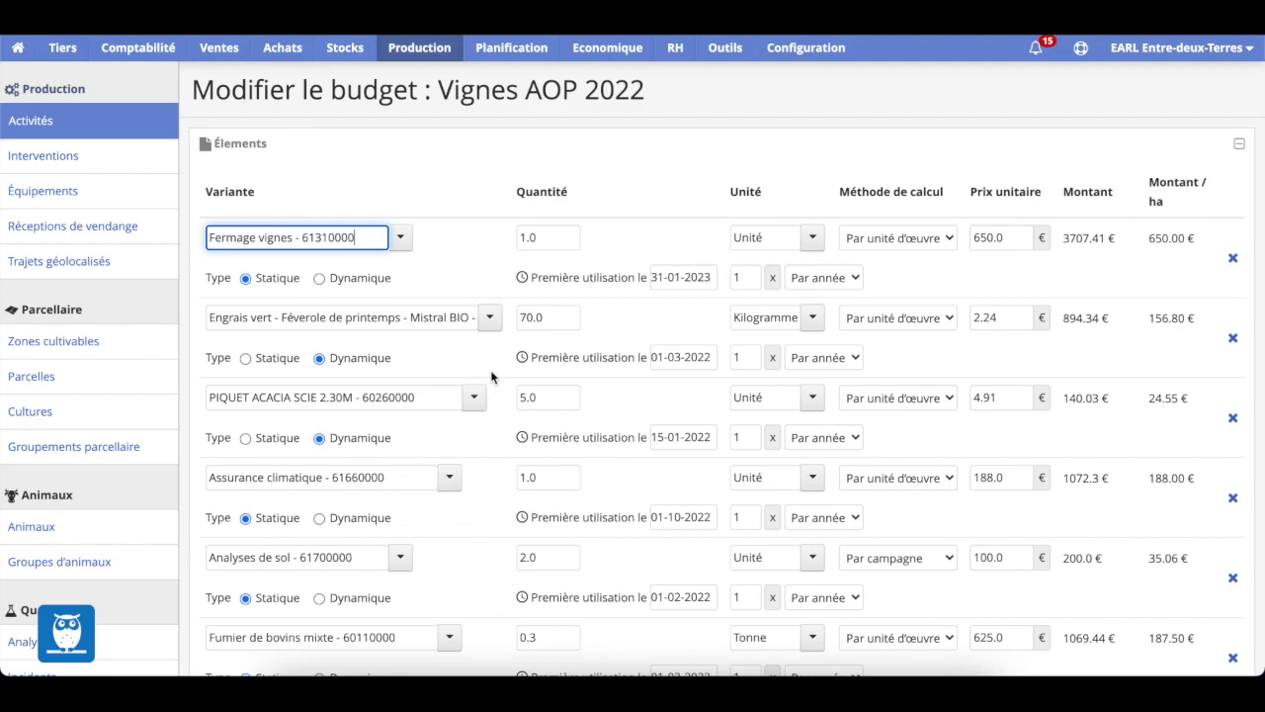
{"action": "scroll", "coordinate": [491, 376], "scroll_direction": "down", "scroll_amount": 5}
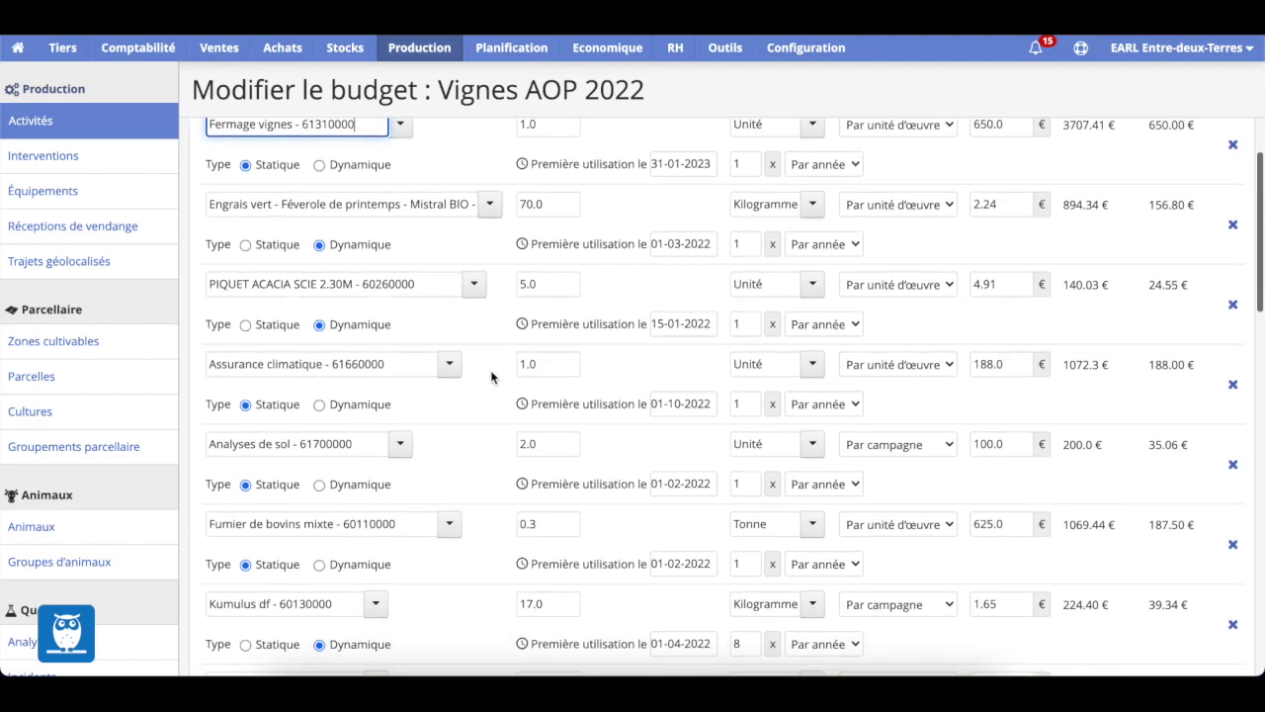
{"action": "scroll", "coordinate": [490, 370], "scroll_direction": "down", "scroll_amount": 3}
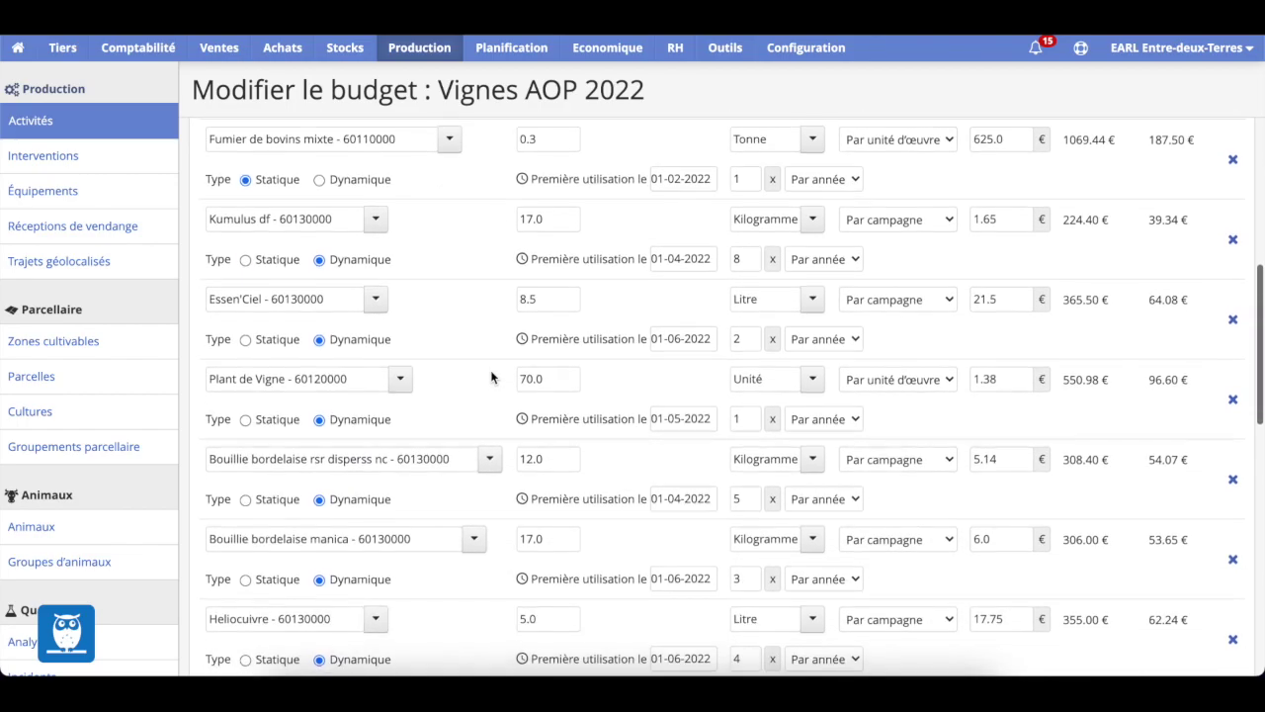
{"action": "scroll", "coordinate": [490, 370], "scroll_direction": "down", "scroll_amount": 2}
{"action": "scroll", "coordinate": [491, 374], "scroll_direction": "up", "scroll_amount": 7}
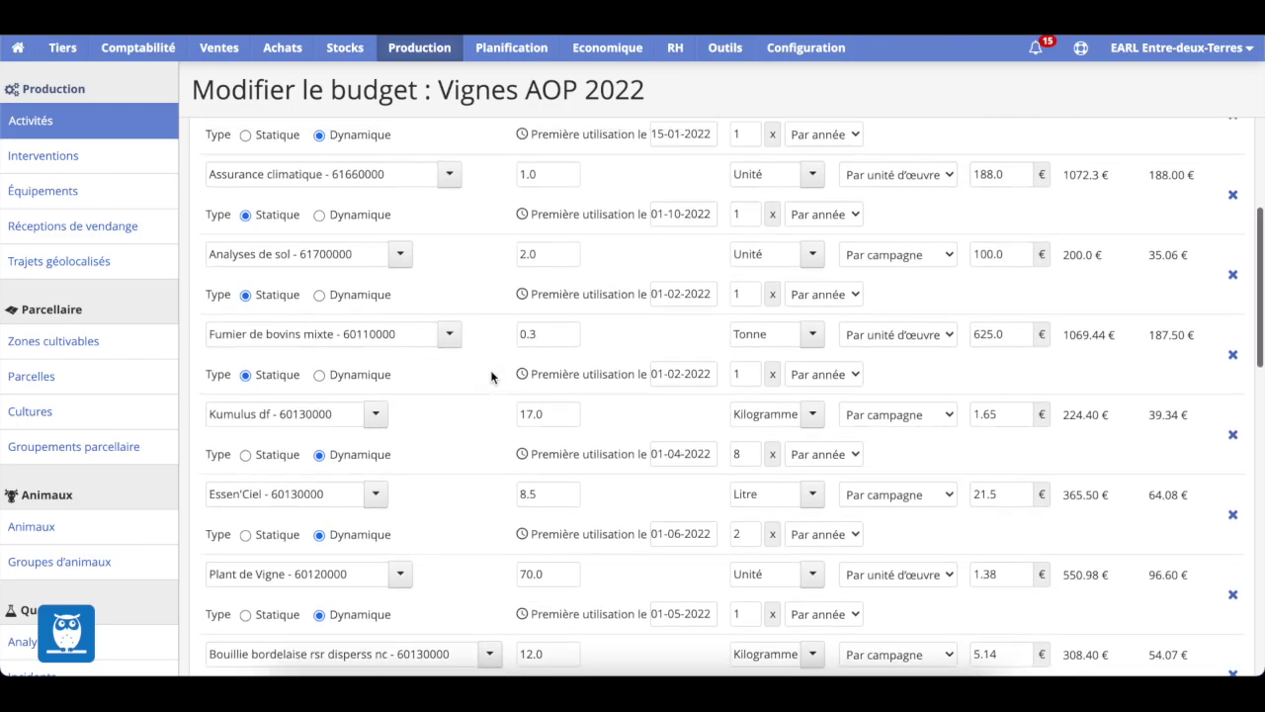
{"action": "scroll", "coordinate": [491, 369], "scroll_direction": "up", "scroll_amount": 3}
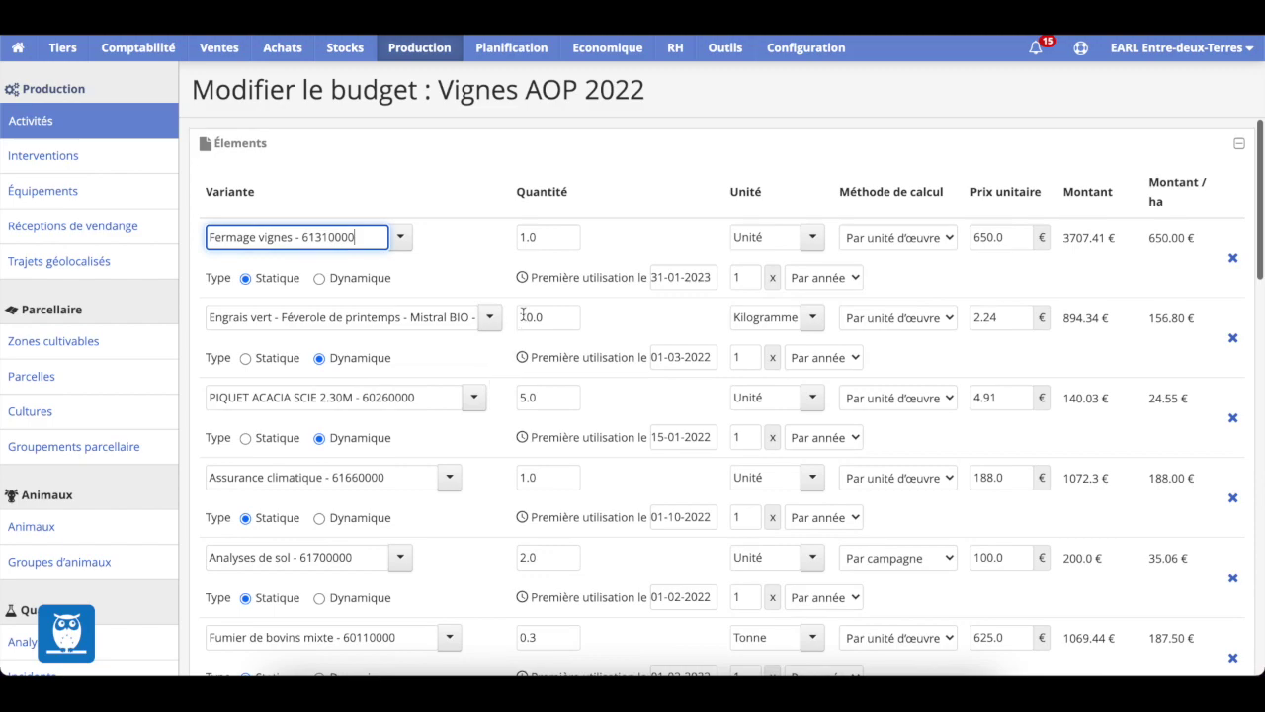
Examine the Fermage vignes expense line, checking its calculation method options, unit price and total amount while keeping Par unité d'œuvre
{"action": "triple_click", "coordinate": [315, 232]}
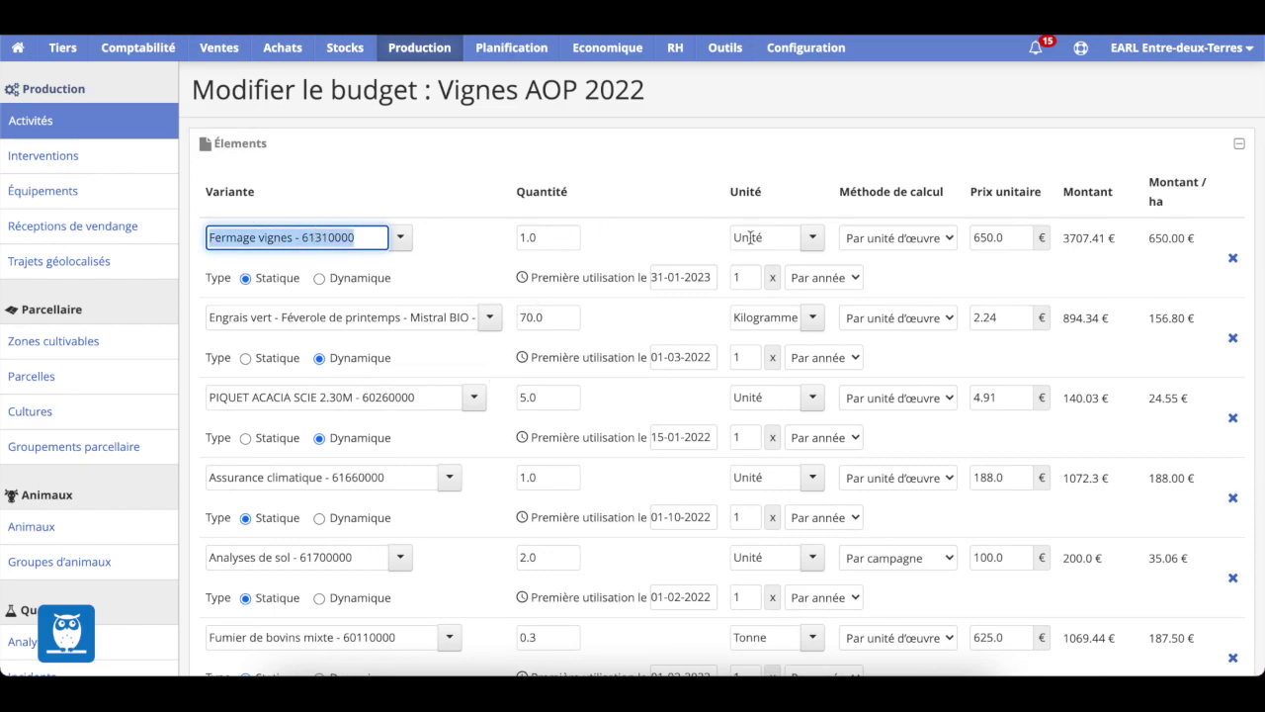
{"action": "left_click", "coordinate": [845, 193]}
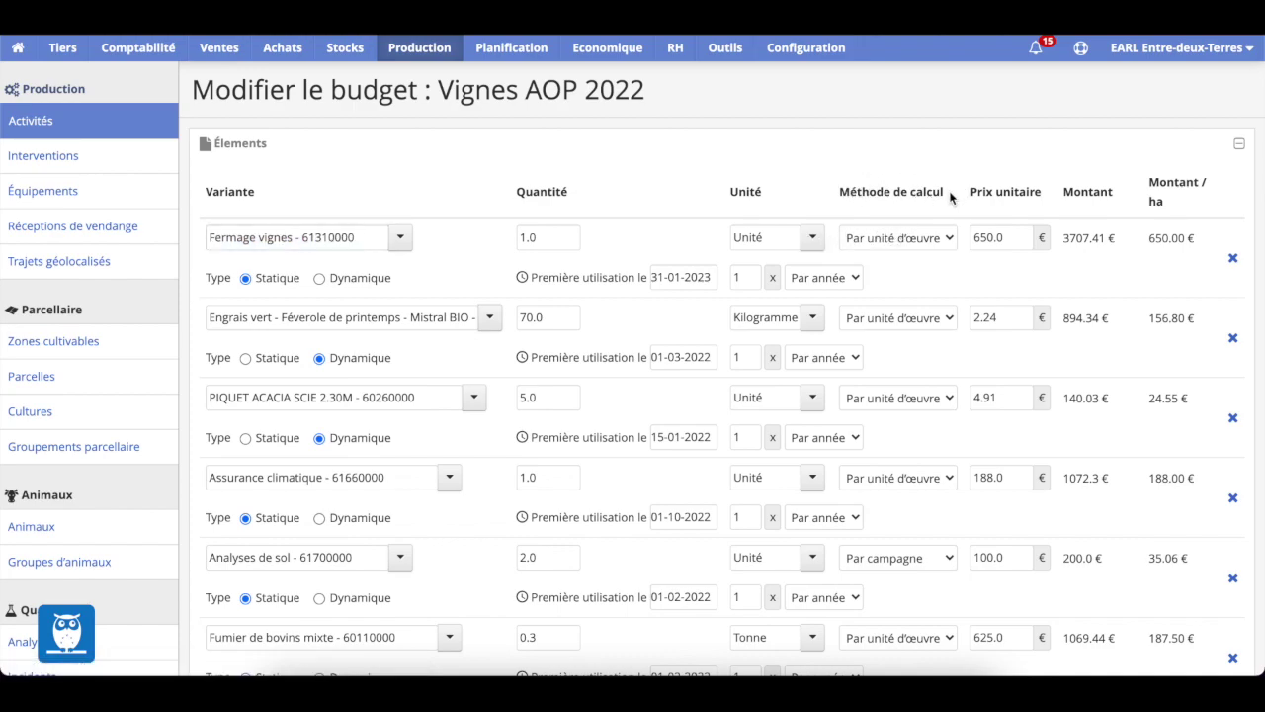
{"action": "left_click", "coordinate": [910, 240]}
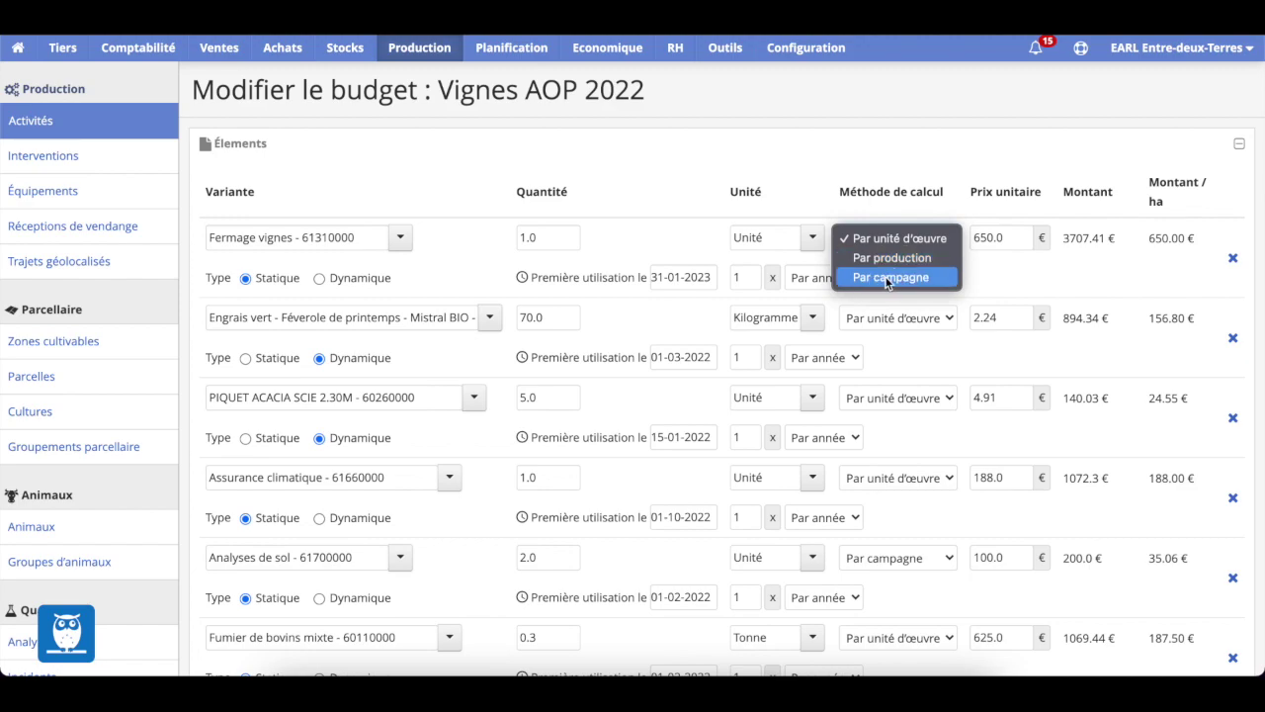
{"action": "left_click", "coordinate": [884, 239]}
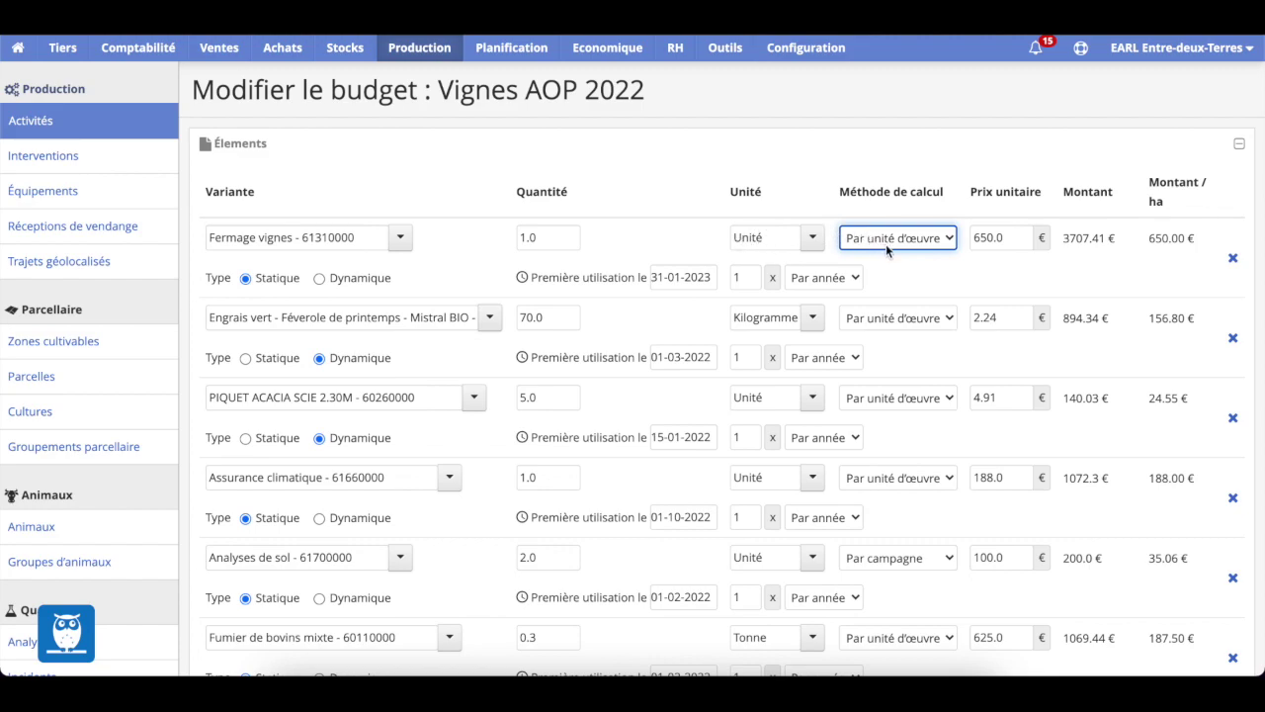
{"action": "left_click", "coordinate": [1003, 237]}
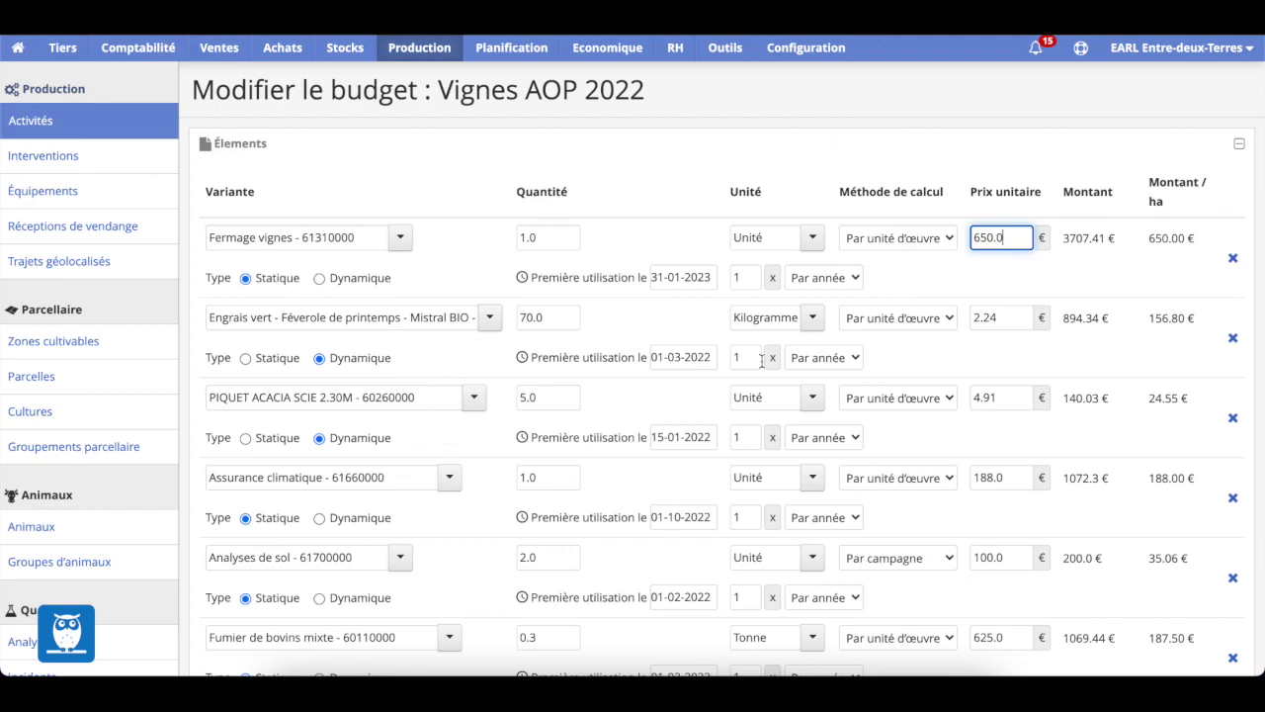
{"action": "left_click_drag", "start_coordinate": [439, 89], "coordinate": [669, 104]}
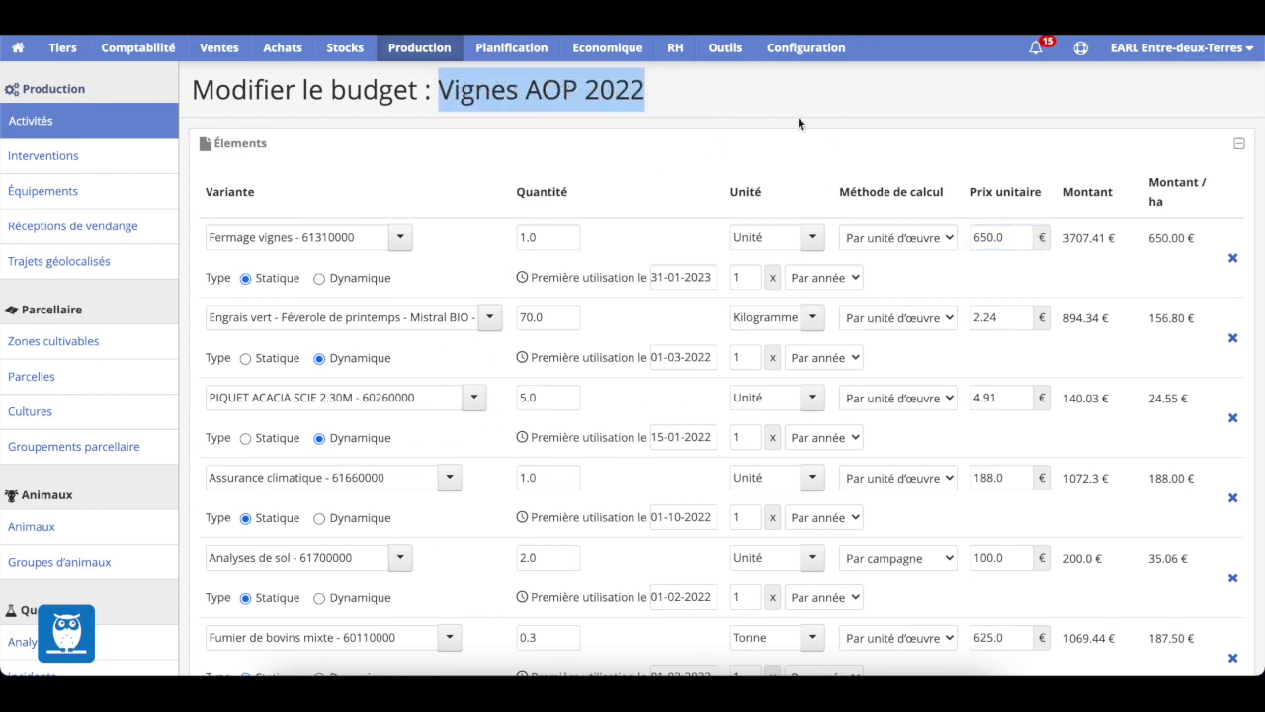
{"action": "double_click", "coordinate": [1087, 244]}
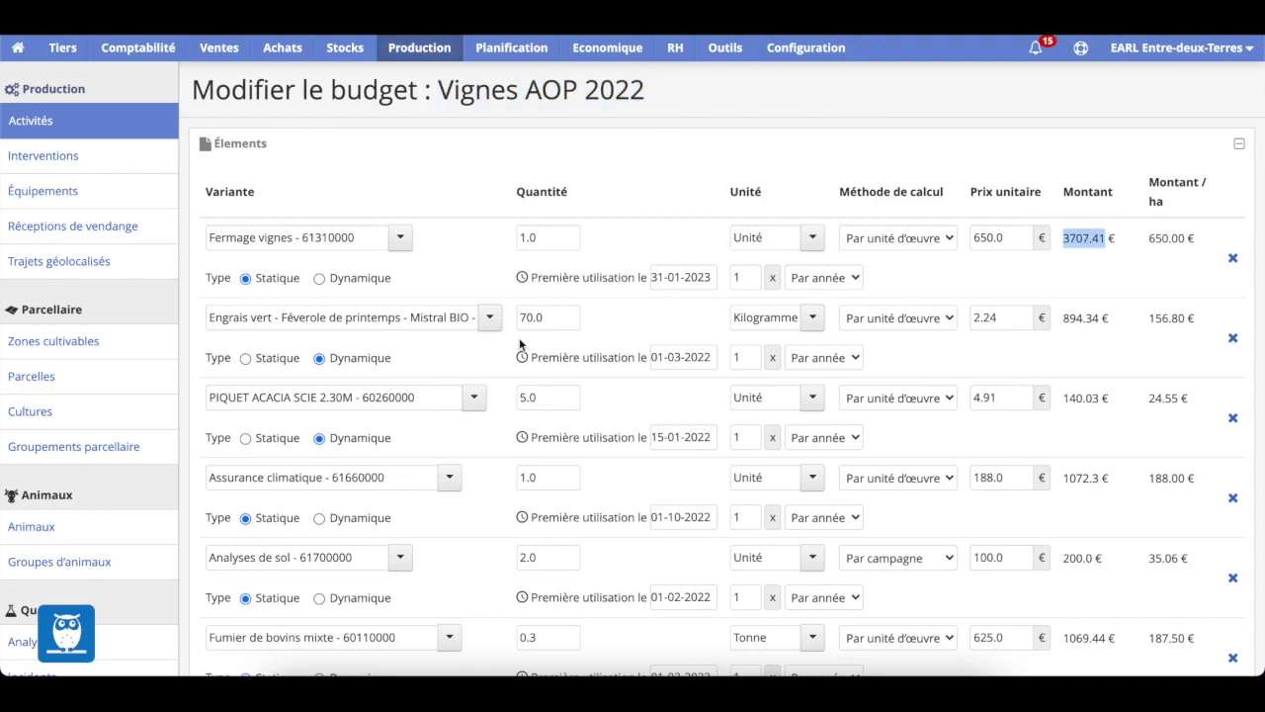
Examine the quantity and amount of the Engrais vert - Féverole de printemps expense, plus the quantity of PIQUET ACACIA SCIE 2.30M
{"action": "scroll", "coordinate": [439, 471], "scroll_direction": "down", "scroll_amount": 2}
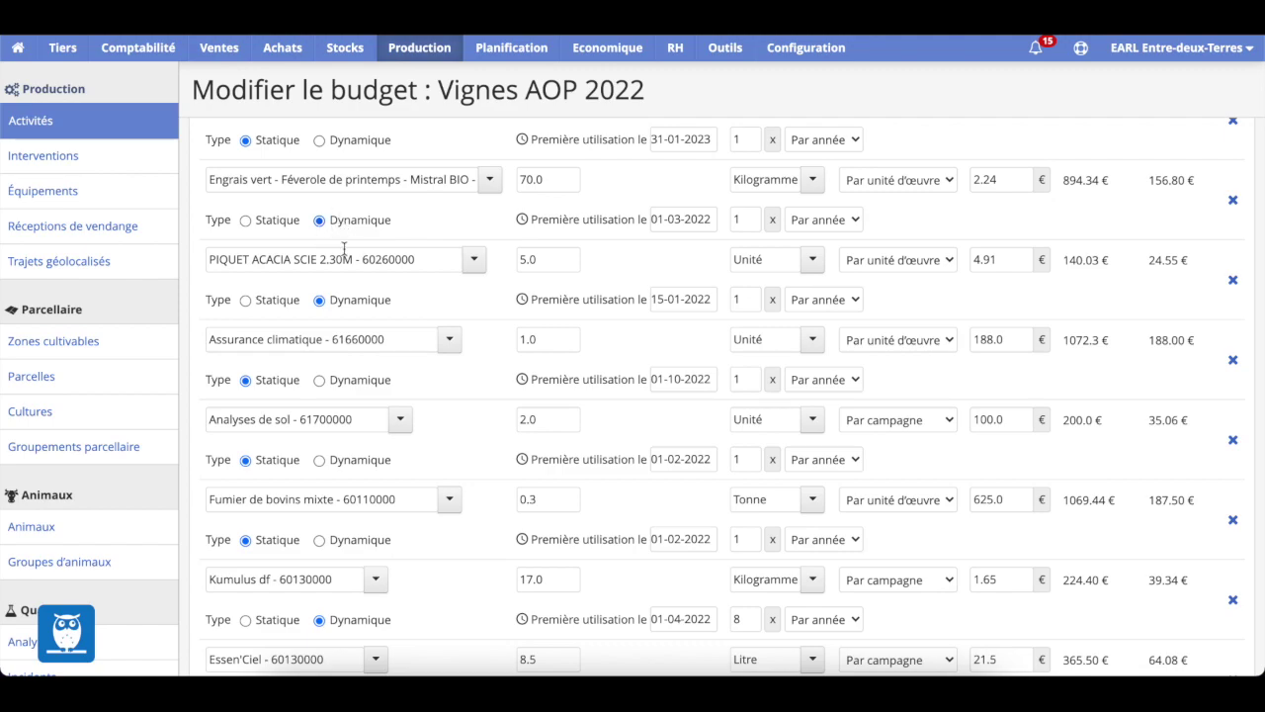
{"action": "left_click", "coordinate": [238, 179]}
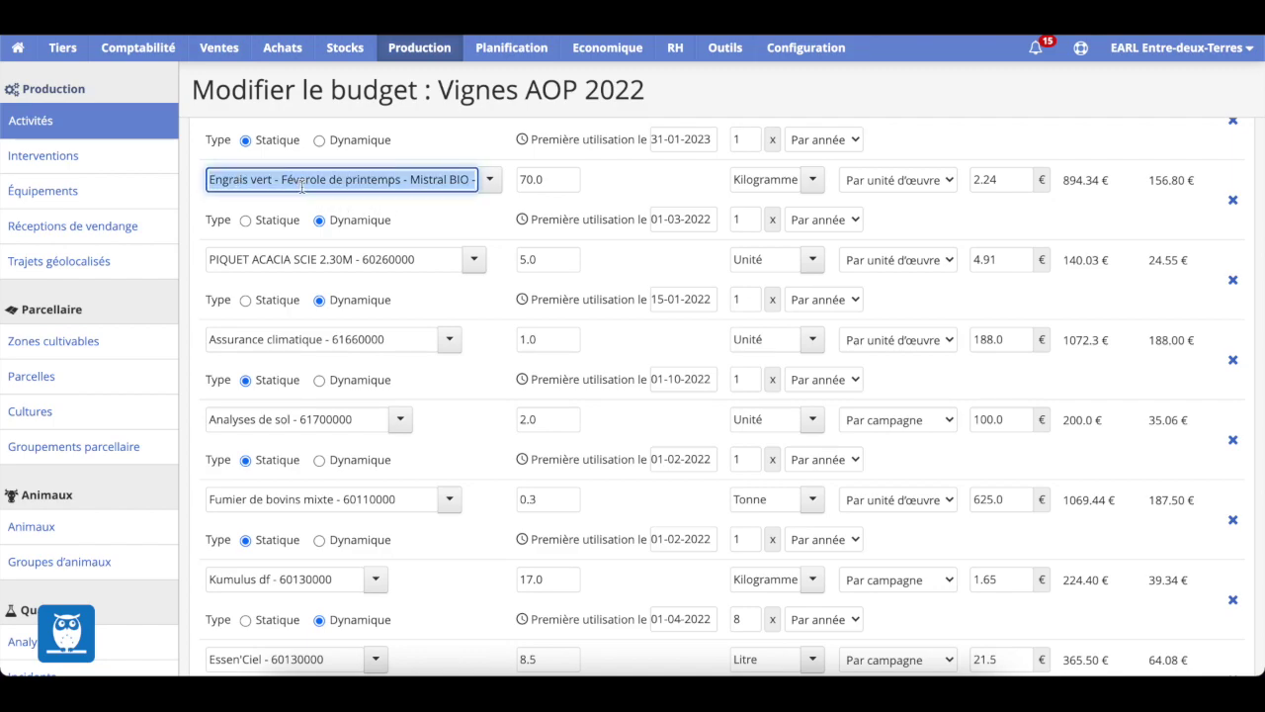
{"action": "left_click", "coordinate": [562, 181]}
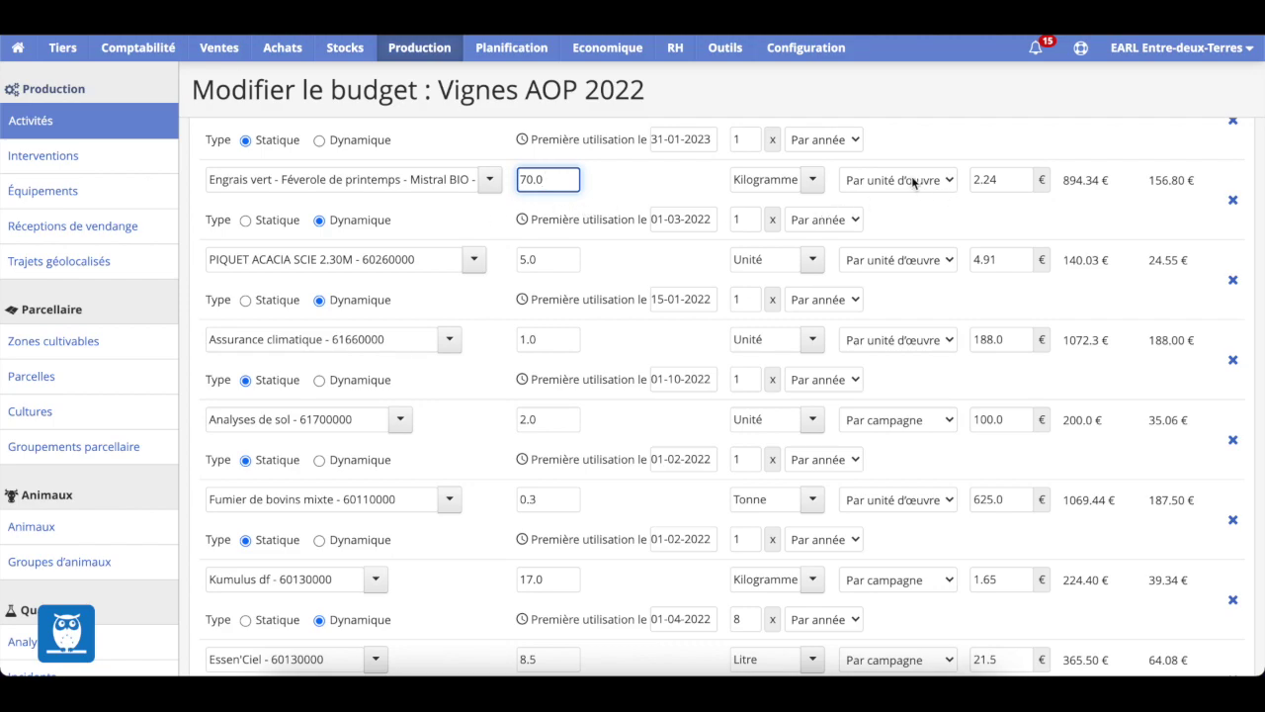
{"action": "triple_click", "coordinate": [1077, 178]}
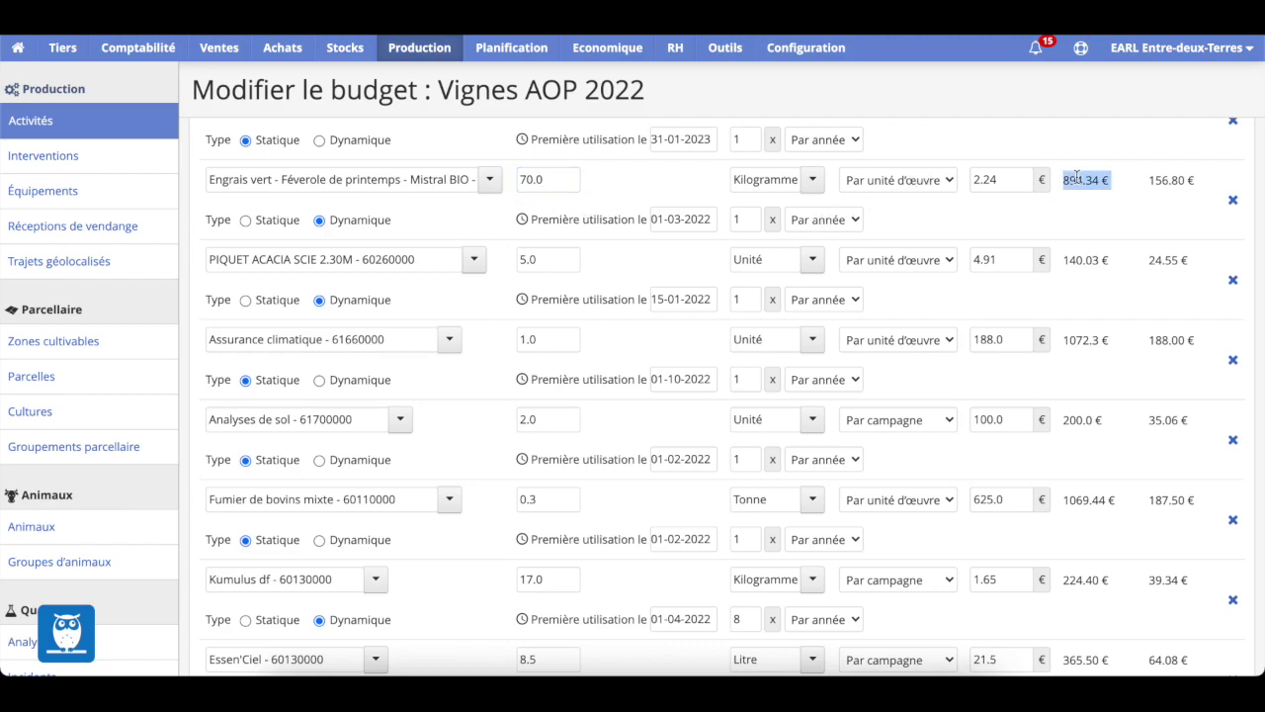
{"action": "scroll", "coordinate": [416, 375], "scroll_direction": "down", "scroll_amount": 2}
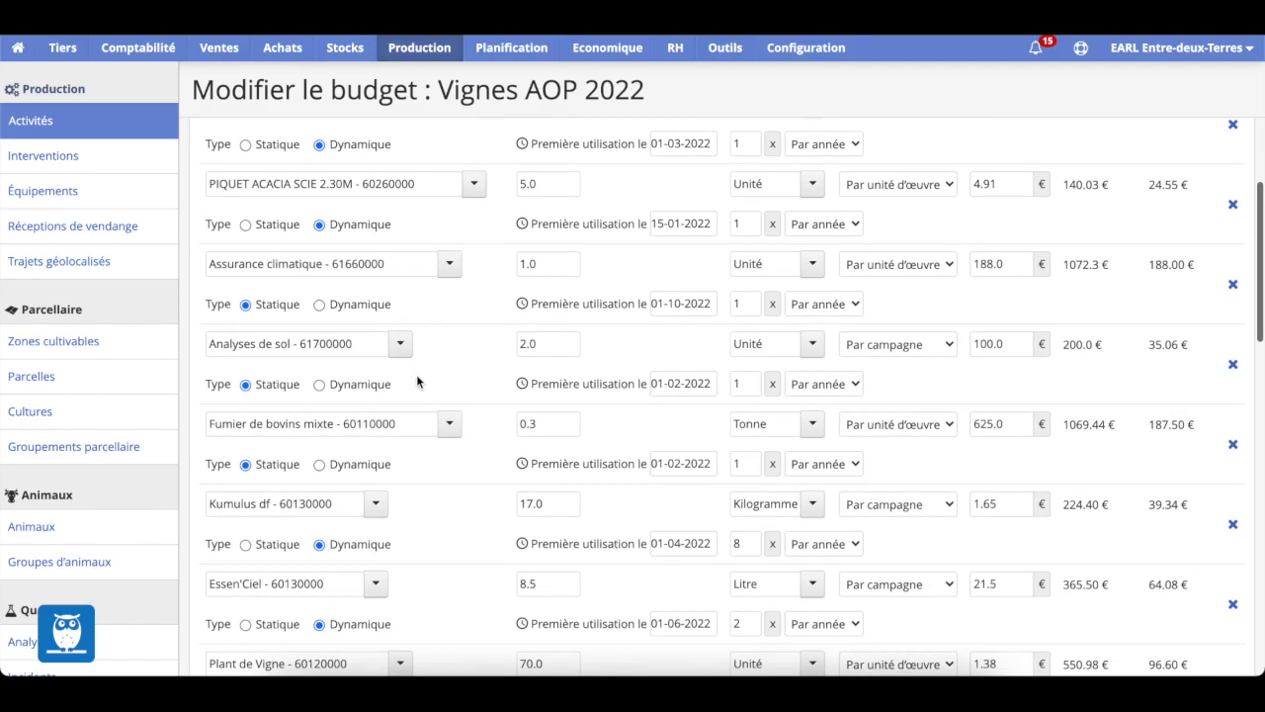
{"action": "left_click", "coordinate": [543, 182]}
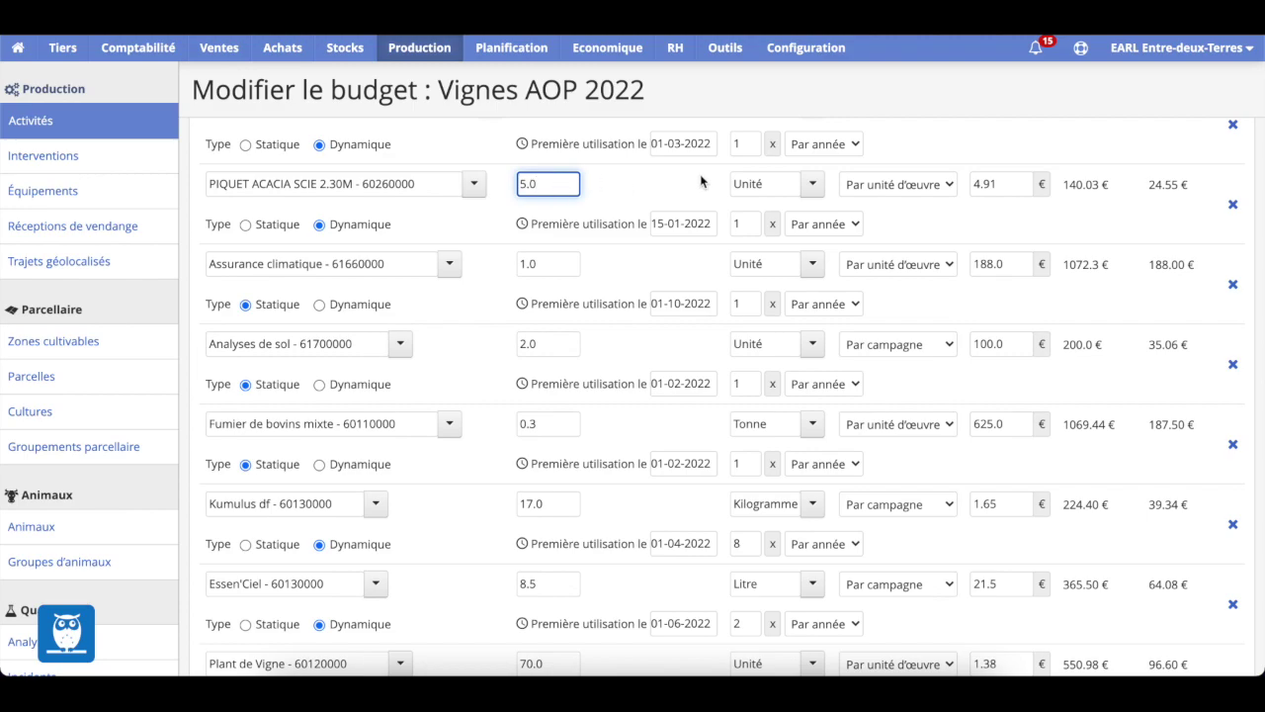
Look over the insurance, soil analysis and manure expenses, and examine the quantity and total amount of the Kumulus df line
{"action": "scroll", "coordinate": [373, 331], "scroll_direction": "down", "scroll_amount": 2}
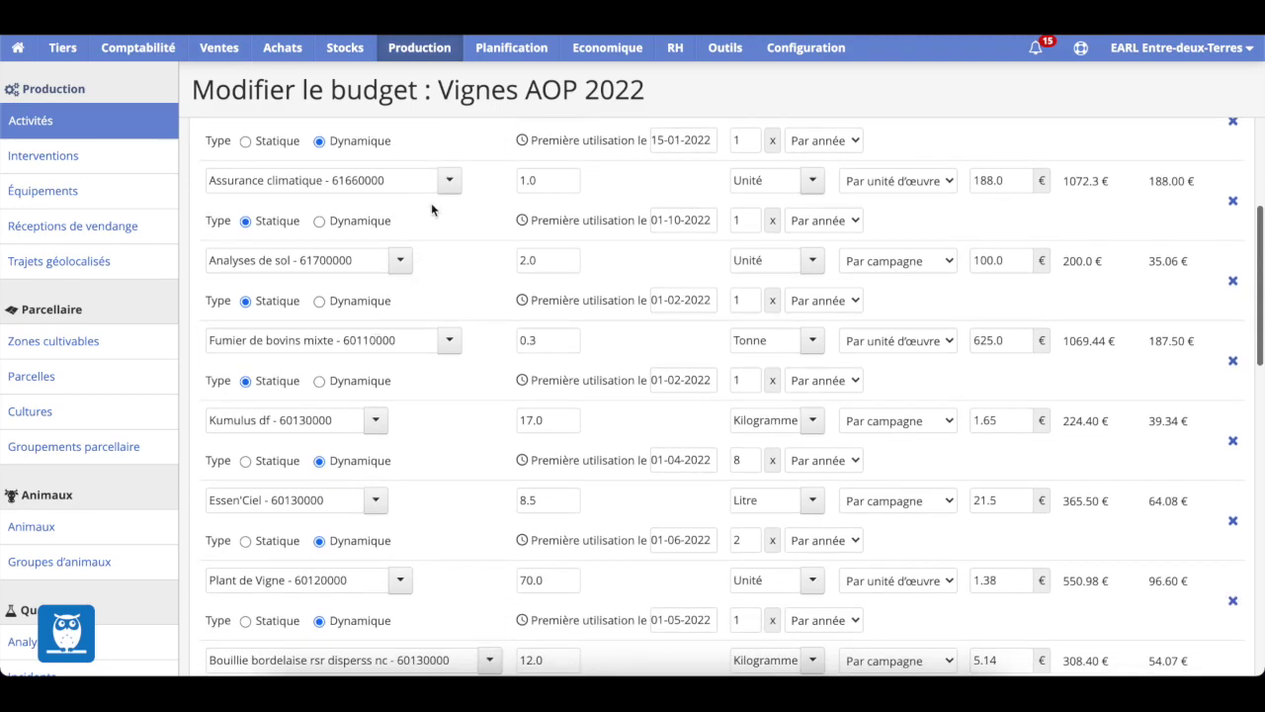
{"action": "scroll", "coordinate": [385, 293], "scroll_direction": "down", "scroll_amount": 3}
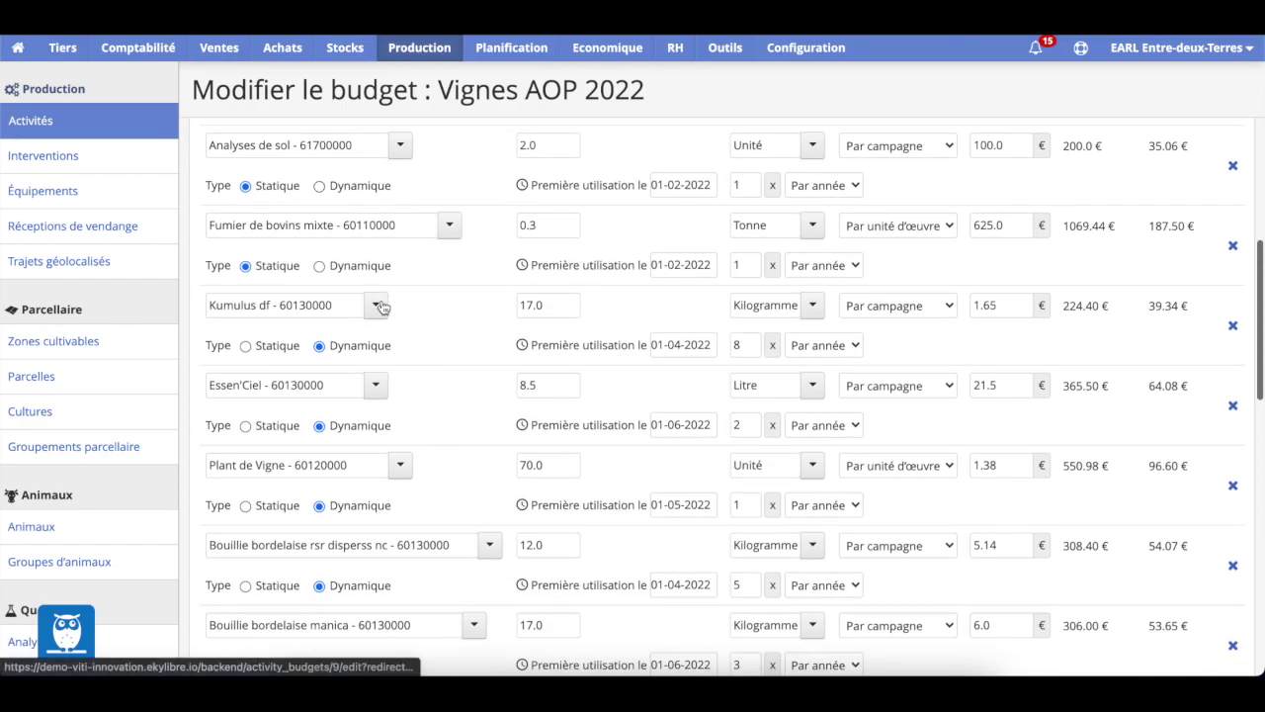
{"action": "scroll", "coordinate": [381, 302], "scroll_direction": "down", "scroll_amount": 2}
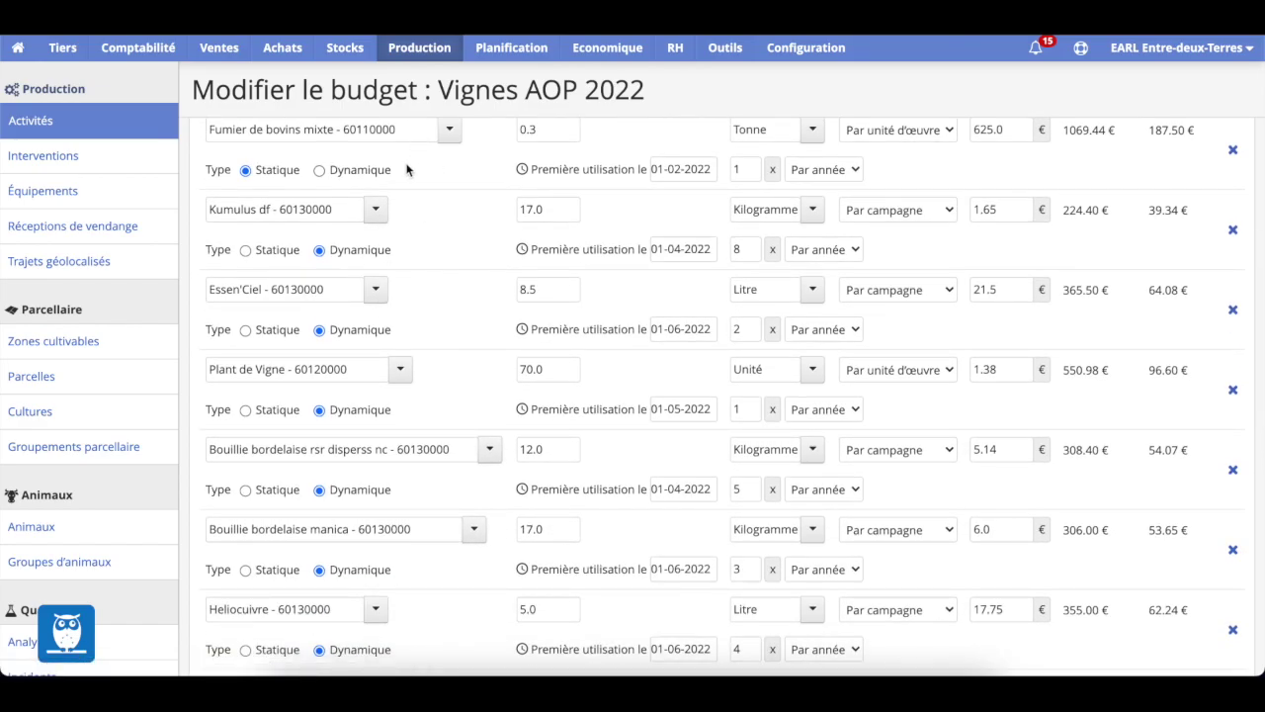
{"action": "scroll", "coordinate": [354, 312], "scroll_direction": "down", "scroll_amount": 1}
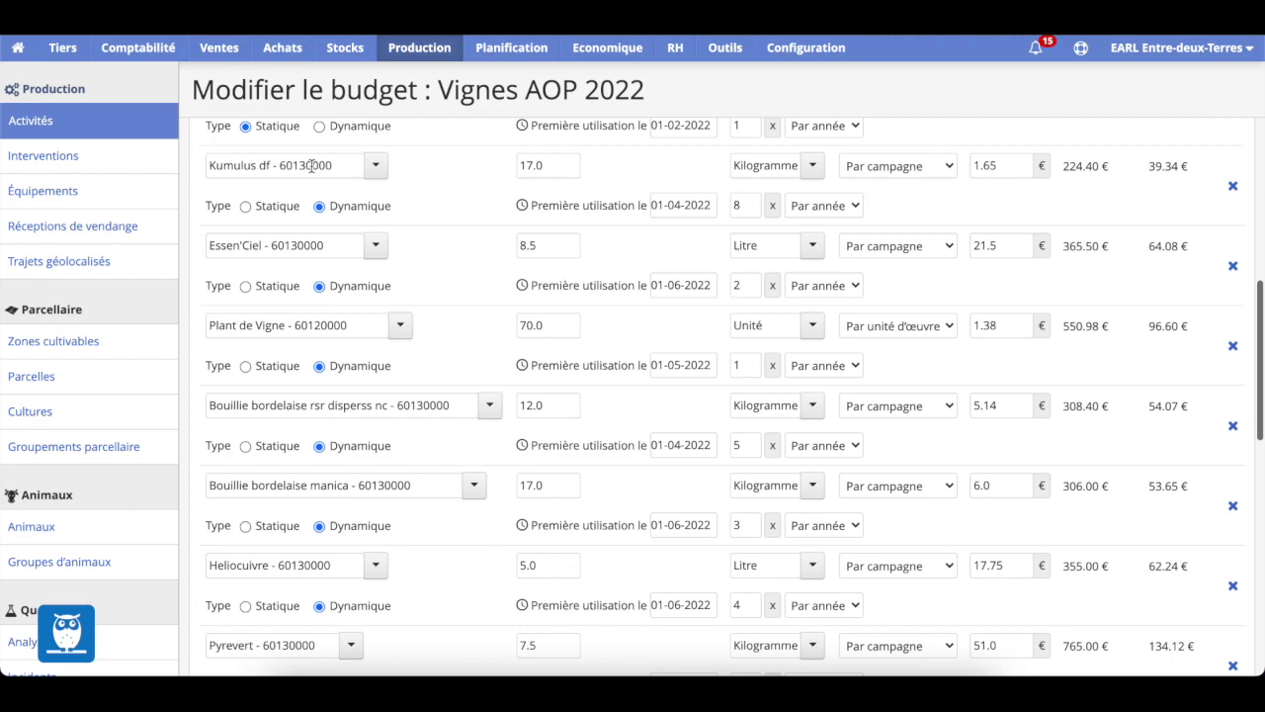
{"action": "scroll", "coordinate": [311, 165], "scroll_direction": "up", "scroll_amount": 1}
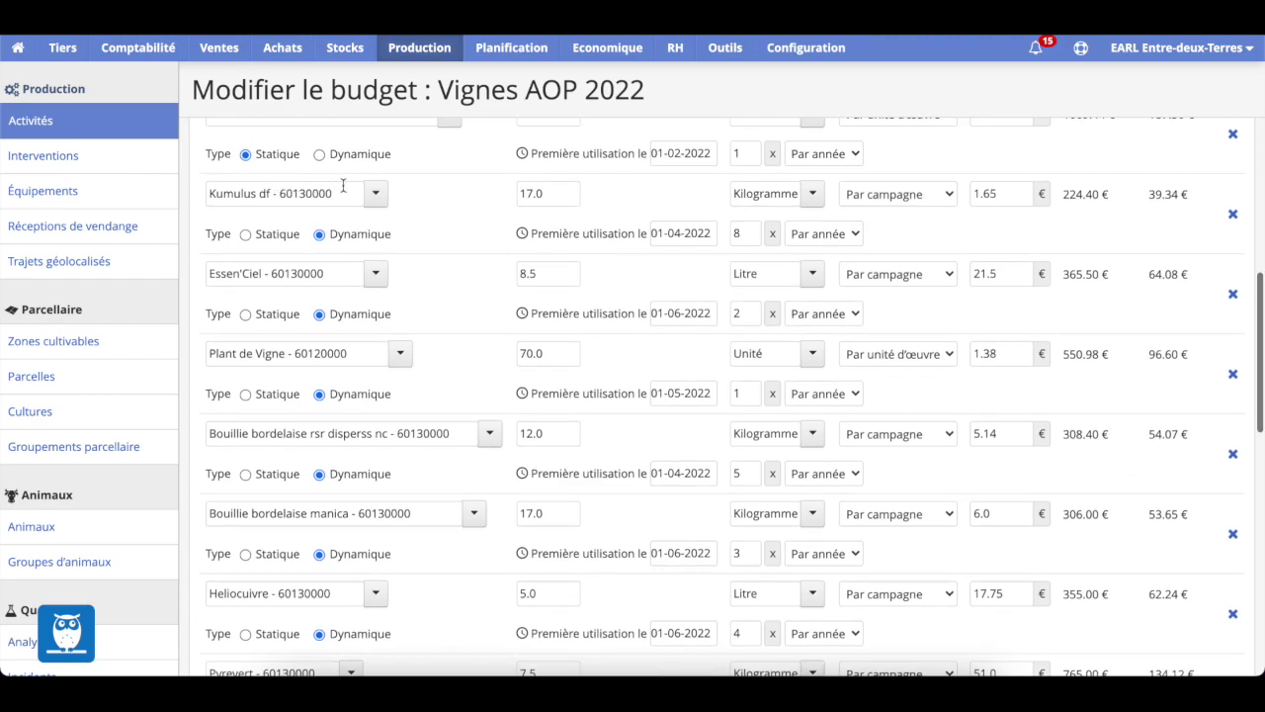
{"action": "left_click", "coordinate": [544, 193]}
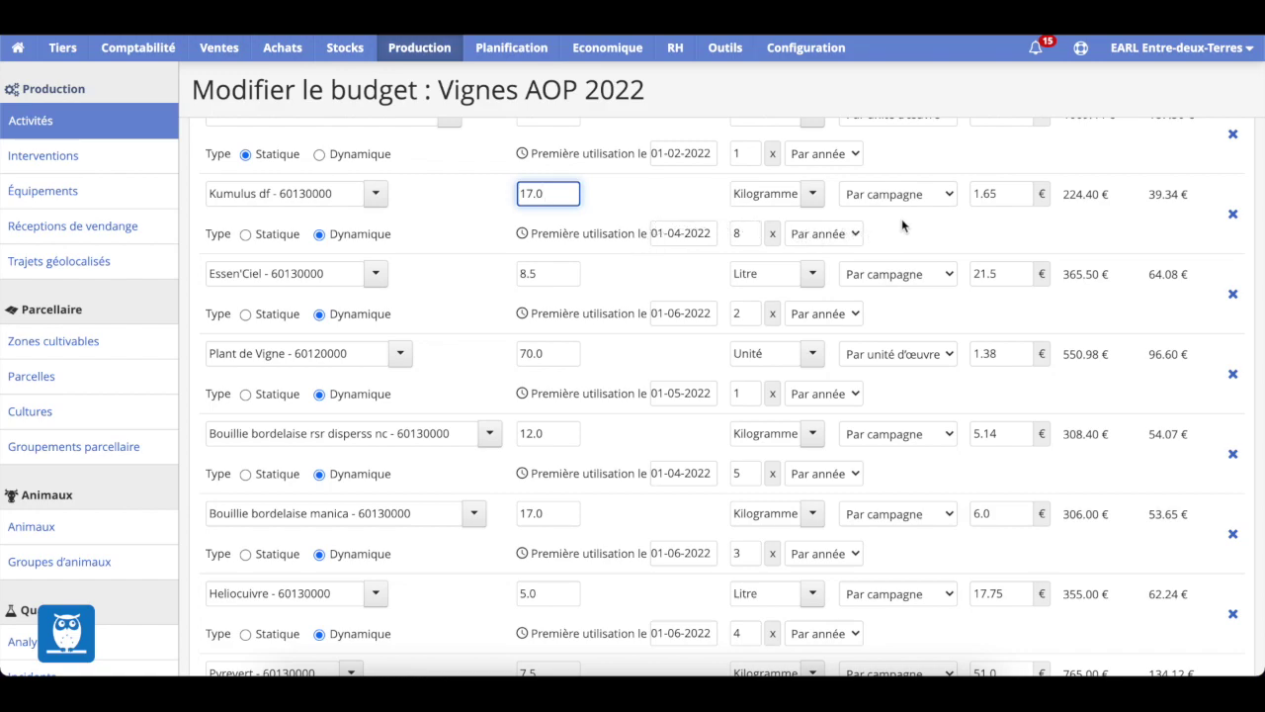
{"action": "double_click", "coordinate": [1072, 194]}
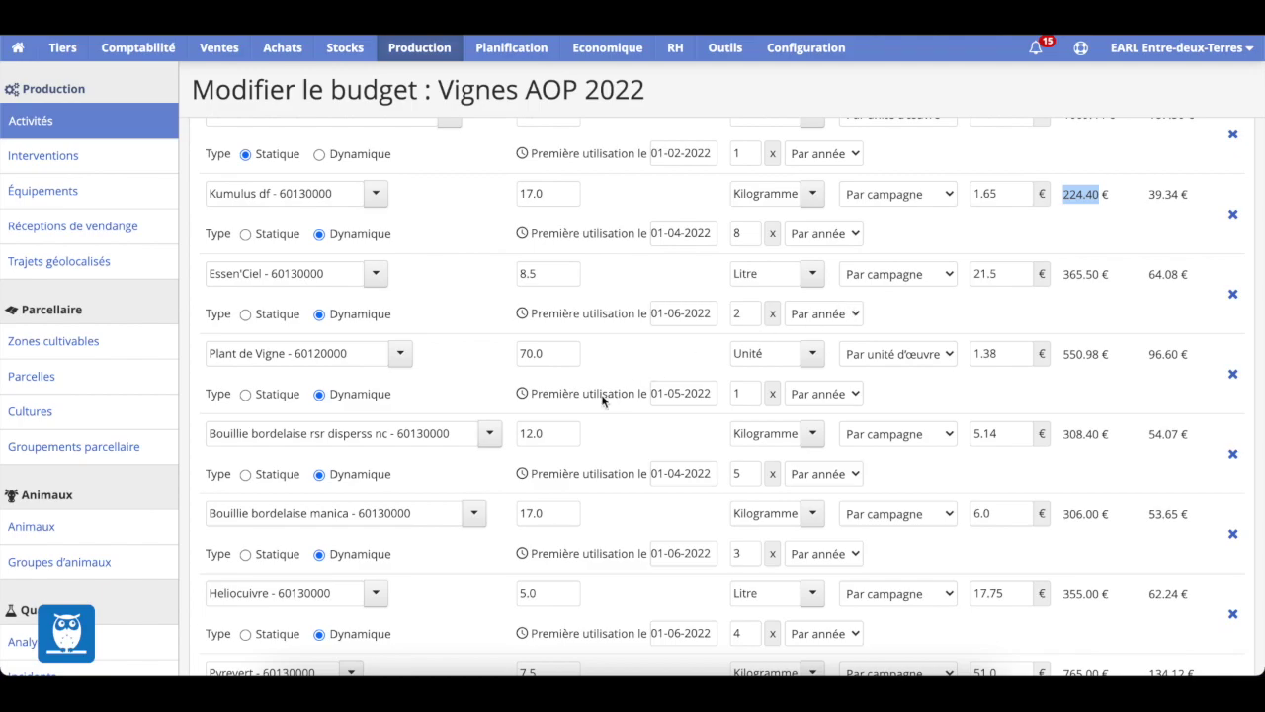
Review the remaining Vignes AOP 2022 expense lines and examine the unit prices of the subvention PAC BIO and Raisin revenues
{"action": "scroll", "coordinate": [602, 399], "scroll_direction": "down", "scroll_amount": 1}
{"action": "scroll", "coordinate": [602, 399], "scroll_direction": "up", "scroll_amount": 1}
{"action": "scroll", "coordinate": [602, 399], "scroll_direction": "down", "scroll_amount": 2}
{"action": "scroll", "coordinate": [602, 399], "scroll_direction": "down", "scroll_amount": 4}
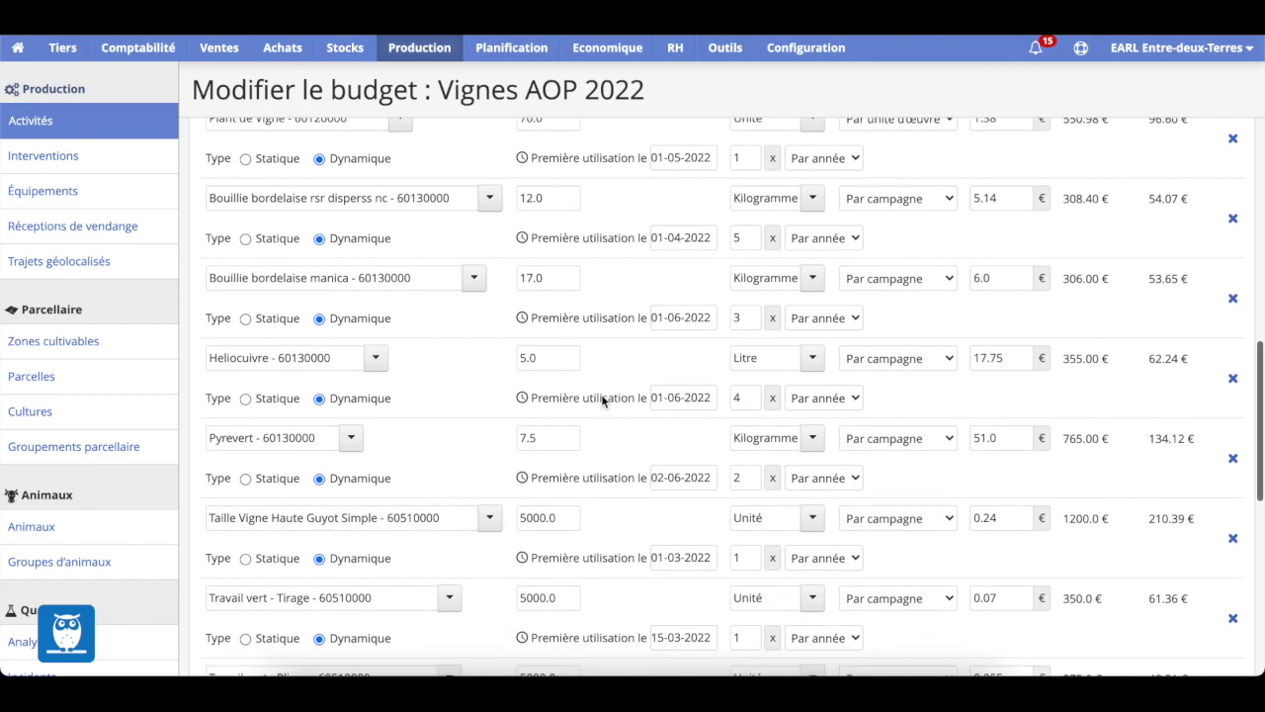
{"action": "scroll", "coordinate": [602, 399], "scroll_direction": "down", "scroll_amount": 10}
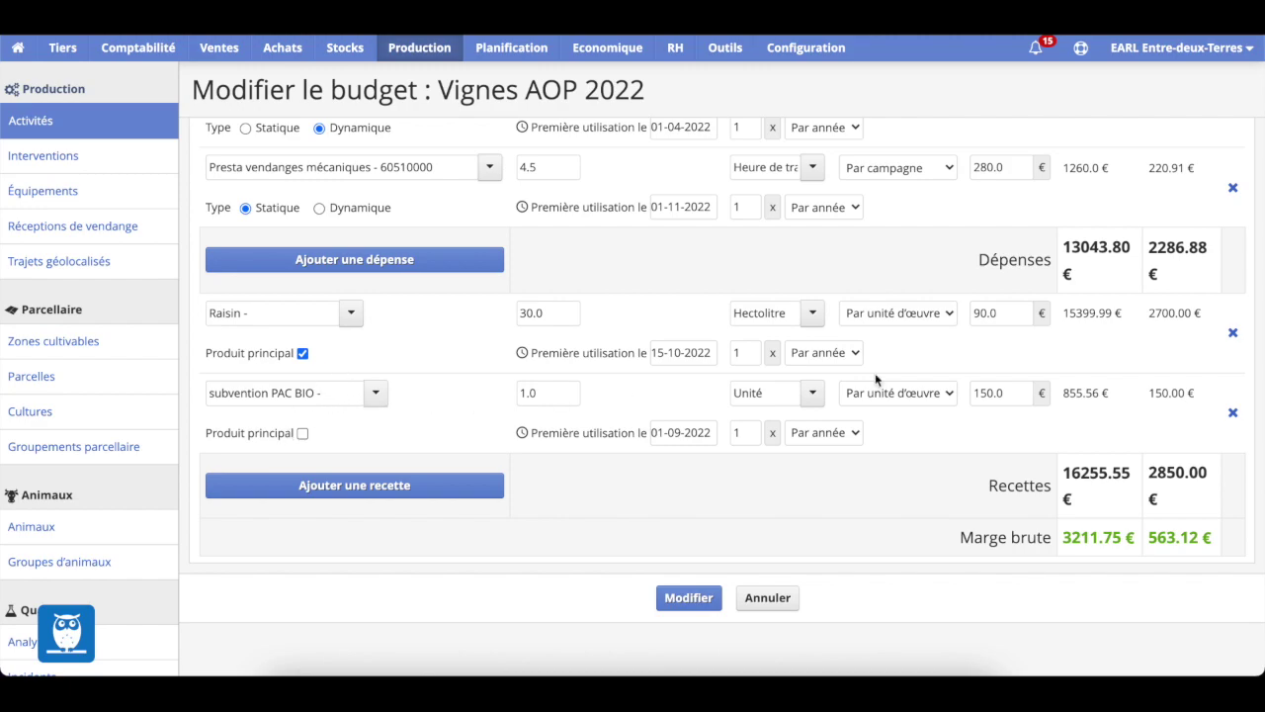
{"action": "double_click", "coordinate": [999, 393]}
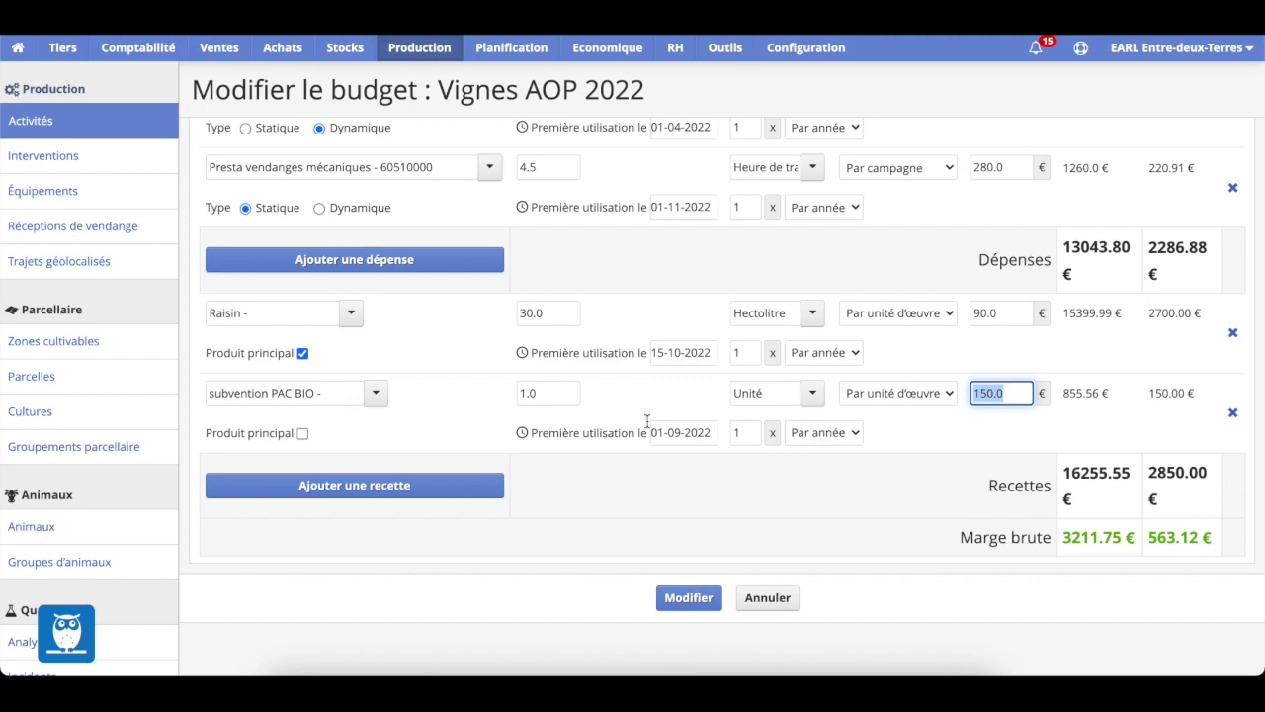
{"action": "left_click", "coordinate": [995, 314]}
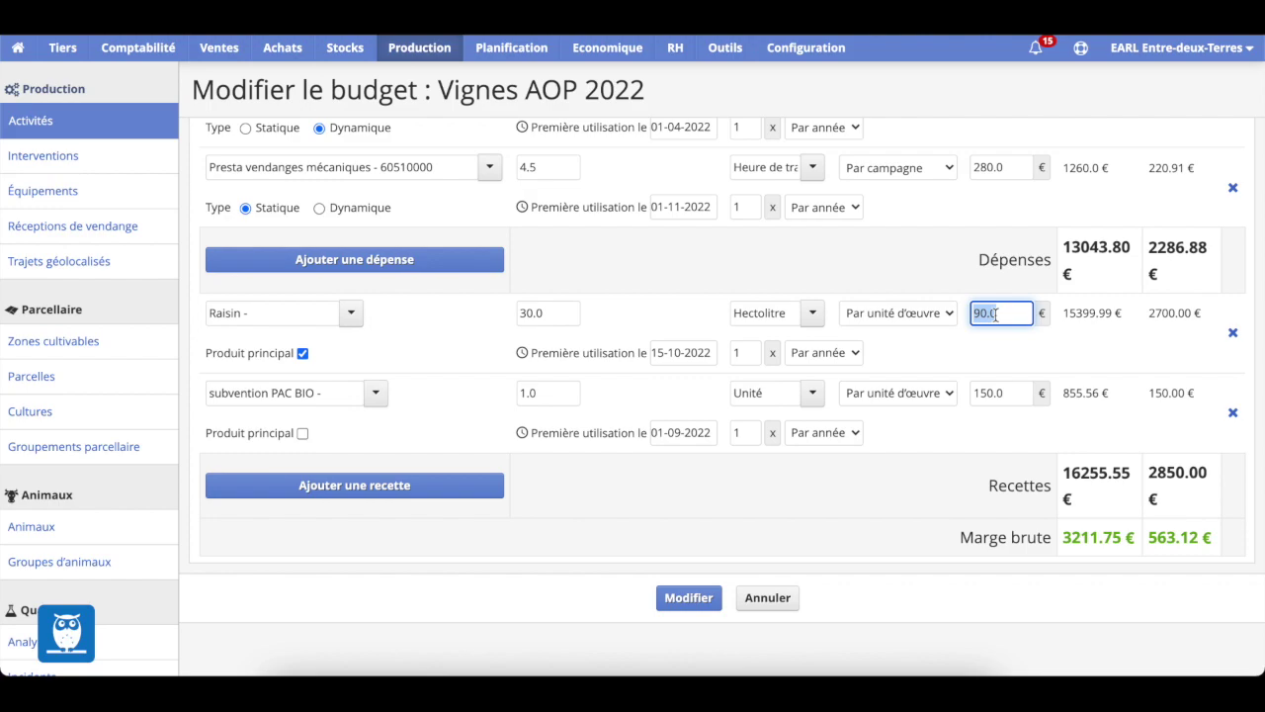
Save the Vignes AOP 2022 budget and review the activity's revenue, expense and balance amounts
{"action": "left_click", "coordinate": [682, 603]}
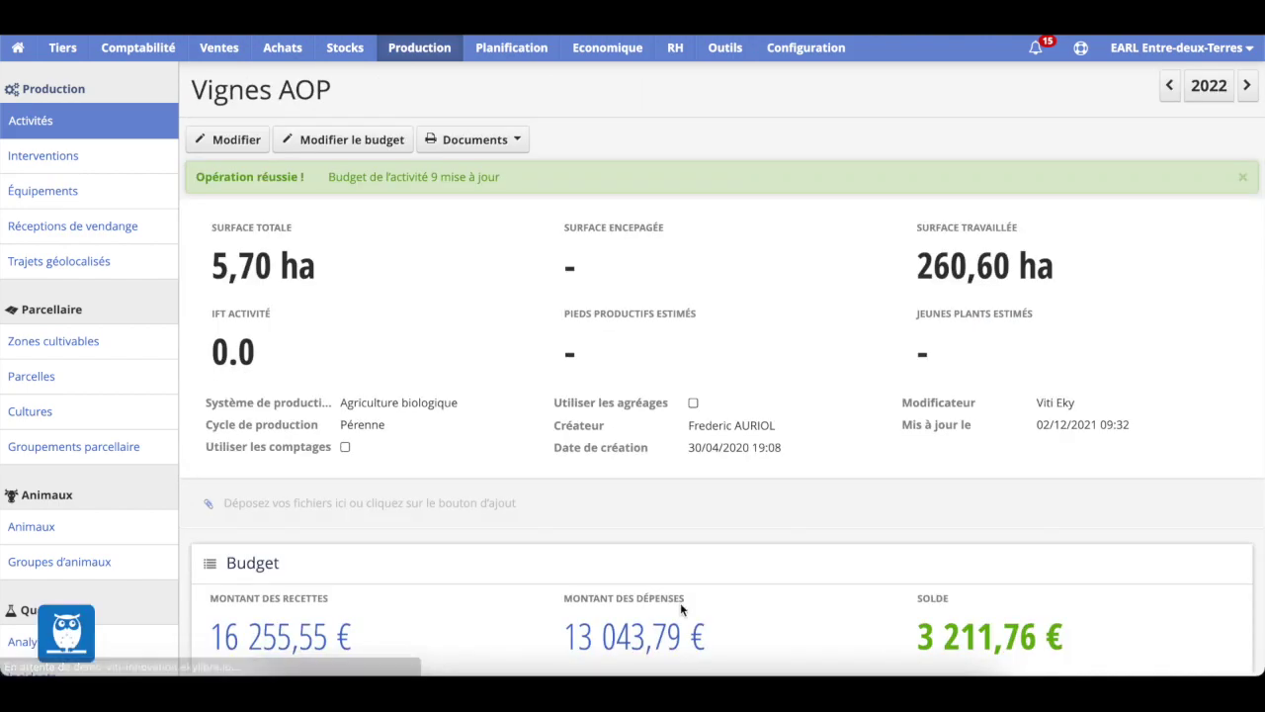
{"action": "scroll", "coordinate": [680, 602], "scroll_direction": "down", "scroll_amount": 3}
{"action": "scroll", "coordinate": [680, 602], "scroll_direction": "down", "scroll_amount": 2}
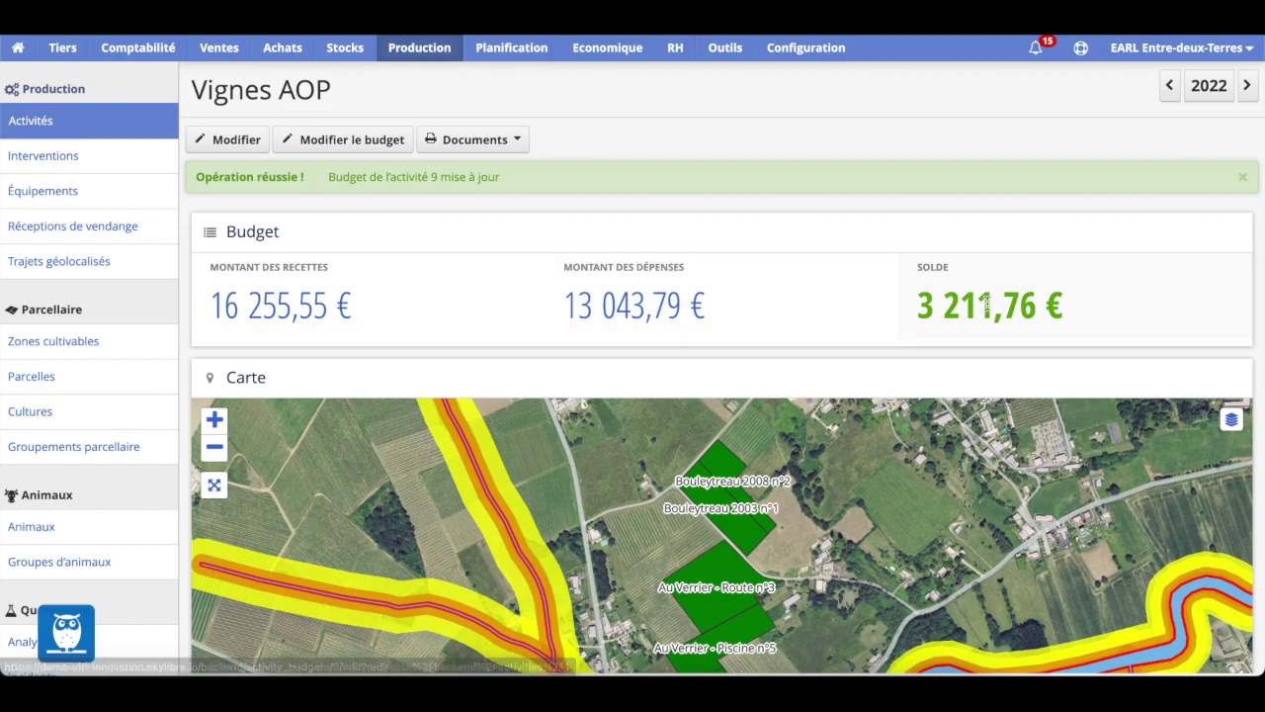
{"action": "scroll", "coordinate": [985, 306], "scroll_direction": "up", "scroll_amount": 5}
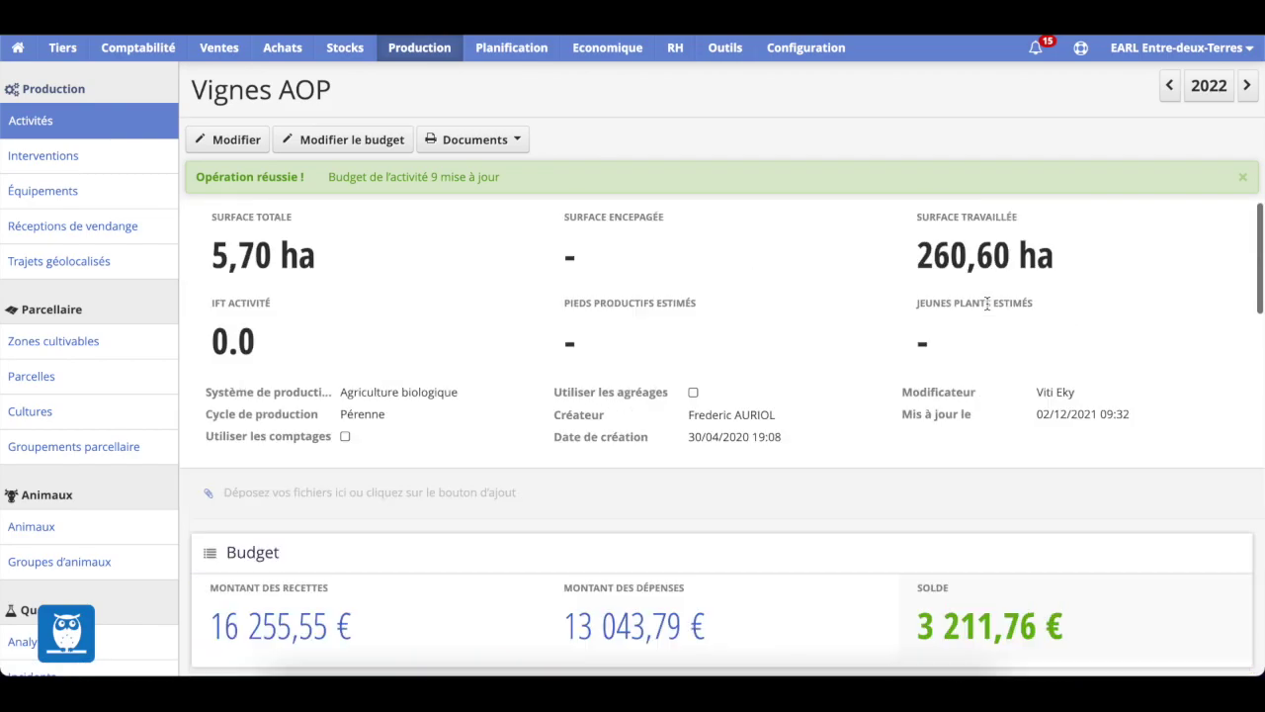
Return to the activities overview and look through the administrative, transformation, wine-growing and winemaking activities
{"action": "left_click", "coordinate": [25, 125]}
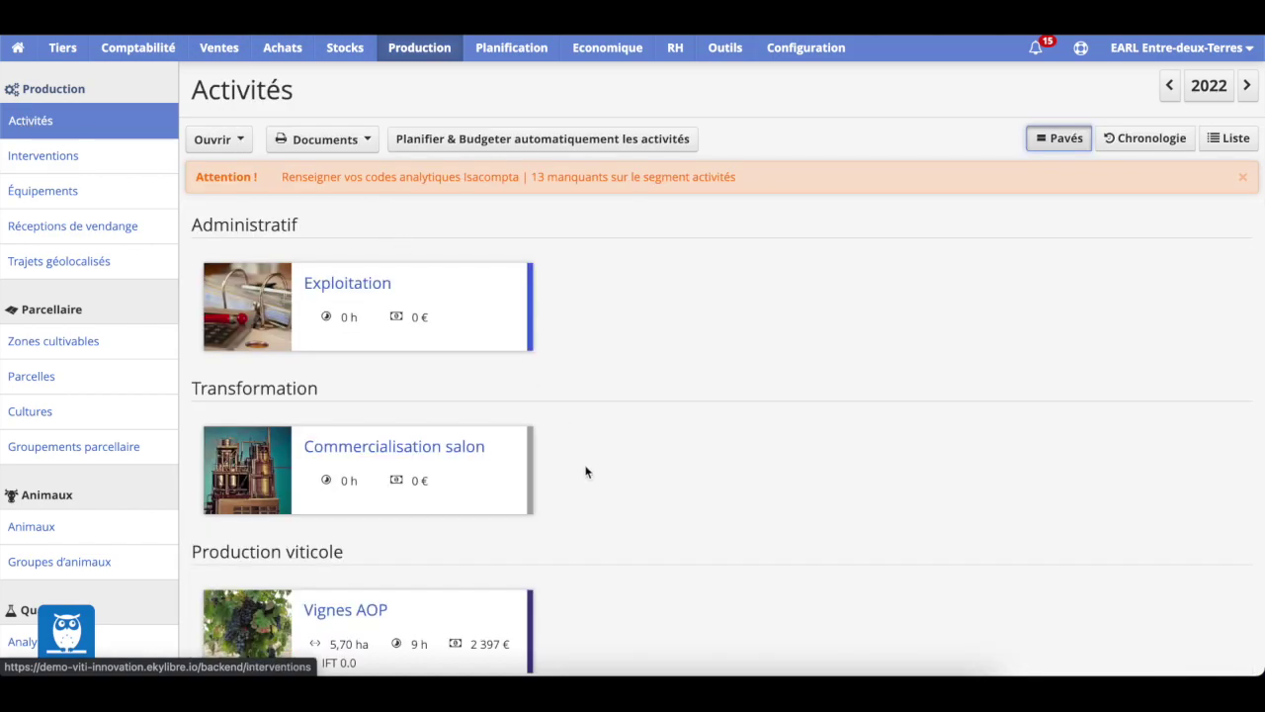
{"action": "scroll", "coordinate": [585, 472], "scroll_direction": "down", "scroll_amount": 3}
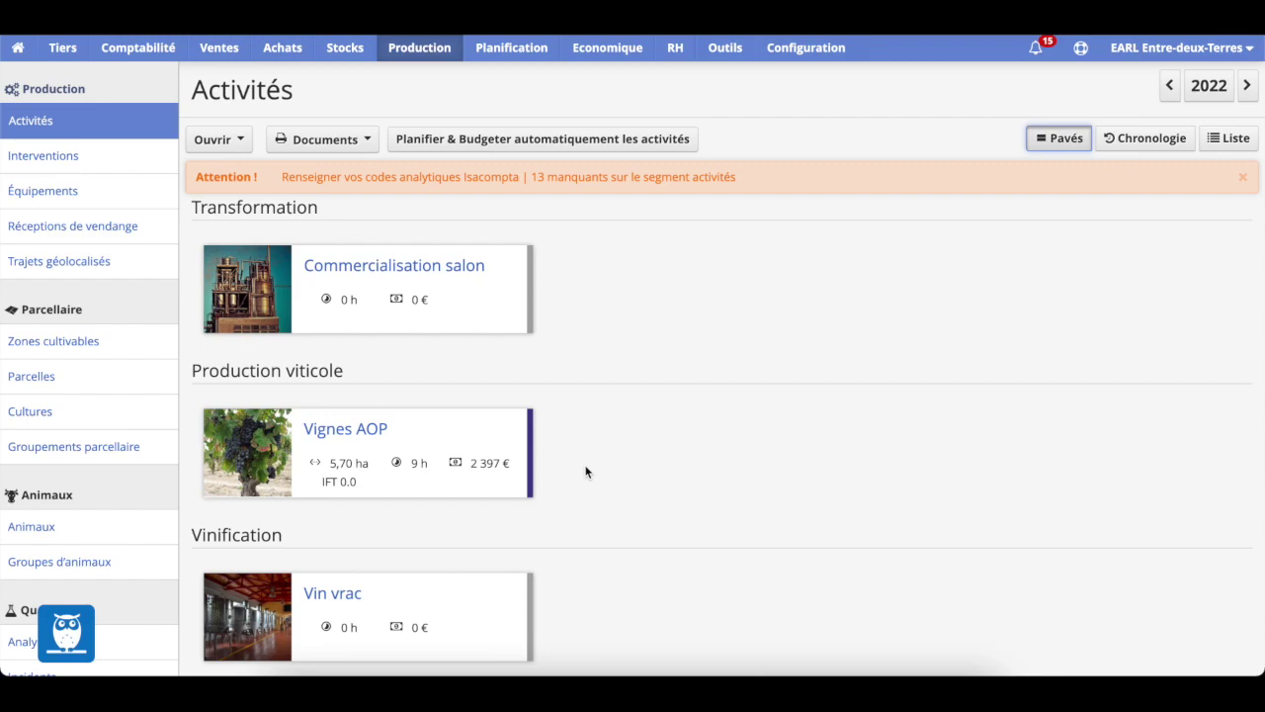
{"action": "scroll", "coordinate": [586, 472], "scroll_direction": "up", "scroll_amount": 3}
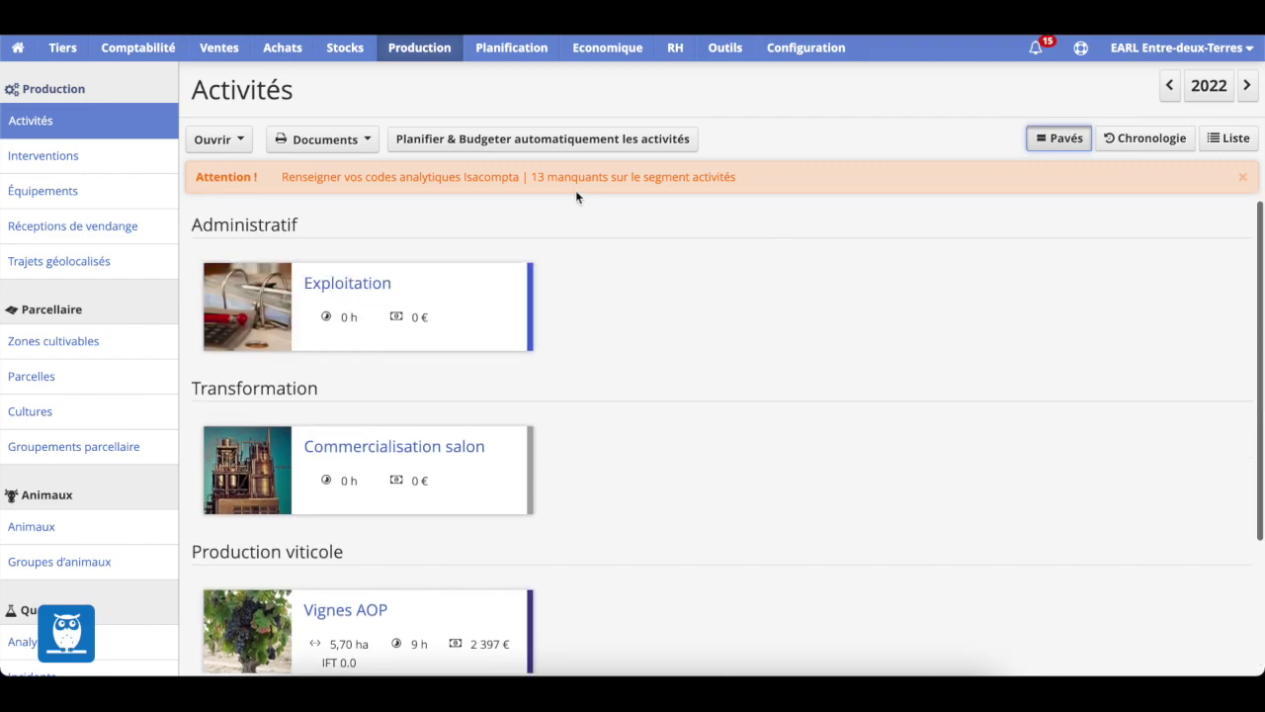
Open the 2022 production costs in the Economique module and expand the Vignes AOP cost breakdown to read its charge categories
{"action": "left_click", "coordinate": [602, 52]}
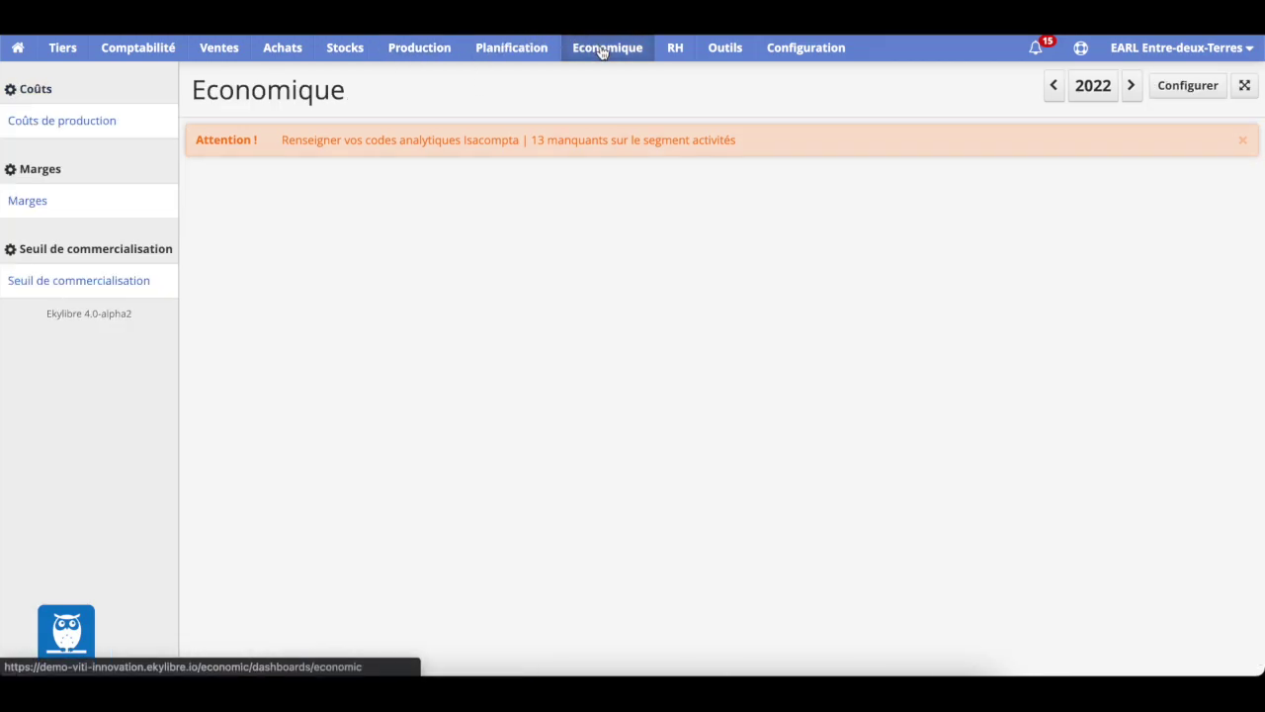
{"action": "left_click", "coordinate": [59, 119]}
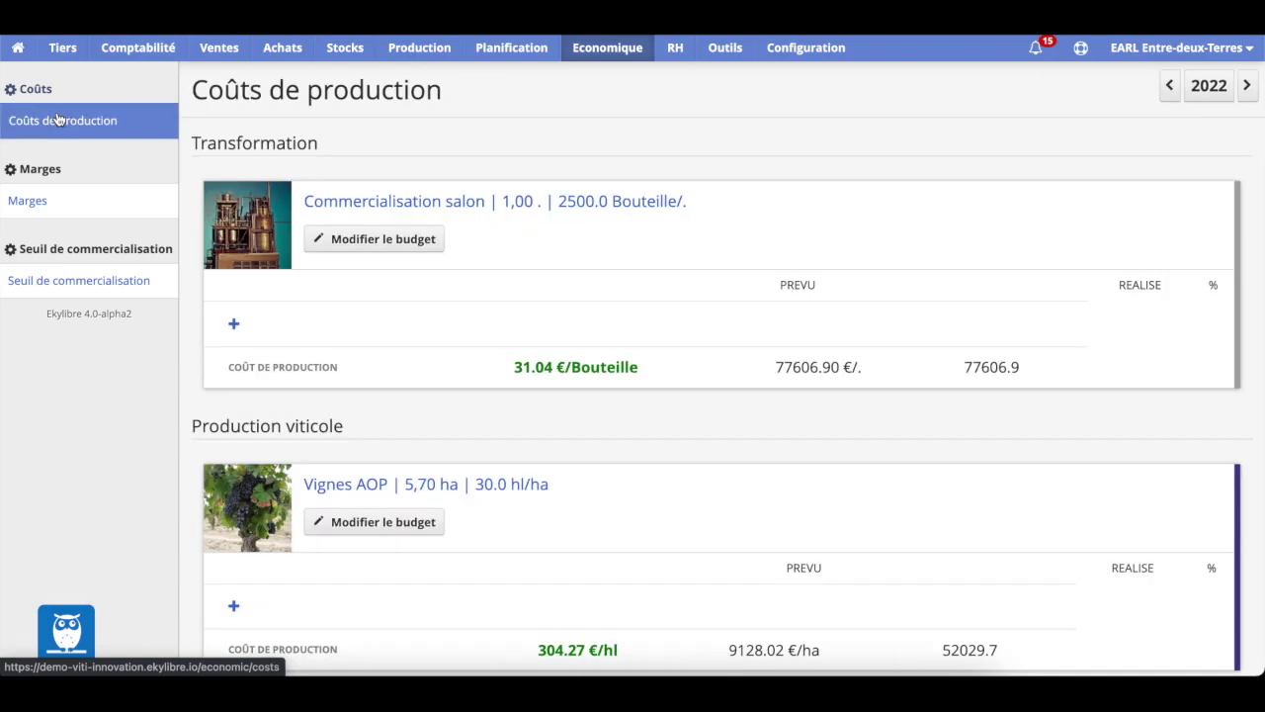
{"action": "scroll", "coordinate": [358, 383], "scroll_direction": "down", "scroll_amount": 3}
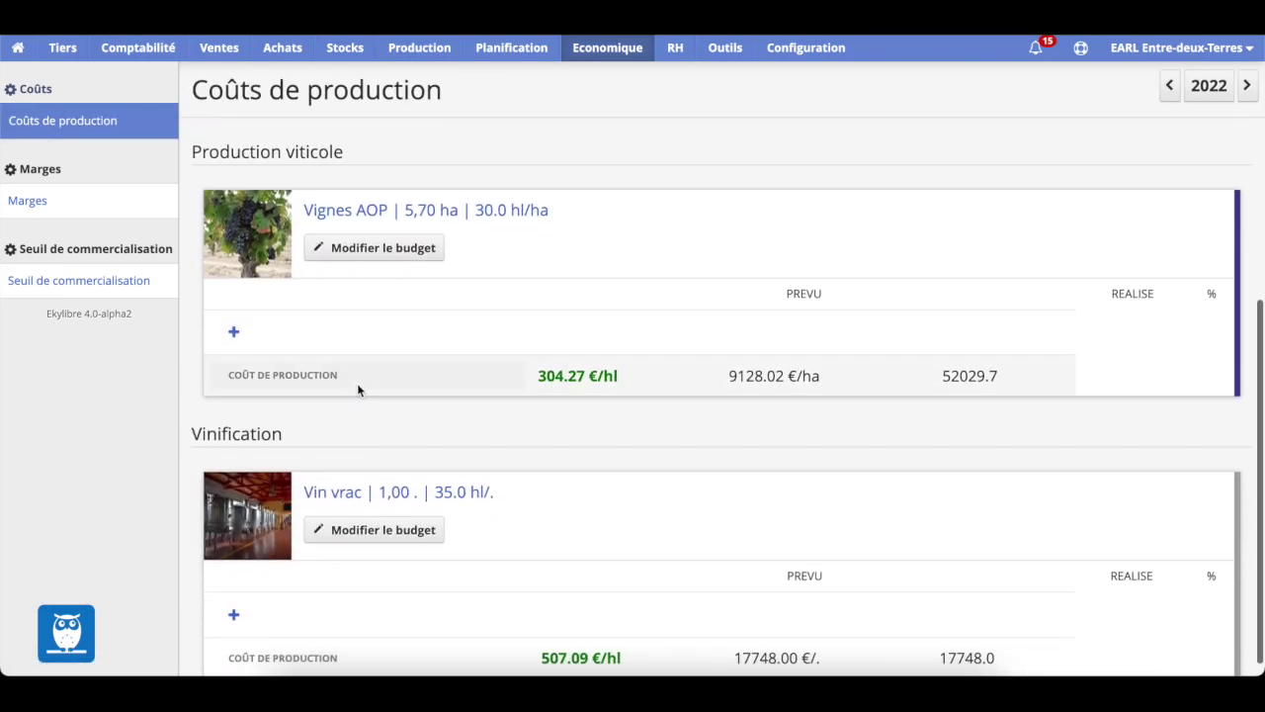
{"action": "left_click", "coordinate": [233, 332]}
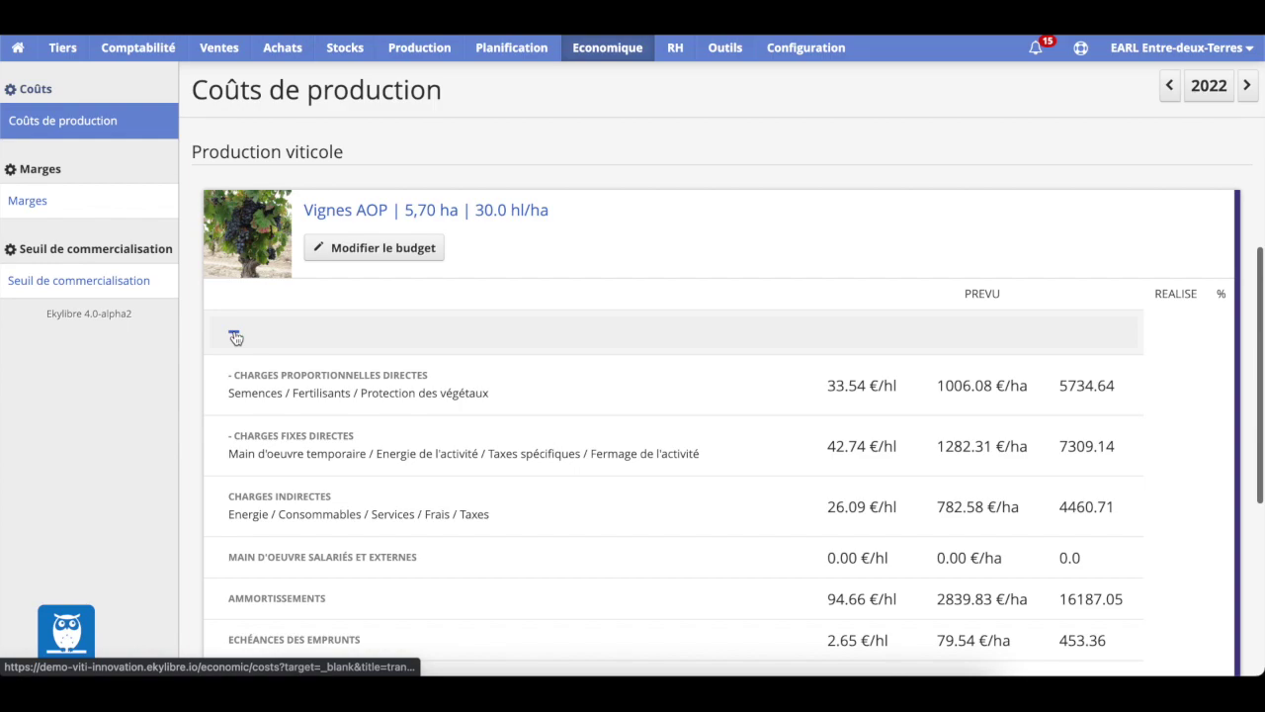
{"action": "scroll", "coordinate": [235, 338], "scroll_direction": "down", "scroll_amount": 1}
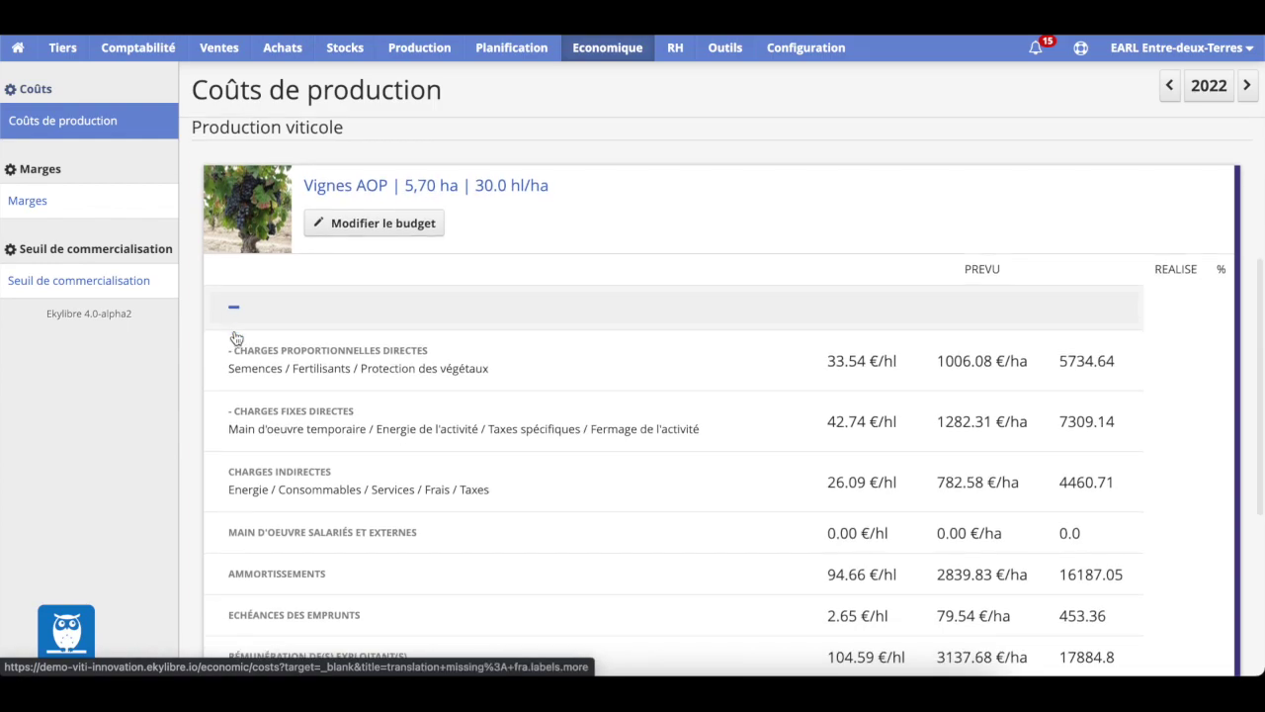
{"action": "scroll", "coordinate": [235, 338], "scroll_direction": "down", "scroll_amount": 1}
{"action": "scroll", "coordinate": [235, 338], "scroll_direction": "down", "scroll_amount": 2}
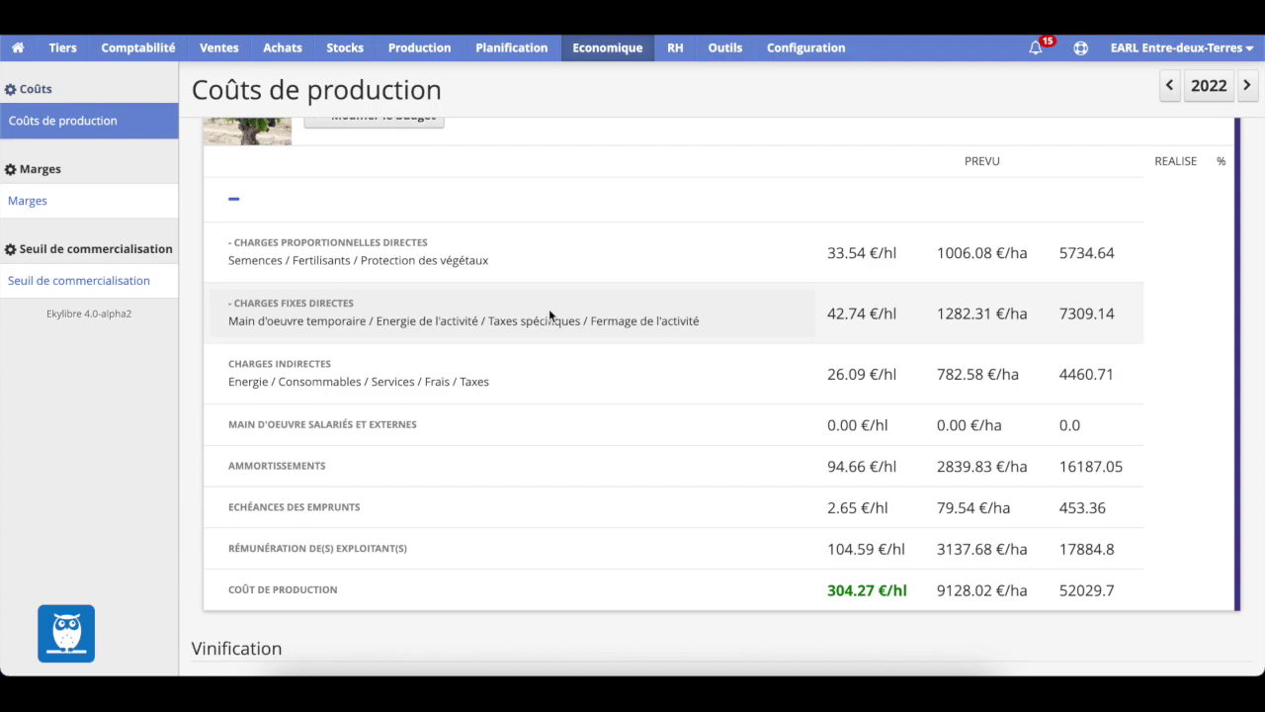
{"action": "scroll", "coordinate": [590, 313], "scroll_direction": "down", "scroll_amount": 2}
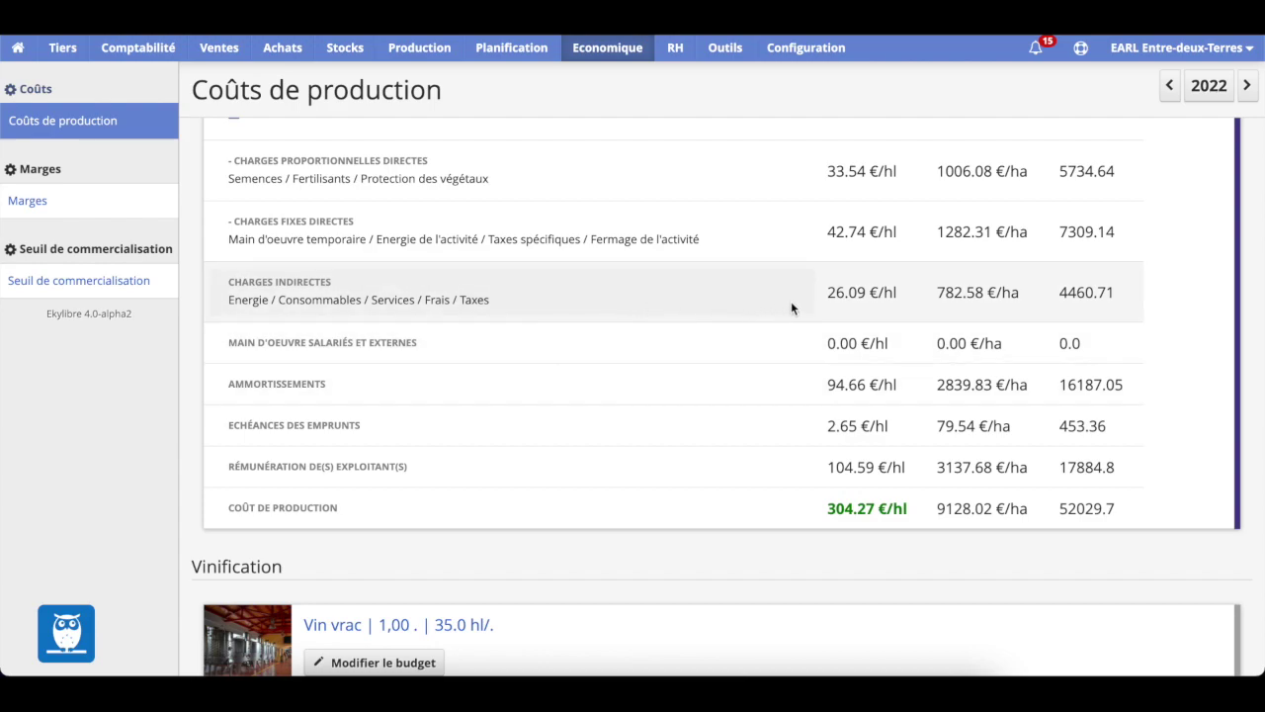
Examine the Vignes AOP production cost per hectolitre along with its operator remuneration, loan repayment and depreciation lines
{"action": "left_click", "coordinate": [824, 507]}
{"action": "left_click_drag", "start_coordinate": [824, 507], "coordinate": [917, 507]}
{"action": "scroll", "coordinate": [917, 507], "scroll_direction": "down", "scroll_amount": 1}
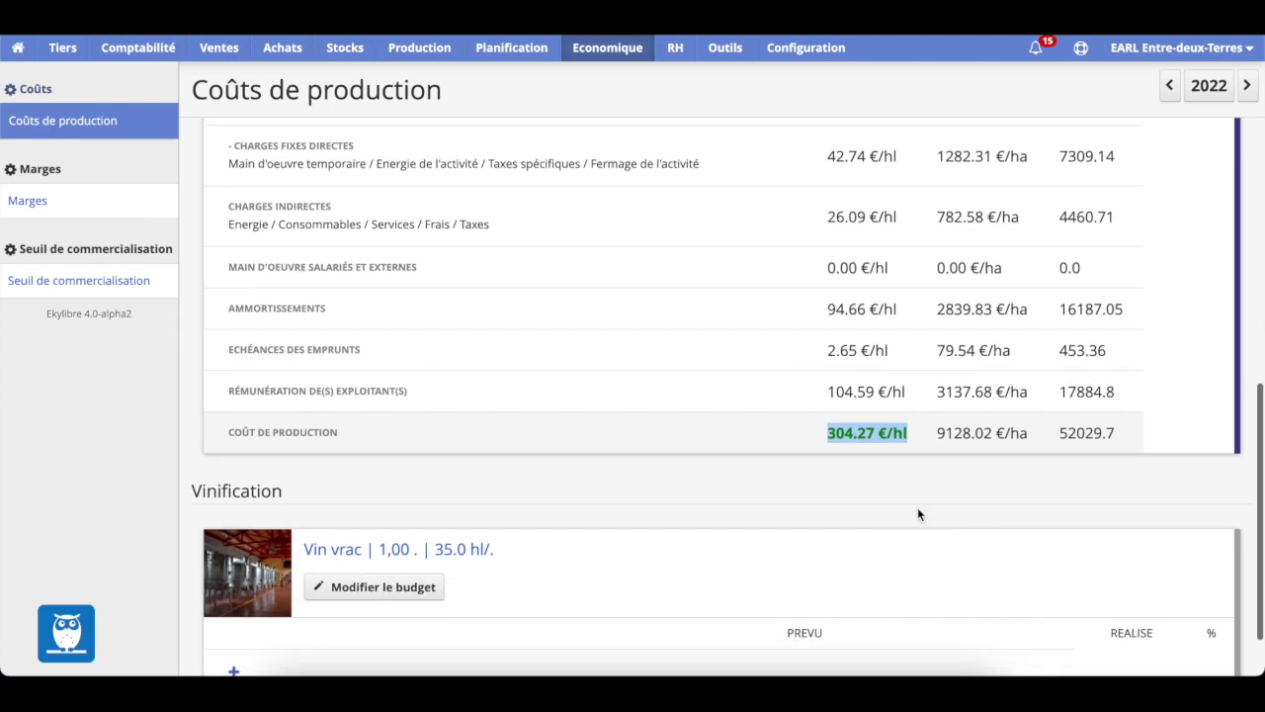
{"action": "left_click", "coordinate": [306, 387]}
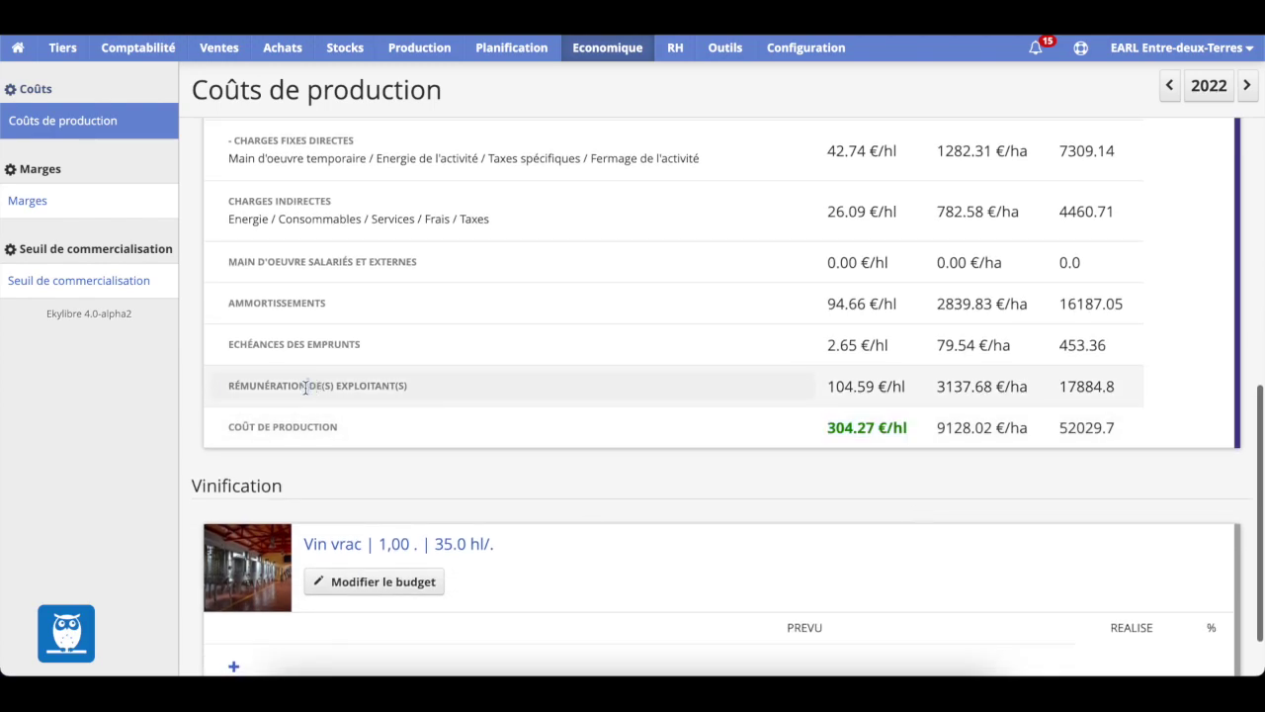
{"action": "triple_click", "coordinate": [305, 387]}
{"action": "left_click", "coordinate": [278, 344]}
{"action": "triple_click", "coordinate": [278, 344]}
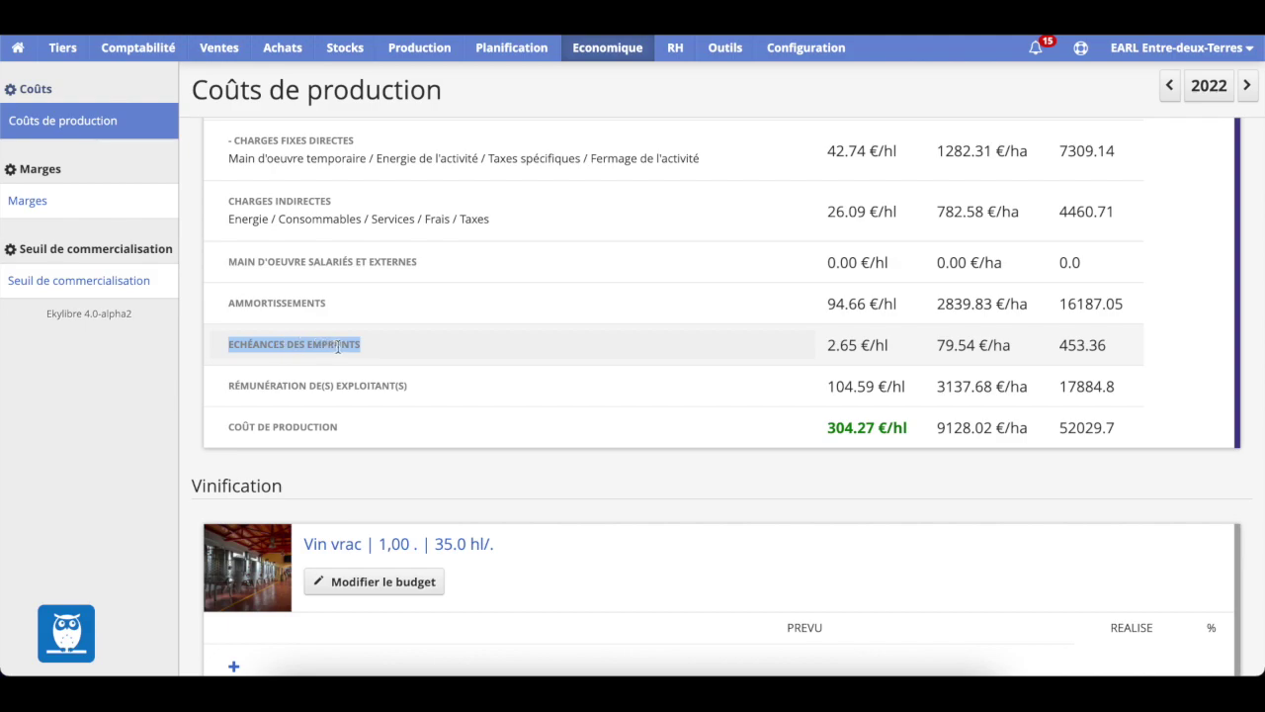
{"action": "left_click", "coordinate": [274, 299]}
{"action": "triple_click", "coordinate": [274, 299]}
{"action": "scroll", "coordinate": [274, 299], "scroll_direction": "down", "scroll_amount": 1}
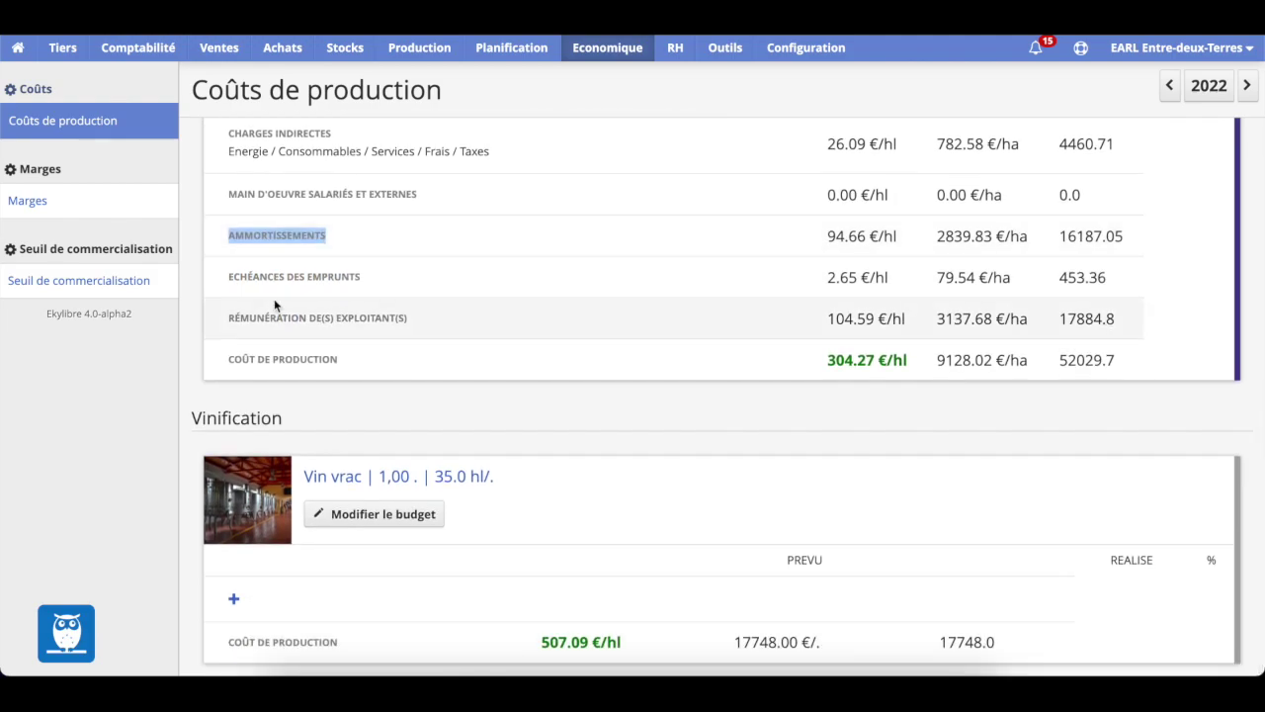
{"action": "scroll", "coordinate": [274, 298], "scroll_direction": "up", "scroll_amount": 3}
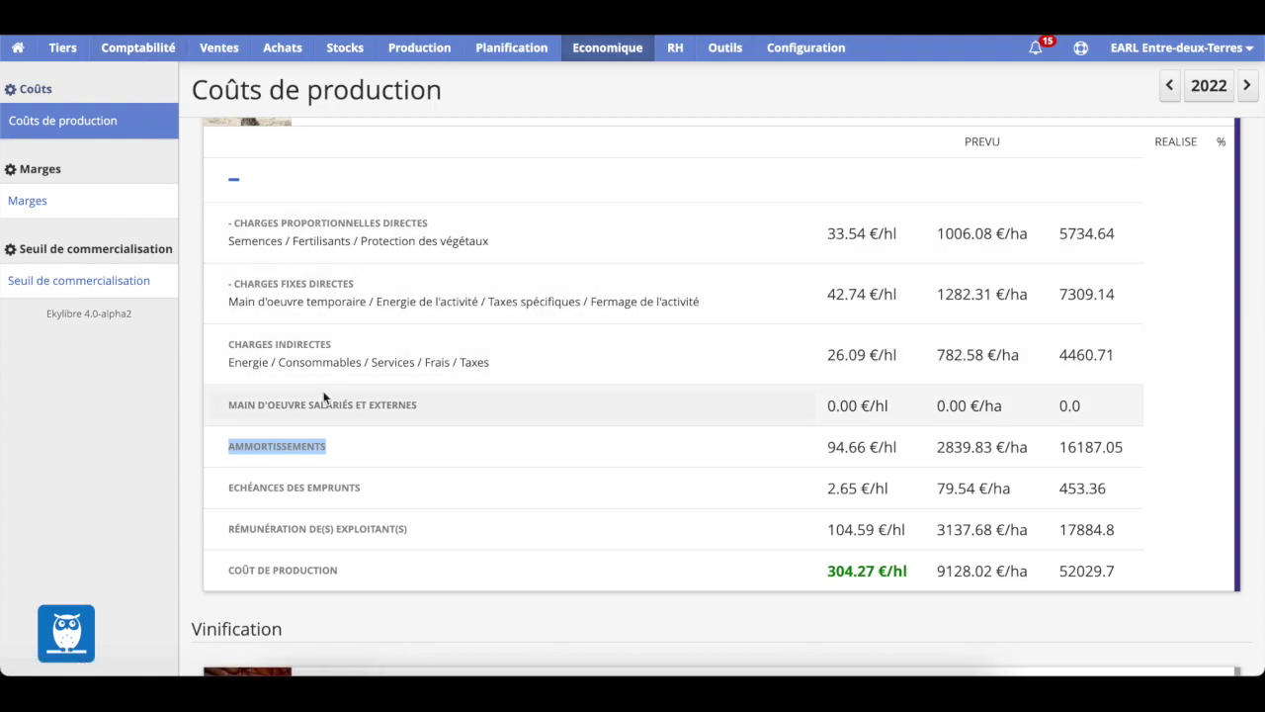
{"action": "scroll", "coordinate": [403, 398], "scroll_direction": "down", "scroll_amount": 2}
{"action": "scroll", "coordinate": [325, 398], "scroll_direction": "up", "scroll_amount": 3}
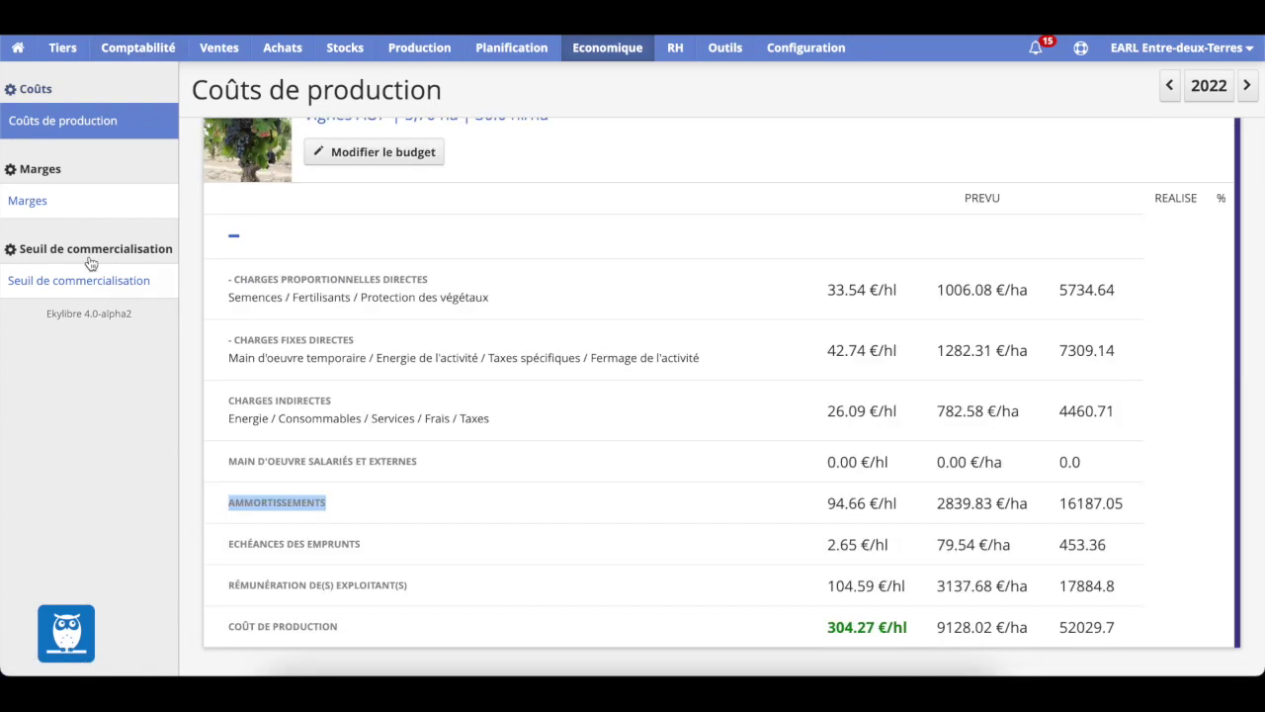
Open the 2022 margins and look over the Commercialisation salon activity from its product down to its net margin
{"action": "left_click", "coordinate": [34, 202]}
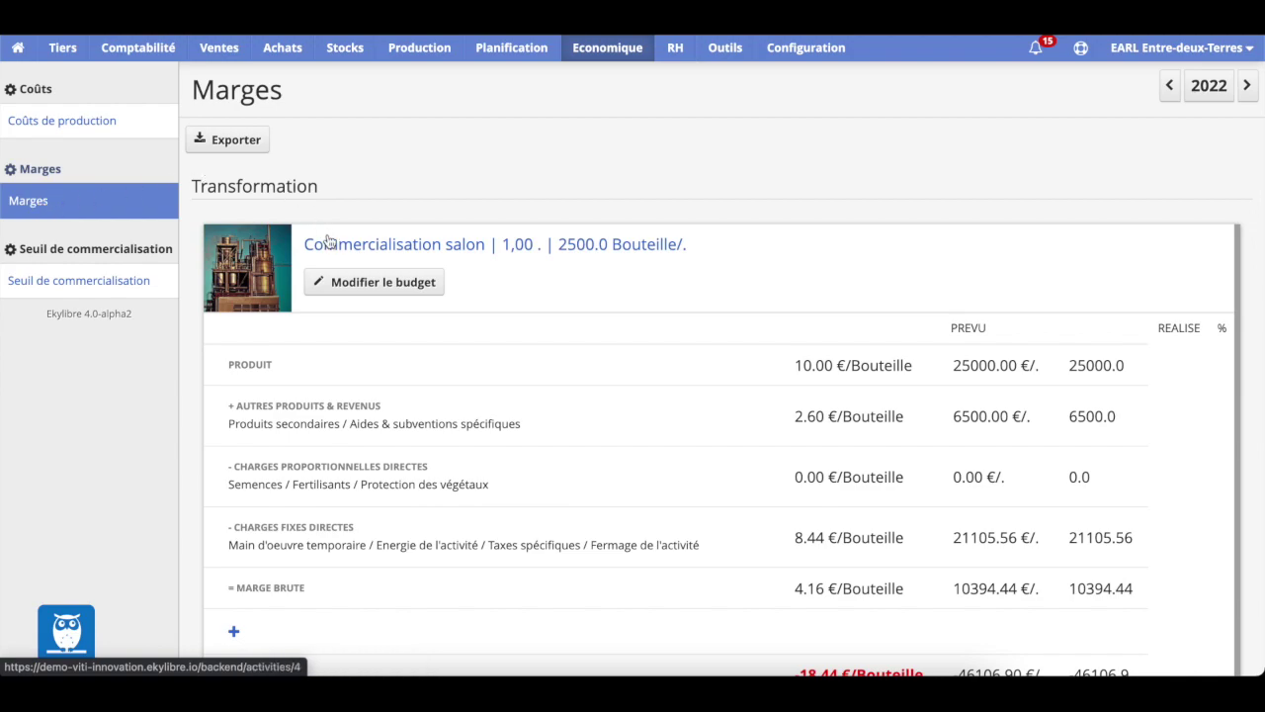
{"action": "scroll", "coordinate": [472, 423], "scroll_direction": "down", "scroll_amount": 2}
{"action": "scroll", "coordinate": [473, 423], "scroll_direction": "down", "scroll_amount": 2}
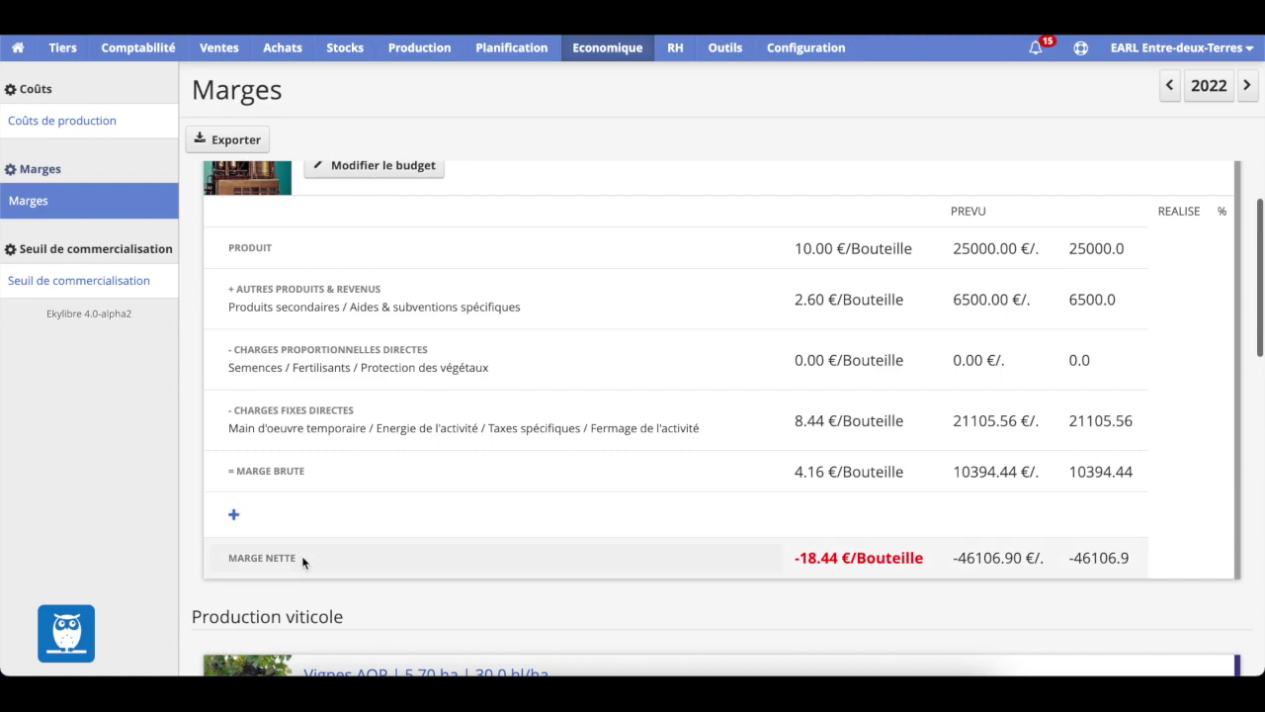
{"action": "scroll", "coordinate": [304, 567], "scroll_direction": "up", "scroll_amount": 1}
{"action": "scroll", "coordinate": [304, 568], "scroll_direction": "down", "scroll_amount": 5}
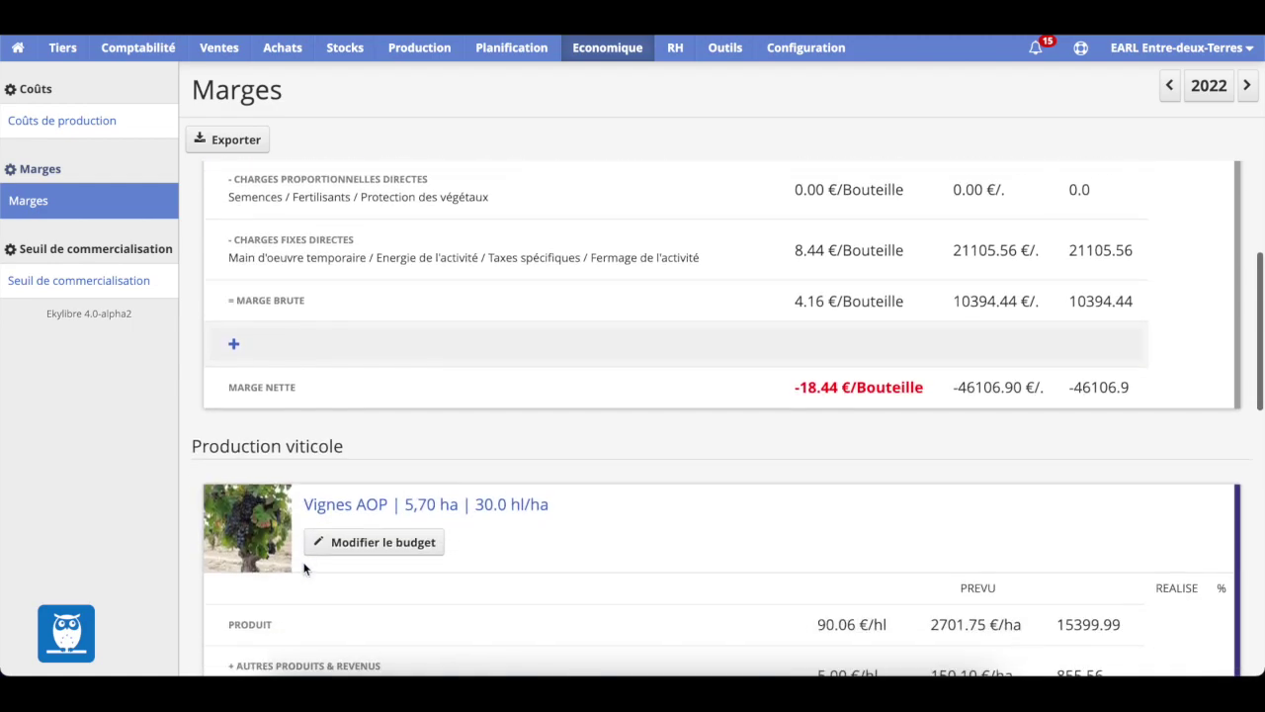
Expand the Vignes AOP margin details, examine the indirect costs and net margin per hectolitre, and look over the Vin vrac margins
{"action": "scroll", "coordinate": [304, 562], "scroll_direction": "down", "scroll_amount": 2}
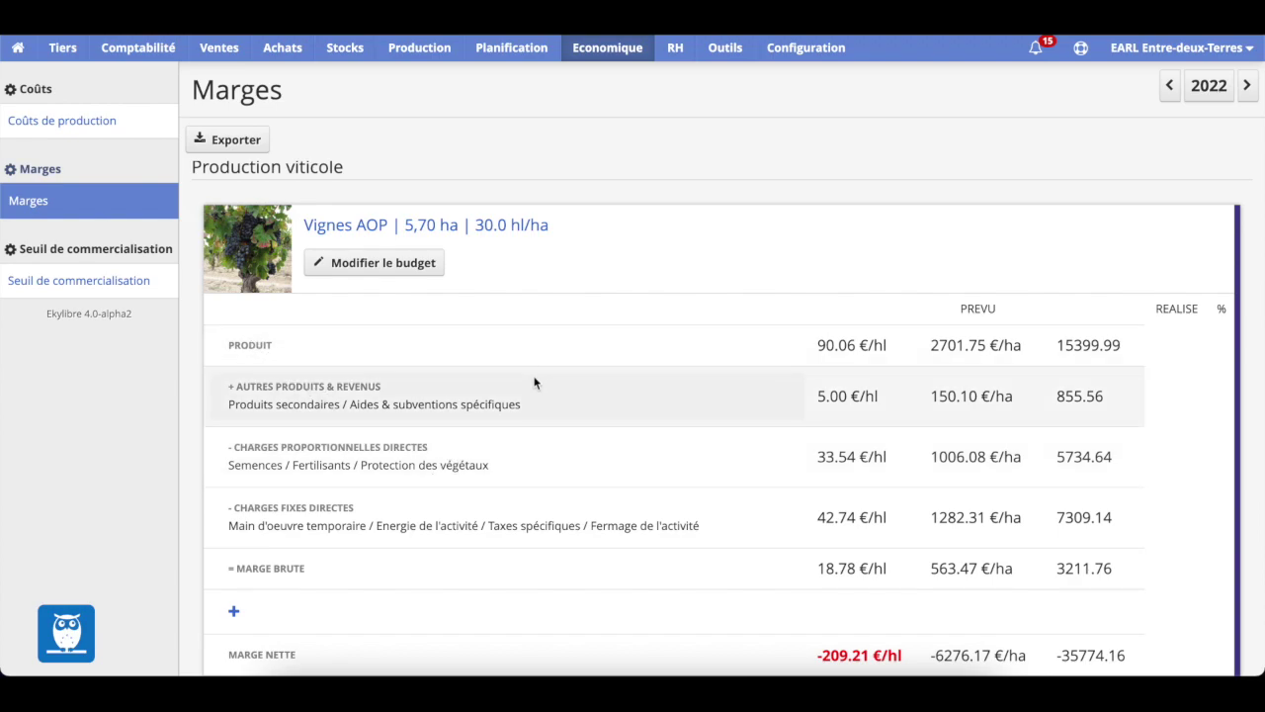
{"action": "scroll", "coordinate": [545, 386], "scroll_direction": "down", "scroll_amount": 1}
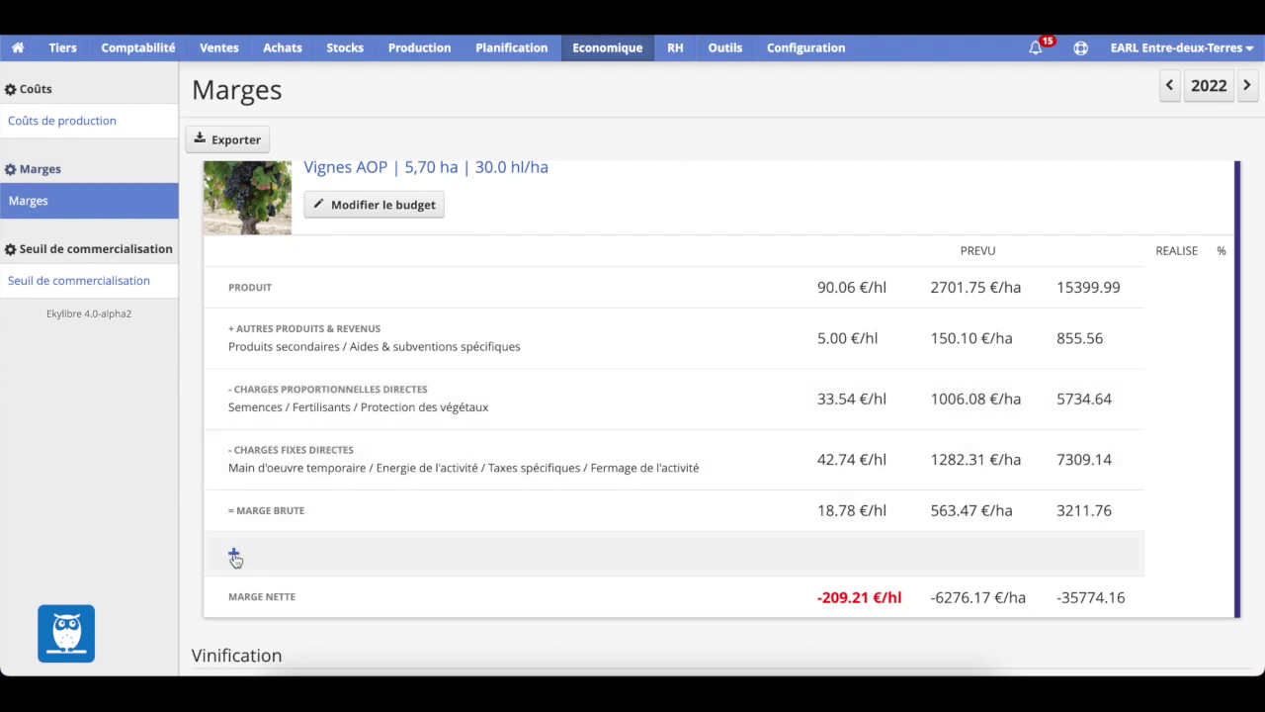
{"action": "left_click", "coordinate": [235, 557]}
{"action": "scroll", "coordinate": [234, 558], "scroll_direction": "down", "scroll_amount": 3}
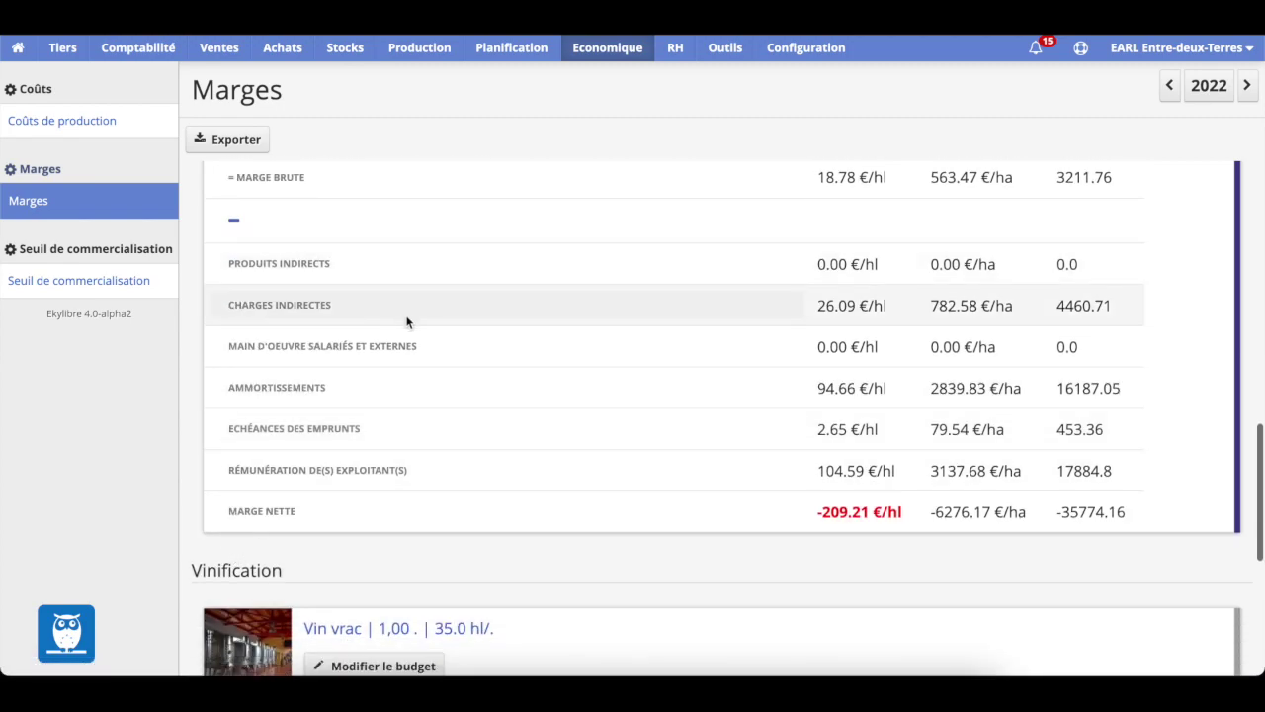
{"action": "scroll", "coordinate": [432, 445], "scroll_direction": "down", "scroll_amount": 1}
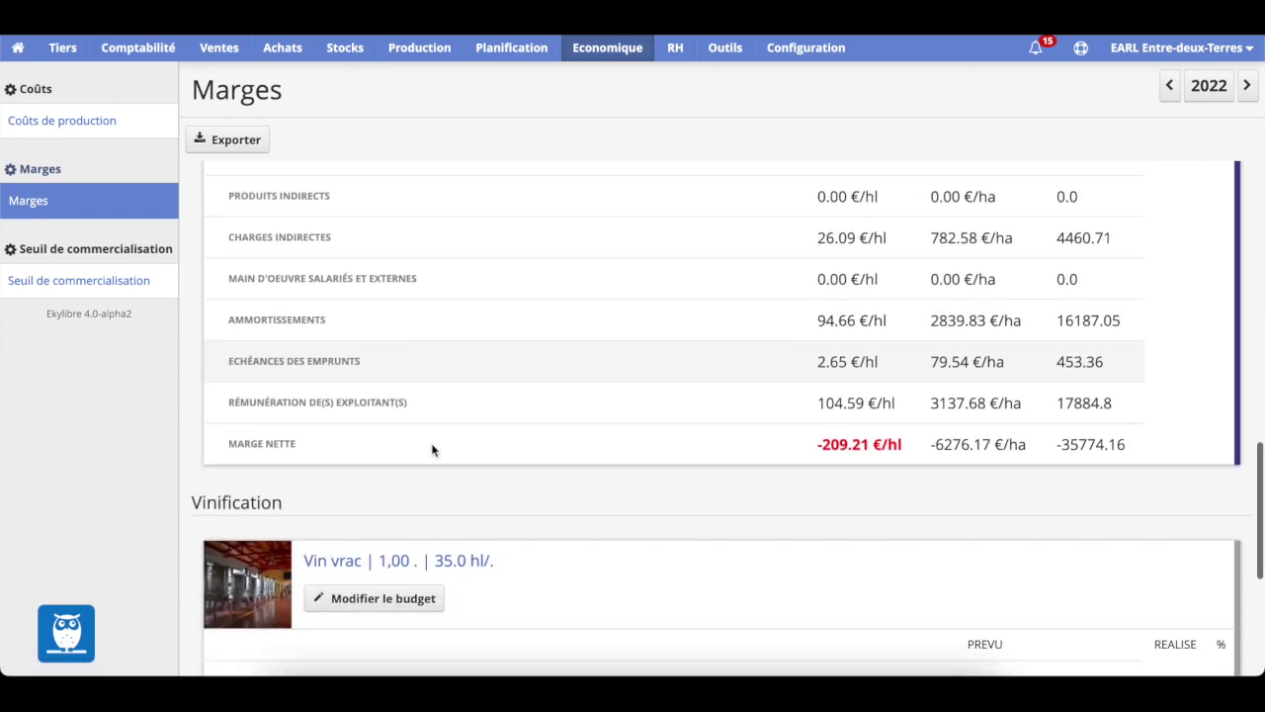
{"action": "triple_click", "coordinate": [838, 445]}
{"action": "scroll", "coordinate": [838, 445], "scroll_direction": "down", "scroll_amount": 4}
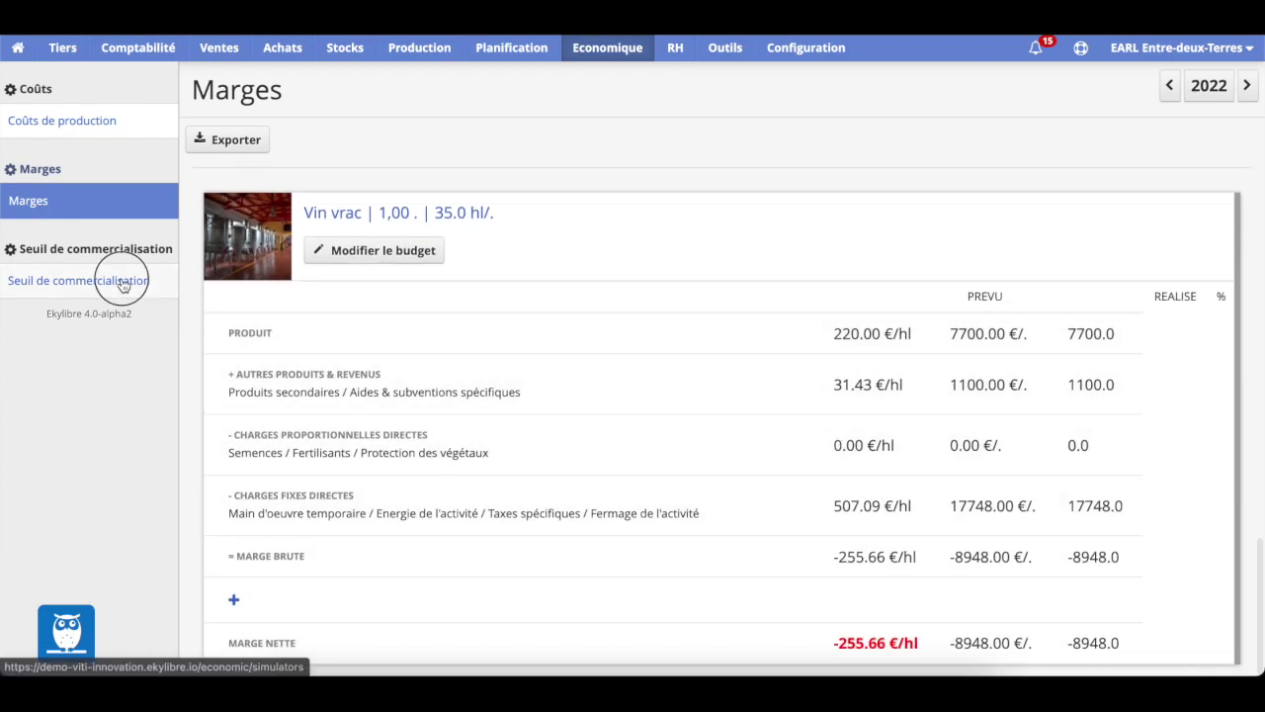
Check the Vignes AOP break-even price under Seuil de commercialisation, simulating the operators' annual remuneration first at 0 € and finally at 24729 €
{"action": "left_click", "coordinate": [124, 284]}
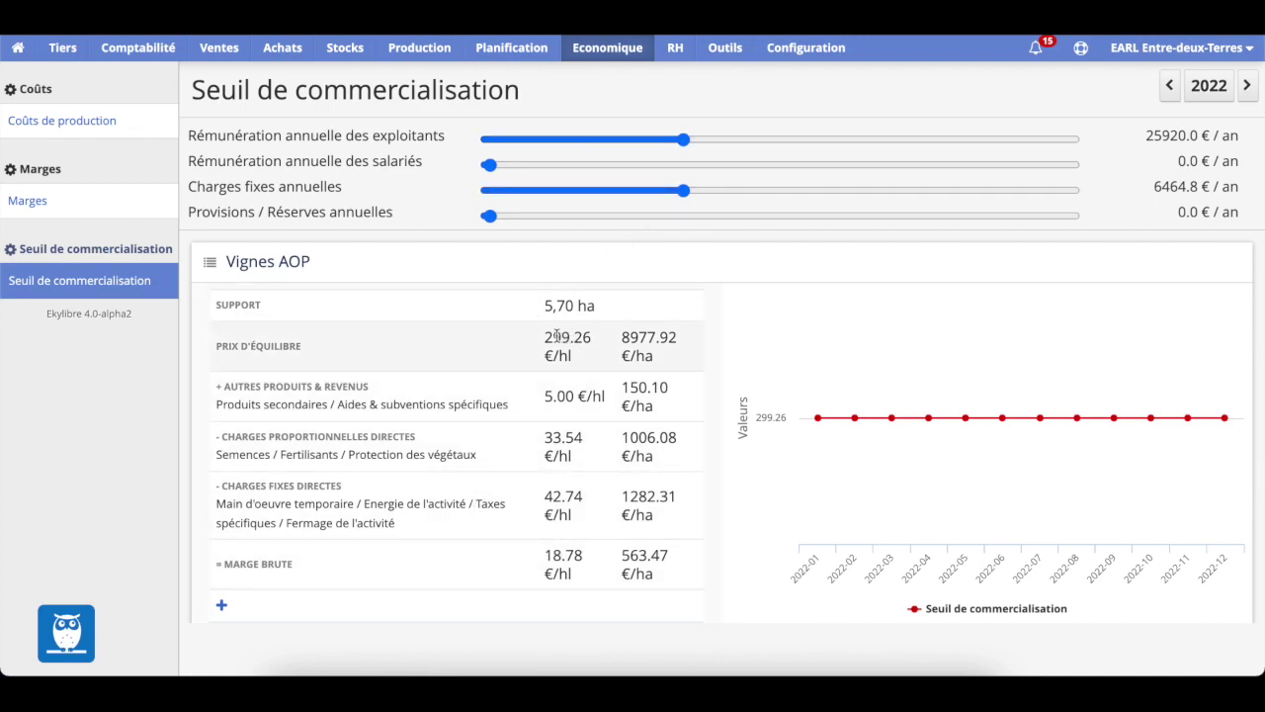
{"action": "left_click_drag", "start_coordinate": [546, 337], "coordinate": [594, 345]}
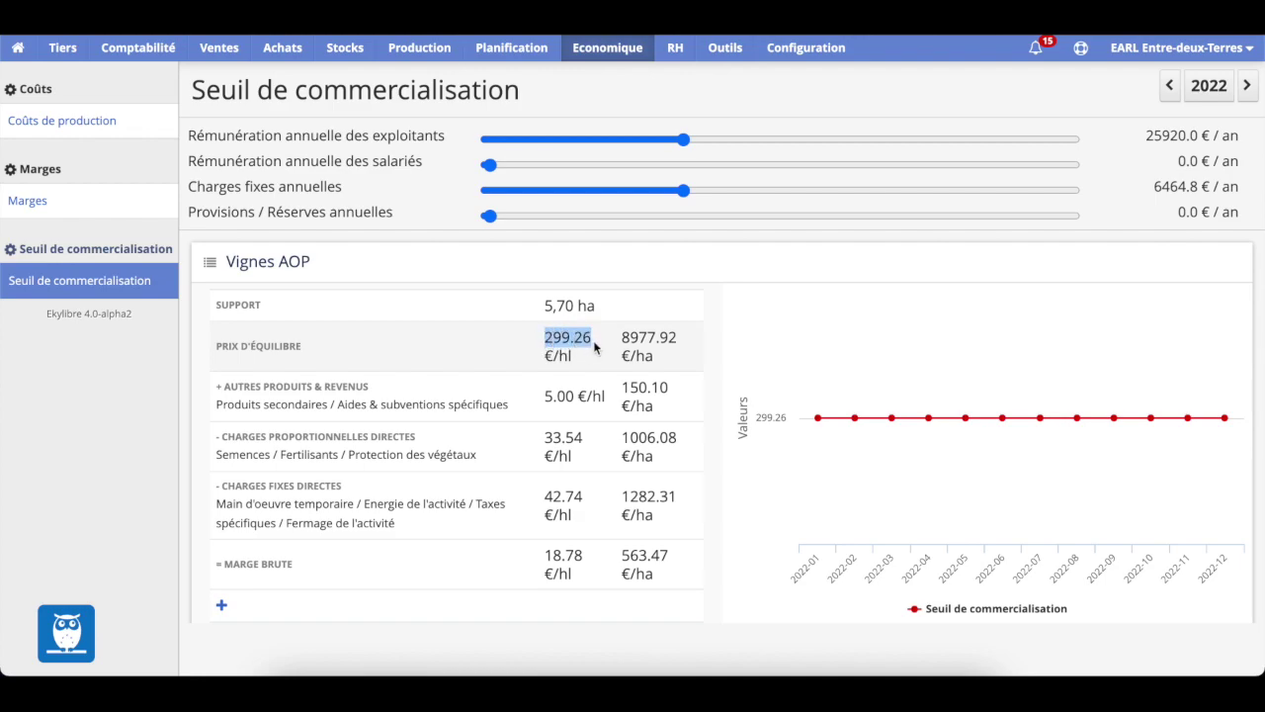
{"action": "left_click_drag", "start_coordinate": [684, 139], "coordinate": [474, 153]}
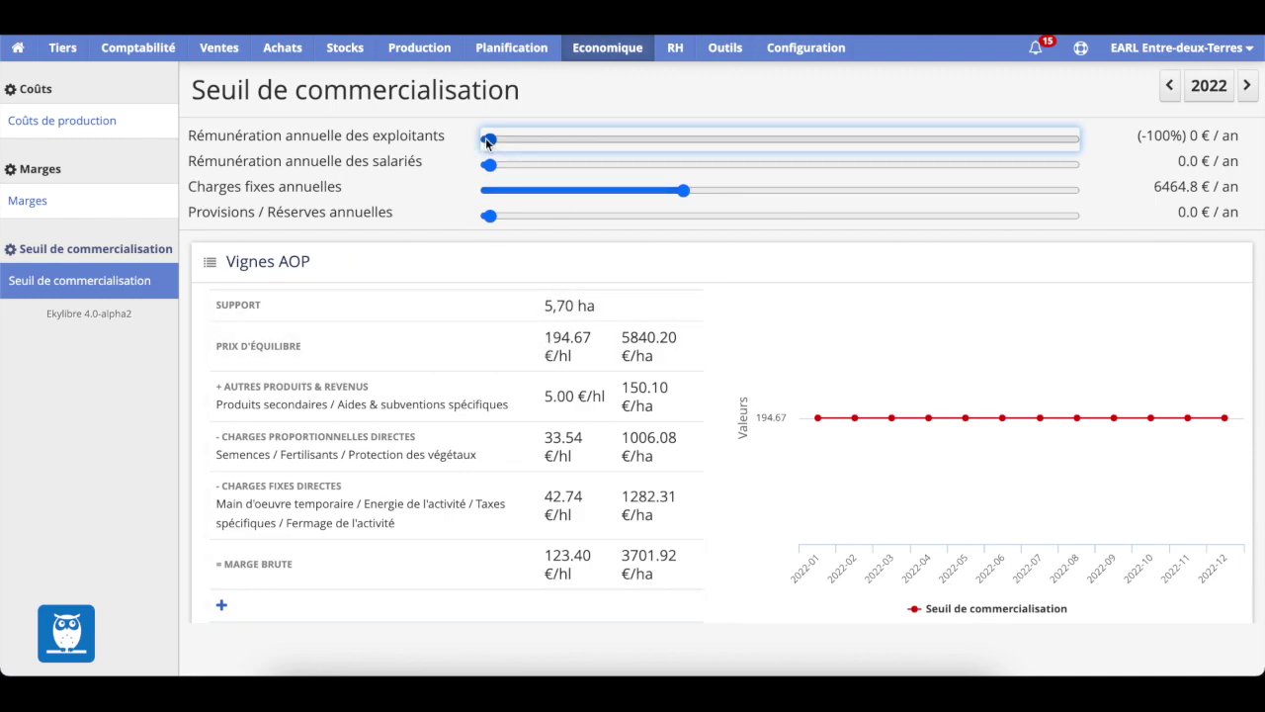
{"action": "left_click_drag", "start_coordinate": [489, 140], "coordinate": [676, 155]}
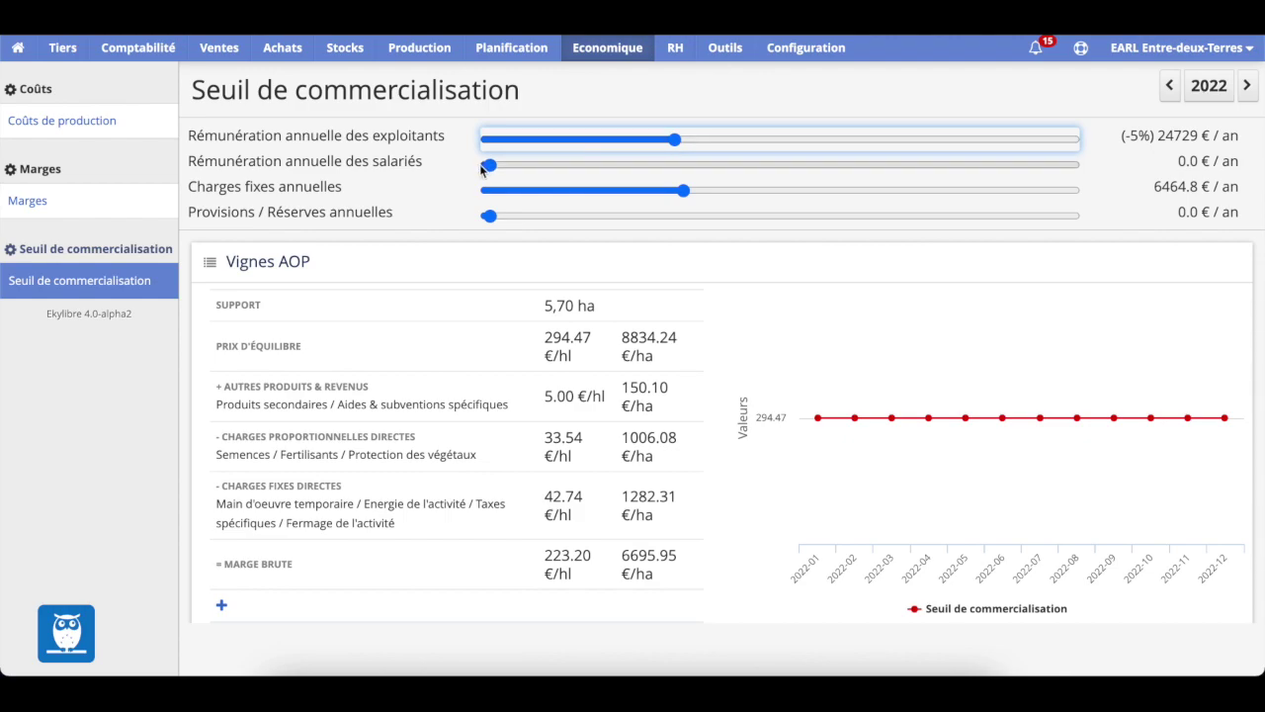
Simulate the employees' annual remuneration at 16117 € and examine the Vignes AOP and Commercialisation salon break-even figures
{"action": "left_click_drag", "start_coordinate": [488, 166], "coordinate": [678, 166]}
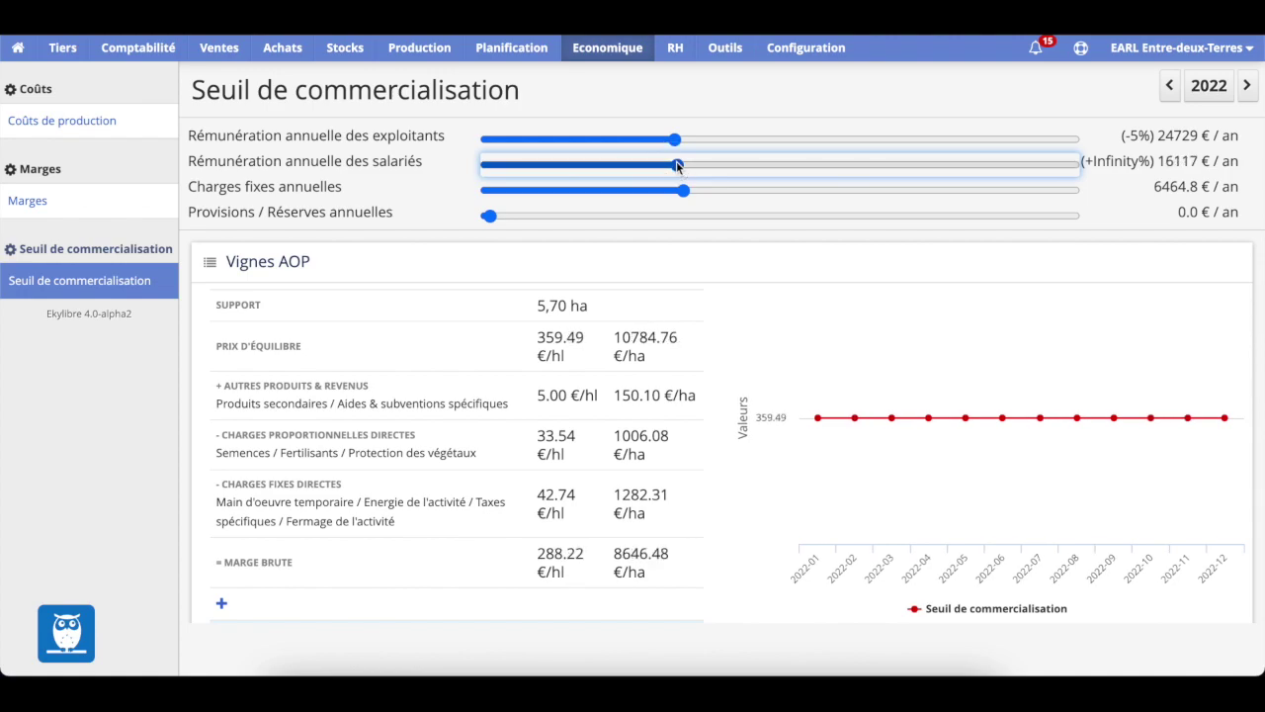
{"action": "scroll", "coordinate": [515, 385], "scroll_direction": "down", "scroll_amount": 2}
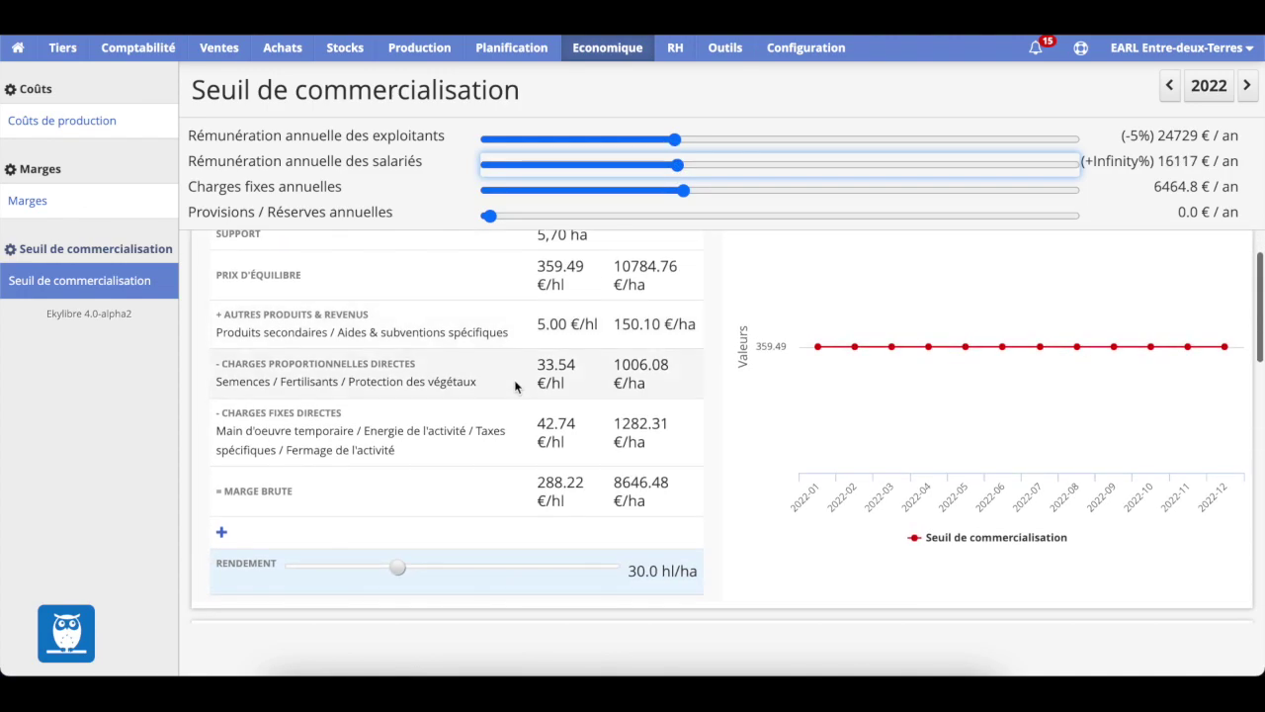
{"action": "scroll", "coordinate": [482, 353], "scroll_direction": "up", "scroll_amount": 1}
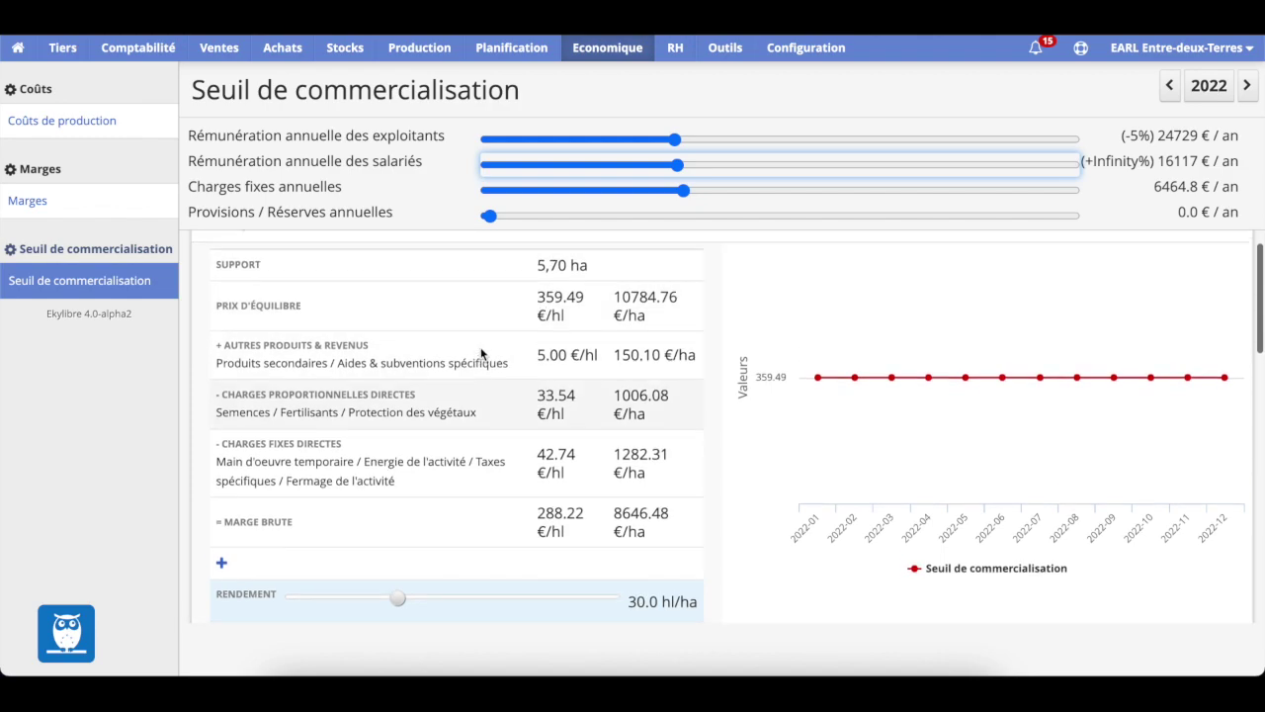
{"action": "scroll", "coordinate": [481, 352], "scroll_direction": "down", "scroll_amount": 6}
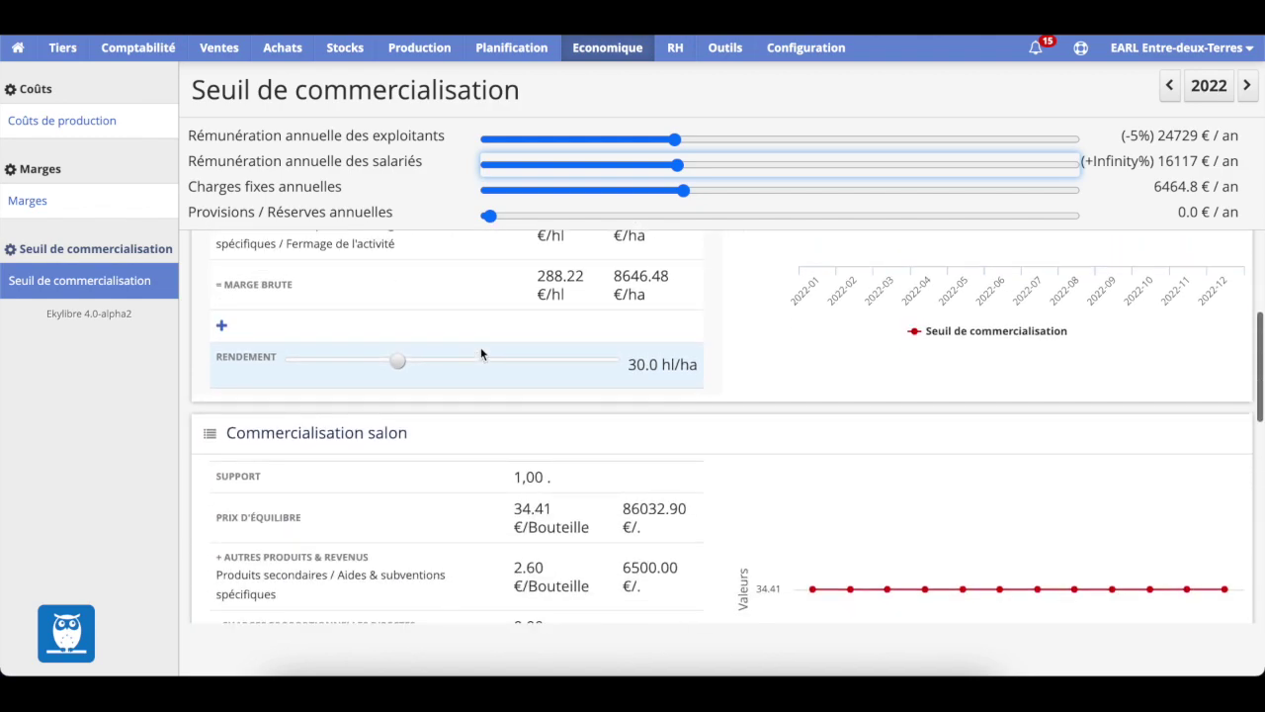
{"action": "scroll", "coordinate": [481, 351], "scroll_direction": "up", "scroll_amount": 4}
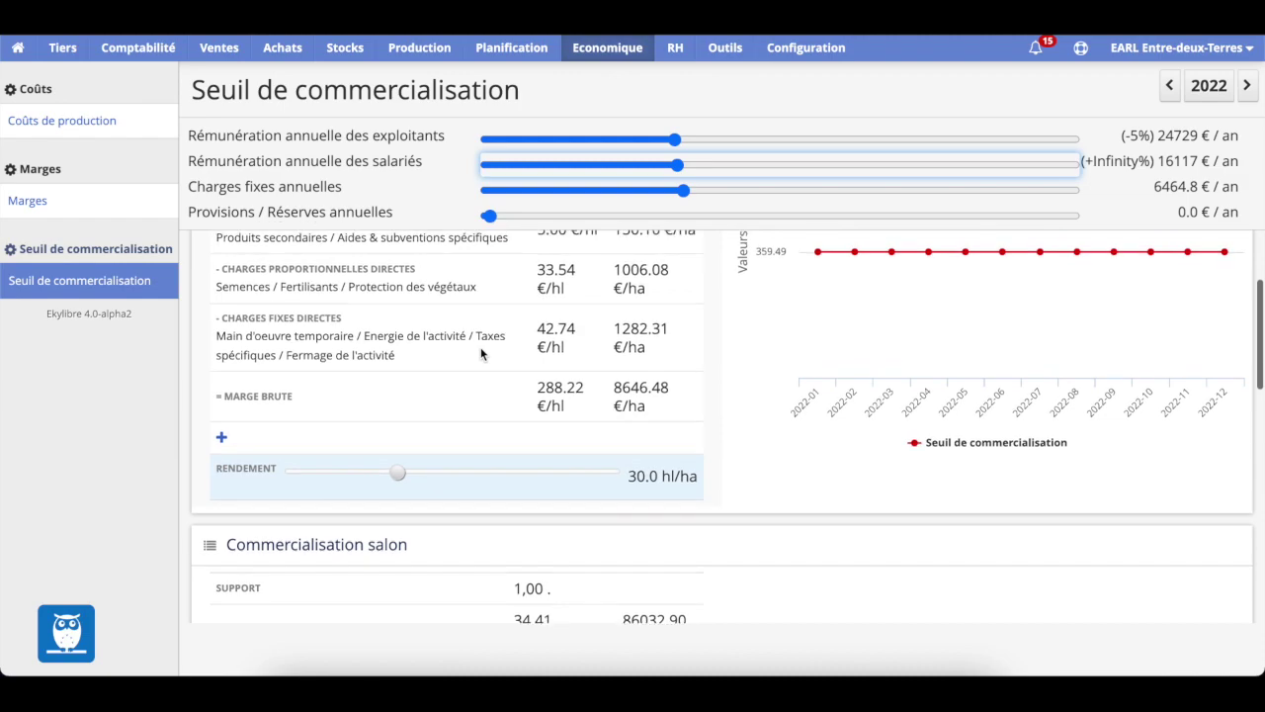
{"action": "scroll", "coordinate": [481, 347], "scroll_direction": "up", "scroll_amount": 1}
{"action": "scroll", "coordinate": [481, 347], "scroll_direction": "down", "scroll_amount": 3}
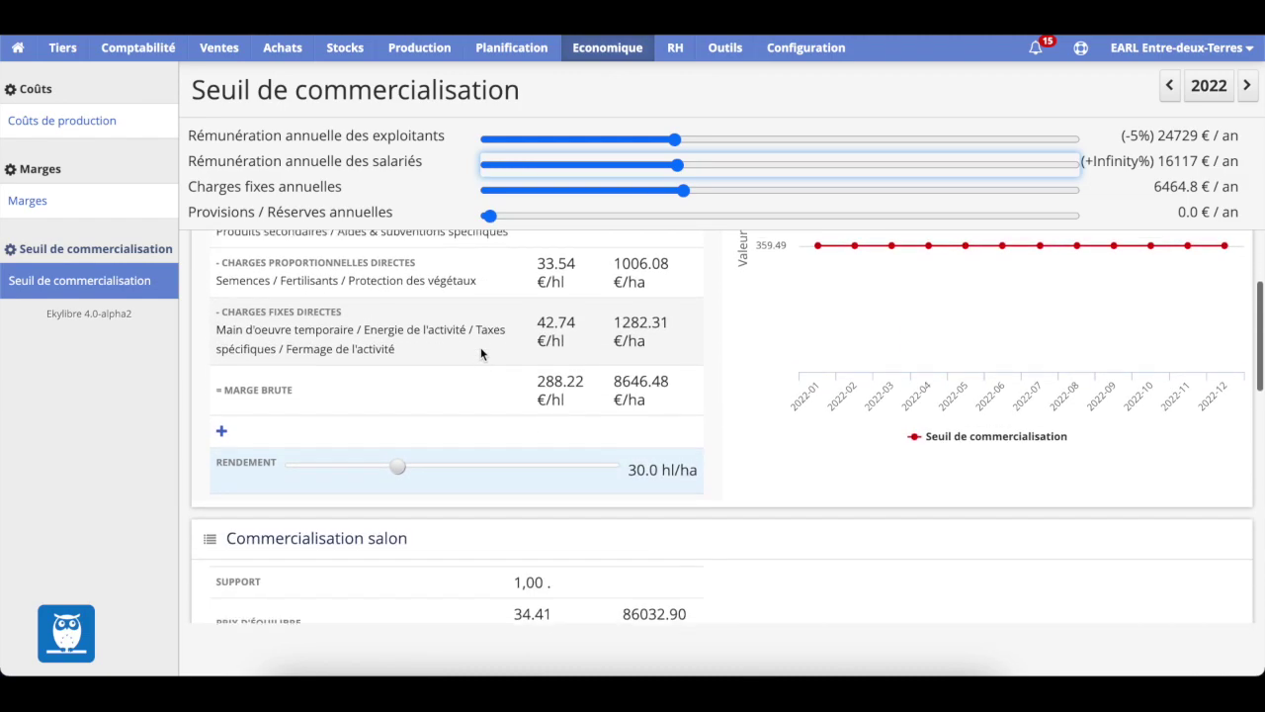
{"action": "scroll", "coordinate": [480, 347], "scroll_direction": "up", "scroll_amount": 2}
{"action": "scroll", "coordinate": [480, 347], "scroll_direction": "up", "scroll_amount": 1}
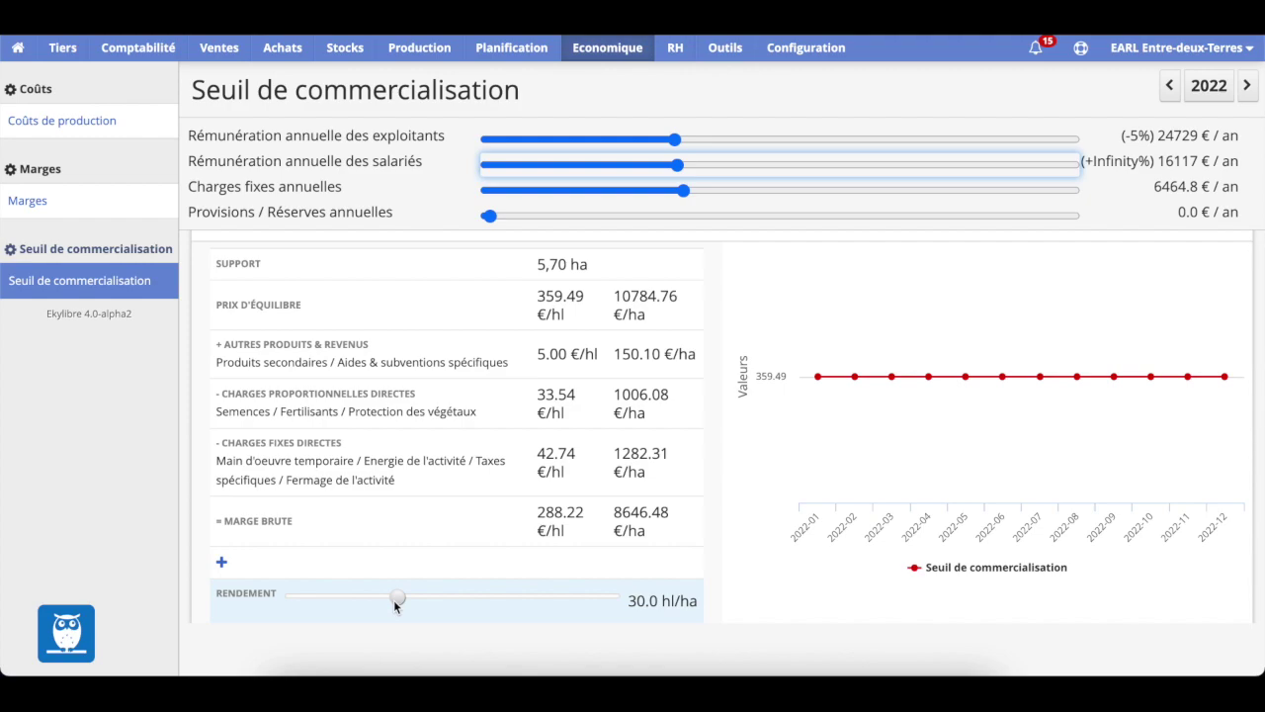
Simulate the Vignes AOP yield first at 69 hl/ha and finally at 55 hl/ha, and raise the annual provisions and reserves
{"action": "left_click_drag", "start_coordinate": [393, 599], "coordinate": [551, 596]}
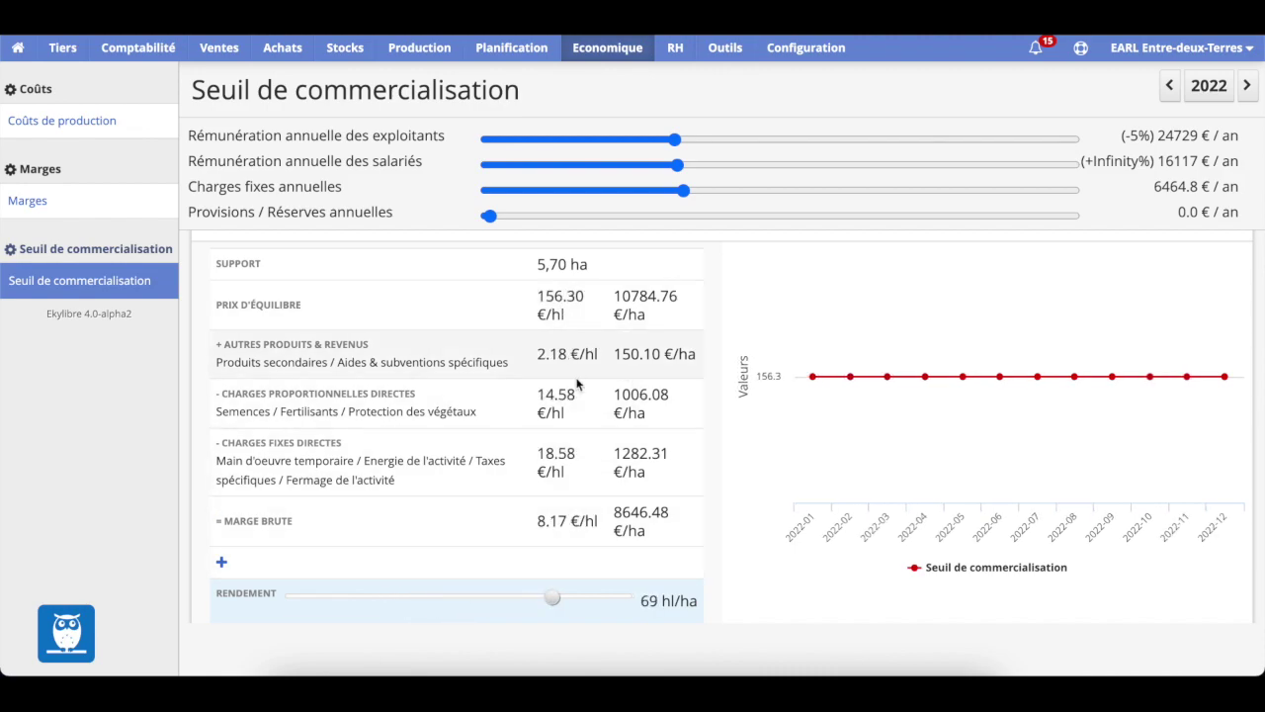
{"action": "left_click_drag", "start_coordinate": [557, 601], "coordinate": [503, 594]}
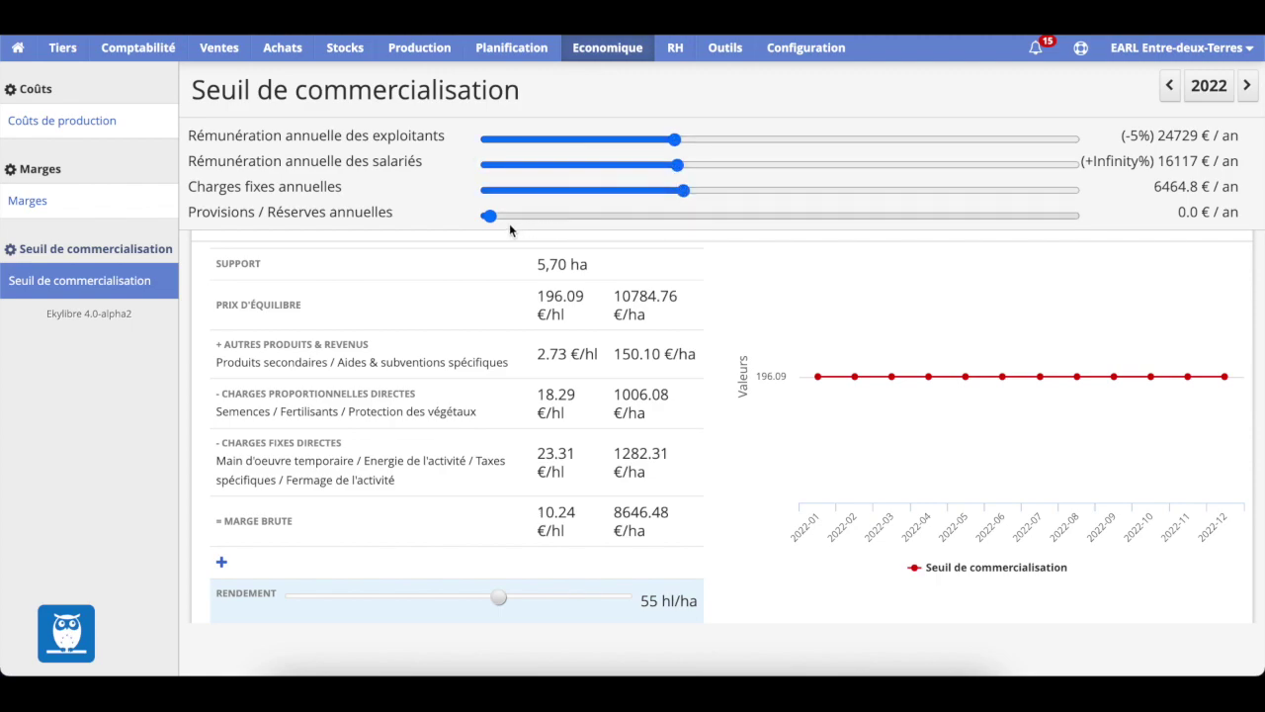
{"action": "left_click_drag", "start_coordinate": [489, 216], "coordinate": [740, 213]}
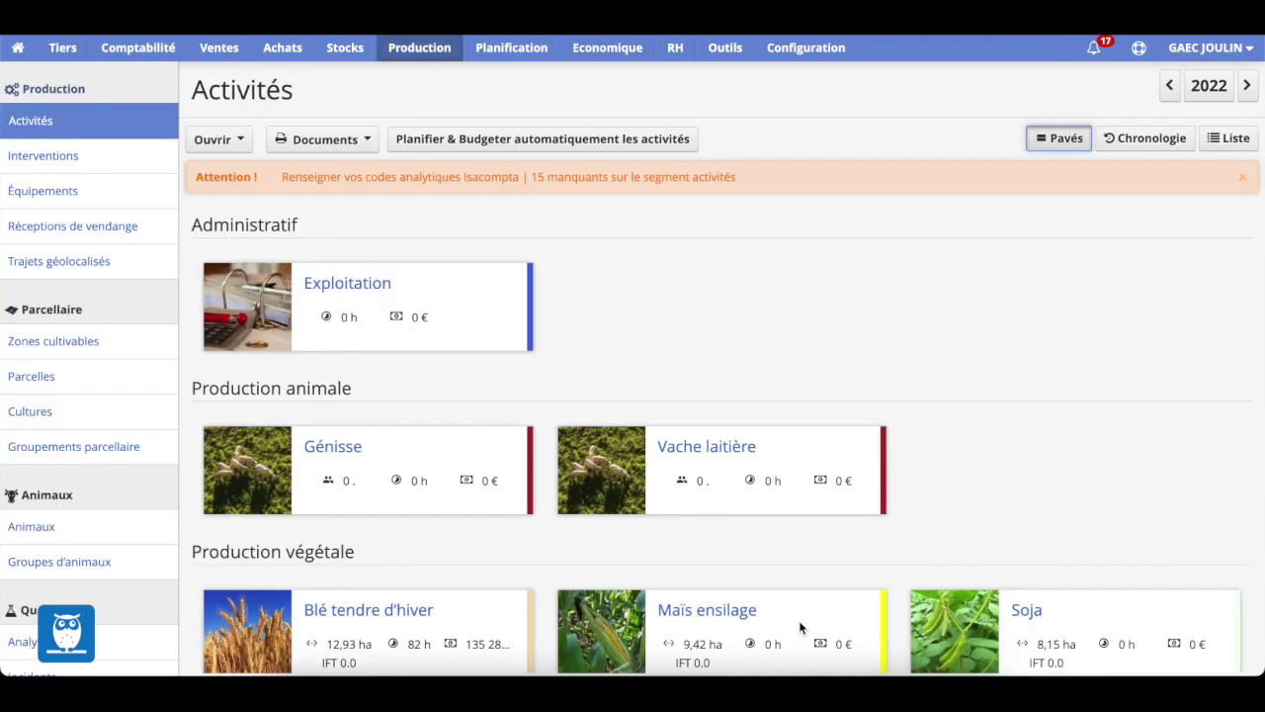
Look over the dairy farm's 2022 activities and open the Vache laitière activity to view its budget and productions
{"action": "scroll", "coordinate": [867, 347], "scroll_direction": "down", "scroll_amount": 3}
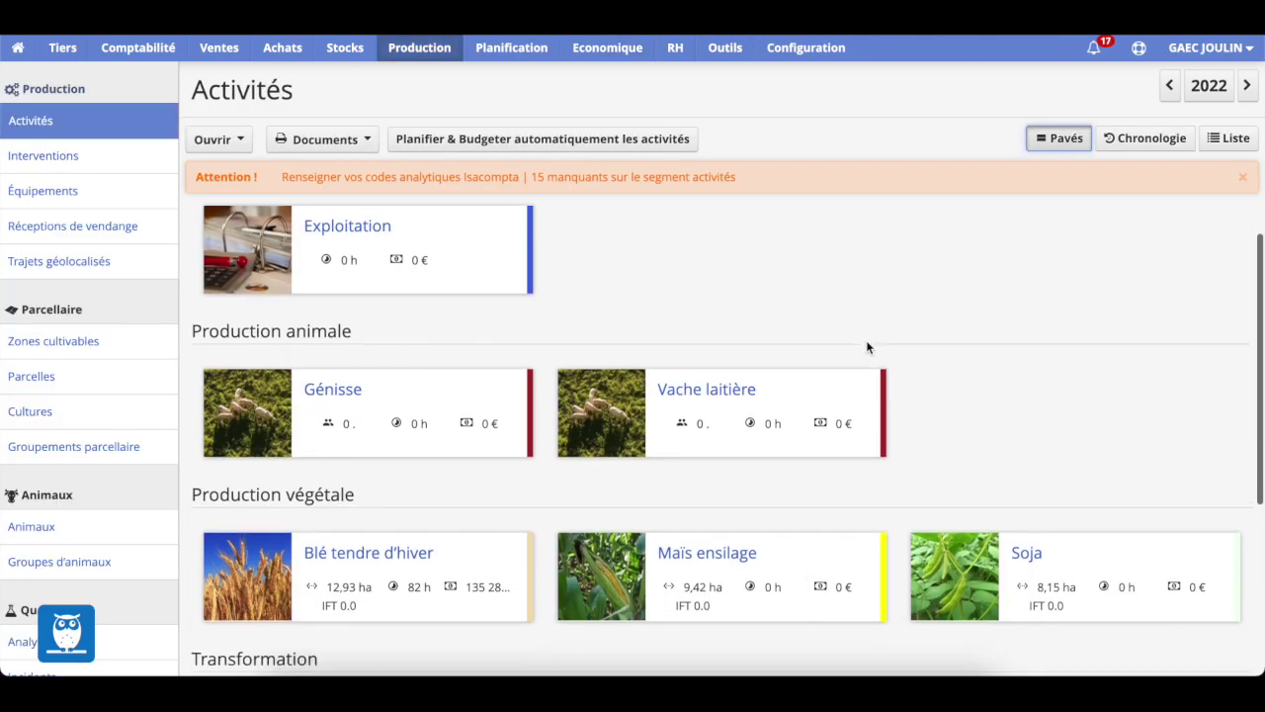
{"action": "scroll", "coordinate": [867, 347], "scroll_direction": "down", "scroll_amount": 1}
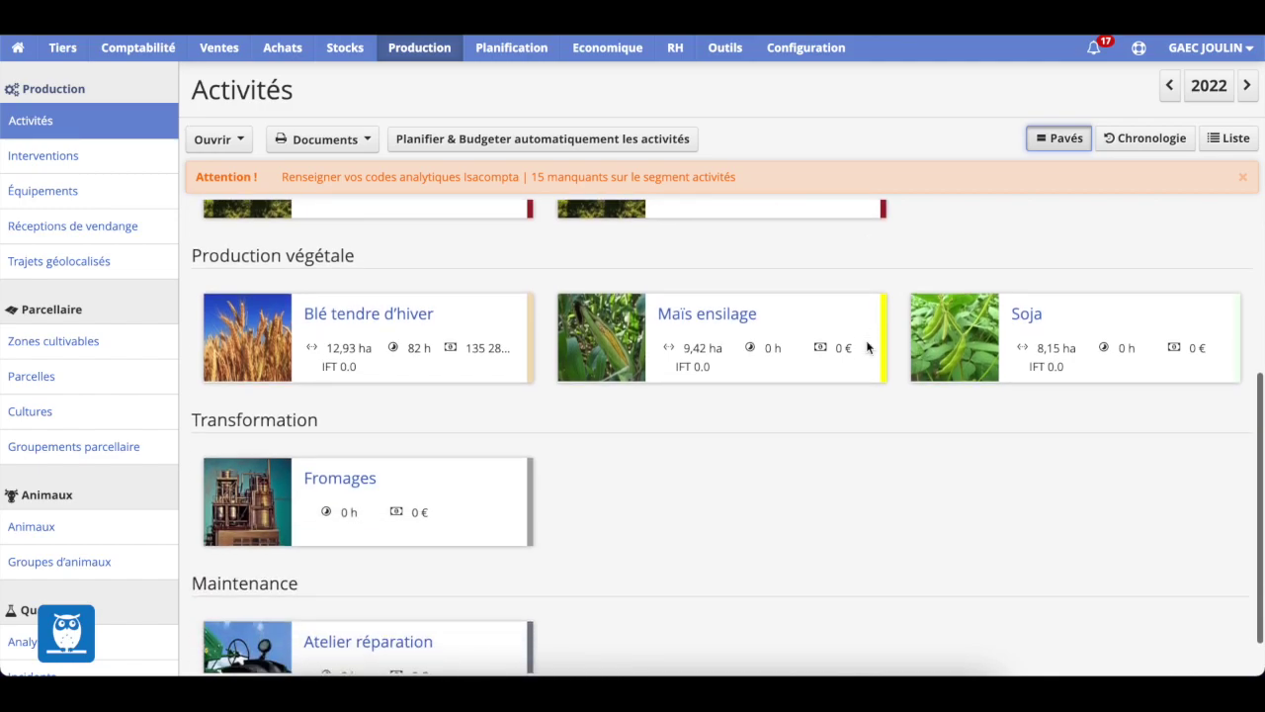
{"action": "scroll", "coordinate": [867, 347], "scroll_direction": "down", "scroll_amount": 1}
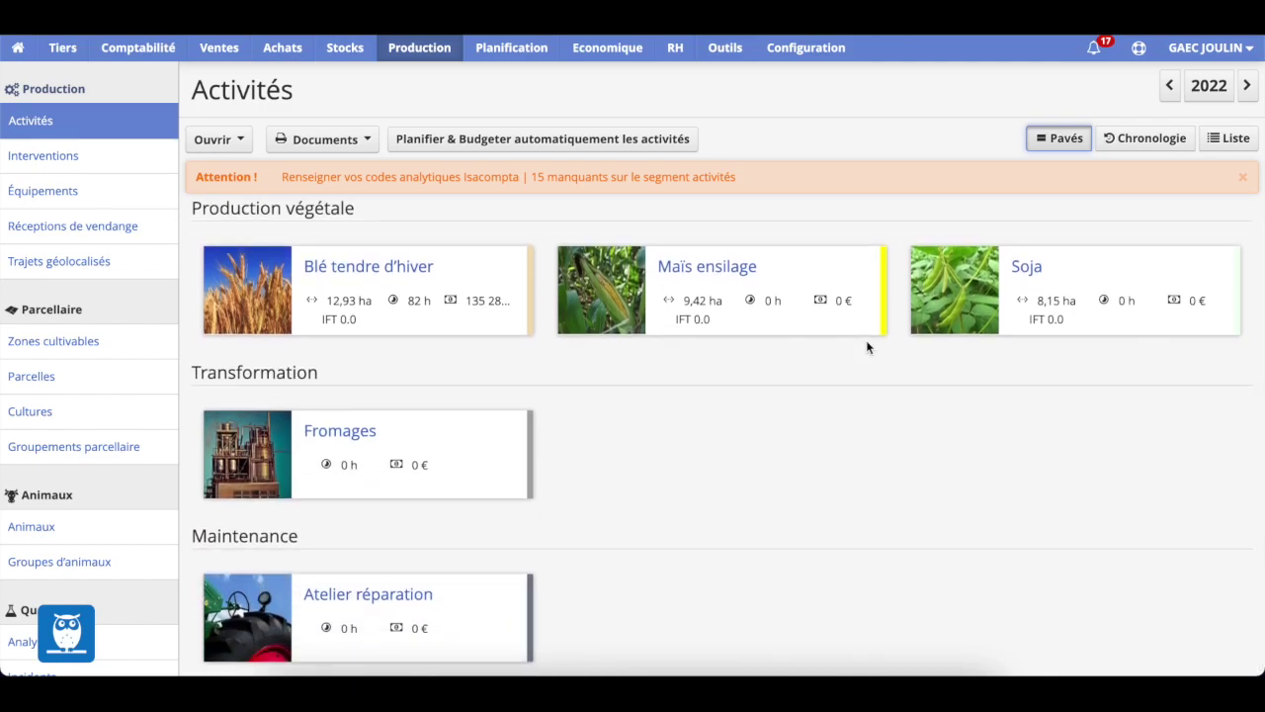
{"action": "scroll", "coordinate": [867, 347], "scroll_direction": "up", "scroll_amount": 3}
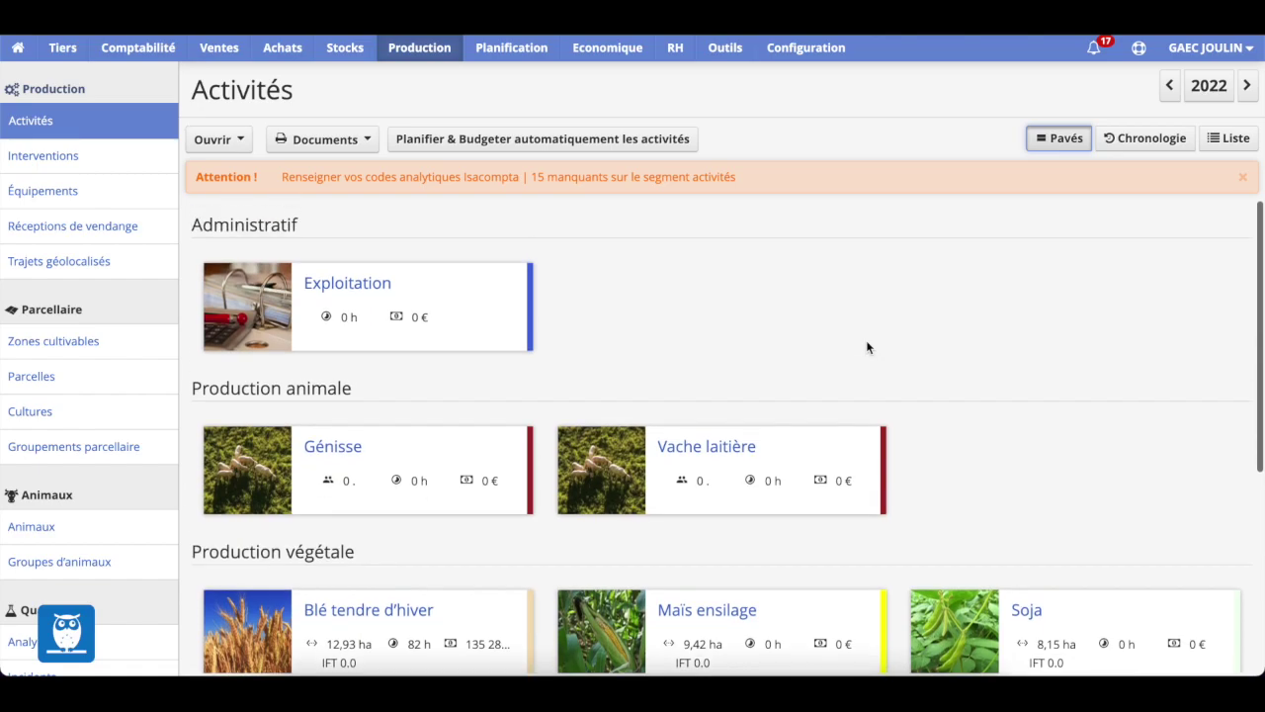
{"action": "scroll", "coordinate": [867, 346], "scroll_direction": "down", "scroll_amount": 3}
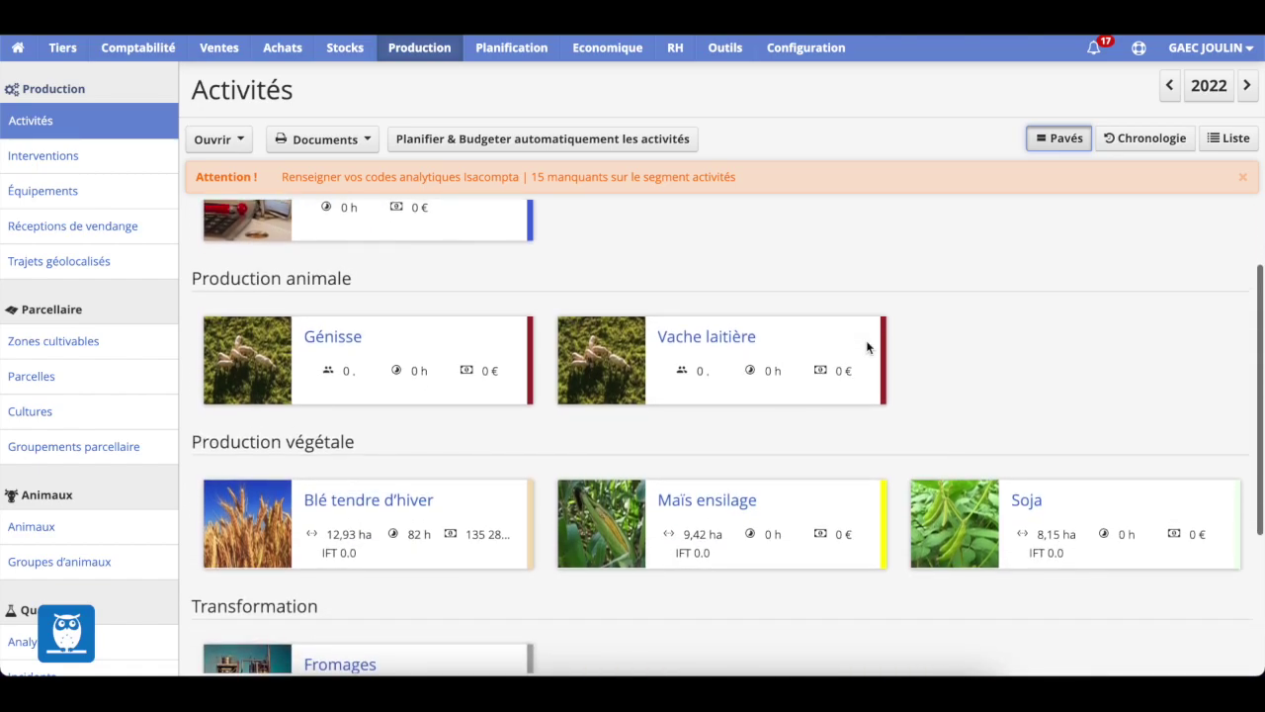
{"action": "left_click", "coordinate": [706, 338]}
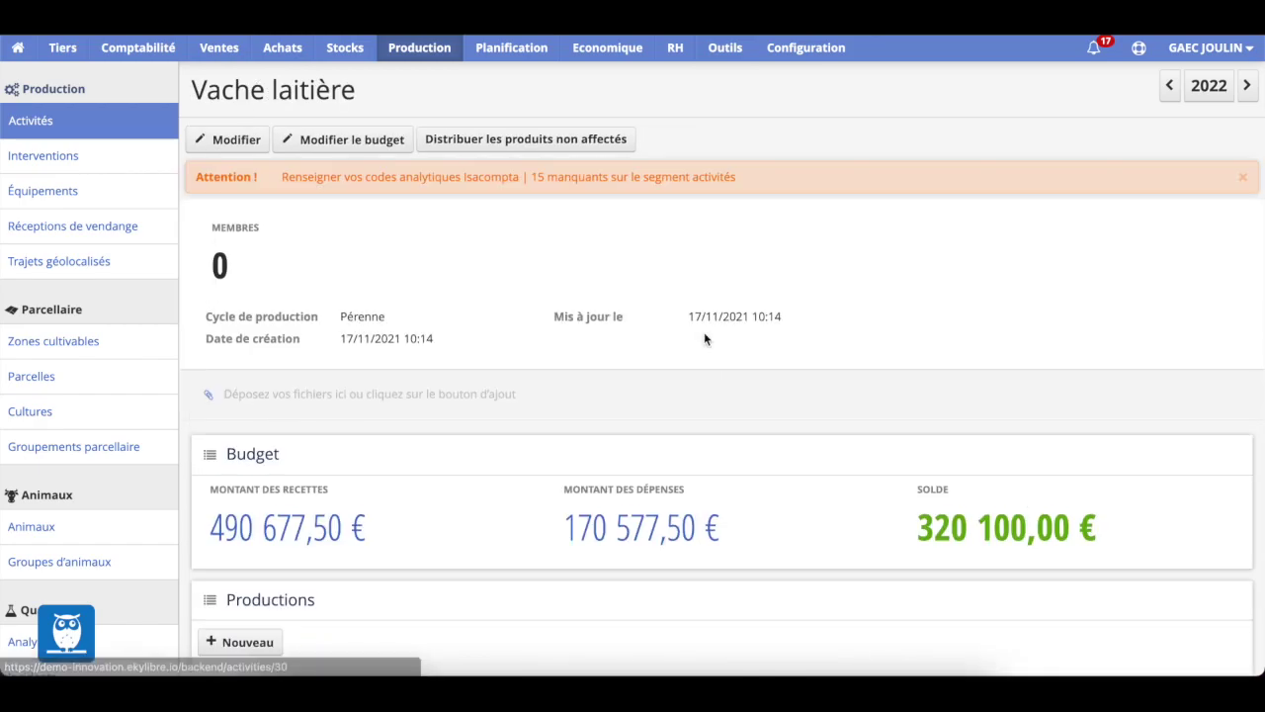
{"action": "scroll", "coordinate": [511, 402], "scroll_direction": "down", "scroll_amount": 3}
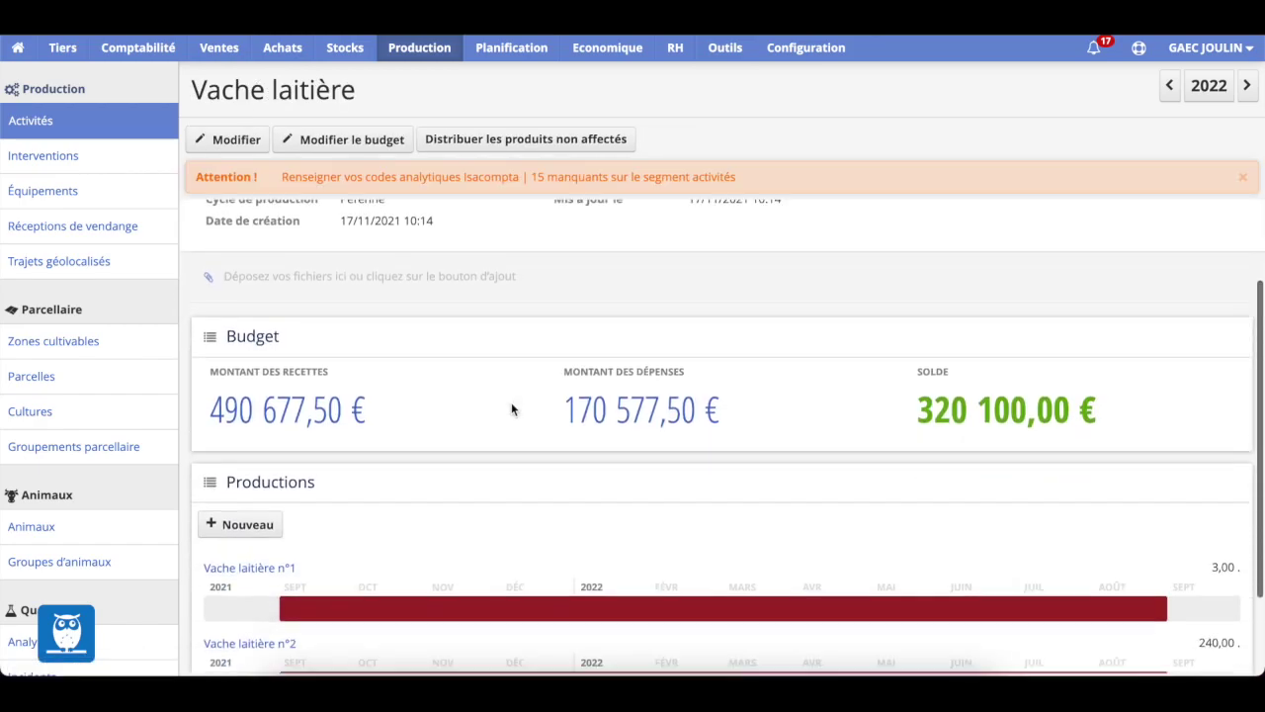
Open the Vache laitière 2022 budget for editing and examine the Ensilage d'herbe expense's quantity, unit price and amount
{"action": "left_click", "coordinate": [598, 390]}
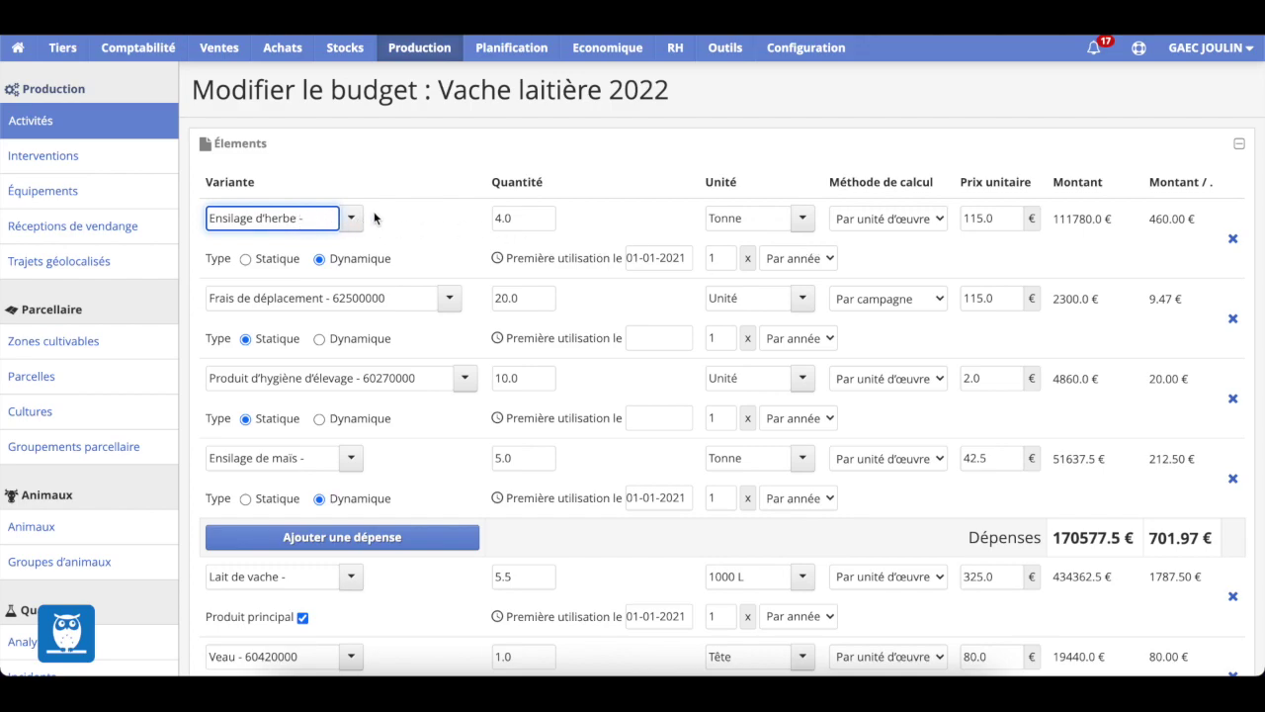
{"action": "left_click", "coordinate": [522, 218]}
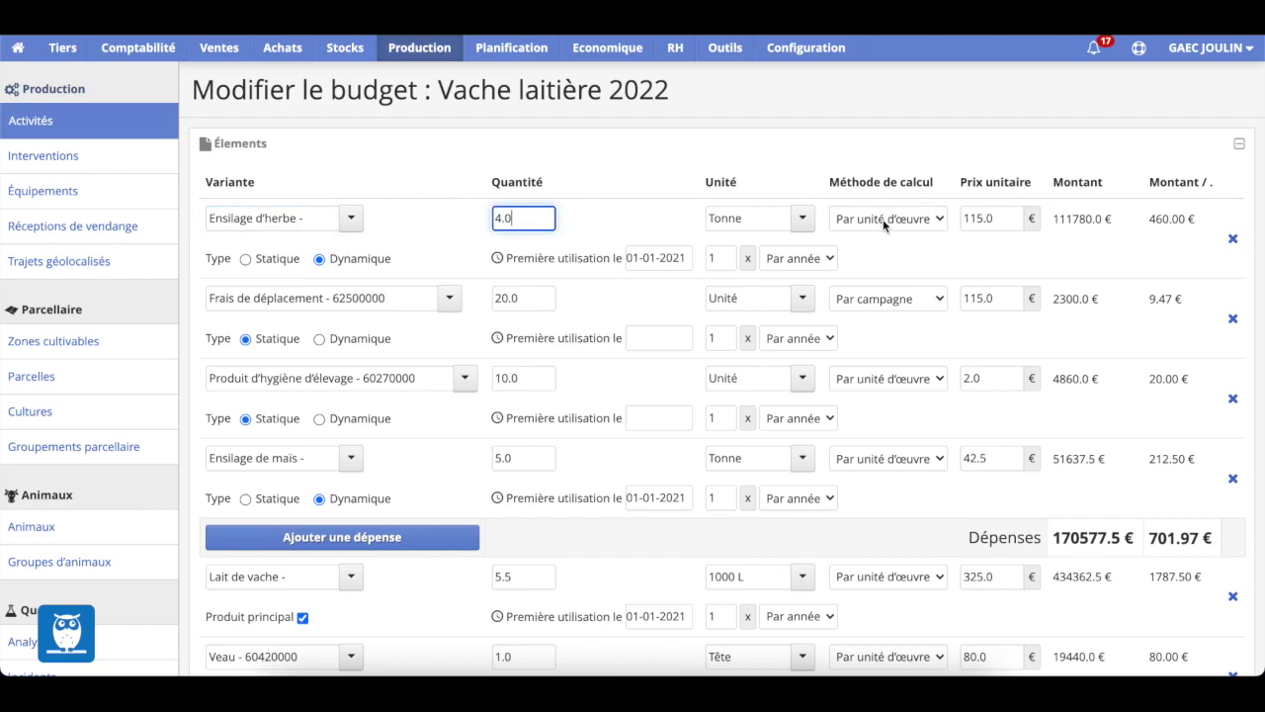
{"action": "left_click", "coordinate": [1006, 218]}
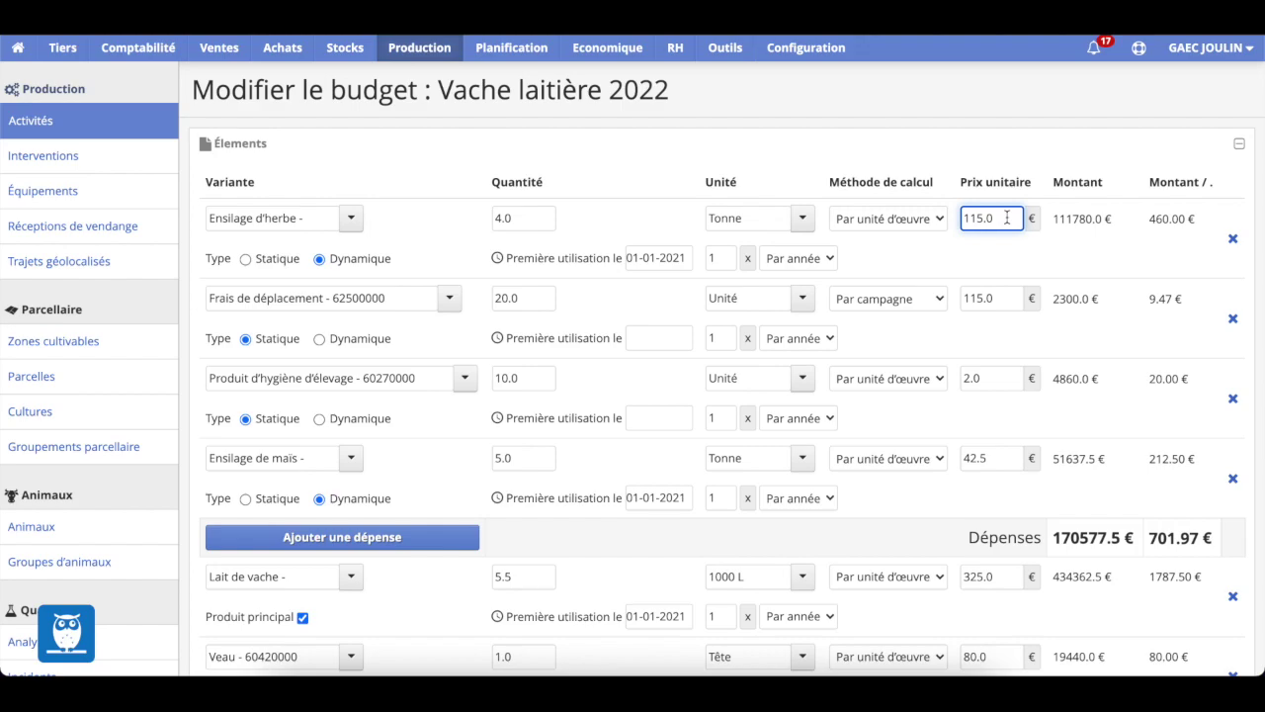
{"action": "double_click", "coordinate": [1070, 222]}
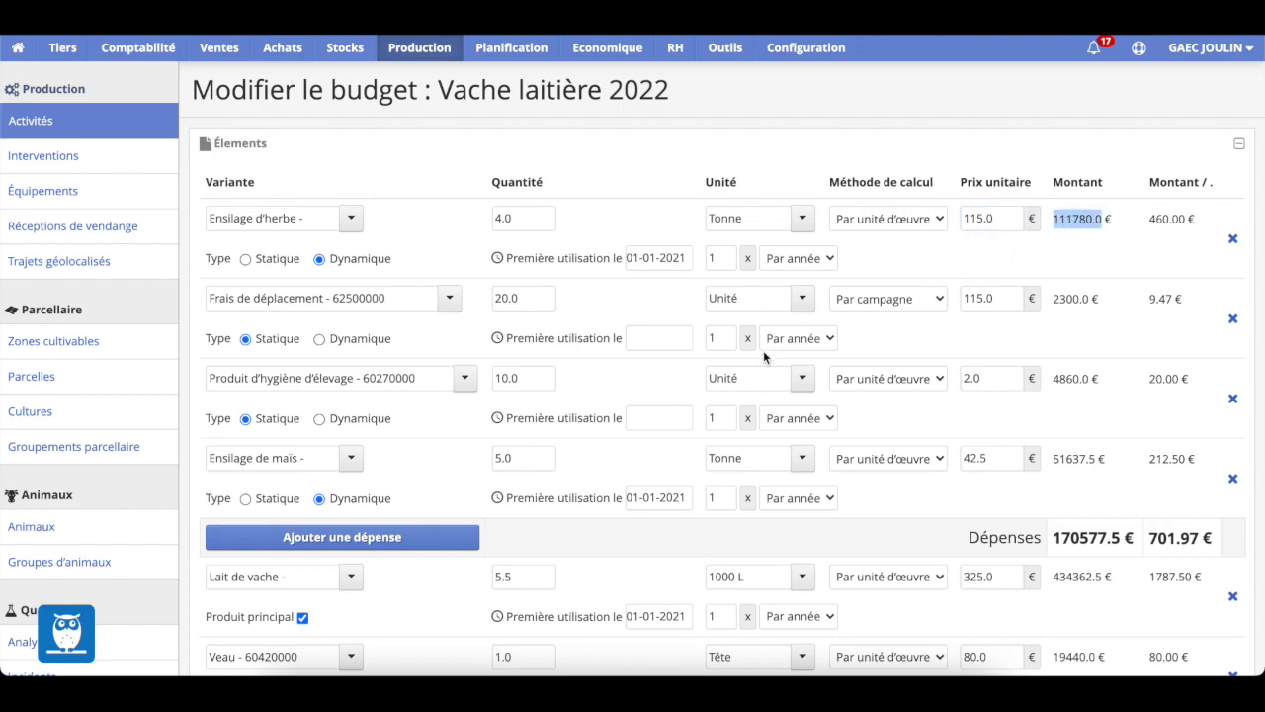
{"action": "scroll", "coordinate": [627, 428], "scroll_direction": "down", "scroll_amount": 2}
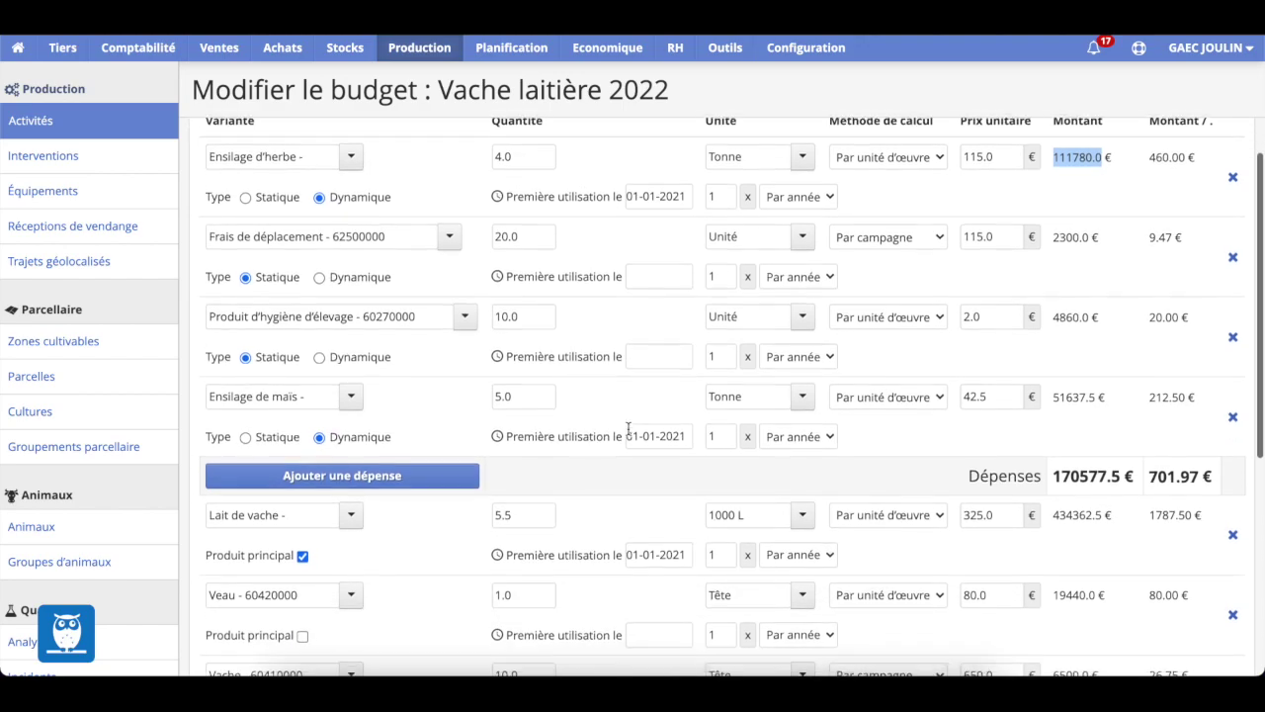
Examine the remaining Vache laitière expense lines, from Frais de déplacement to Ensilage de maïs, with their calculation methods
{"action": "left_click", "coordinate": [351, 212]}
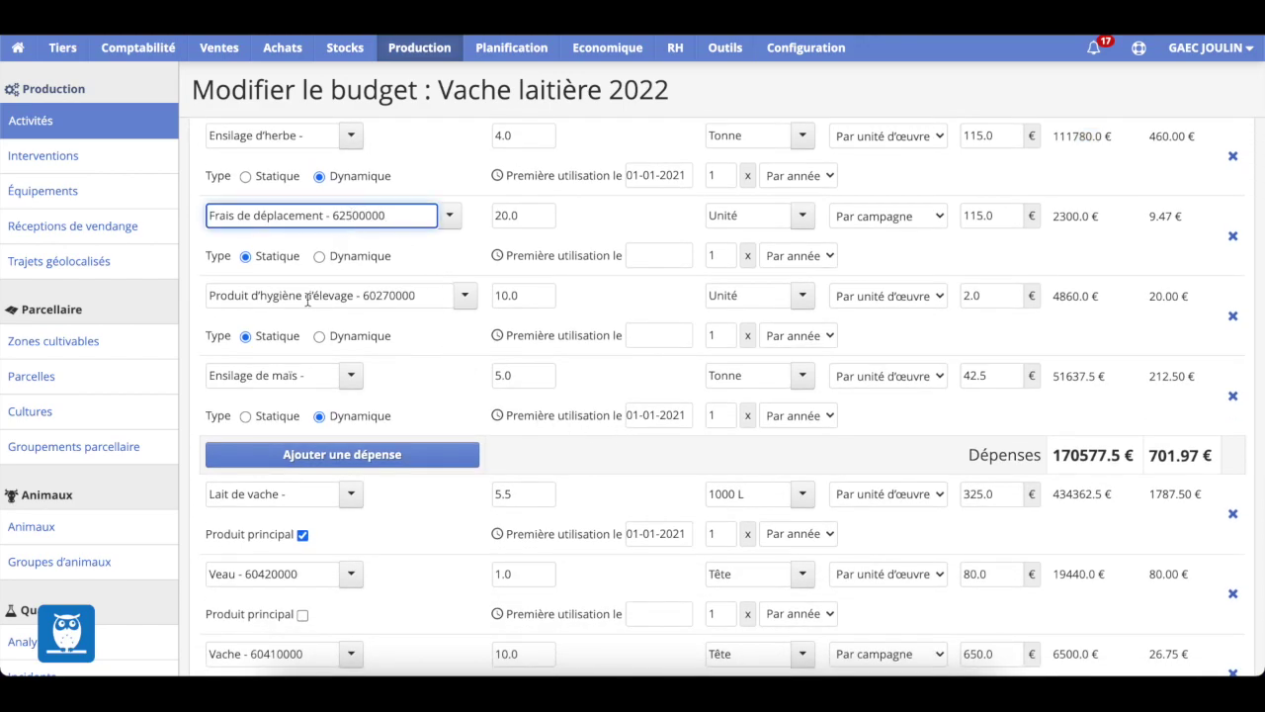
{"action": "scroll", "coordinate": [308, 301], "scroll_direction": "down", "scroll_amount": 3}
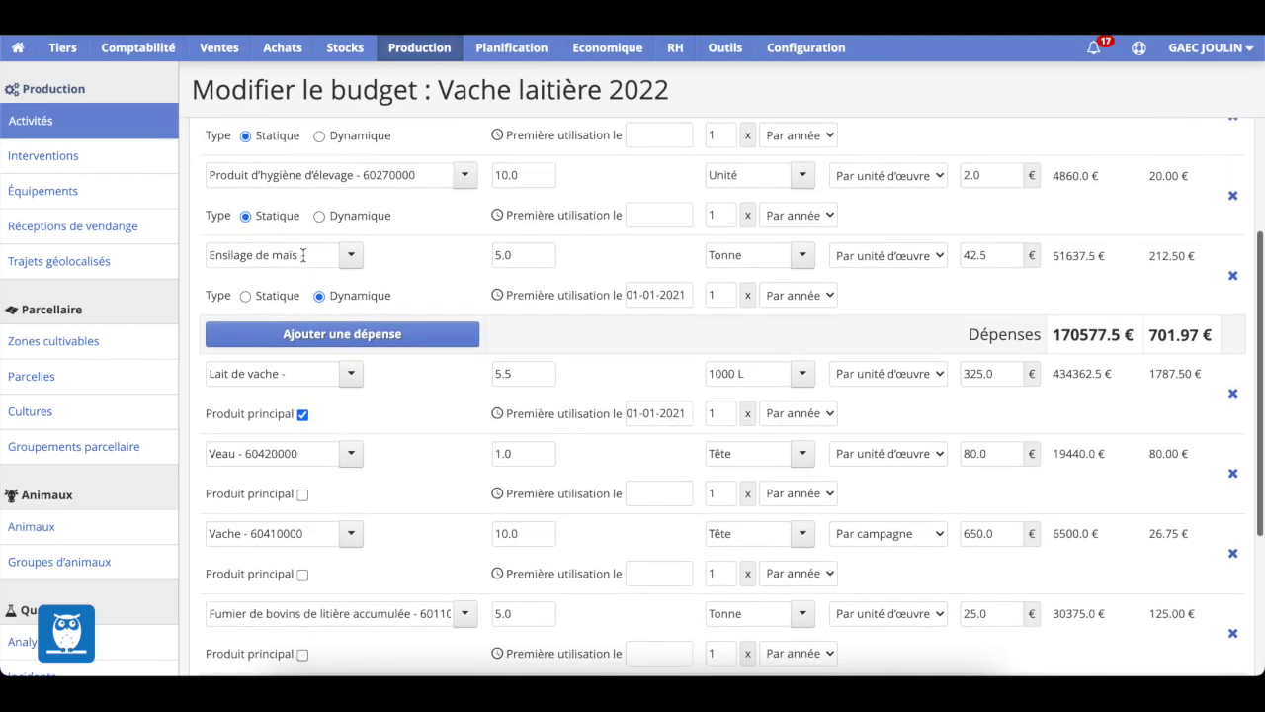
{"action": "scroll", "coordinate": [666, 215], "scroll_direction": "up", "scroll_amount": 3}
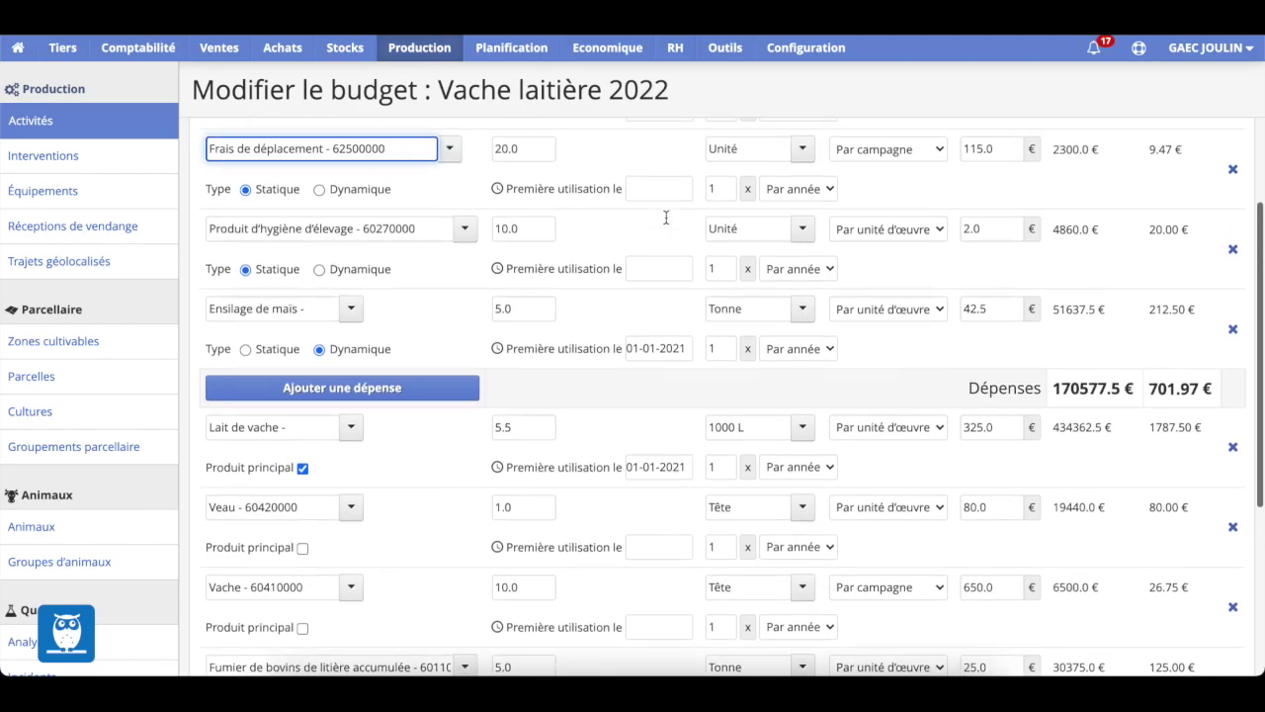
{"action": "scroll", "coordinate": [665, 215], "scroll_direction": "up", "scroll_amount": 1}
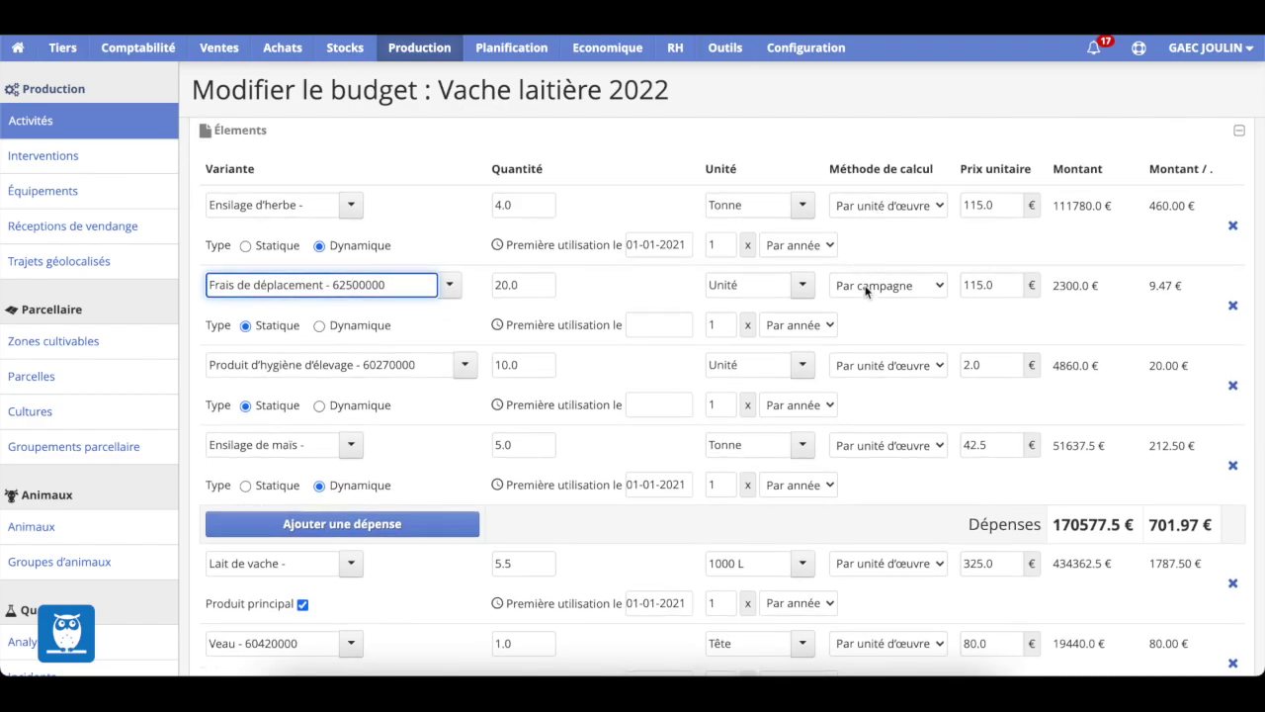
{"action": "scroll", "coordinate": [866, 289], "scroll_direction": "down", "scroll_amount": 1}
{"action": "scroll", "coordinate": [866, 290], "scroll_direction": "up", "scroll_amount": 1}
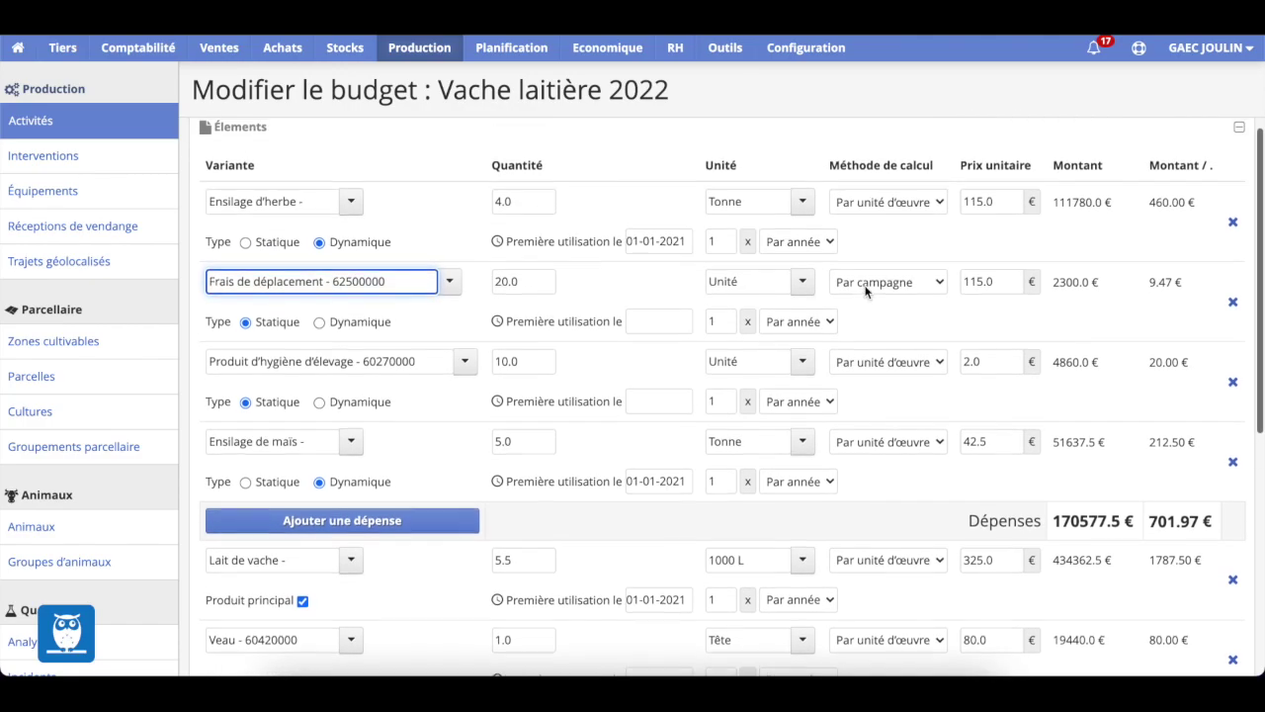
Examine the Lait de vache revenue line's quantity, unit, unit price and amount in the Vache laitière 2022 budget
{"action": "scroll", "coordinate": [866, 289], "scroll_direction": "down", "scroll_amount": 3}
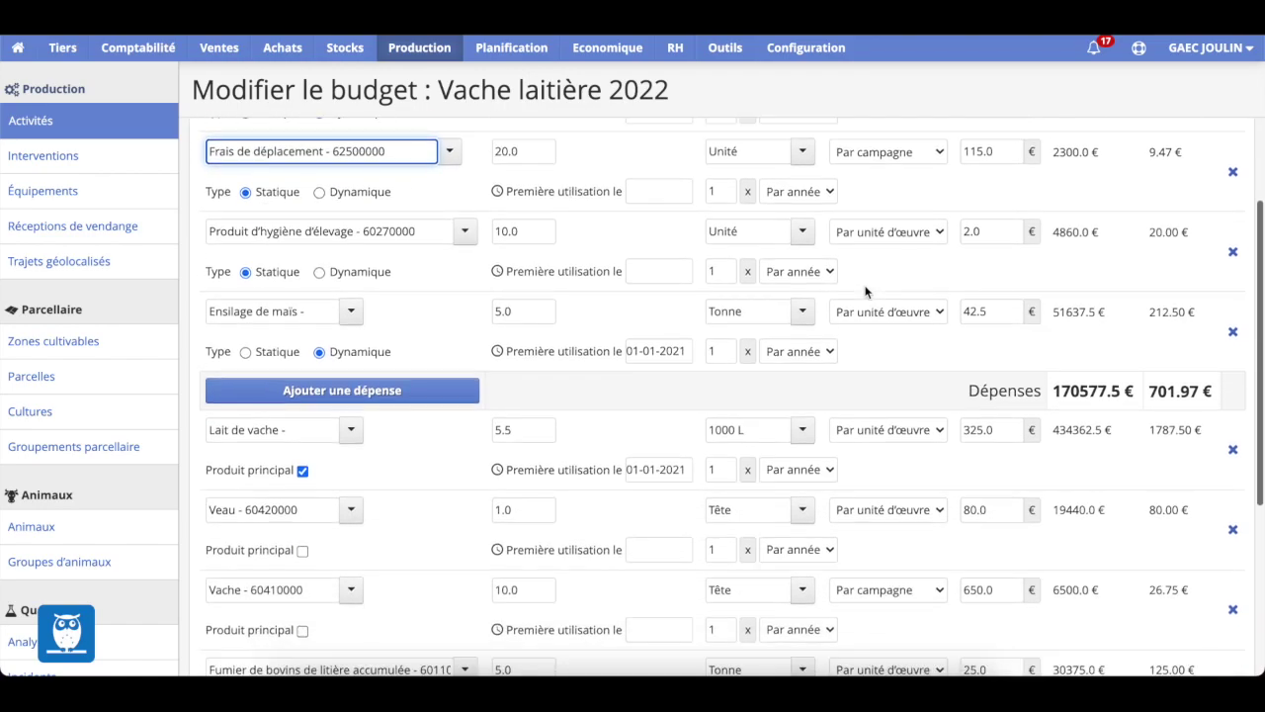
{"action": "scroll", "coordinate": [866, 290], "scroll_direction": "down", "scroll_amount": 2}
{"action": "scroll", "coordinate": [866, 290], "scroll_direction": "down", "scroll_amount": 1}
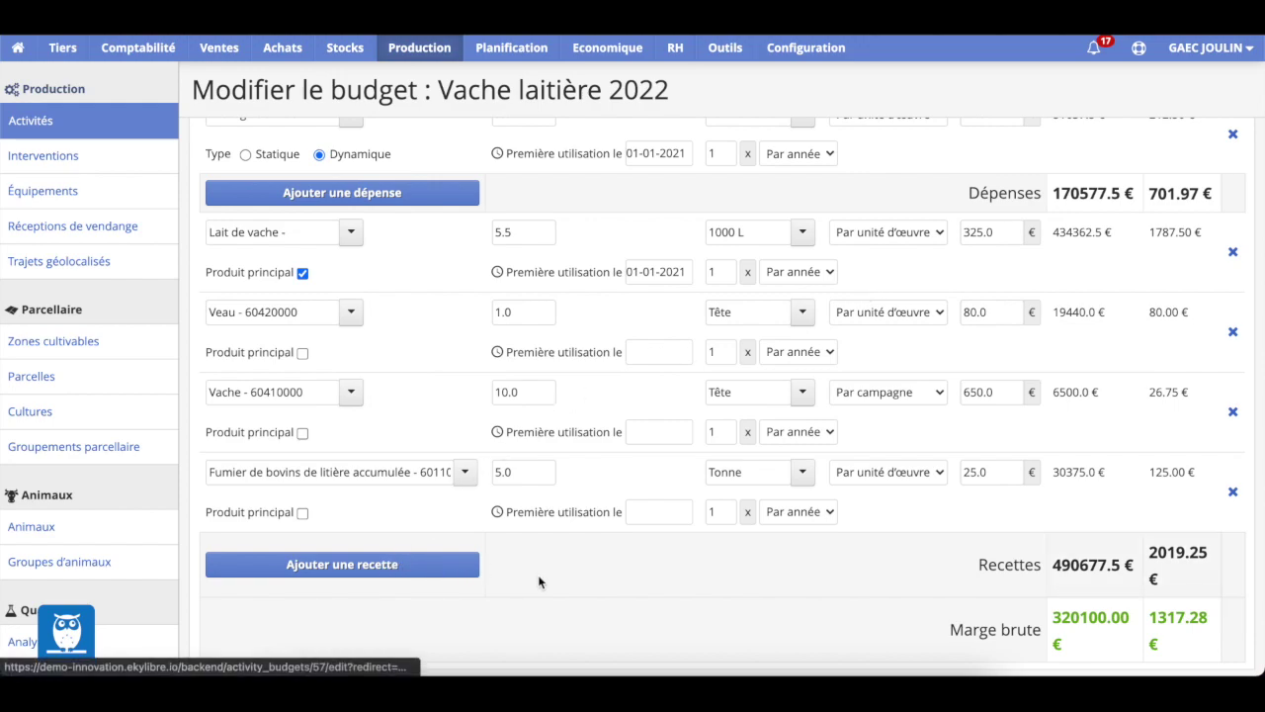
{"action": "scroll", "coordinate": [538, 574], "scroll_direction": "down", "scroll_amount": 1}
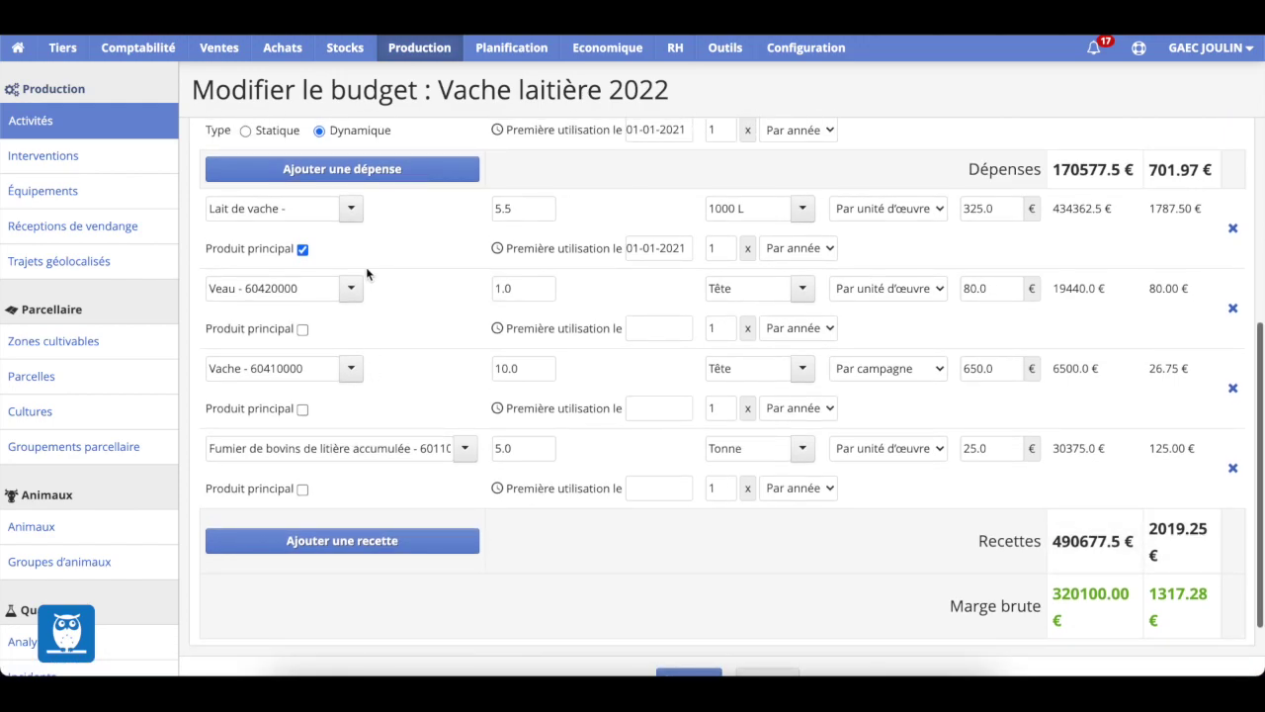
{"action": "left_click", "coordinate": [286, 208]}
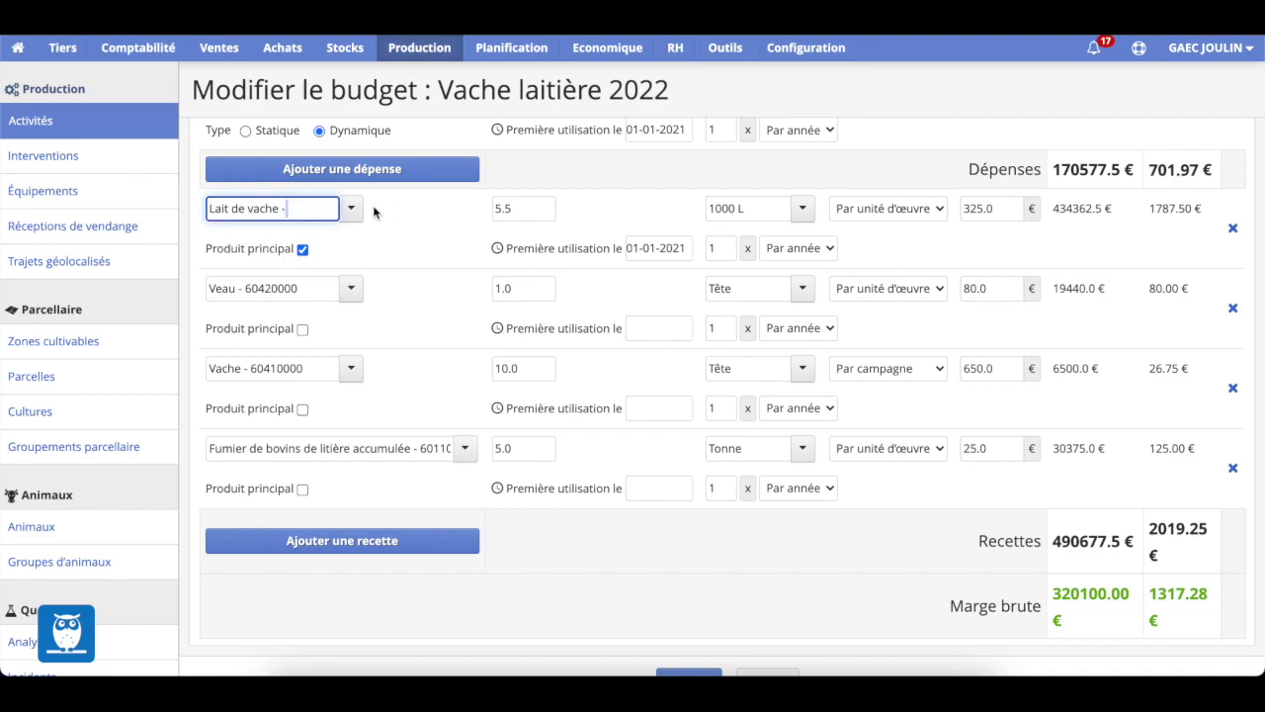
{"action": "left_click", "coordinate": [518, 208]}
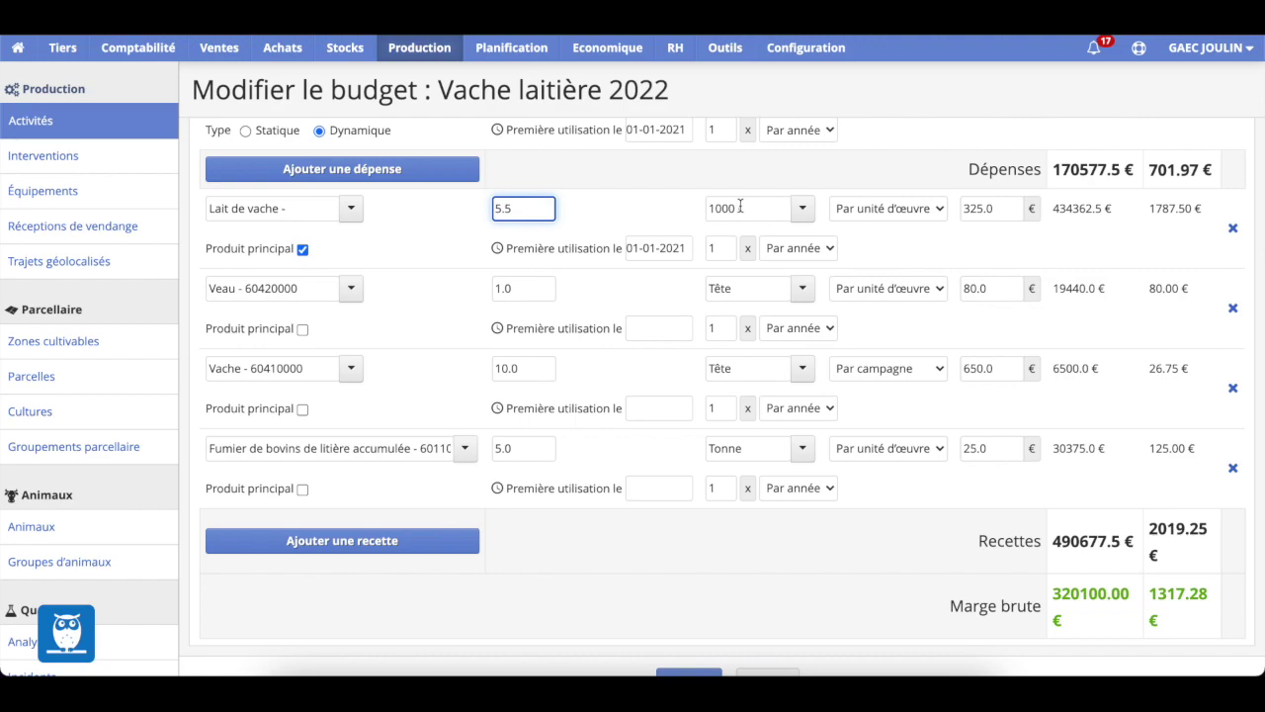
{"action": "left_click", "coordinate": [991, 210]}
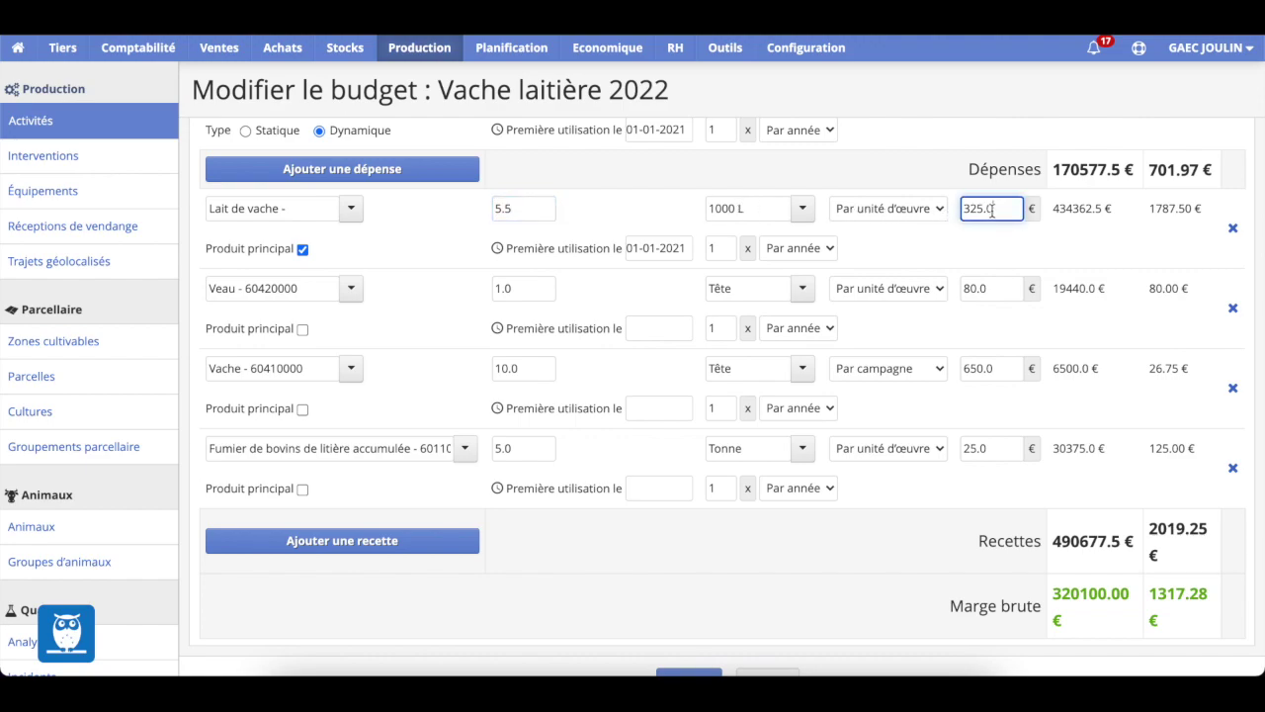
{"action": "double_click", "coordinate": [1069, 210]}
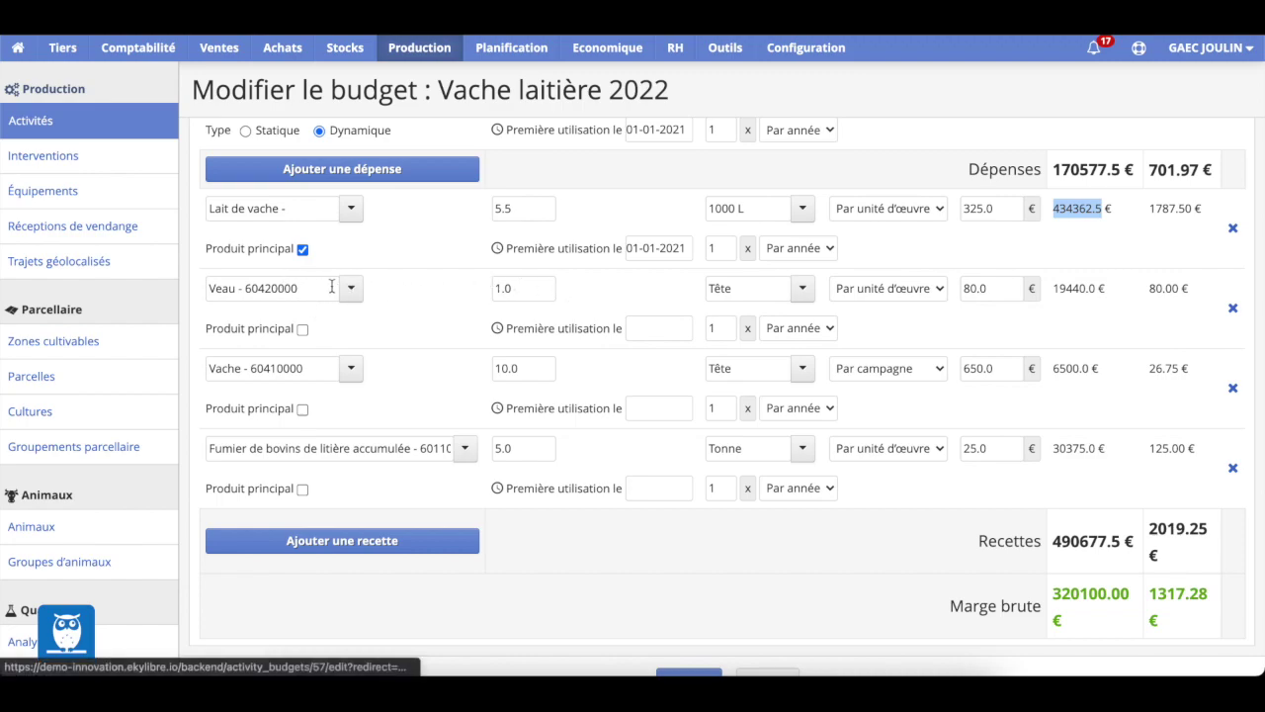
Examine the quantities, calculation methods and unit prices of the Veau and Vache revenue lines
{"action": "left_click", "coordinate": [524, 287]}
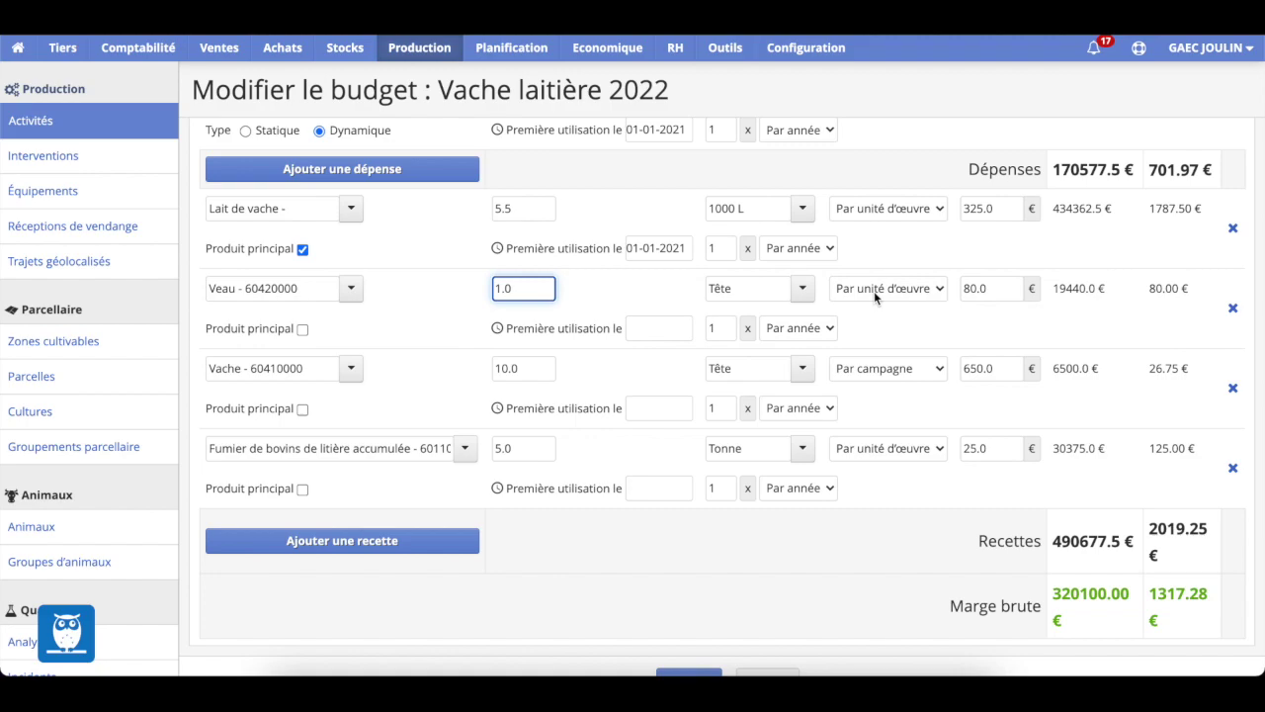
{"action": "double_click", "coordinate": [988, 288]}
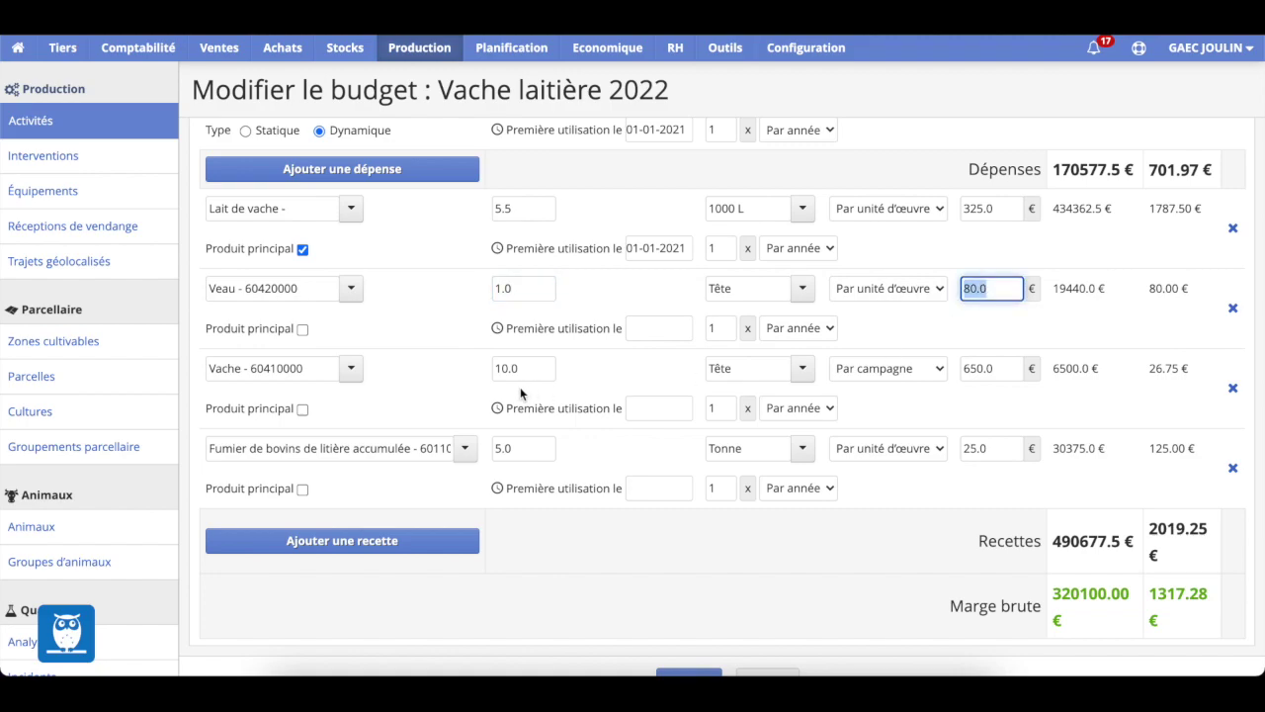
{"action": "triple_click", "coordinate": [261, 369]}
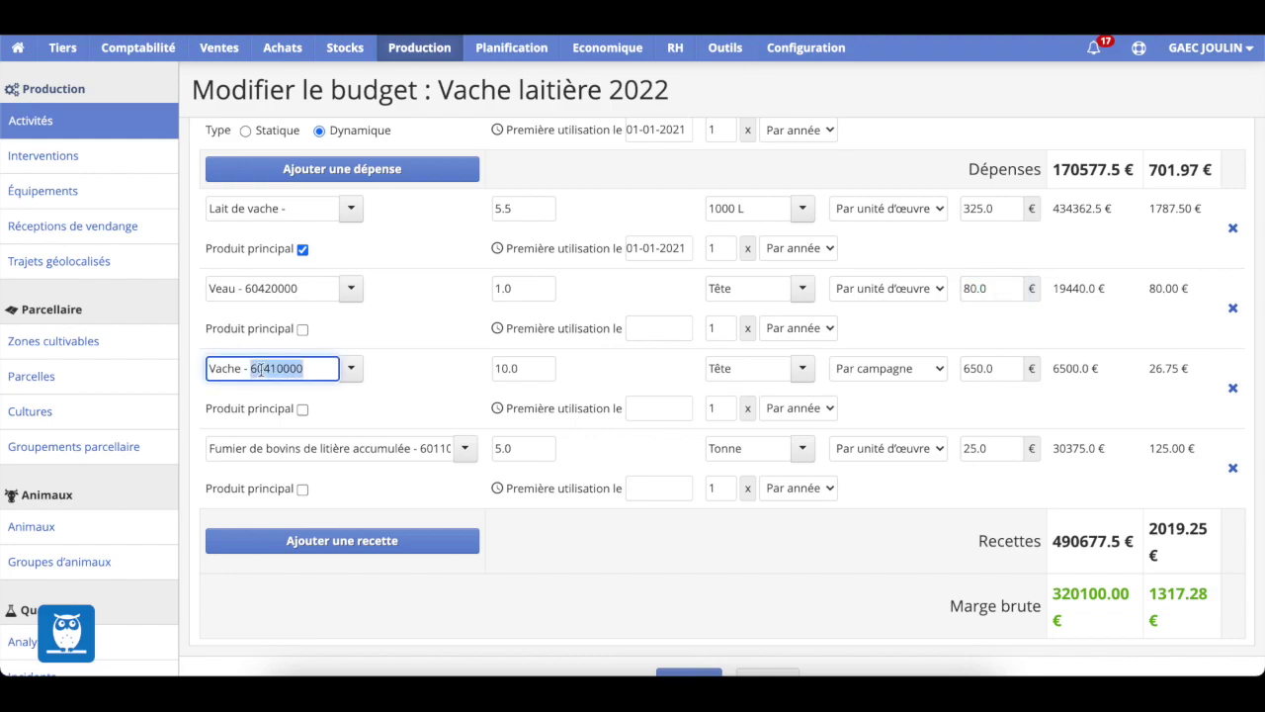
{"action": "left_click", "coordinate": [527, 369]}
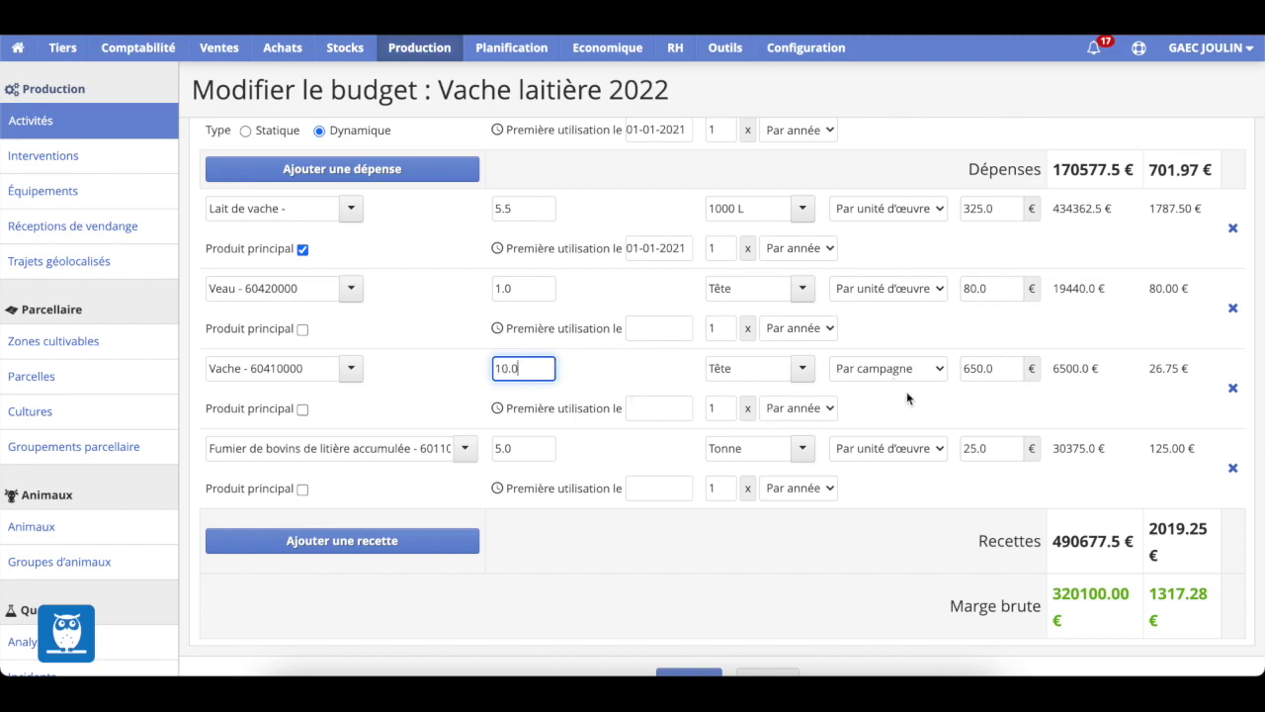
{"action": "double_click", "coordinate": [982, 369]}
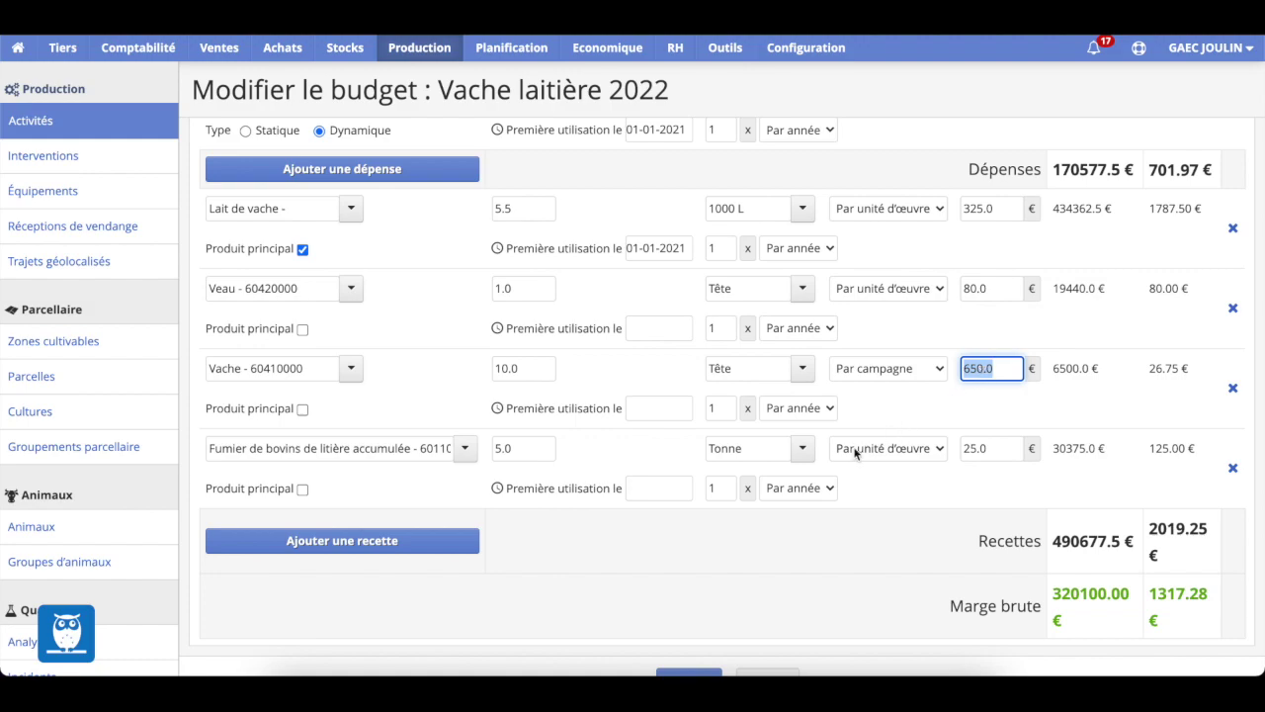
Examine the Fumier de bovins revenue line's calculation method options, unit price and amount
{"action": "double_click", "coordinate": [255, 450]}
{"action": "triple_click", "coordinate": [256, 449]}
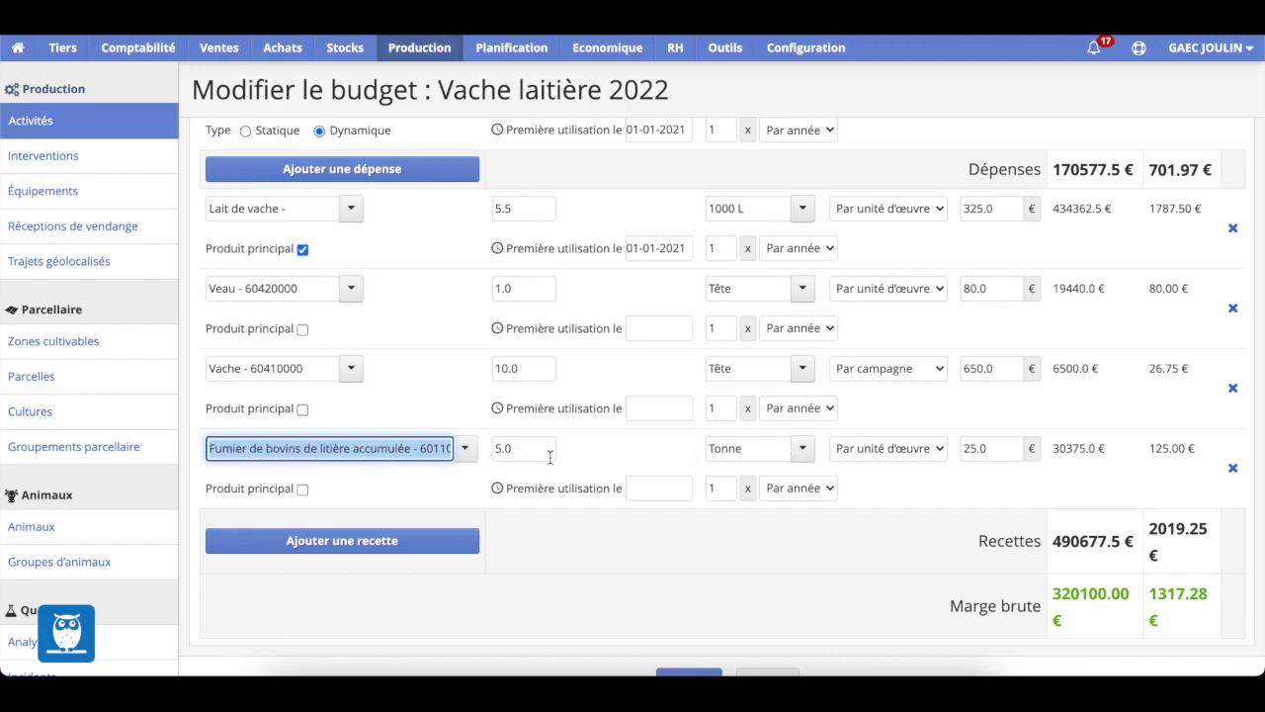
{"action": "left_click", "coordinate": [875, 453]}
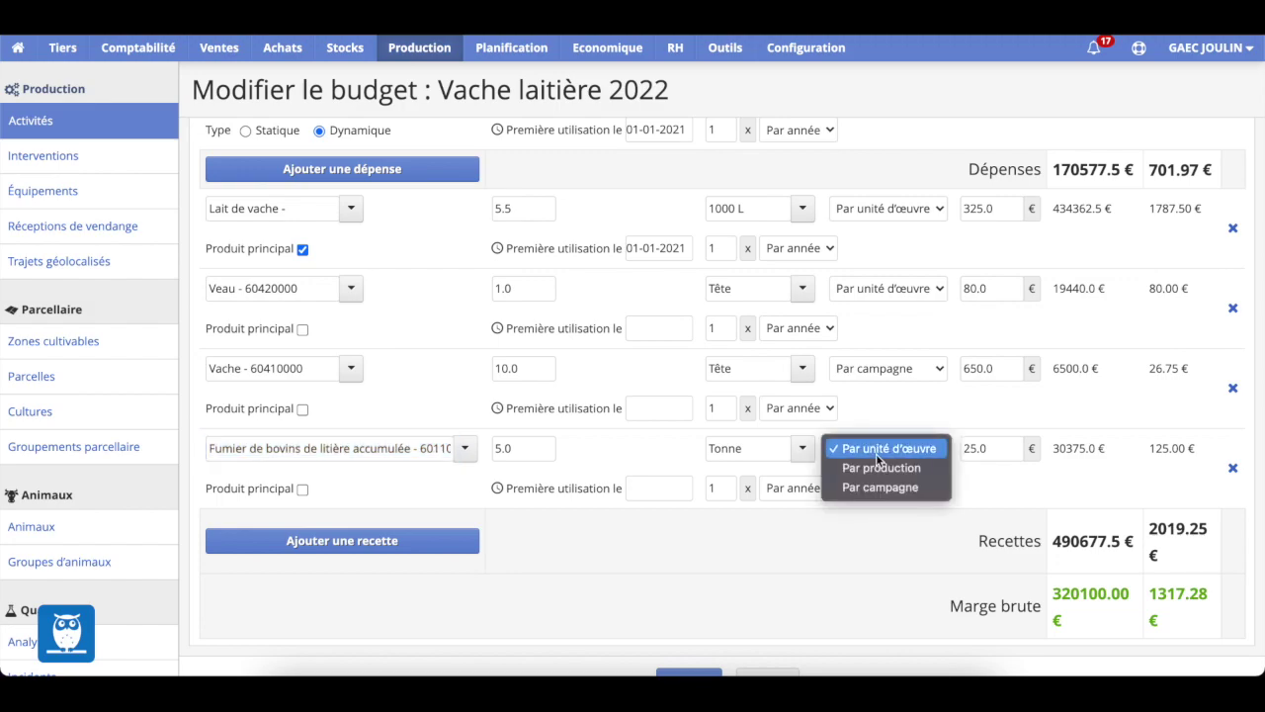
{"action": "left_click", "coordinate": [997, 450]}
{"action": "double_click", "coordinate": [997, 448]}
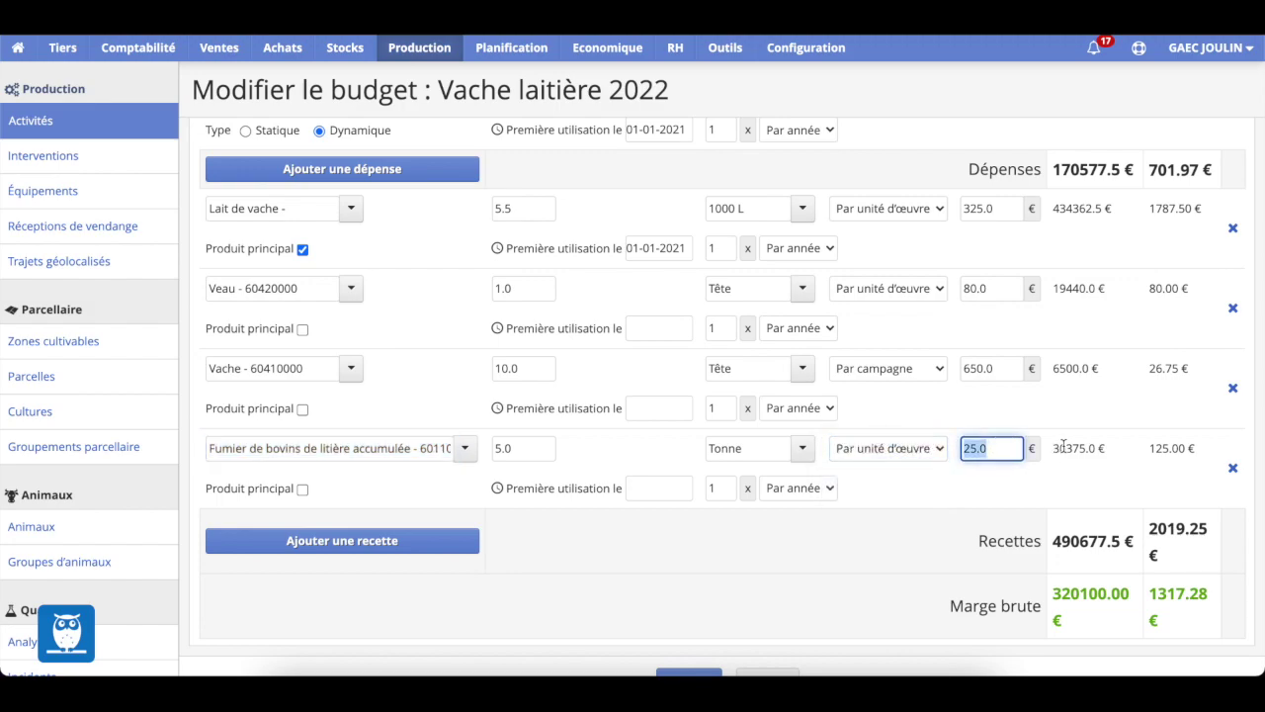
{"action": "left_click_drag", "start_coordinate": [1055, 447], "coordinate": [1107, 449]}
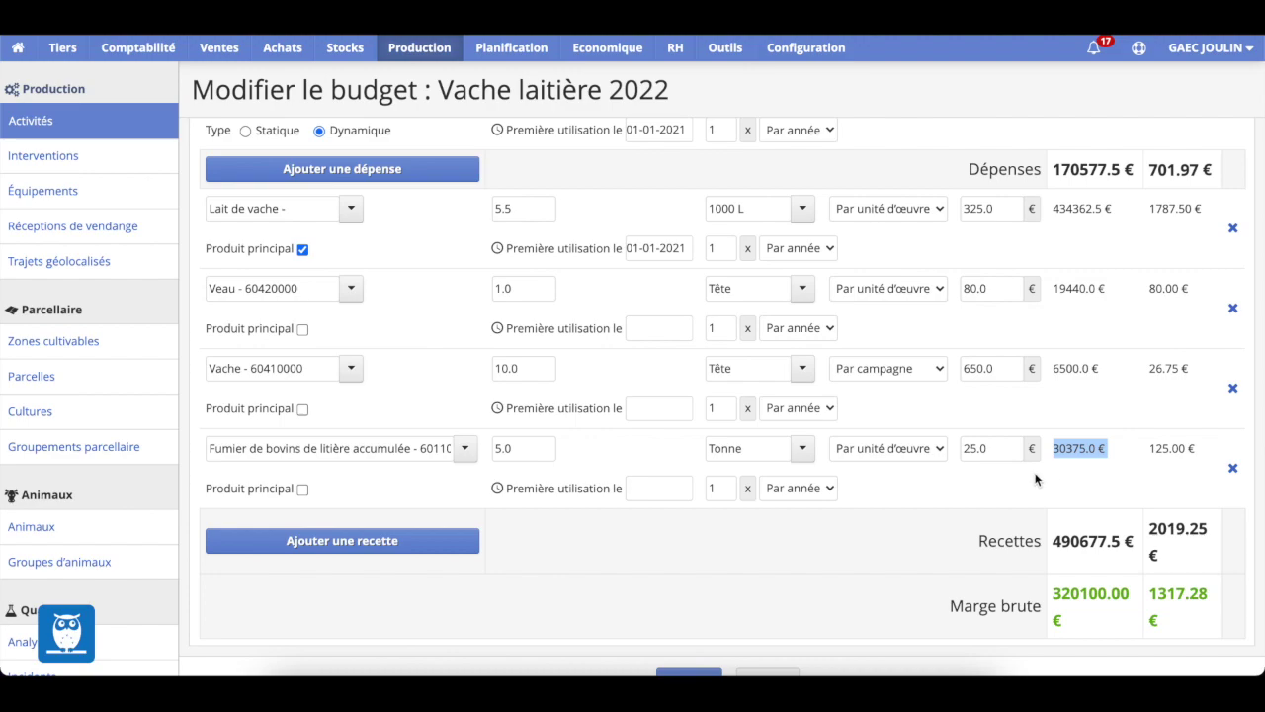
Review the expense, revenue and gross margin totals and save the Vache laitière 2022 budget
{"action": "scroll", "coordinate": [981, 461], "scroll_direction": "up", "scroll_amount": 4}
{"action": "scroll", "coordinate": [981, 461], "scroll_direction": "down", "scroll_amount": 3}
{"action": "scroll", "coordinate": [981, 461], "scroll_direction": "down", "scroll_amount": 2}
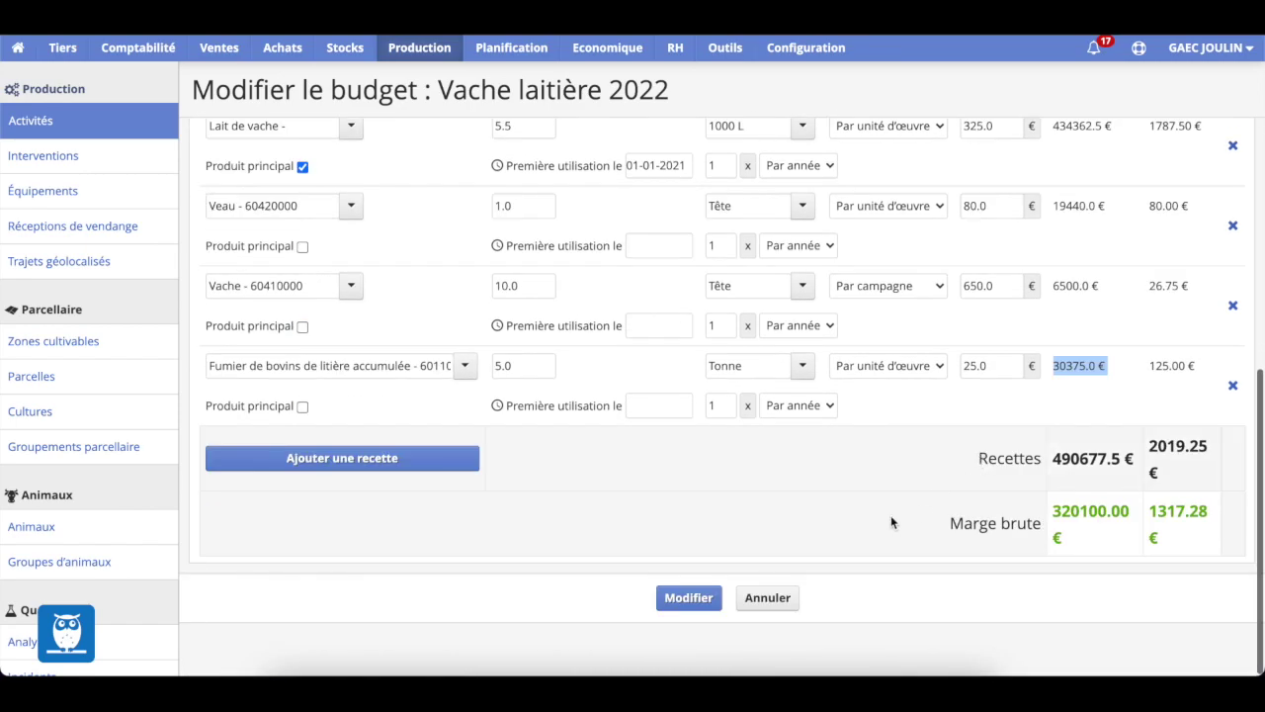
{"action": "left_click", "coordinate": [689, 595]}
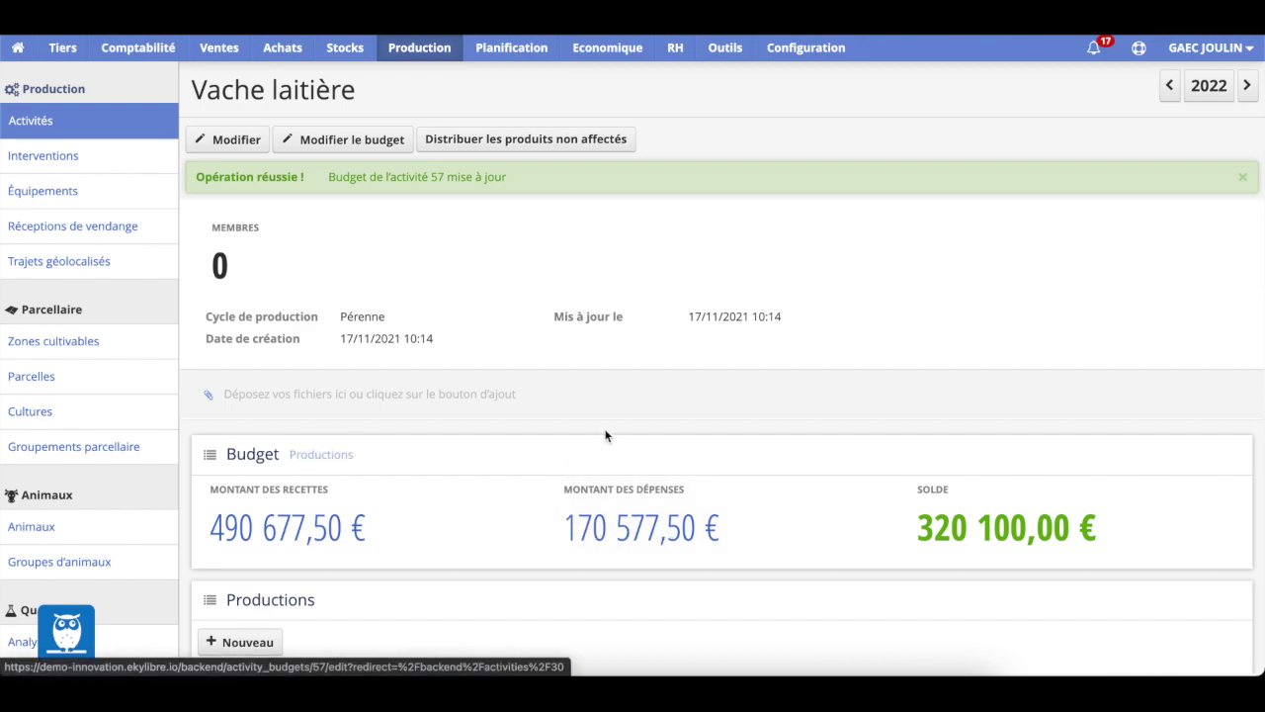
Open the 2022 production costs and examine the Vache laitière cost per 1000 L, expanding its cost breakdown
{"action": "left_click", "coordinate": [615, 57]}
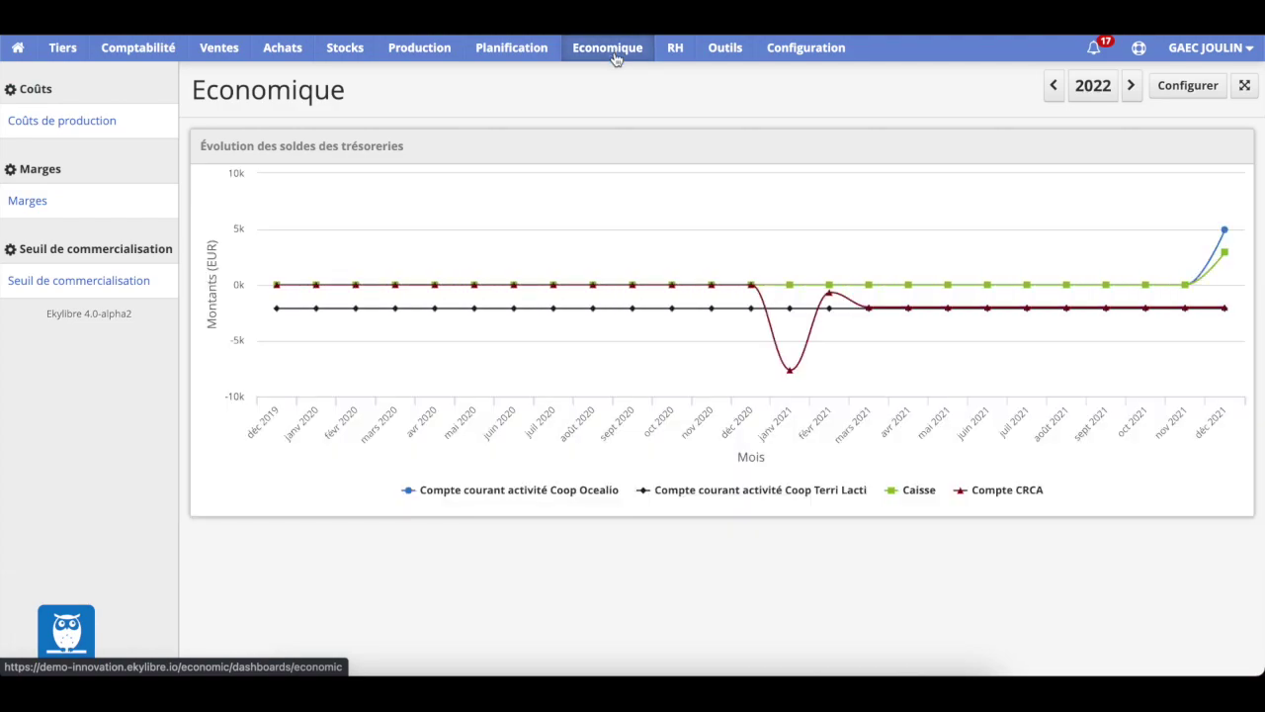
{"action": "left_click", "coordinate": [71, 121]}
{"action": "scroll", "coordinate": [446, 388], "scroll_direction": "down", "scroll_amount": 1}
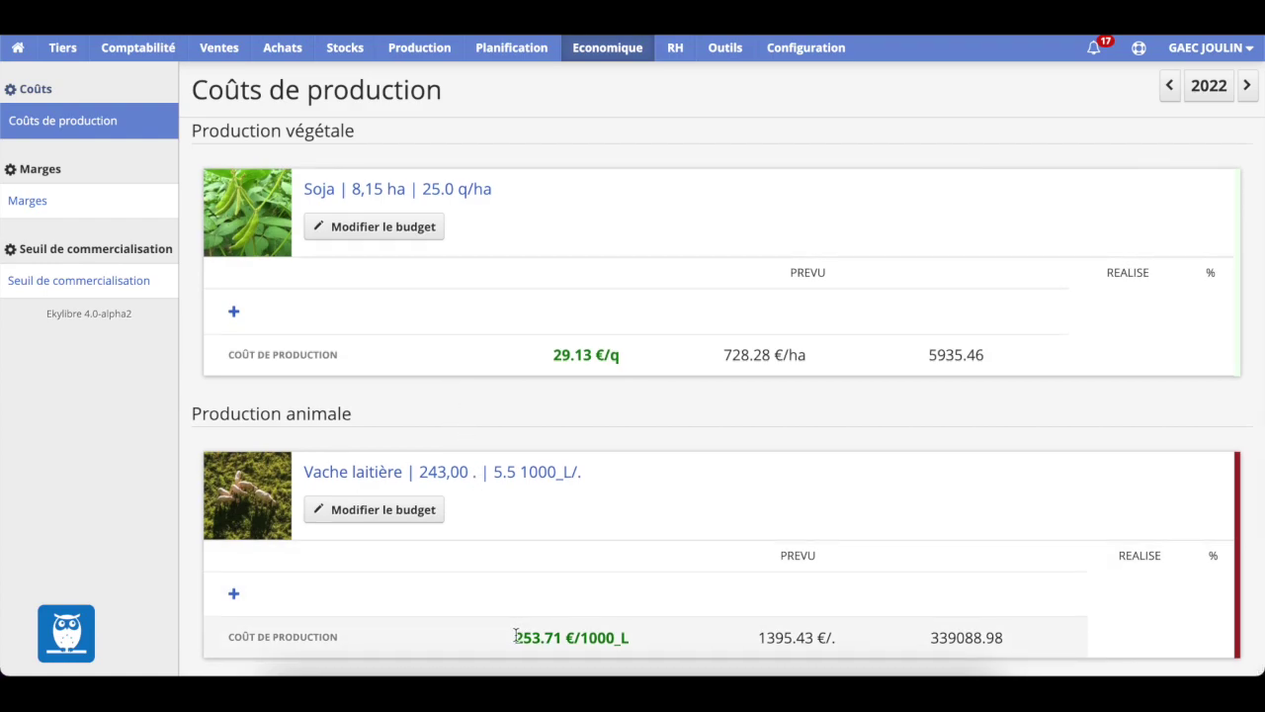
{"action": "left_click_drag", "start_coordinate": [518, 641], "coordinate": [574, 638]}
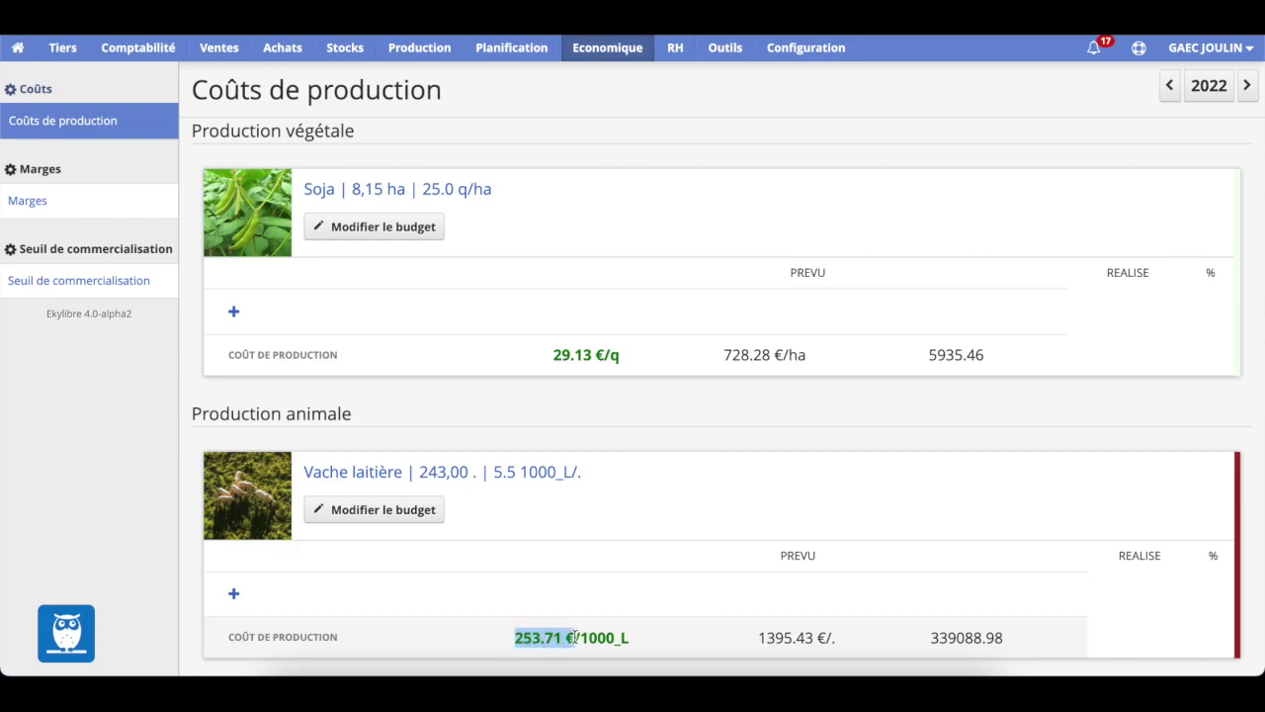
{"action": "left_click", "coordinate": [616, 604]}
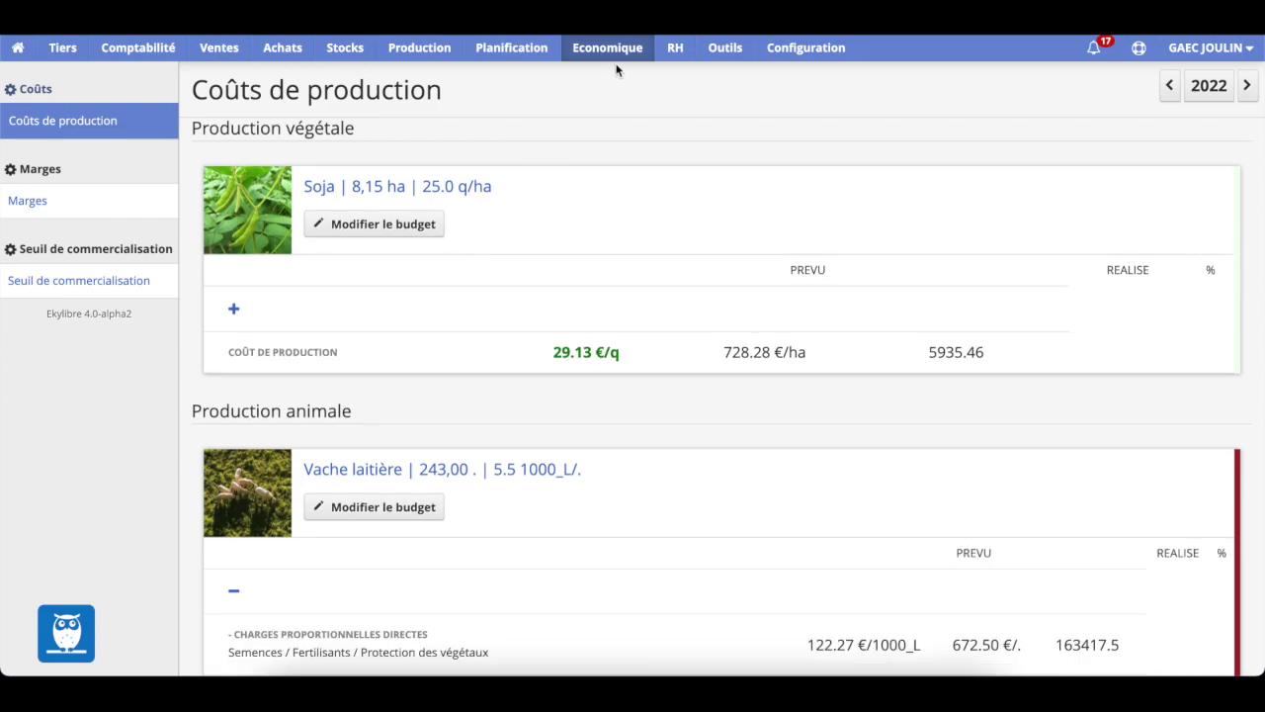
Open the 2022 margins and examine the Soja and Vache laitière product, charge and margin lines
{"action": "left_click", "coordinate": [33, 200]}
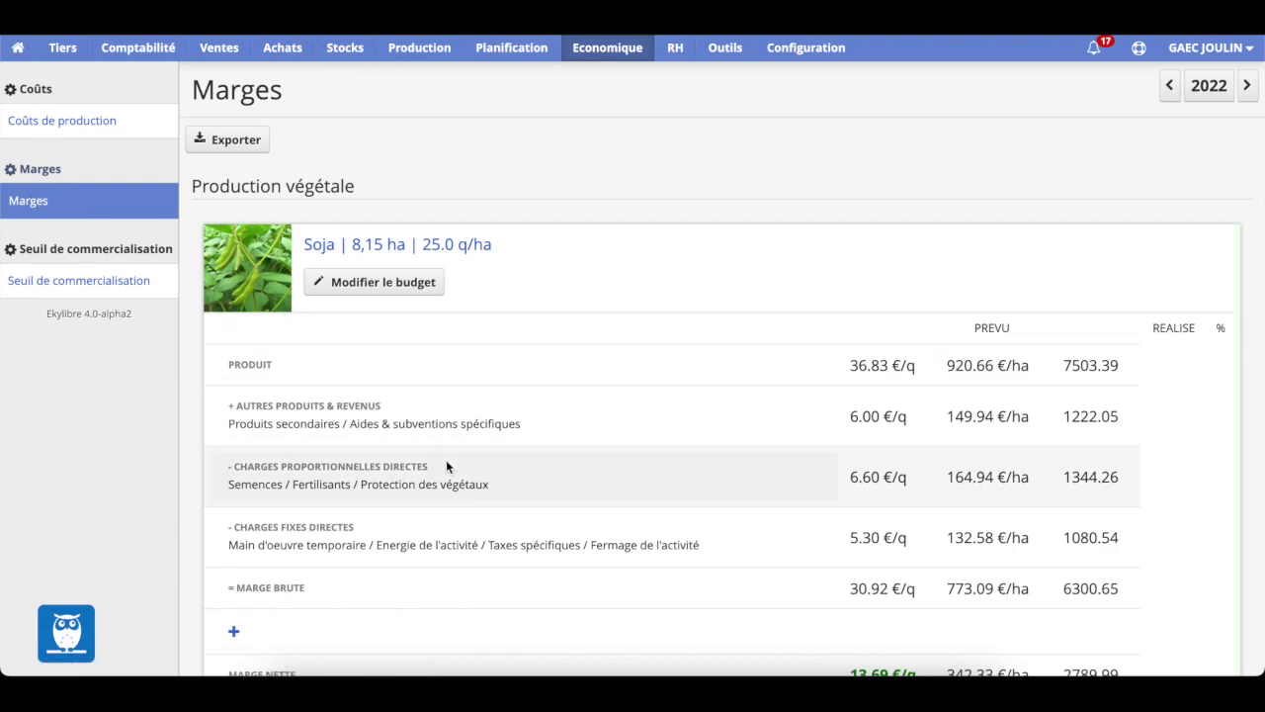
{"action": "scroll", "coordinate": [446, 467], "scroll_direction": "down", "scroll_amount": 3}
{"action": "scroll", "coordinate": [445, 466], "scroll_direction": "down", "scroll_amount": 2}
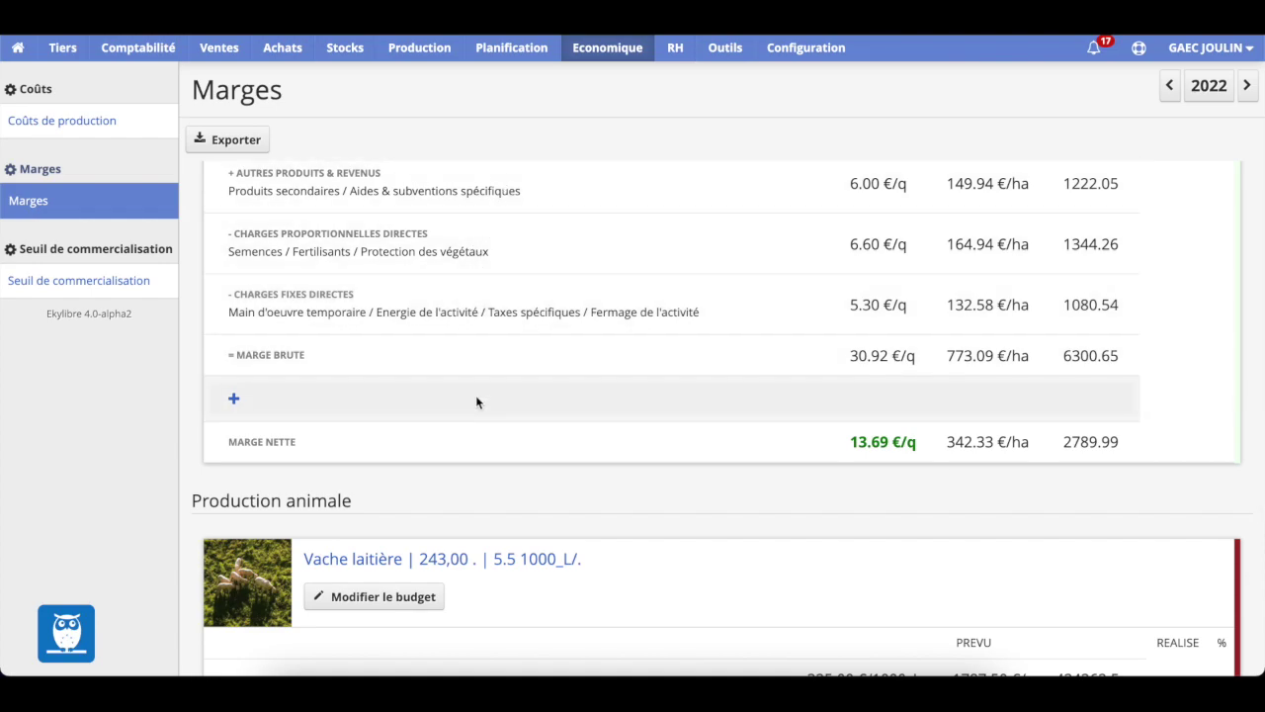
{"action": "scroll", "coordinate": [475, 395], "scroll_direction": "down", "scroll_amount": 1}
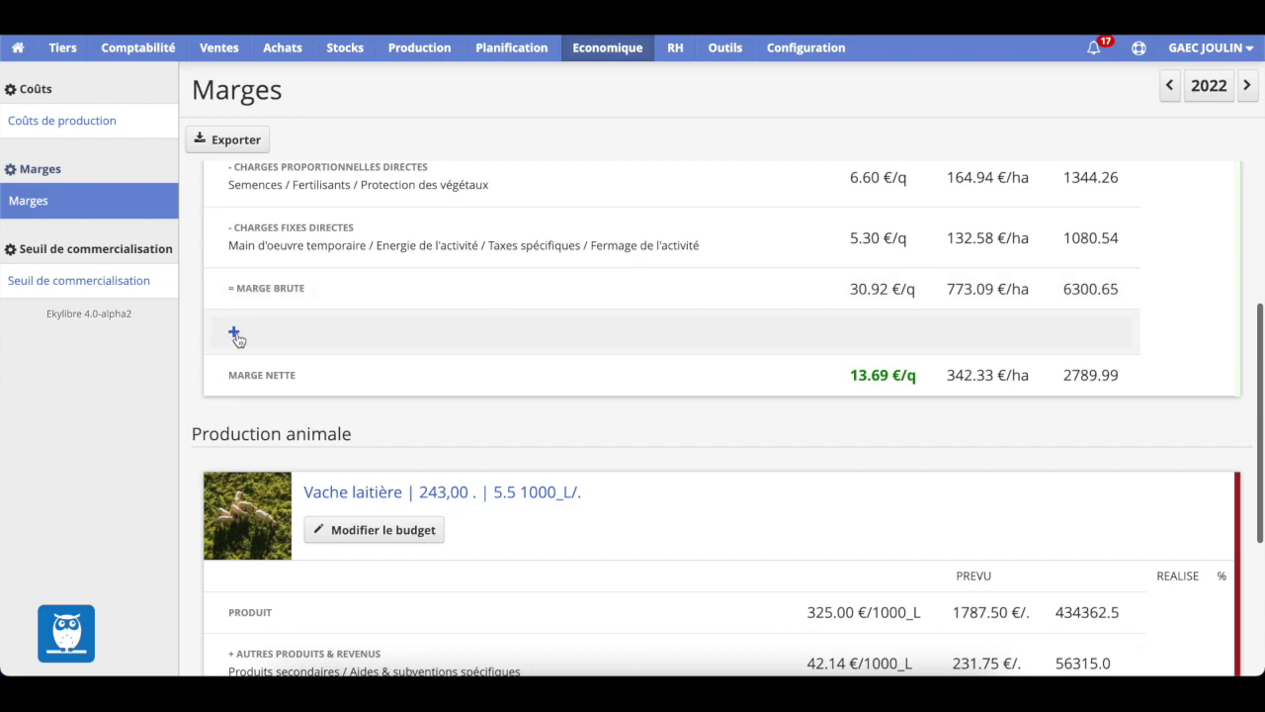
{"action": "scroll", "coordinate": [237, 339], "scroll_direction": "down", "scroll_amount": 4}
Open the 2022 Seuil de commercialisation simulator and examine Soja's break-even price, charges and yield
{"action": "left_click", "coordinate": [65, 279]}
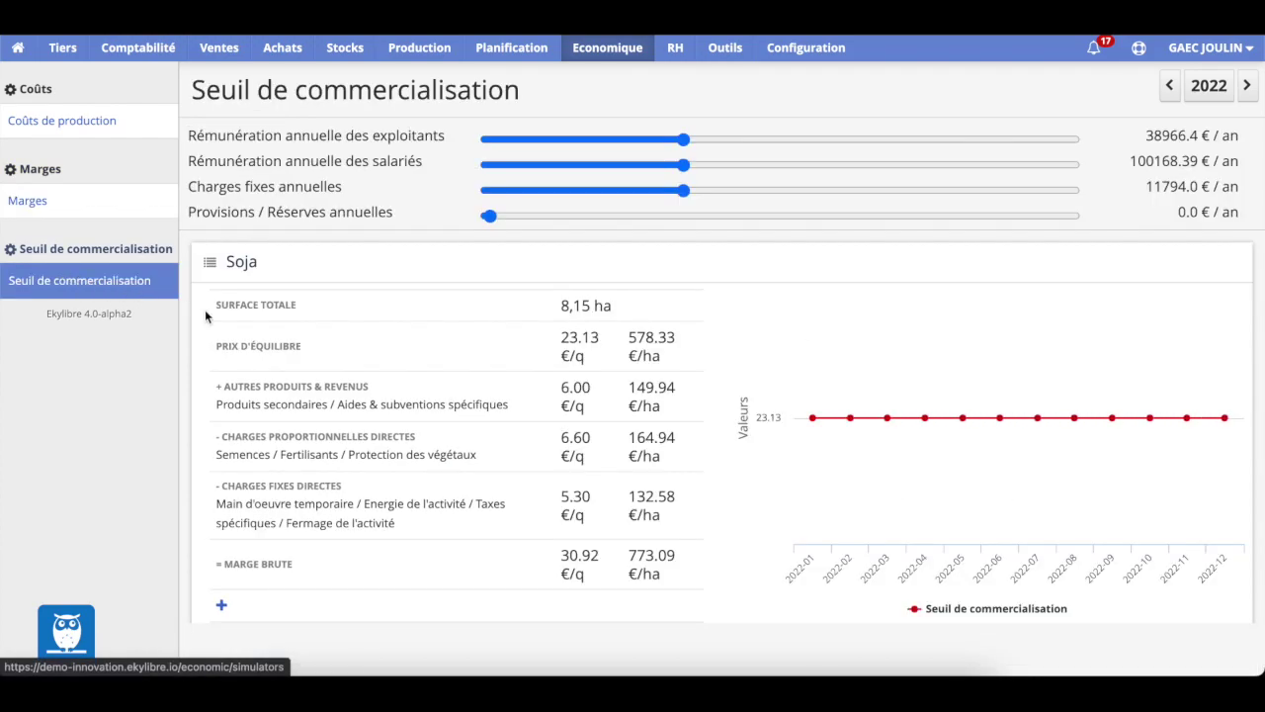
{"action": "scroll", "coordinate": [396, 468], "scroll_direction": "down", "scroll_amount": 1}
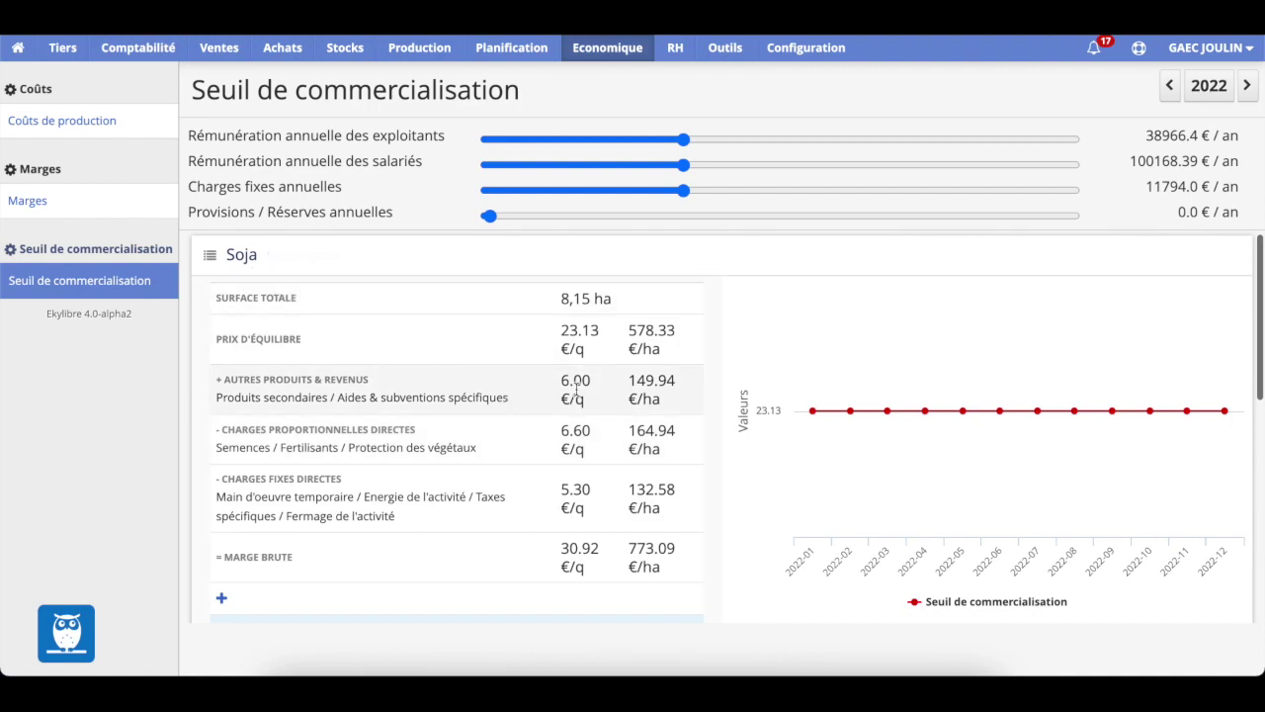
{"action": "scroll", "coordinate": [334, 619], "scroll_direction": "down", "scroll_amount": 2}
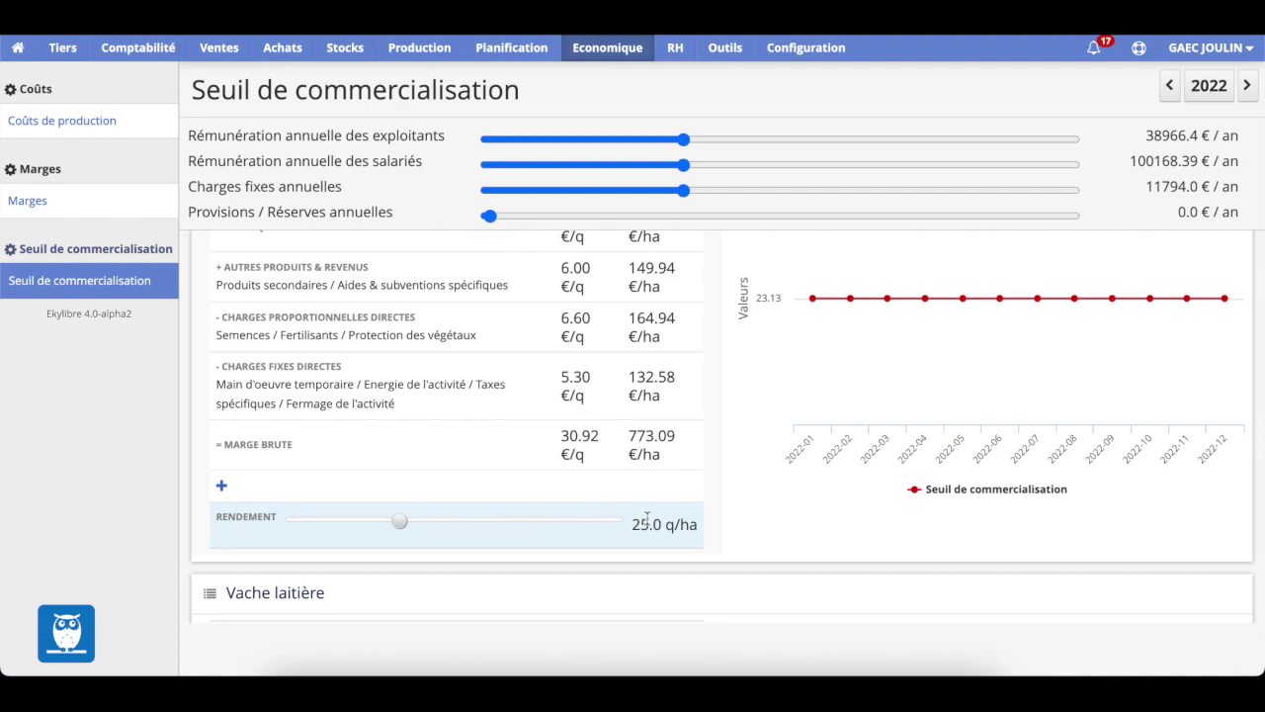
{"action": "left_click_drag", "start_coordinate": [635, 525], "coordinate": [704, 533]}
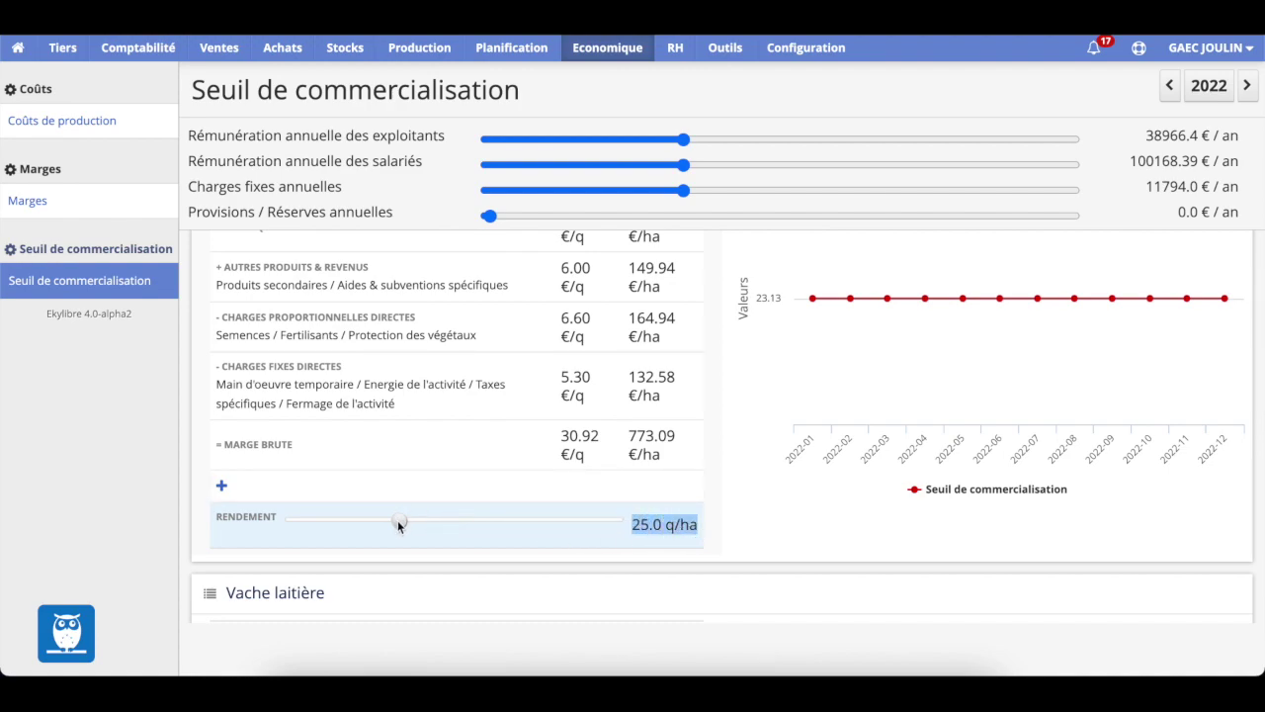
{"action": "scroll", "coordinate": [397, 520], "scroll_direction": "up", "scroll_amount": 2}
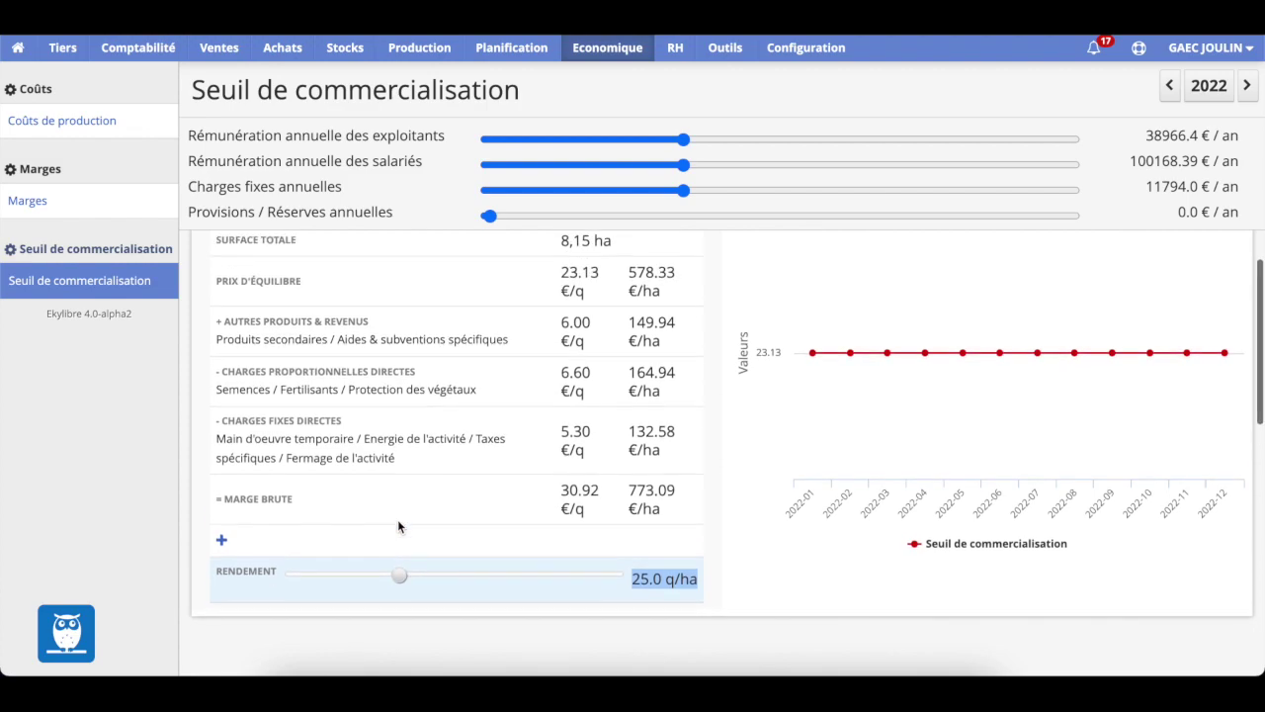
Simulate the Soja yield first at 50 q/ha and finally at 38 q/ha
{"action": "left_click_drag", "start_coordinate": [398, 607], "coordinate": [405, 612]}
{"action": "left_click_drag", "start_coordinate": [425, 609], "coordinate": [517, 602]}
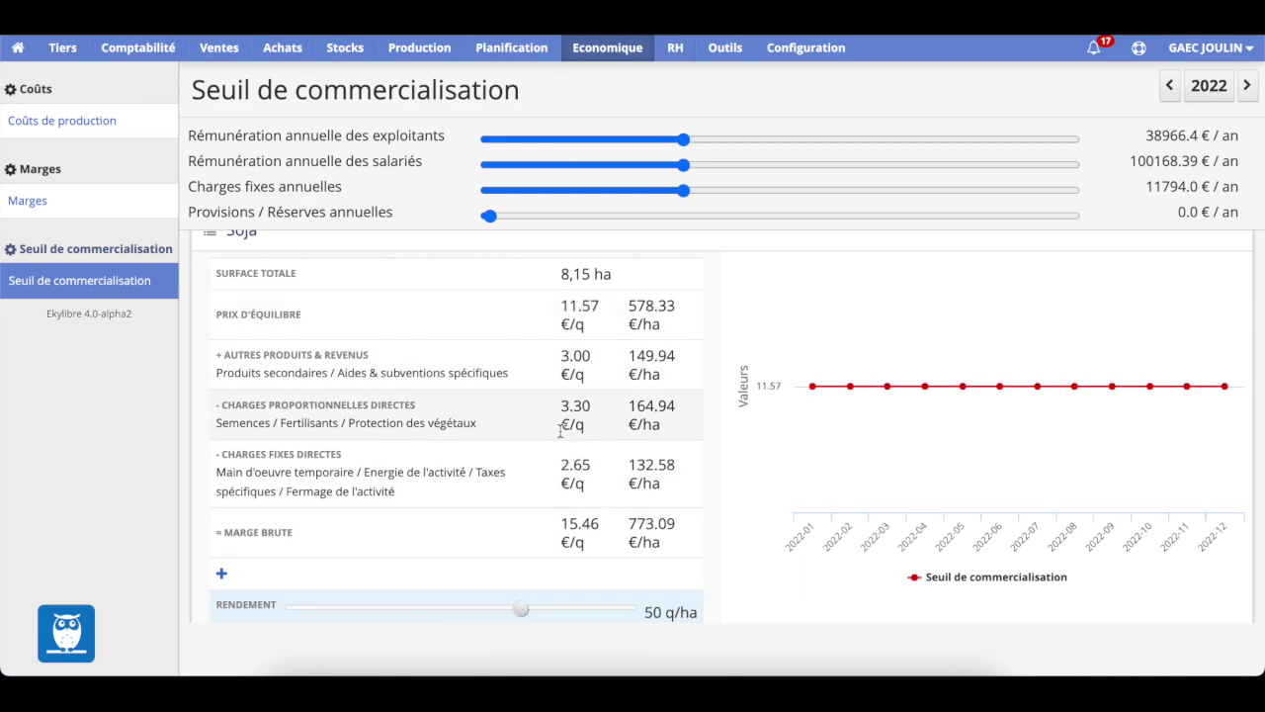
{"action": "left_click_drag", "start_coordinate": [518, 601], "coordinate": [463, 601]}
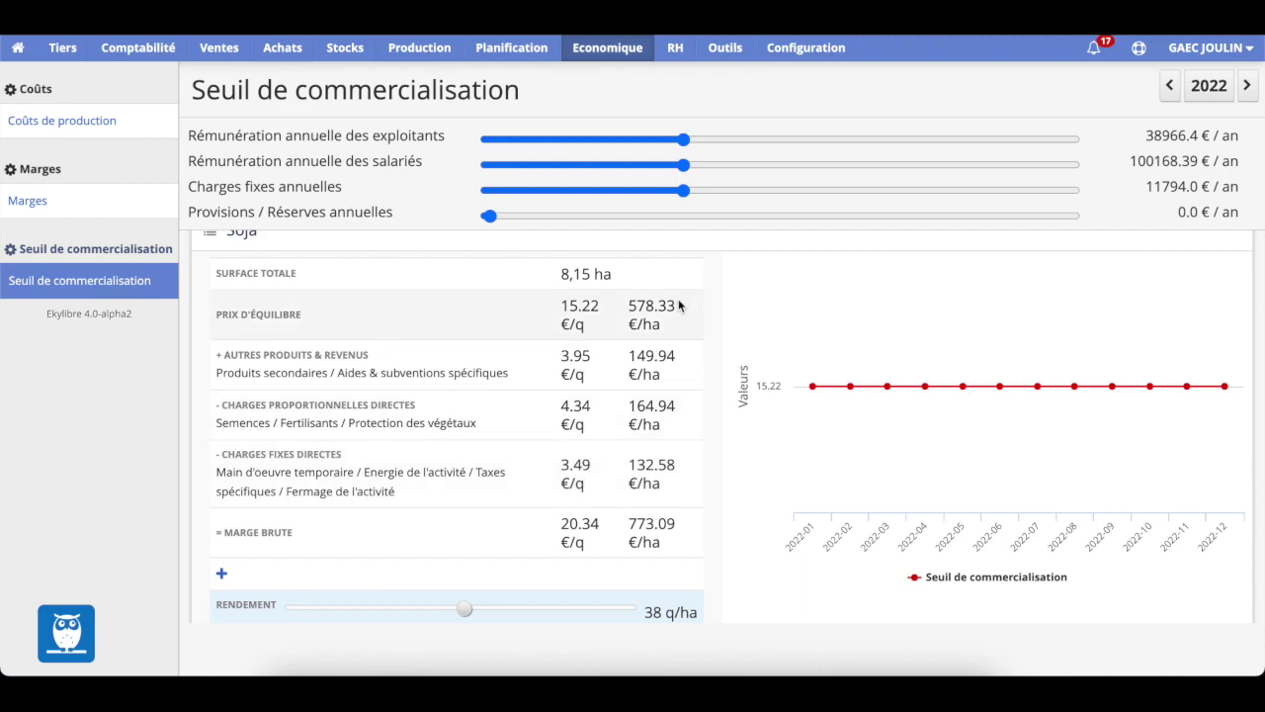
Check the Vache laitière break-even figures and raise the Rémunération annuelle des exploitants by 60%, to 62382 € / an
{"action": "scroll", "coordinate": [545, 466], "scroll_direction": "down", "scroll_amount": 3}
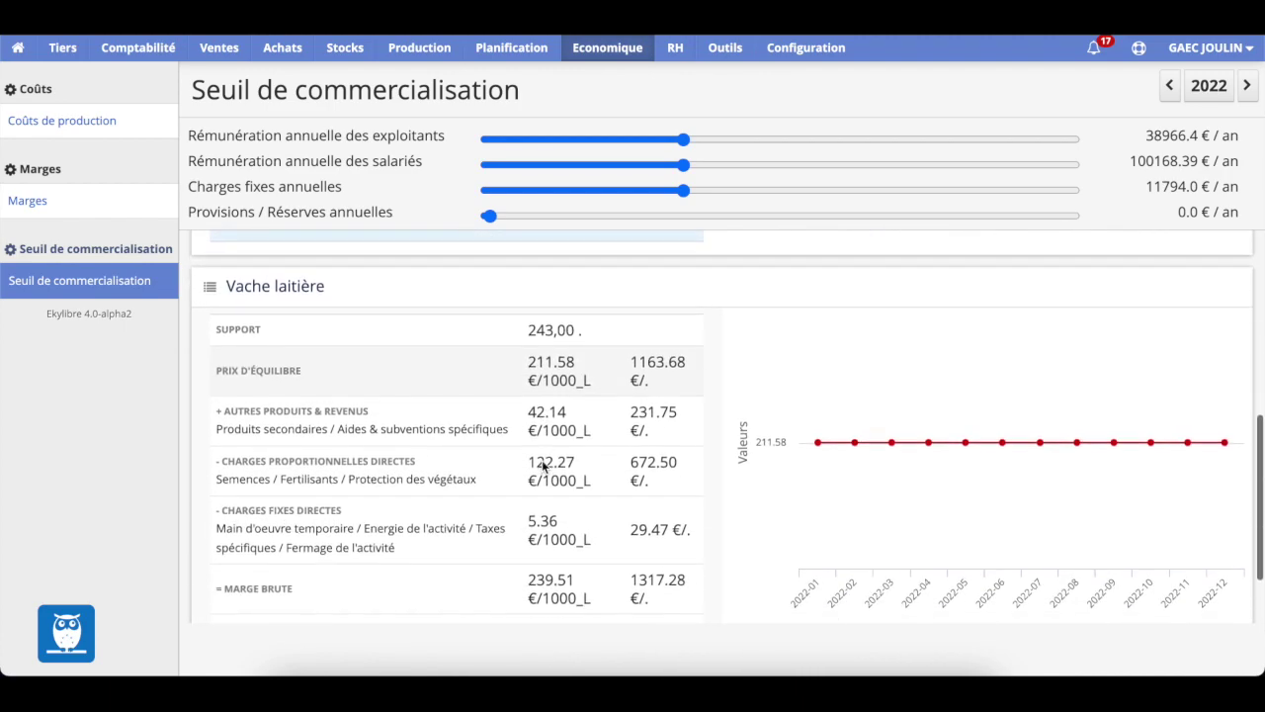
{"action": "scroll", "coordinate": [542, 467], "scroll_direction": "up", "scroll_amount": 4}
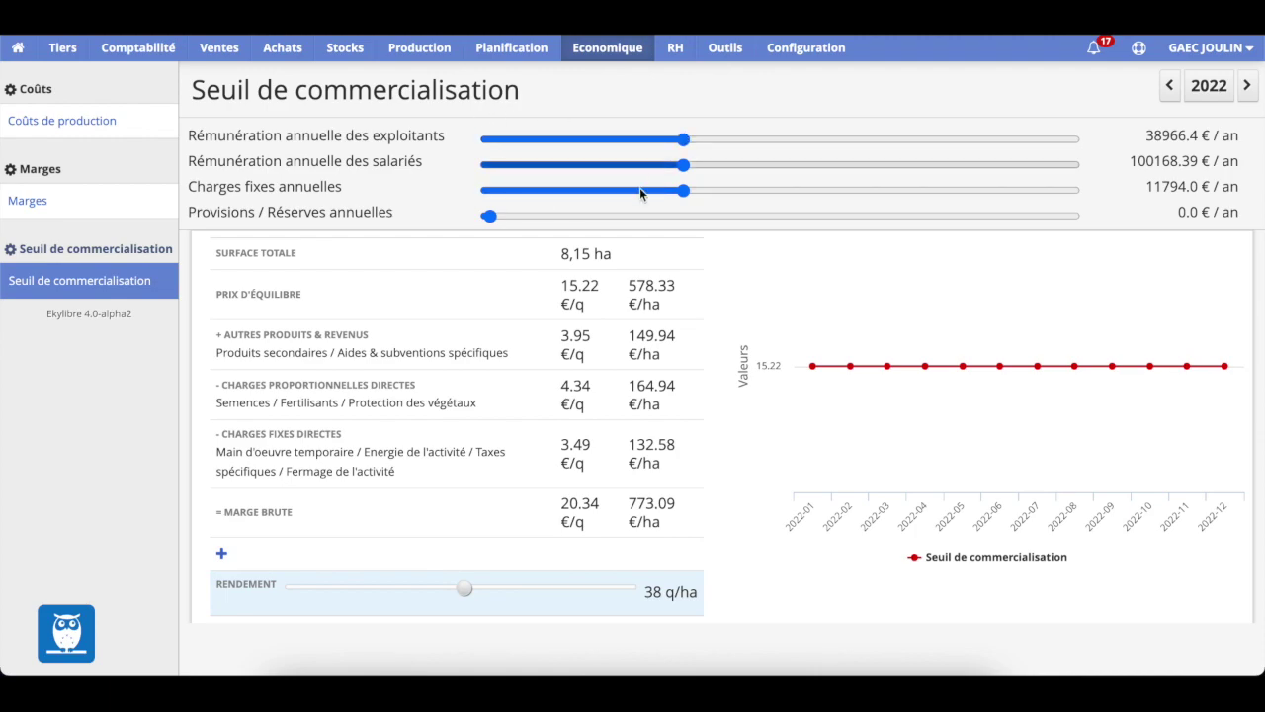
{"action": "left_click_drag", "start_coordinate": [684, 140], "coordinate": [799, 121]}
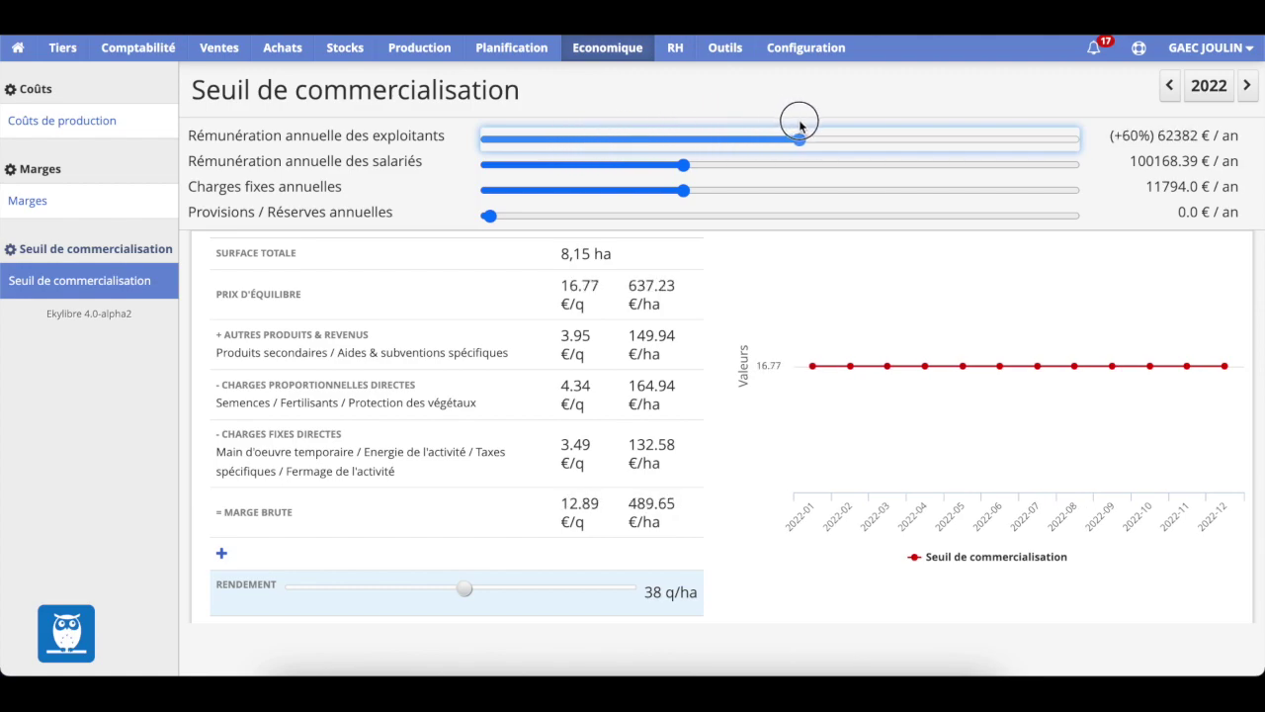